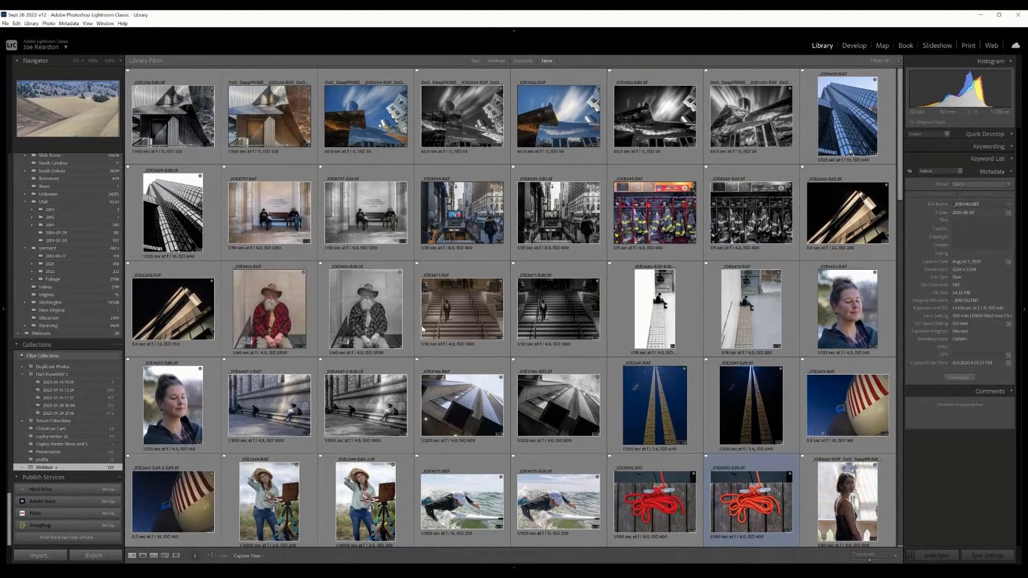
Browse the collection's photo grid to the collapsed barn images and select the colour raw file _JOE9606.NEF.
{"action": "scroll", "coordinate": [428, 316], "scroll_direction": "down", "scroll_amount": 3}
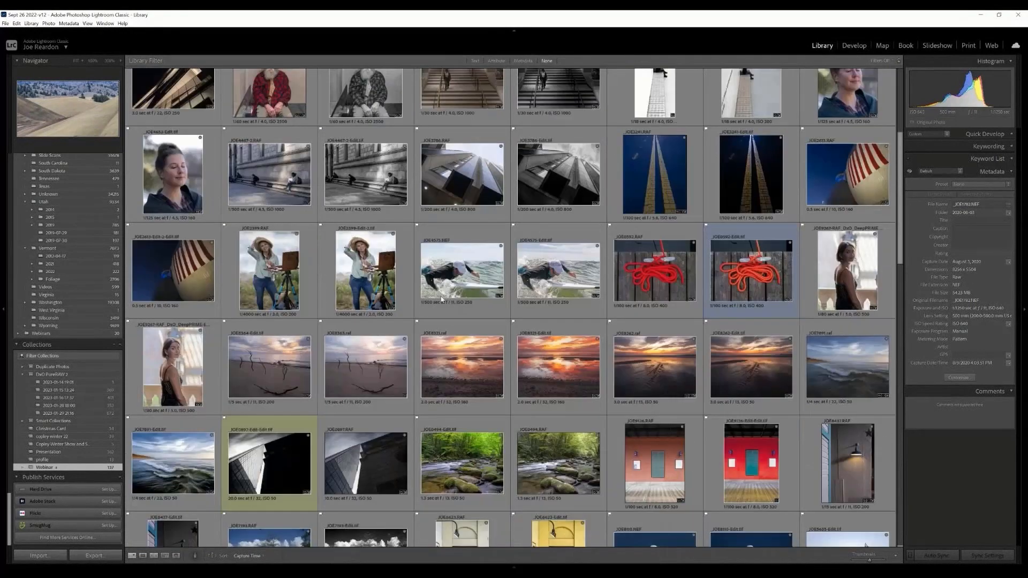
{"action": "scroll", "coordinate": [441, 298], "scroll_direction": "down", "scroll_amount": 3}
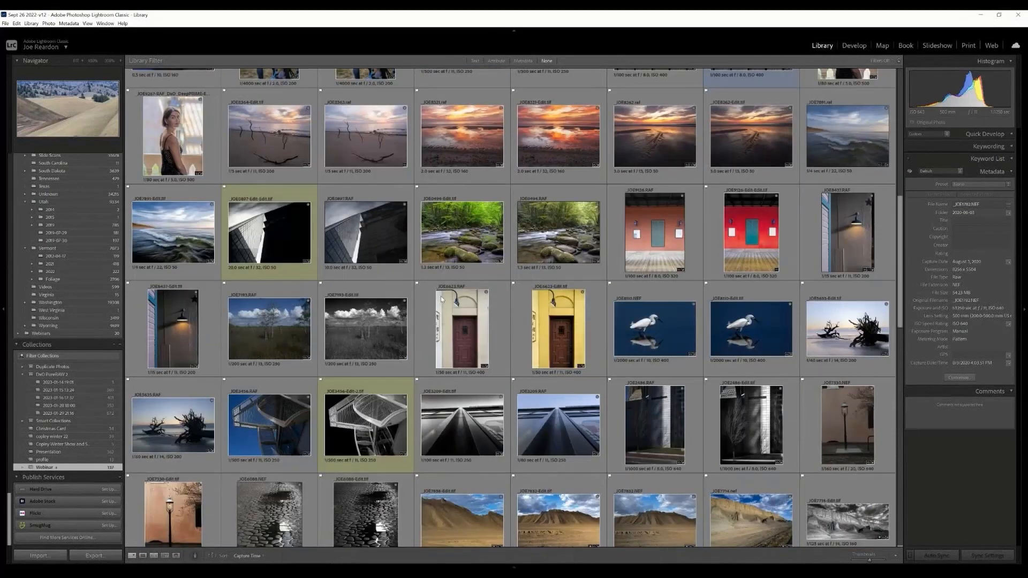
{"action": "scroll", "coordinate": [441, 297], "scroll_direction": "down", "scroll_amount": 2}
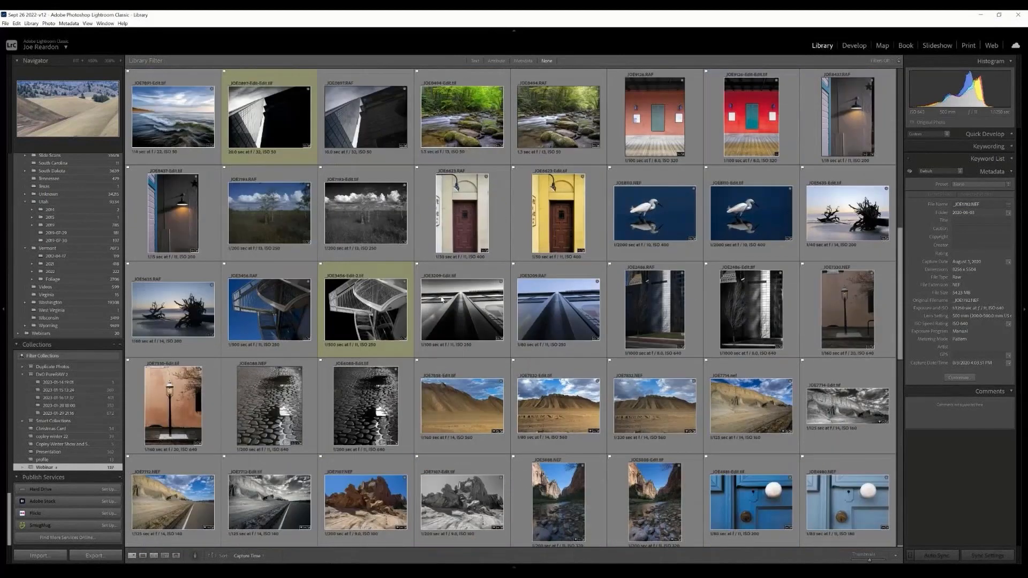
{"action": "scroll", "coordinate": [442, 299], "scroll_direction": "down", "scroll_amount": 2}
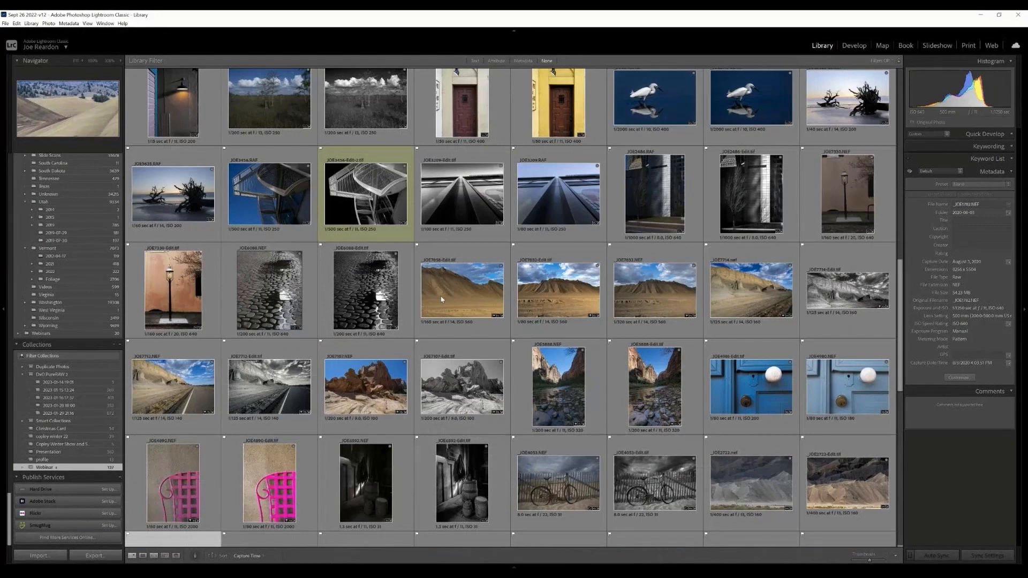
{"action": "scroll", "coordinate": [442, 299], "scroll_direction": "down", "scroll_amount": 2}
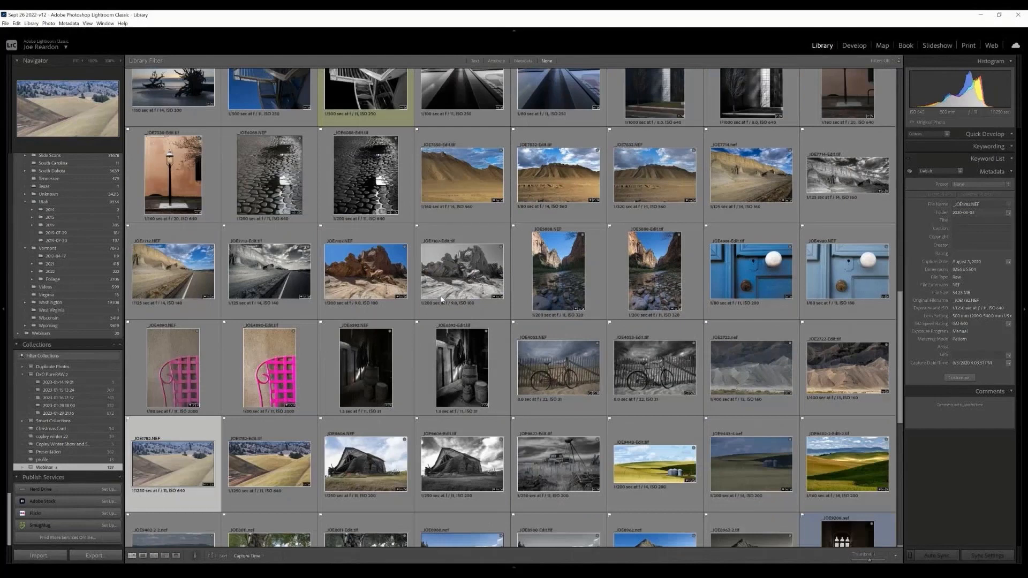
{"action": "left_click", "coordinate": [461, 472]}
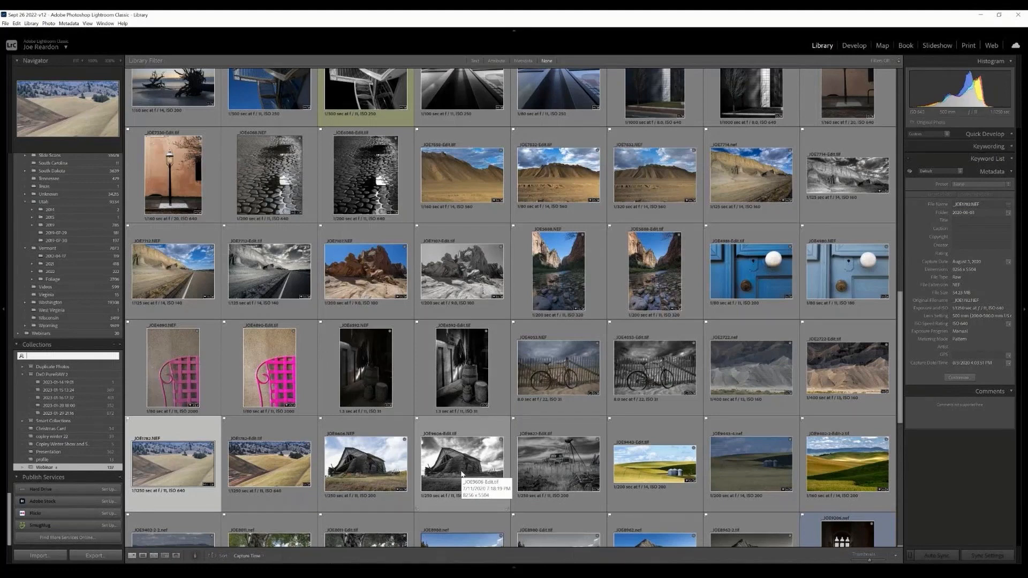
{"action": "key", "text": "Escape"}
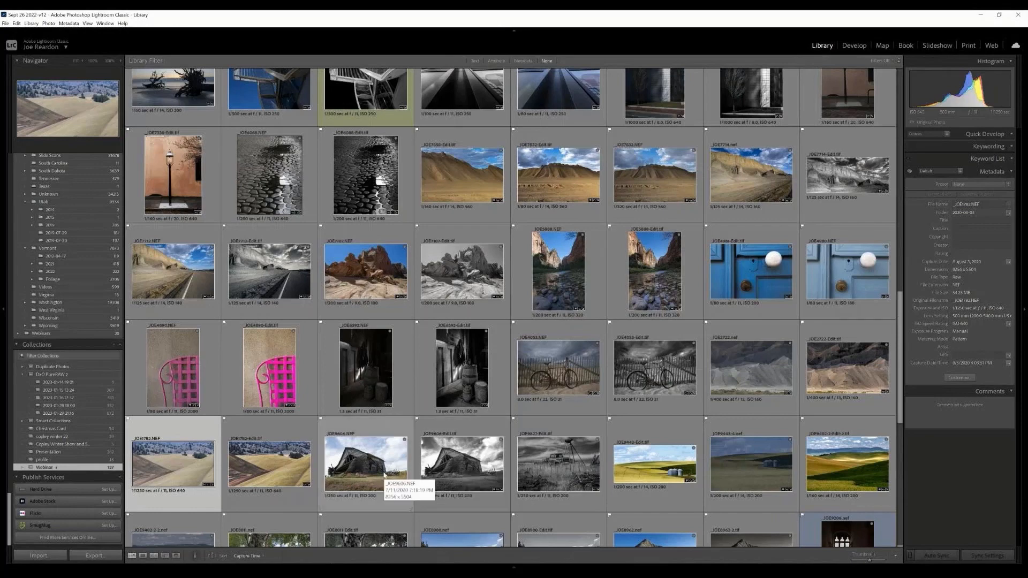
{"action": "left_click", "coordinate": [385, 474]}
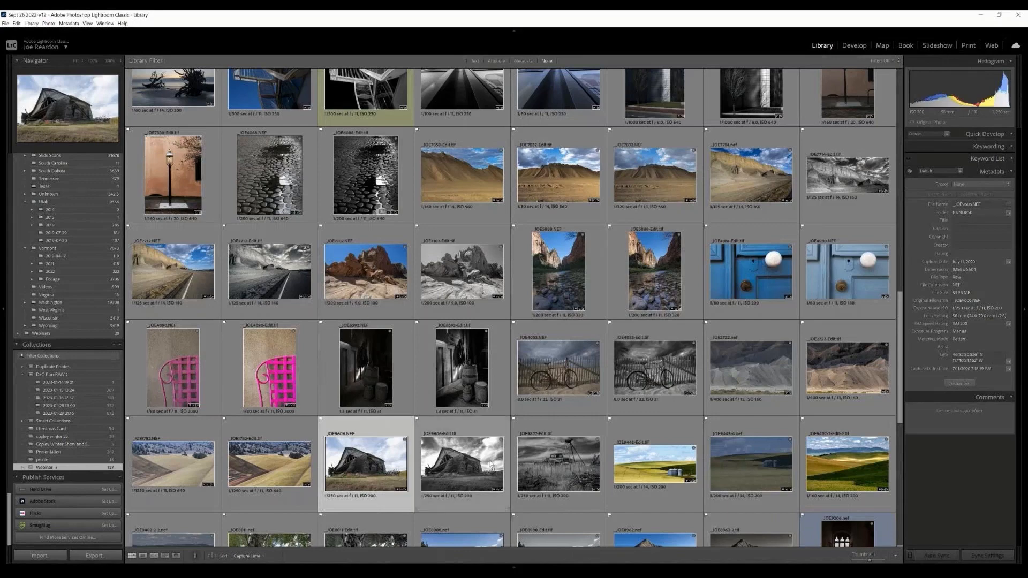
Compare the black-and-white edit of the barn with its colour raw original, viewing each one enlarged.
{"action": "left_click", "coordinate": [490, 465]}
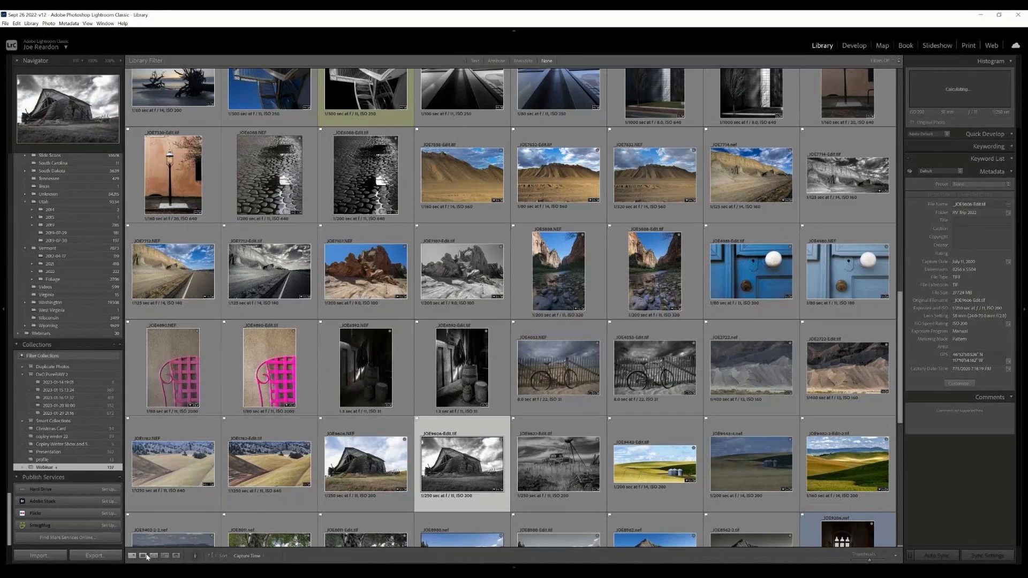
{"action": "left_click", "coordinate": [143, 556]}
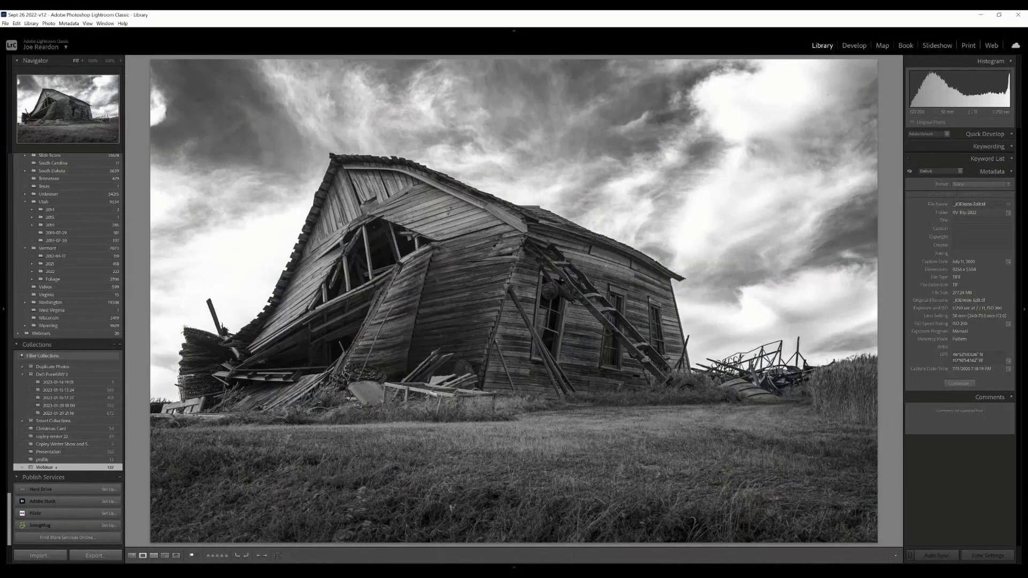
{"action": "left_click", "coordinate": [132, 556]}
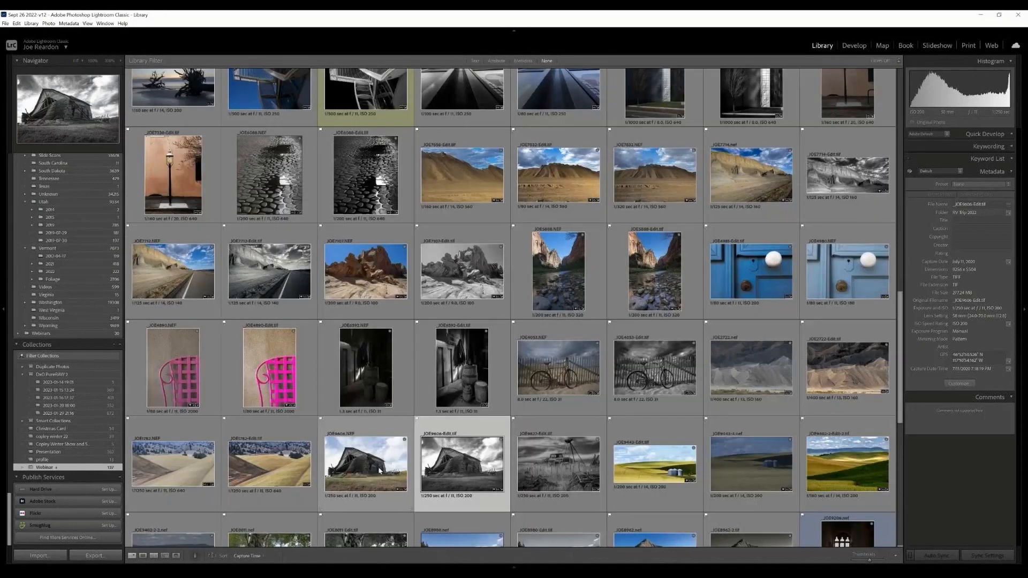
{"action": "left_click", "coordinate": [379, 470]}
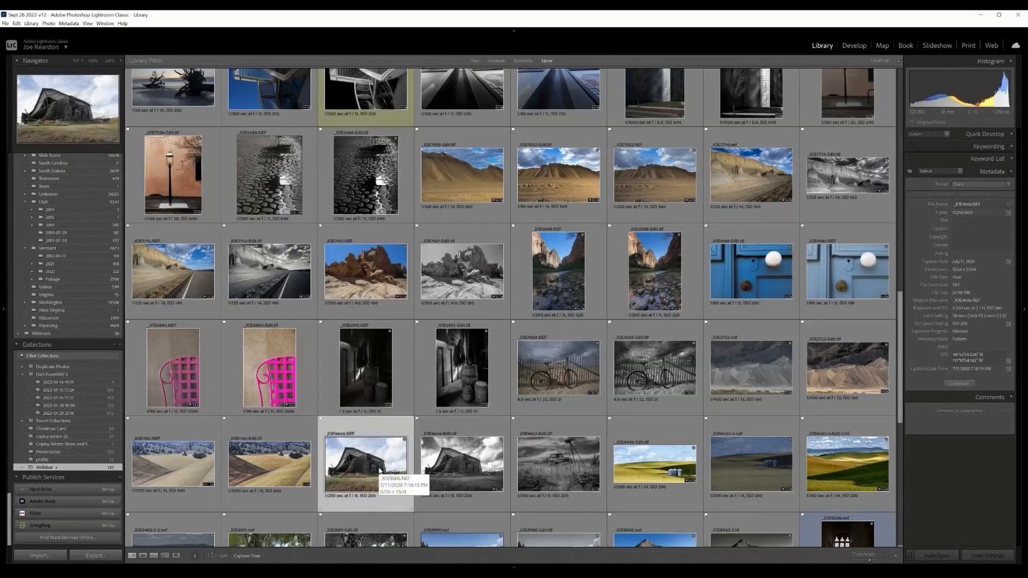
{"action": "double_click", "coordinate": [379, 470]}
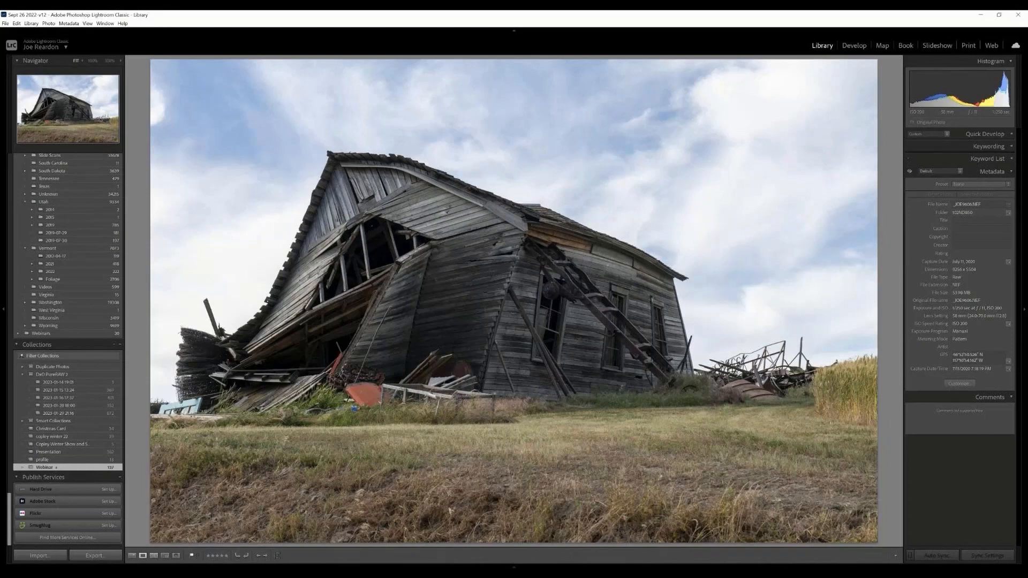
{"action": "left_click", "coordinate": [131, 557]}
{"action": "left_click", "coordinate": [491, 456]}
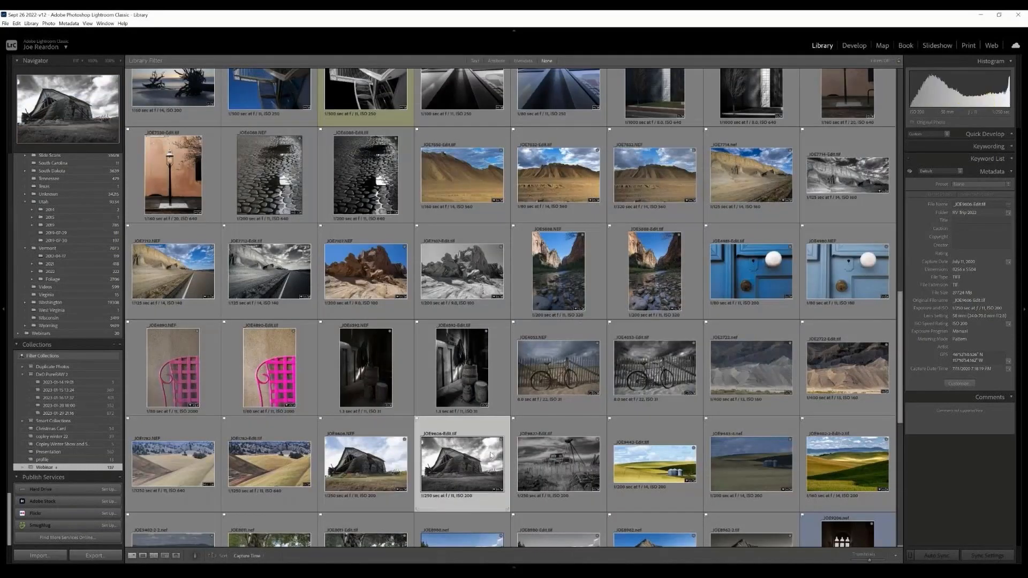
{"action": "double_click", "coordinate": [491, 455]}
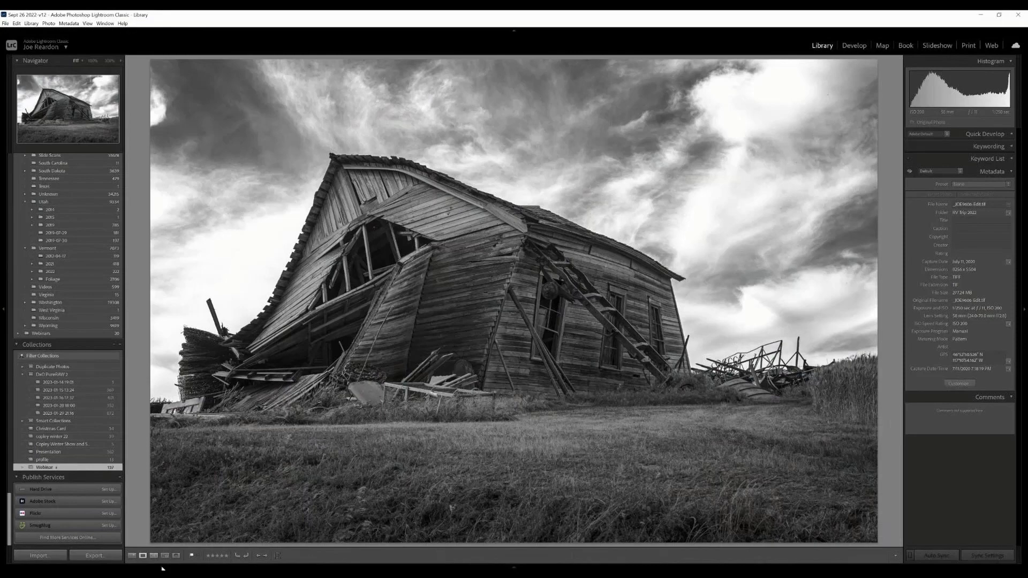
{"action": "left_click", "coordinate": [133, 556]}
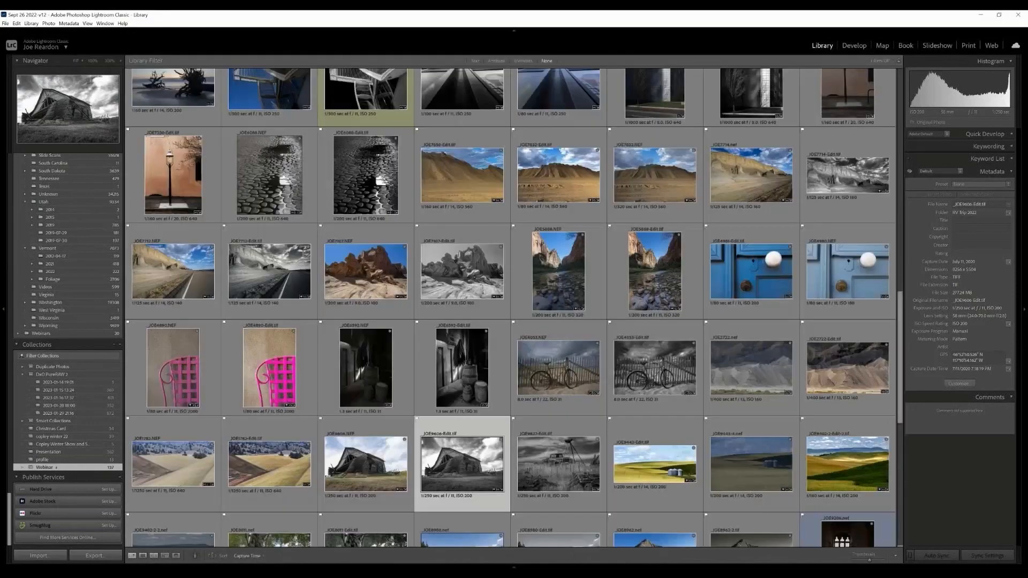
Bring the colour barn raw file into Develop, check its clipping preview, and set Blacks to +34.
{"action": "left_click", "coordinate": [378, 475]}
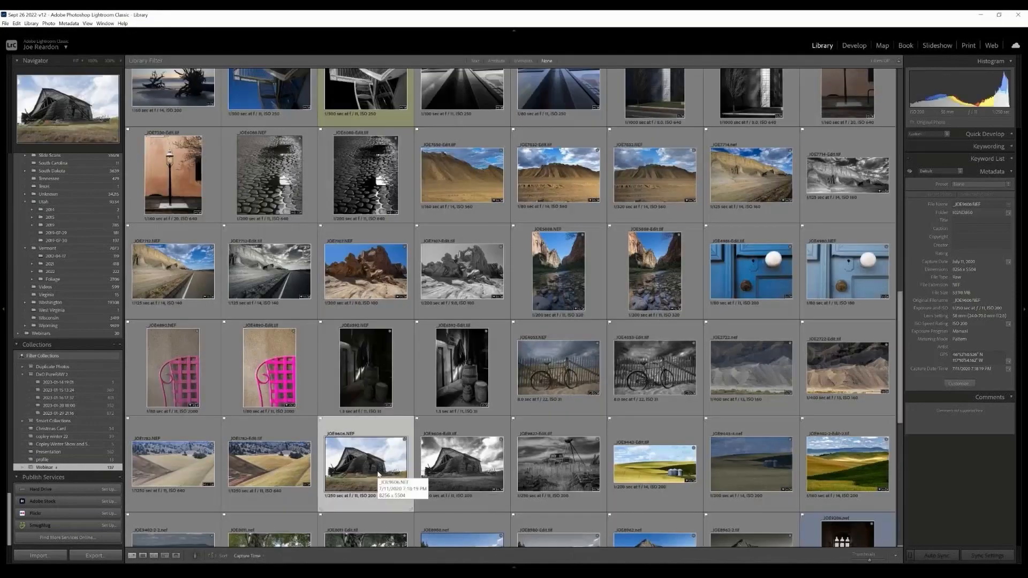
{"action": "left_click", "coordinate": [854, 46]}
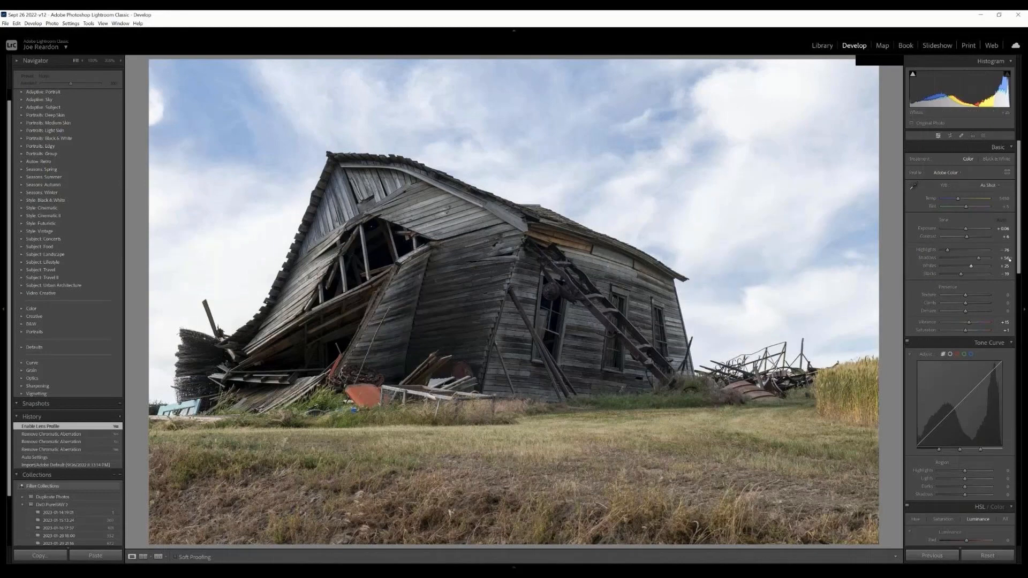
{"action": "left_click", "coordinate": [972, 266], "text": "alt"}
{"action": "mouse_move", "coordinate": [971, 266]}
{"action": "left_mouse_down"}
{"action": "mouse_move", "coordinate": [982, 270]}
{"action": "mouse_move", "coordinate": [973, 280]}
{"action": "left_mouse_up"}
{"action": "left_click_drag", "start_coordinate": [961, 274], "coordinate": [961, 276]}
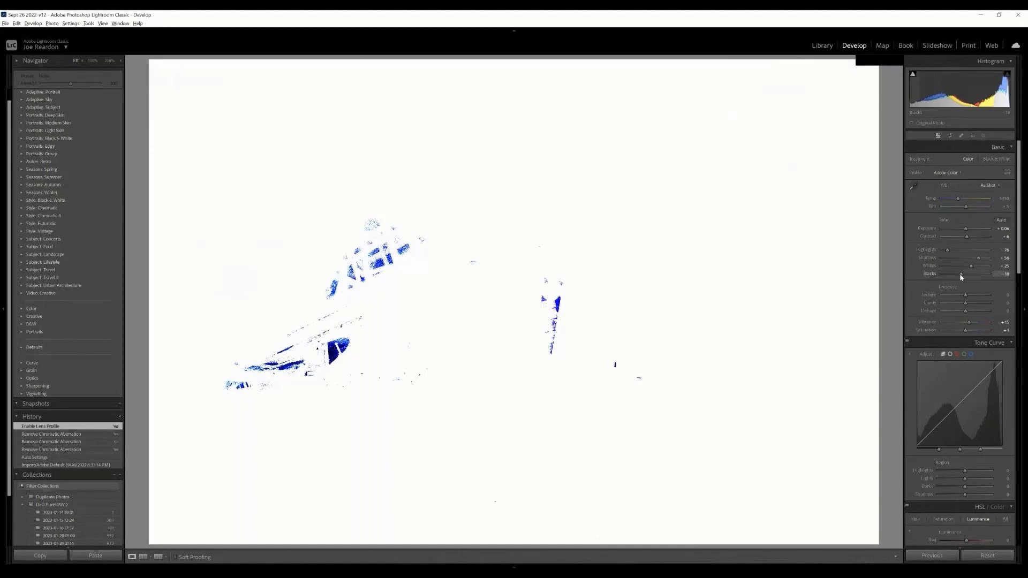
{"action": "left_click_drag", "start_coordinate": [961, 276], "coordinate": [974, 275]}
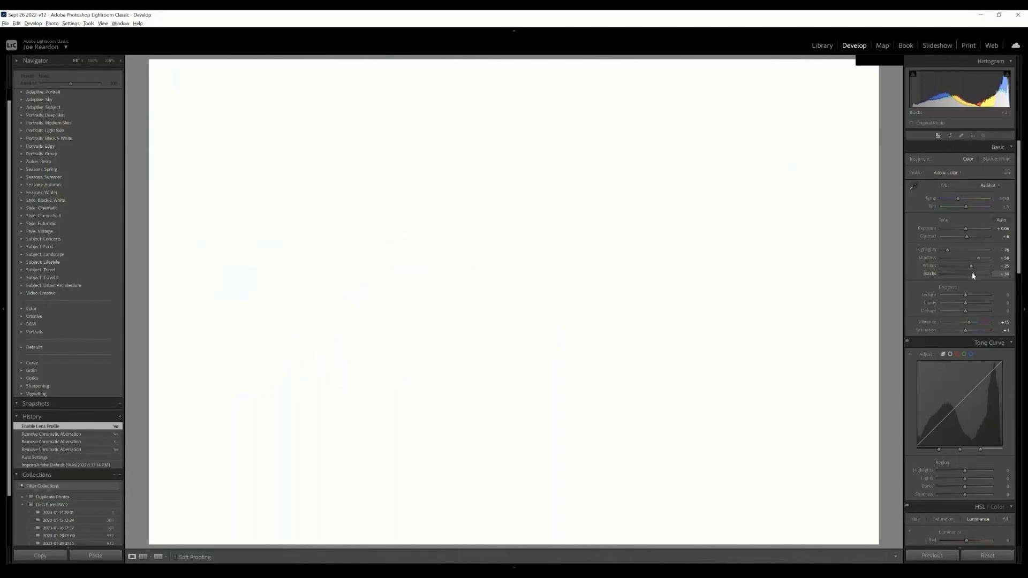
{"action": "left_click_drag", "start_coordinate": [973, 276], "coordinate": [974, 275]}
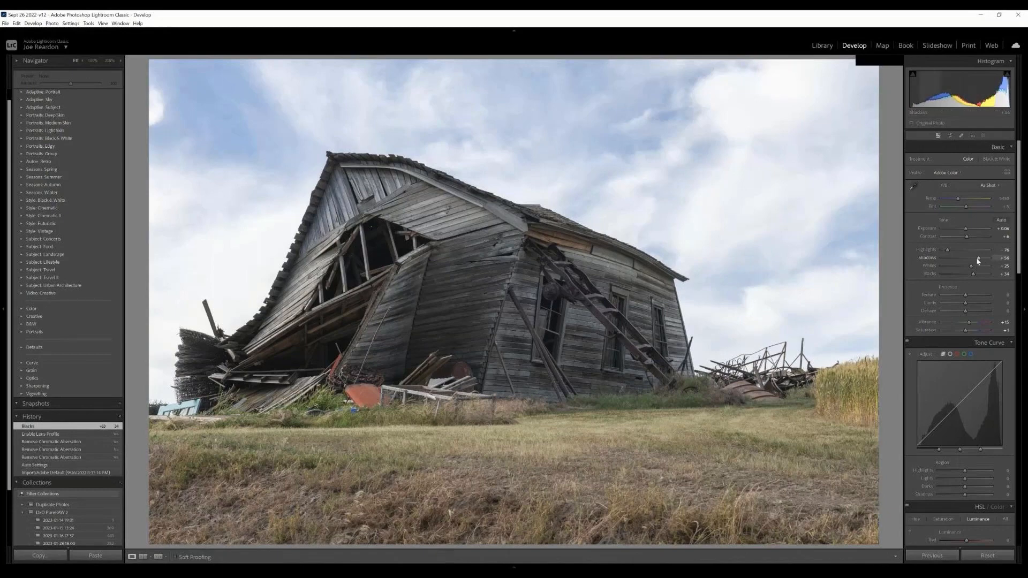
Set Shadows to +60 and Highlights to -89, and review the photo's lens corrections.
{"action": "left_click_drag", "start_coordinate": [979, 260], "coordinate": [979, 260]}
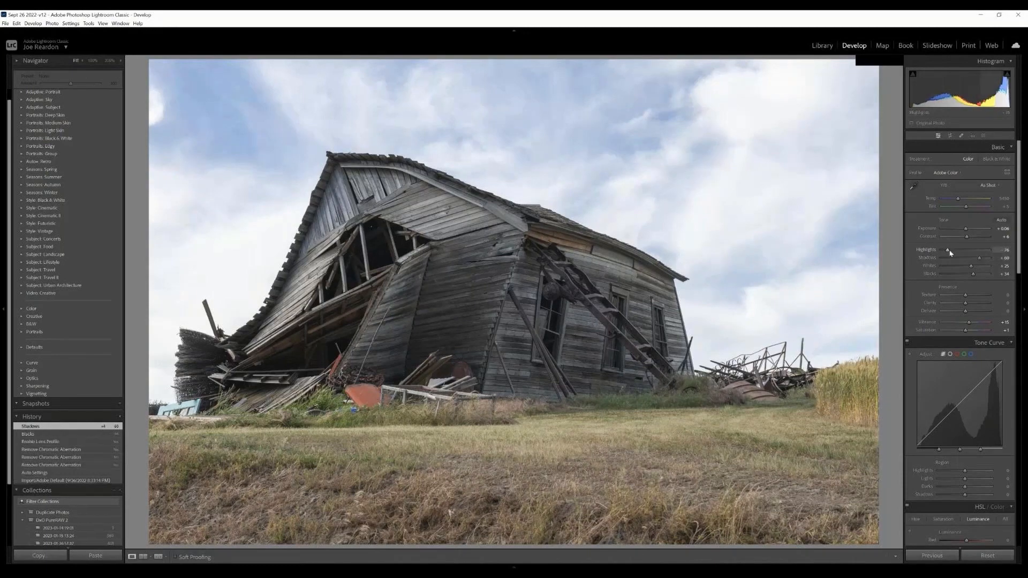
{"action": "left_click_drag", "start_coordinate": [949, 252], "coordinate": [947, 258]}
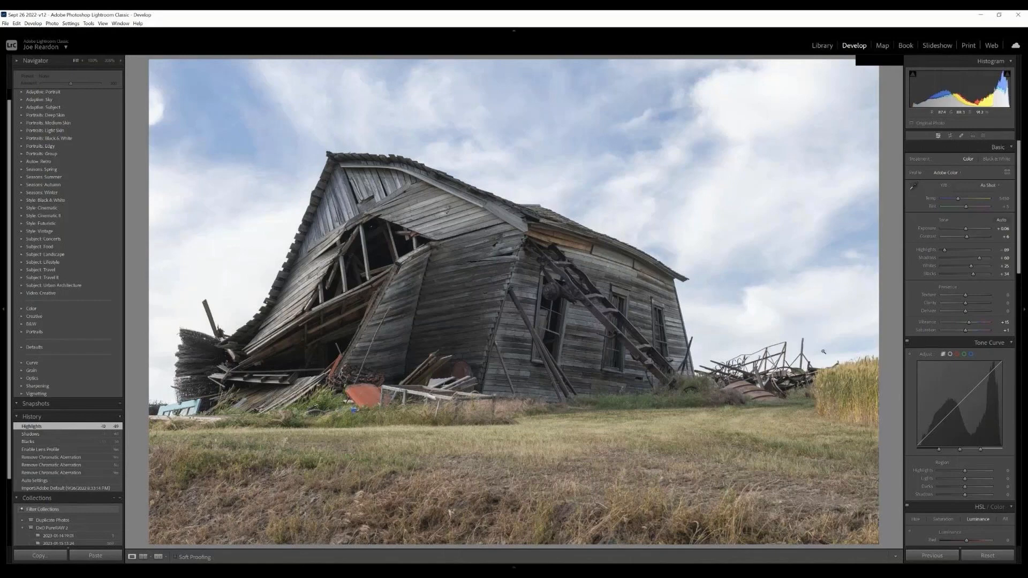
{"action": "scroll", "coordinate": [942, 384], "scroll_direction": "down", "scroll_amount": 5}
{"action": "scroll", "coordinate": [943, 386], "scroll_direction": "down", "scroll_amount": 5}
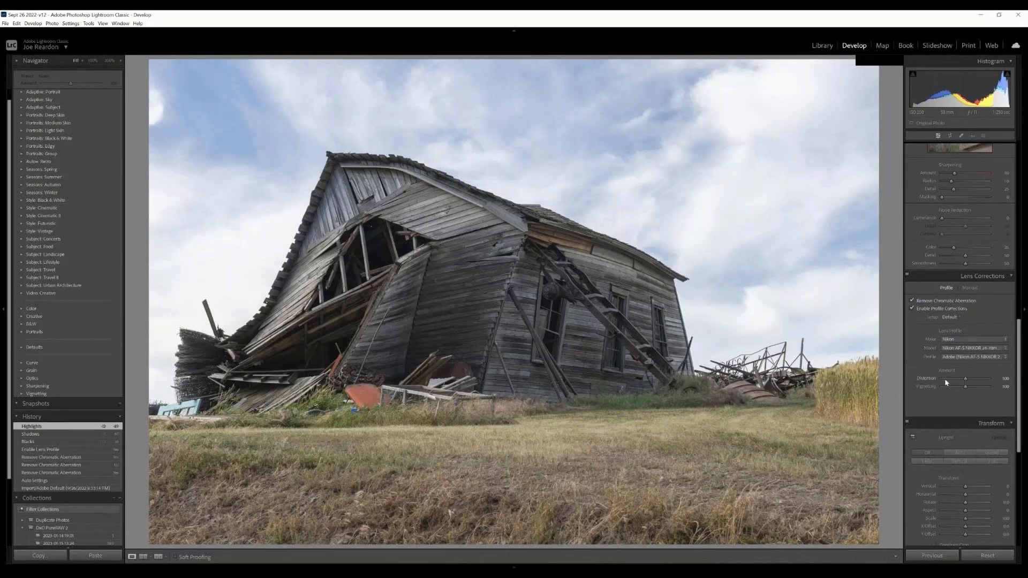
{"action": "scroll", "coordinate": [951, 407], "scroll_direction": "down", "scroll_amount": 2}
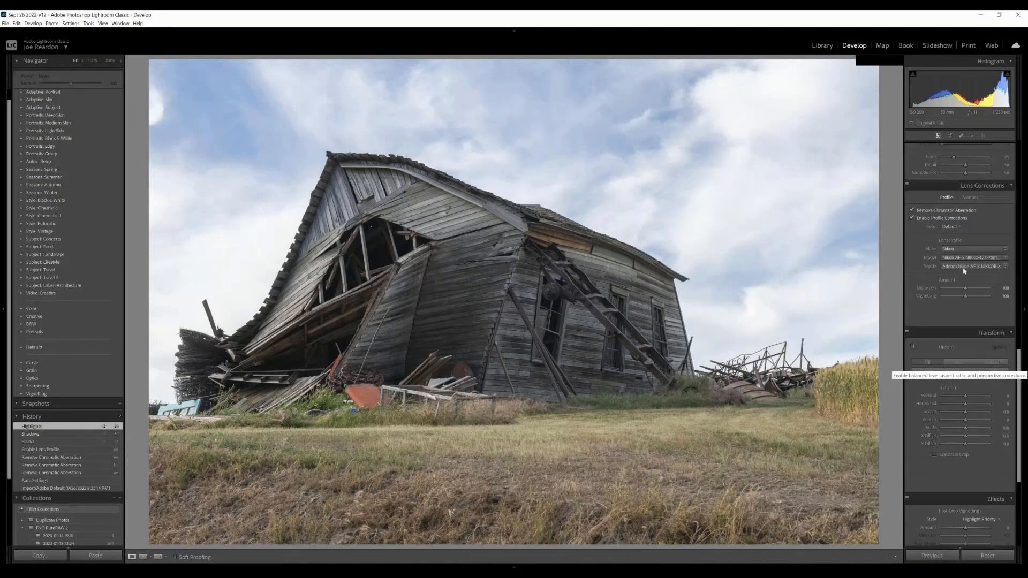
Return to the Library and open the colour barn raw file for editing in Adobe Photoshop 2023.
{"action": "left_click", "coordinate": [824, 46]}
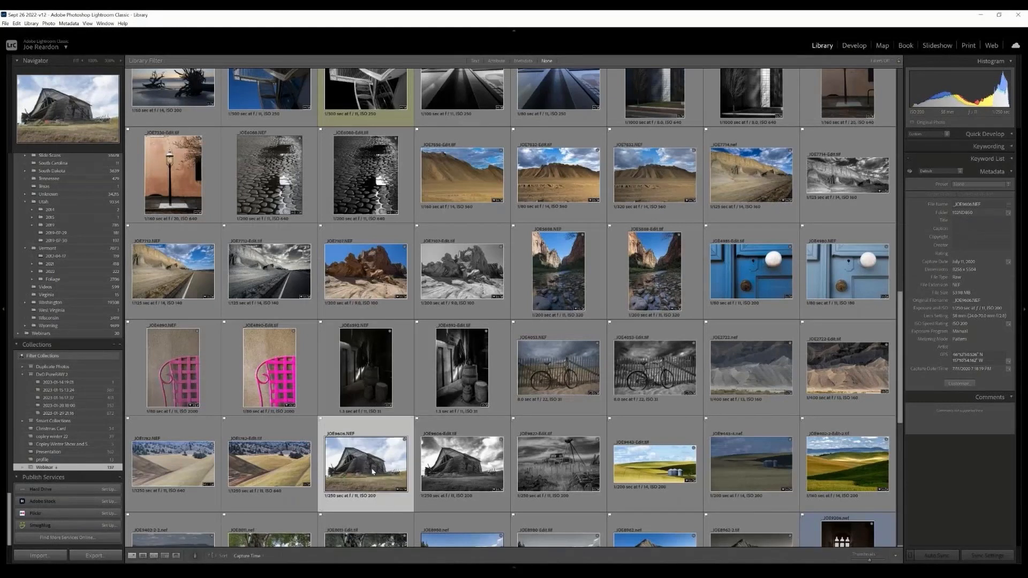
{"action": "right_click", "coordinate": [486, 285]}
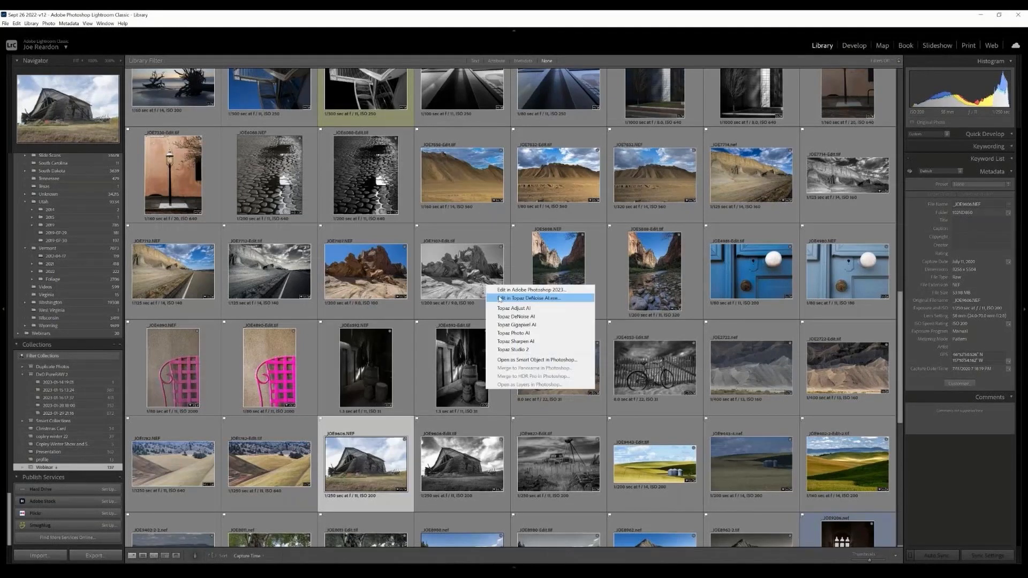
{"action": "left_click", "coordinate": [530, 290]}
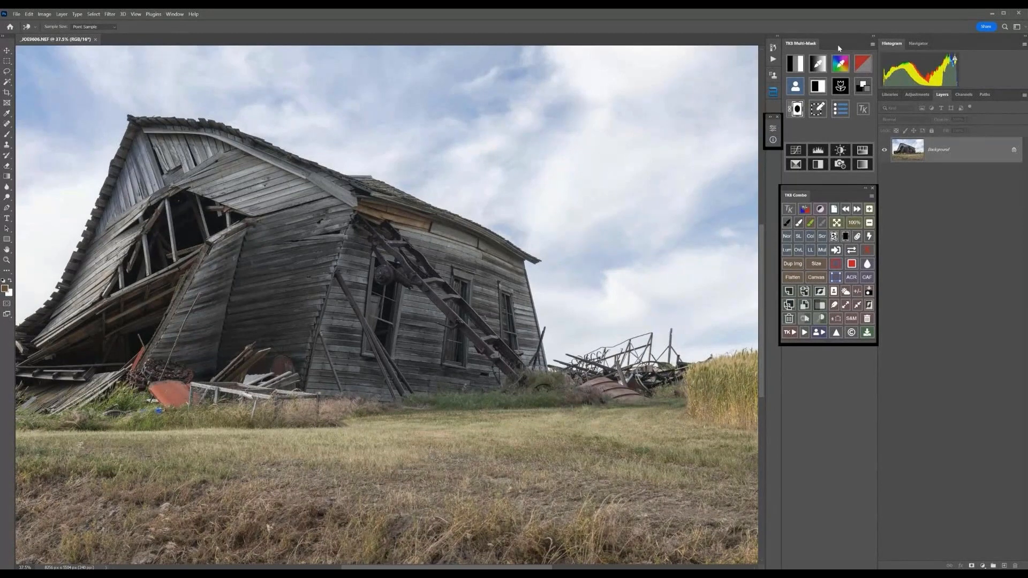
Look over the Artisan Pro X adjustment options and collapse them again.
{"action": "left_click", "coordinate": [774, 93]}
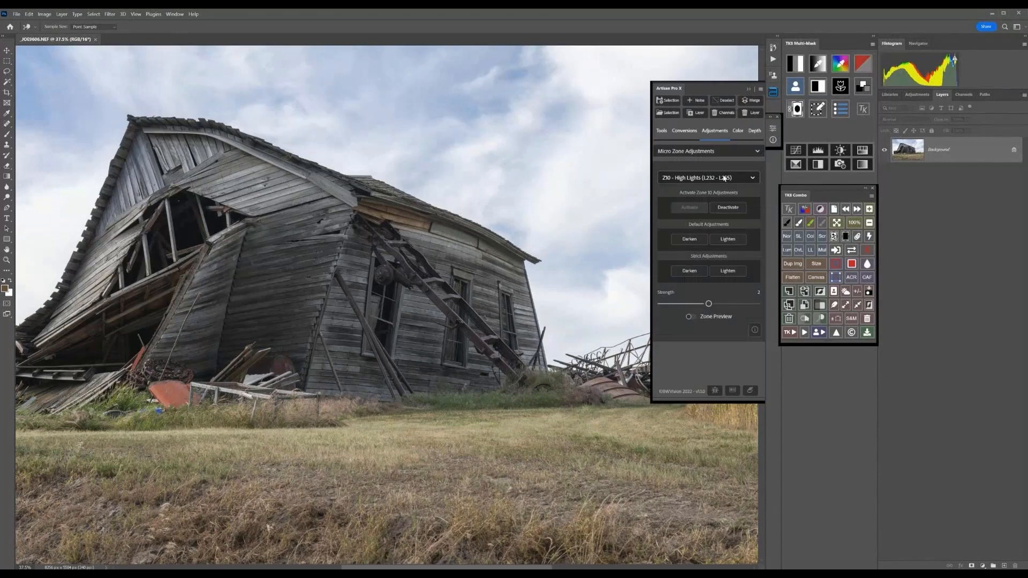
{"action": "left_click", "coordinate": [749, 88]}
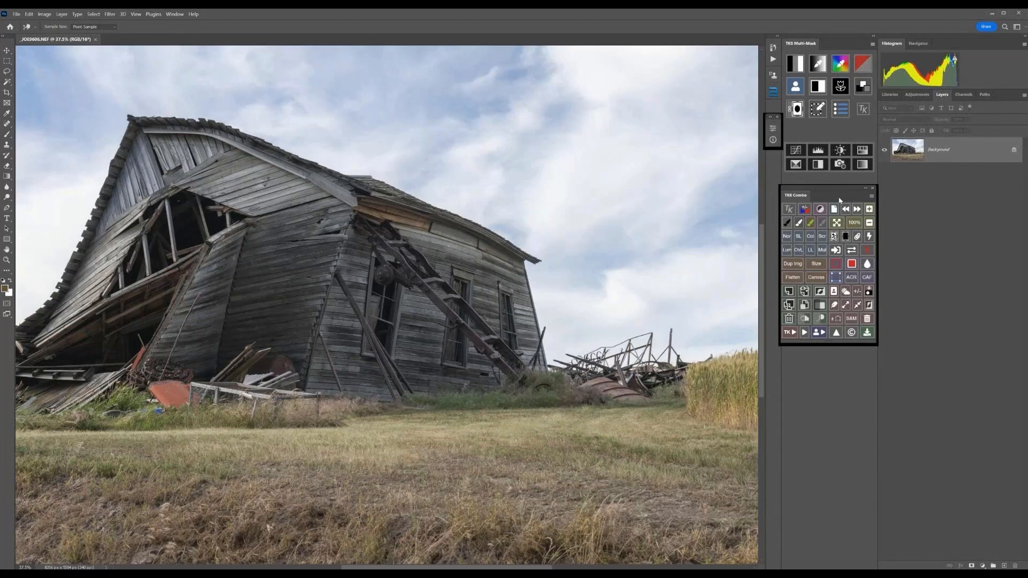
Add a Black & White adjustment layer and darken the sky by setting Blues to -109 and lowering Cyans.
{"action": "left_click", "coordinate": [819, 165]}
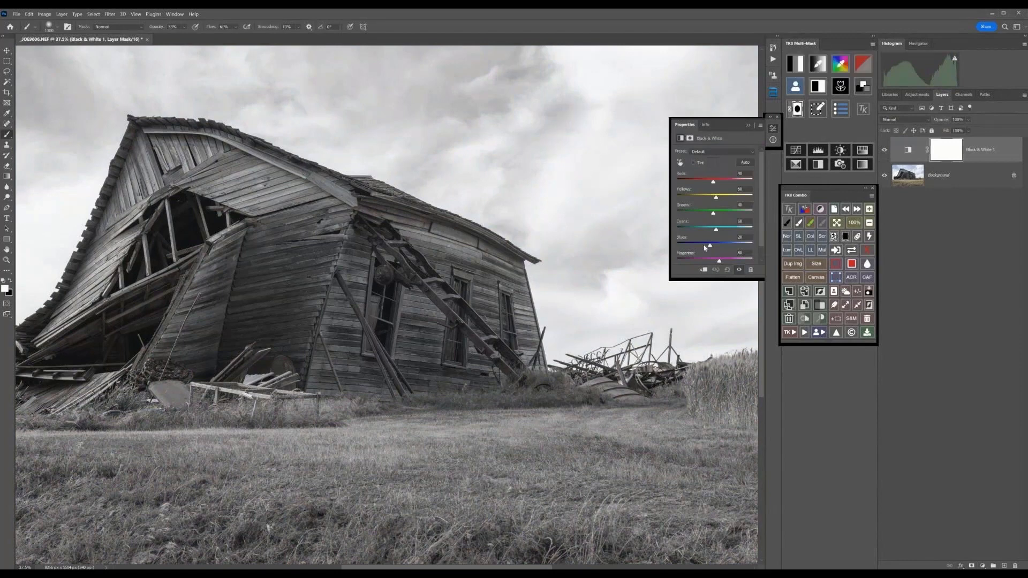
{"action": "mouse_move", "coordinate": [709, 247]}
{"action": "left_mouse_down"}
{"action": "mouse_move", "coordinate": [688, 253]}
{"action": "mouse_move", "coordinate": [704, 235]}
{"action": "mouse_move", "coordinate": [690, 232]}
{"action": "mouse_move", "coordinate": [691, 247]}
{"action": "left_mouse_up"}
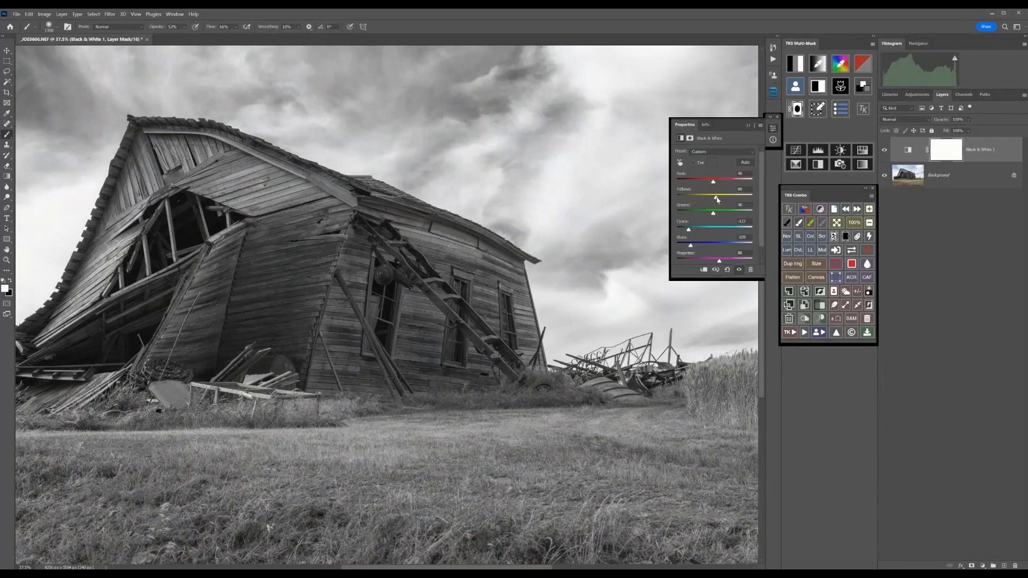
Lower Yellows, set Greens to 145, and raise Reds slightly in the Black & White adjustment.
{"action": "left_click_drag", "start_coordinate": [717, 199], "coordinate": [704, 204]}
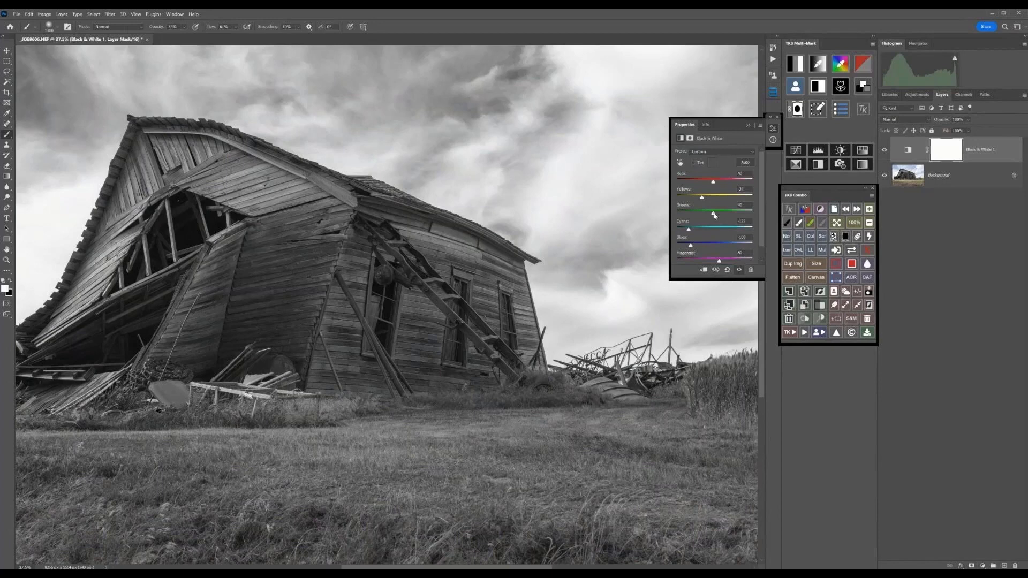
{"action": "mouse_move", "coordinate": [714, 216]}
{"action": "left_mouse_down"}
{"action": "mouse_move", "coordinate": [705, 219]}
{"action": "mouse_move", "coordinate": [728, 218]}
{"action": "left_mouse_up"}
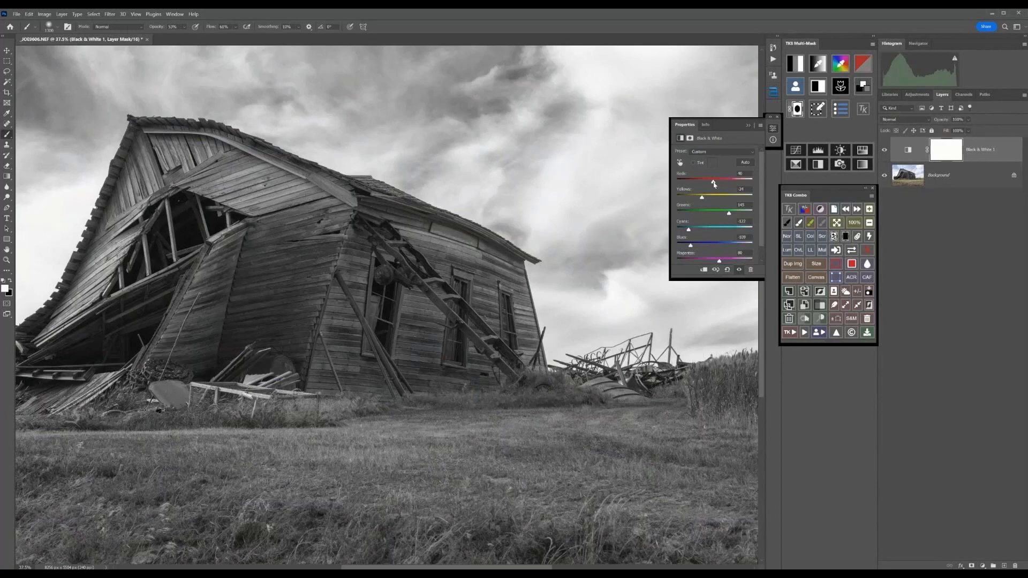
{"action": "left_click_drag", "start_coordinate": [714, 183], "coordinate": [716, 185]}
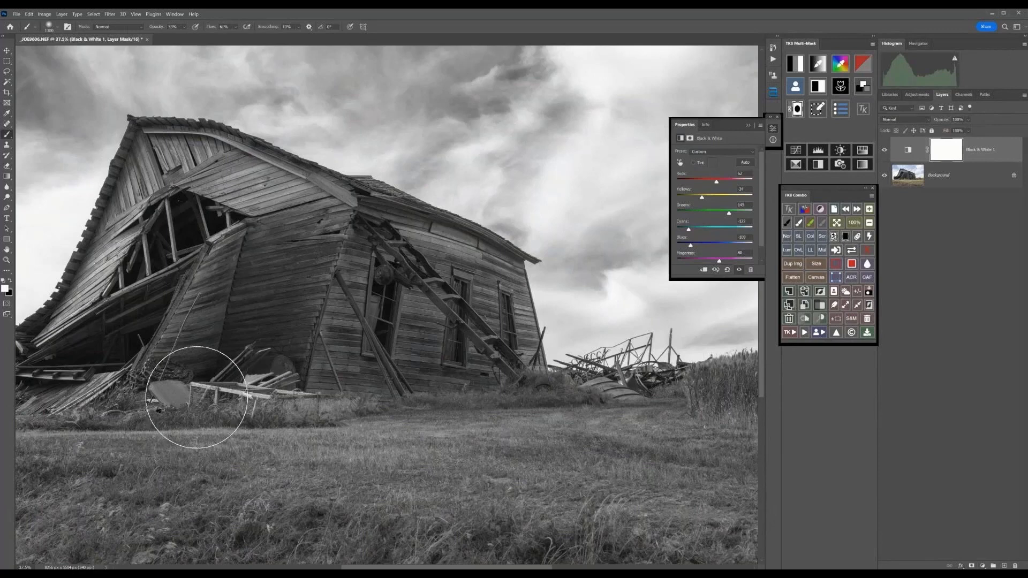
Hide the Black & White adjustment layer to compare the conversion with the colour original.
{"action": "left_click", "coordinate": [749, 127]}
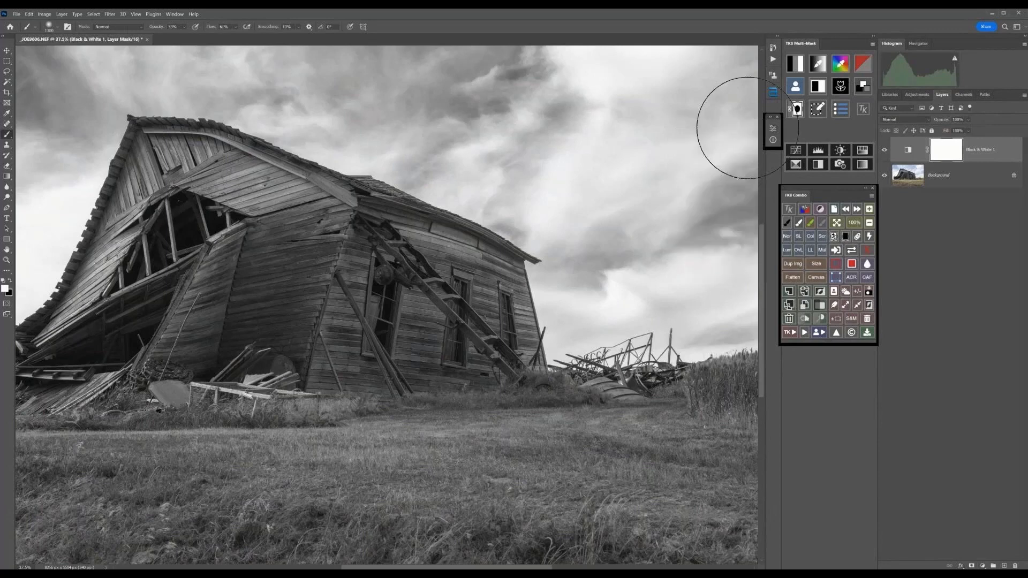
{"action": "left_click", "coordinate": [886, 154]}
{"action": "left_click", "coordinate": [886, 154]}
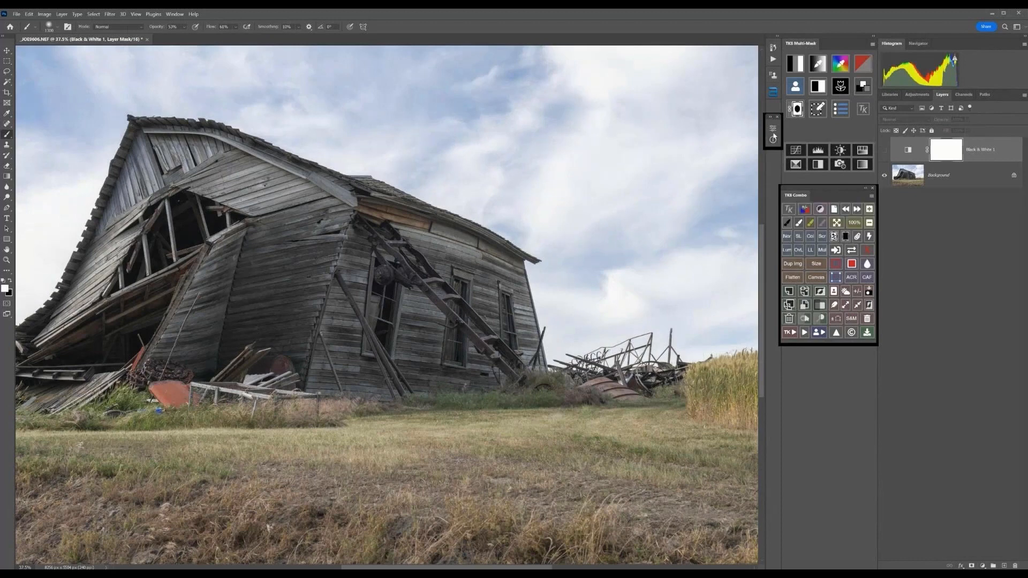
Try the Neutral black-and-white conversion from Artisan Pro X, view its result and hide the new layer again.
{"action": "left_click", "coordinate": [772, 94]}
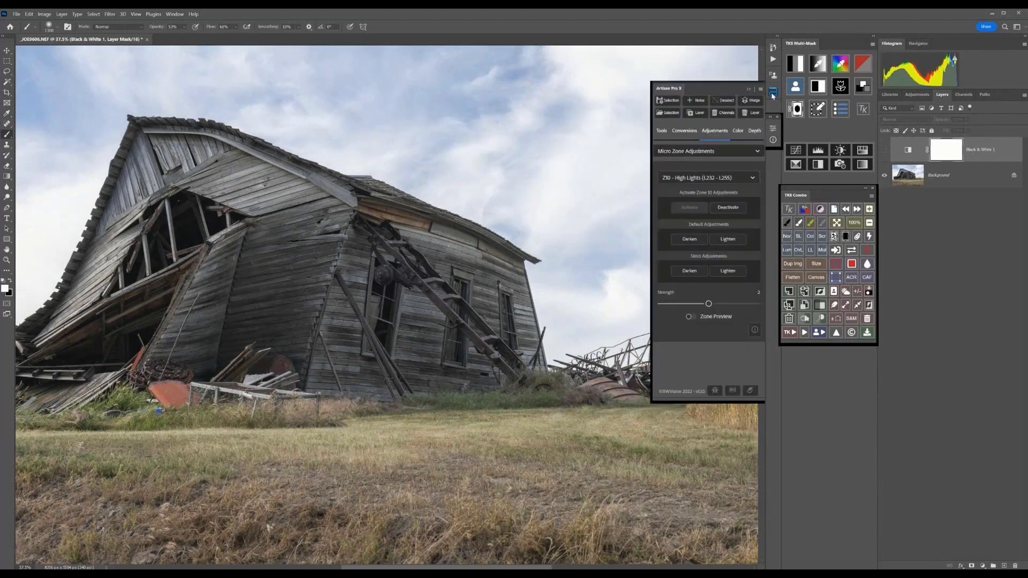
{"action": "left_click", "coordinate": [684, 130]}
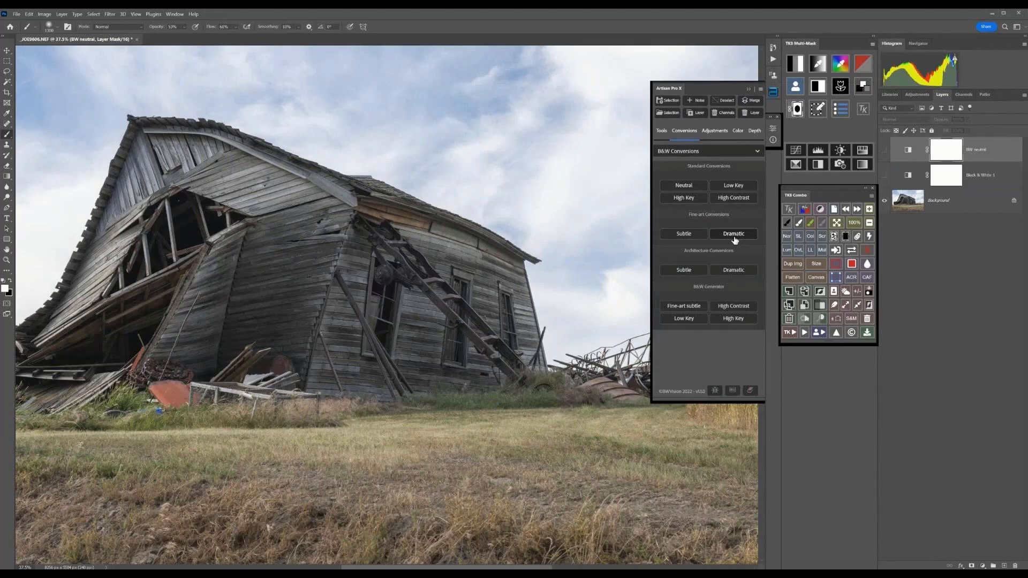
{"action": "left_click", "coordinate": [886, 150]}
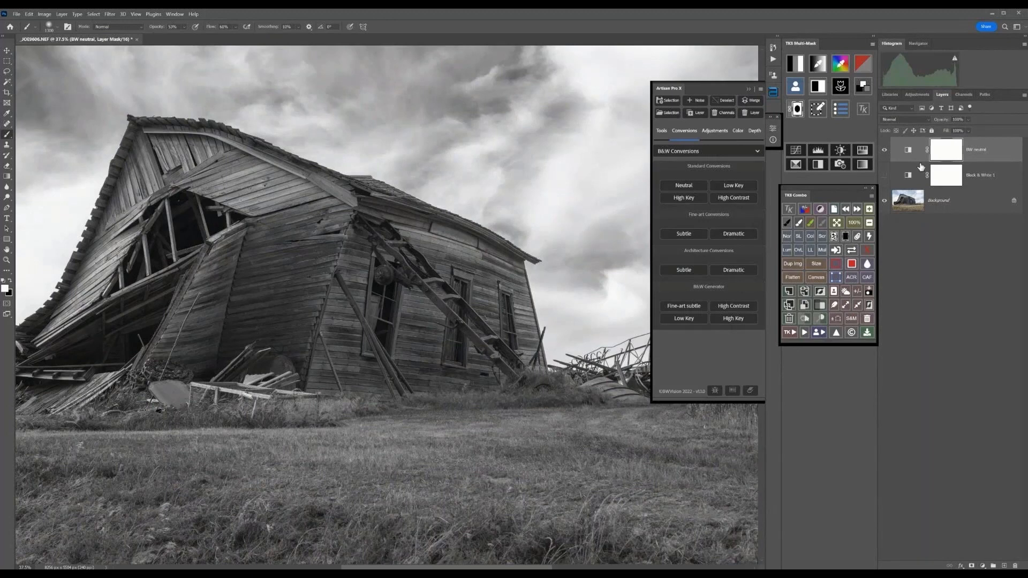
{"action": "left_click", "coordinate": [884, 153]}
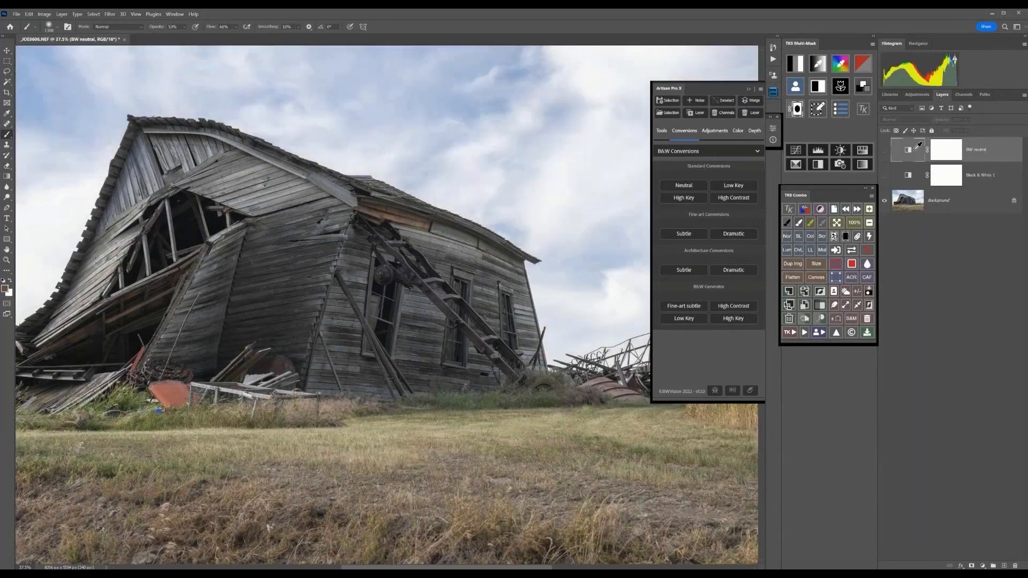
Try the Fine-art subtle conversion from the Artisan Pro X B&W Generator and show its B&W Neutral layer.
{"action": "left_click", "coordinate": [689, 308]}
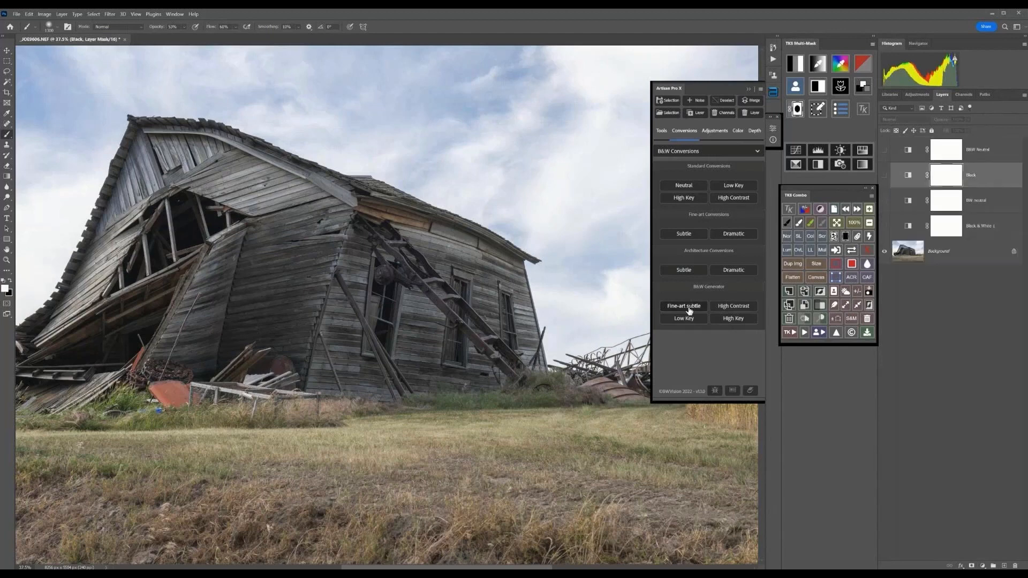
{"action": "left_click", "coordinate": [885, 152]}
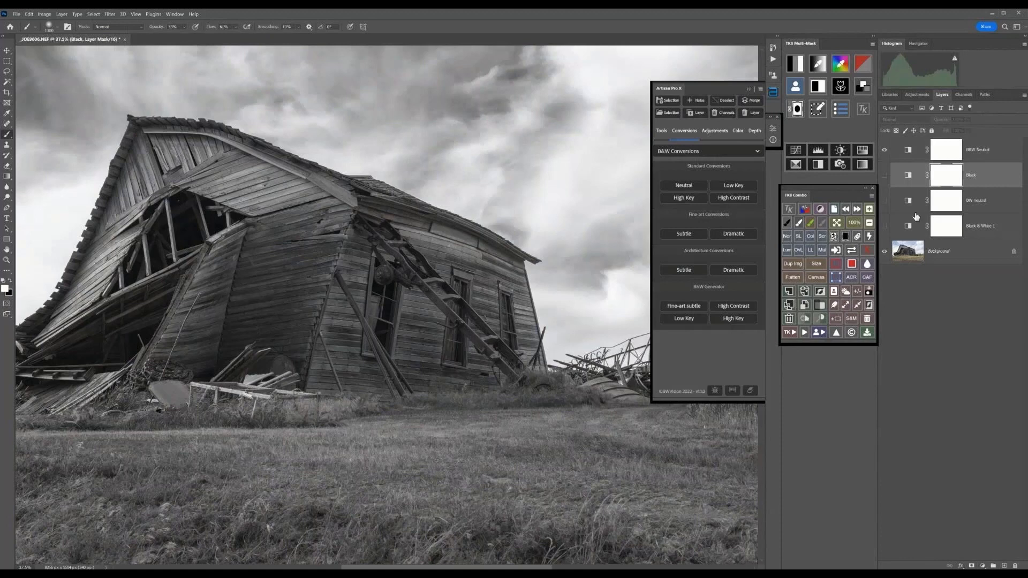
{"action": "left_click", "coordinate": [909, 151]}
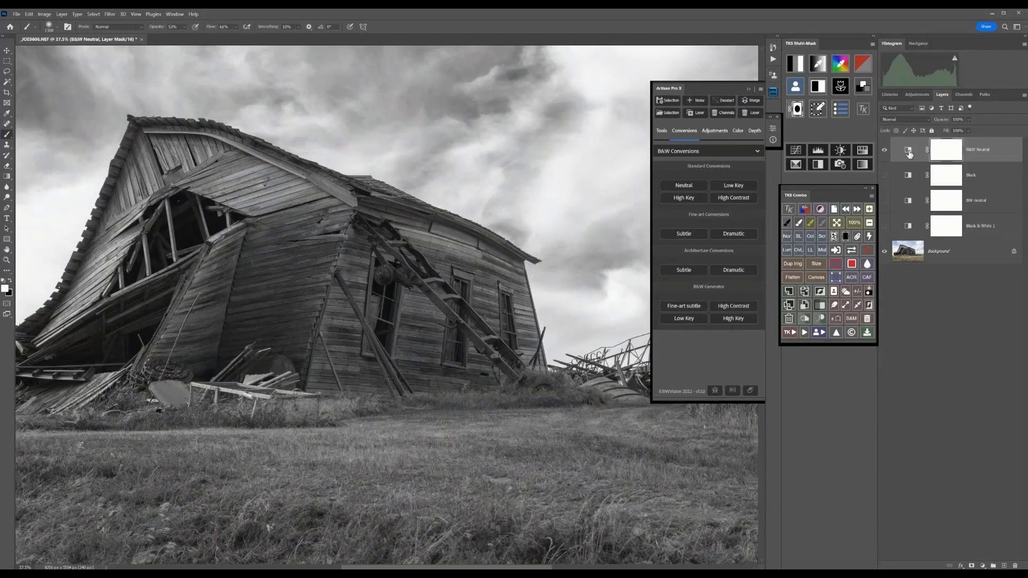
Discard the trial Artisan Pro X conversion layers and show the Black & White 1 layer again.
{"action": "left_click", "coordinate": [790, 320]}
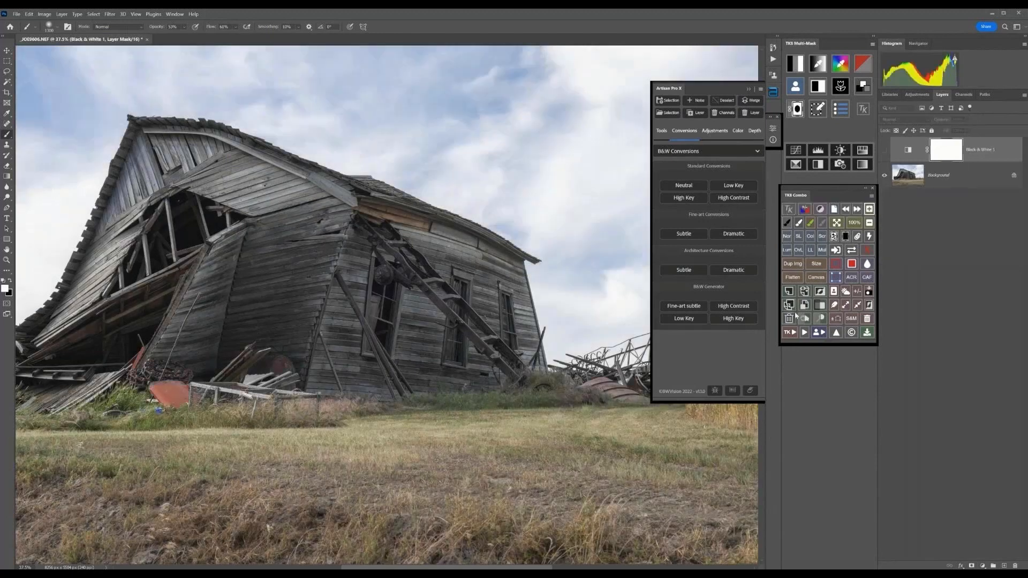
{"action": "left_click", "coordinate": [885, 151]}
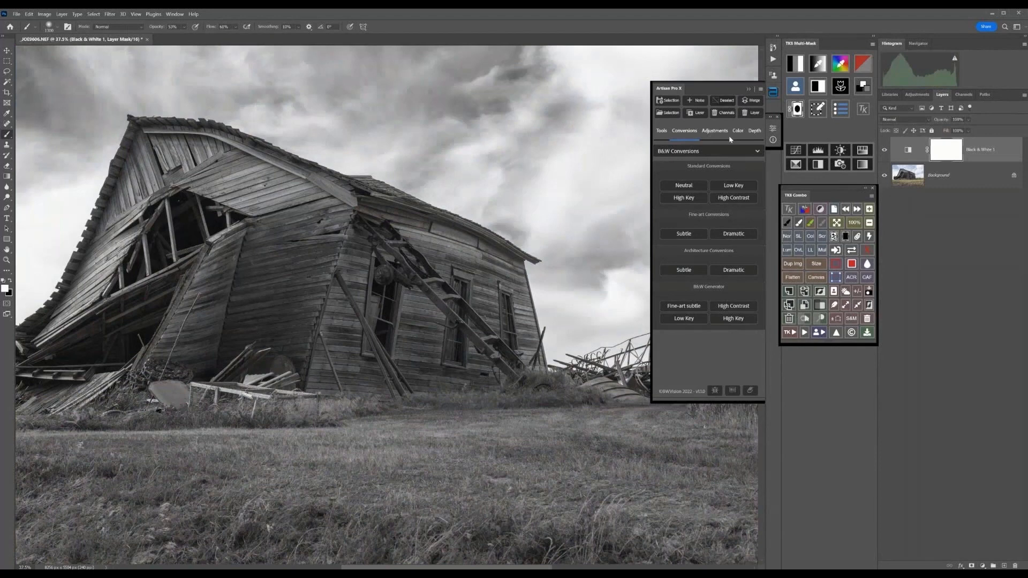
{"action": "left_click", "coordinate": [752, 90]}
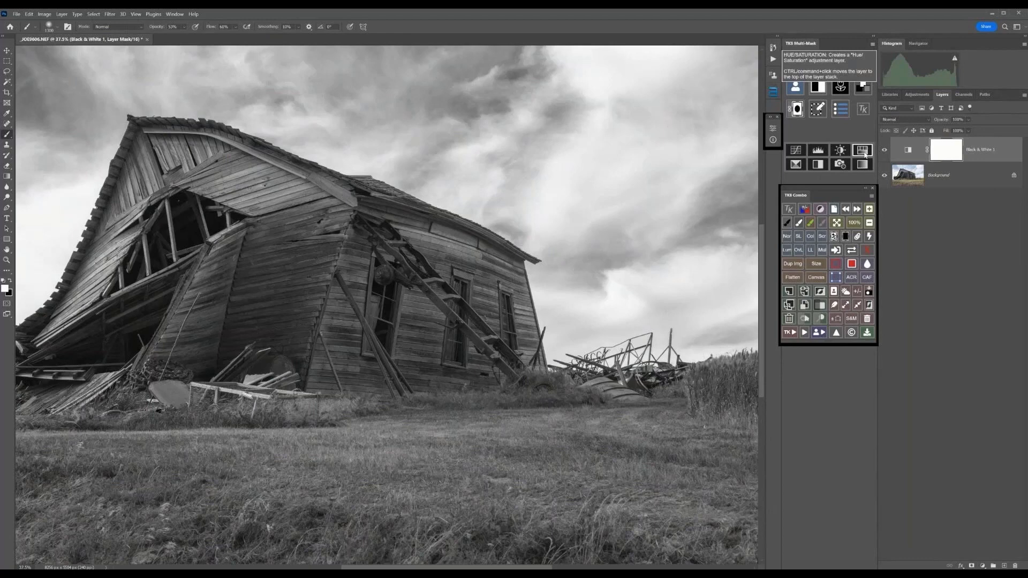
{"action": "left_click", "coordinate": [862, 87]}
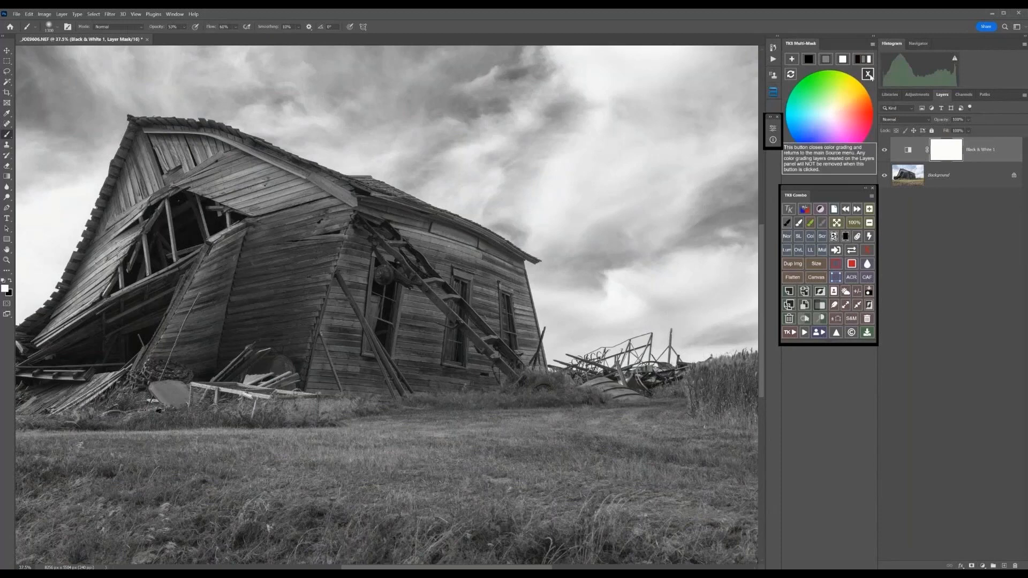
{"action": "left_click", "coordinate": [868, 75]}
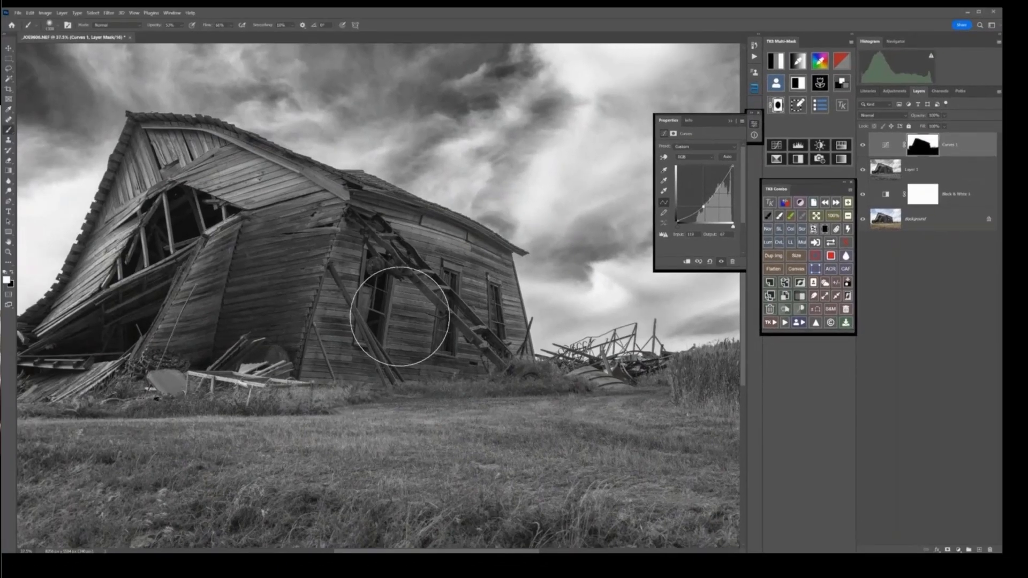
Add an Overlay-mode dodge layer for white paint and load a Lights-2 luminosity mask as a selection with hidden edges.
{"action": "left_click", "coordinate": [730, 123]}
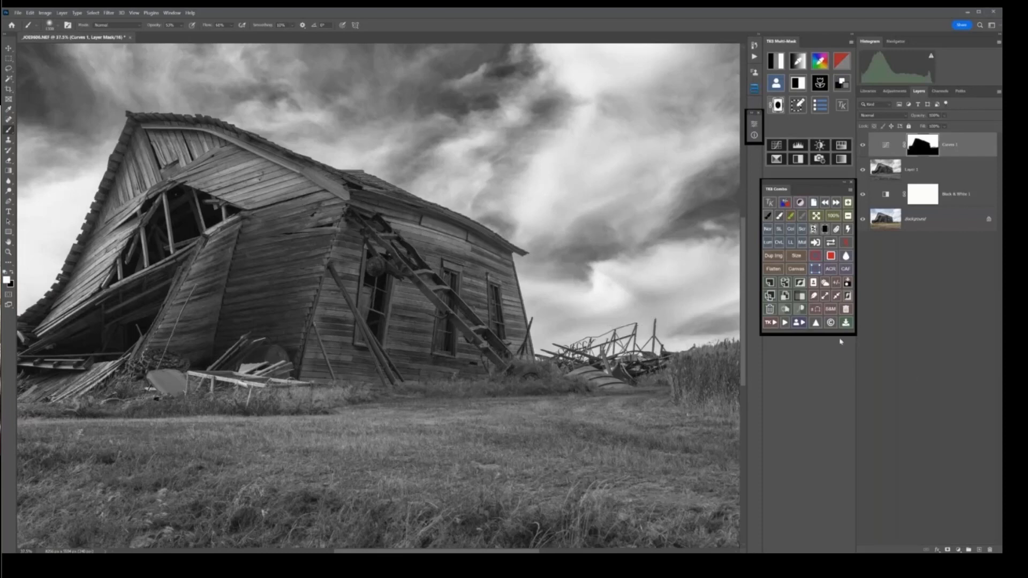
{"action": "left_click", "coordinate": [800, 311]}
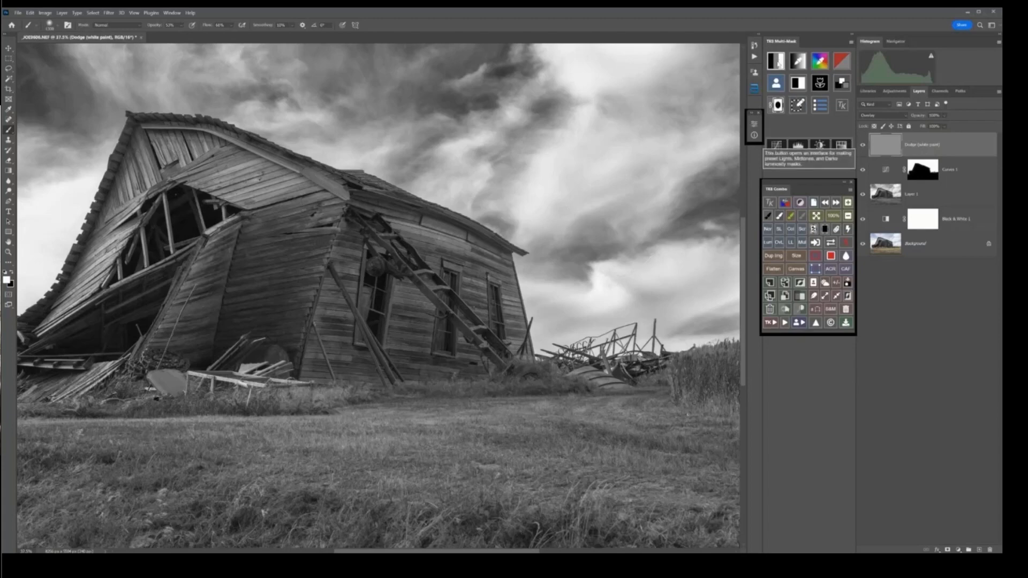
{"action": "left_click", "coordinate": [779, 63]}
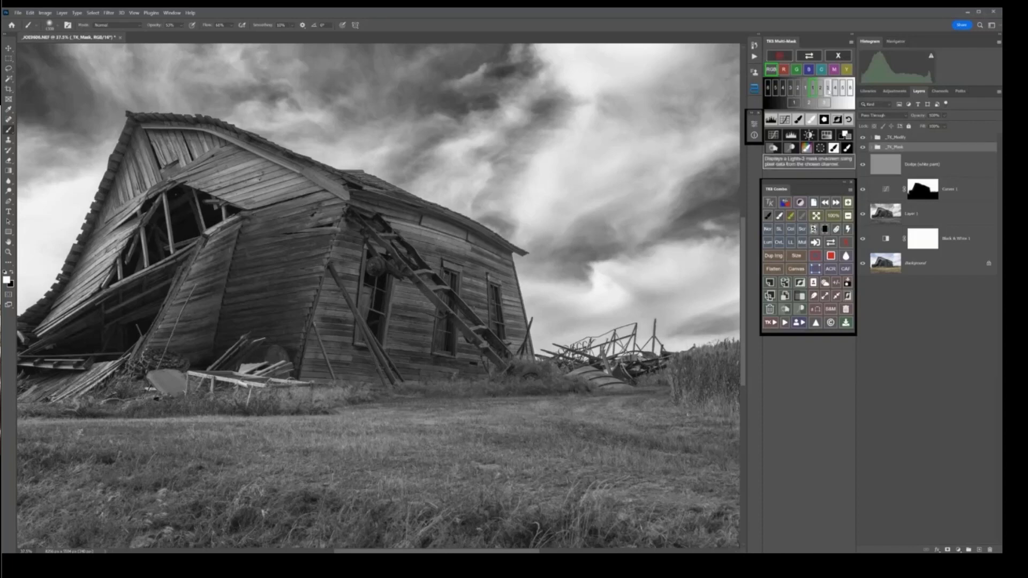
{"action": "left_click", "coordinate": [829, 91]}
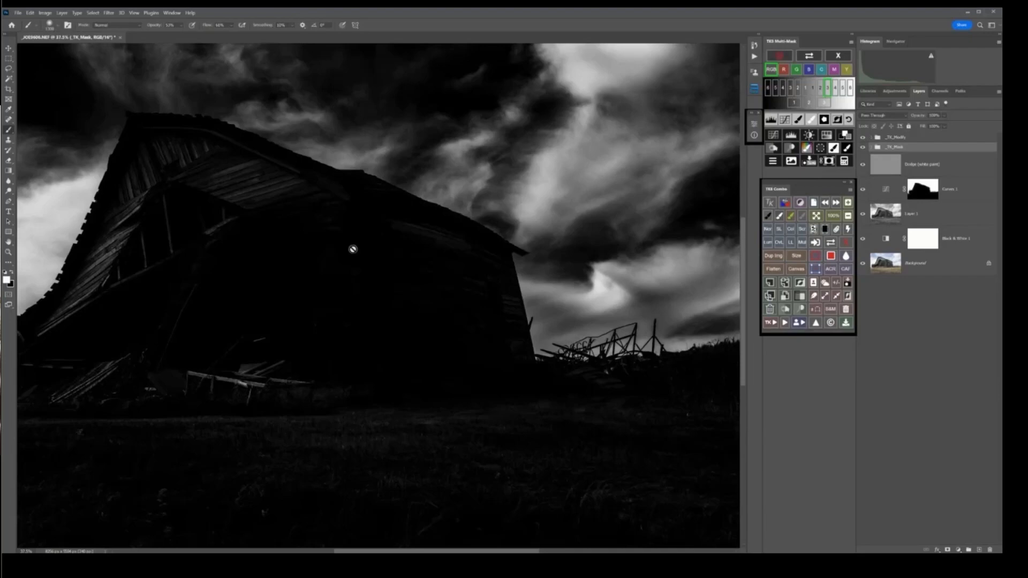
{"action": "left_click", "coordinate": [821, 89]}
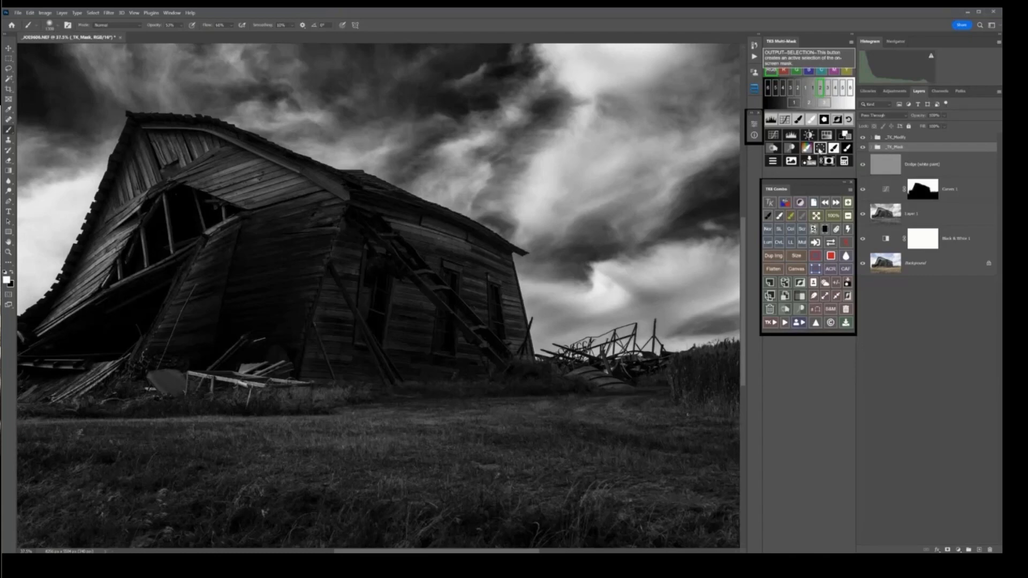
{"action": "left_click", "coordinate": [820, 149]}
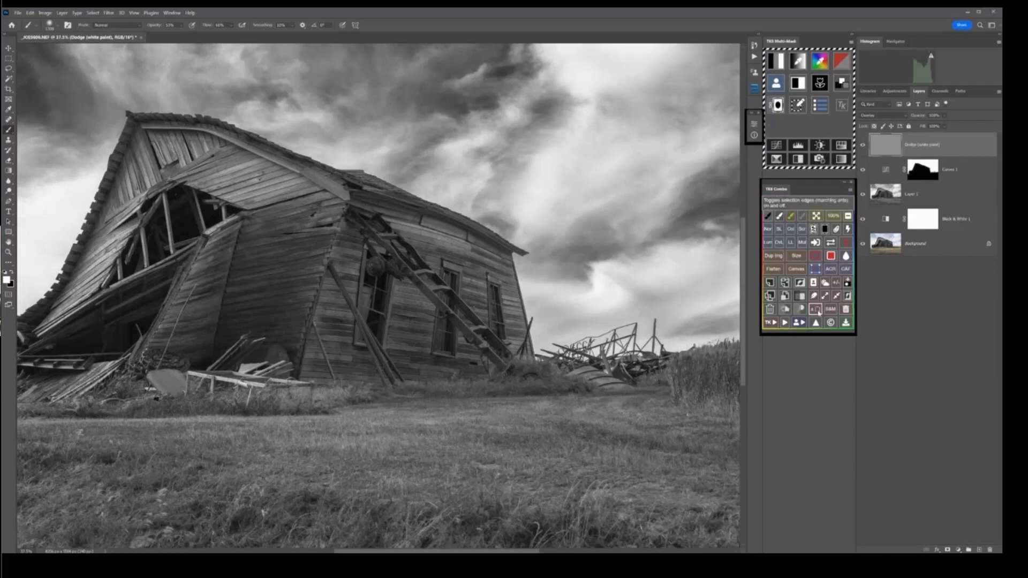
{"action": "left_click", "coordinate": [818, 311]}
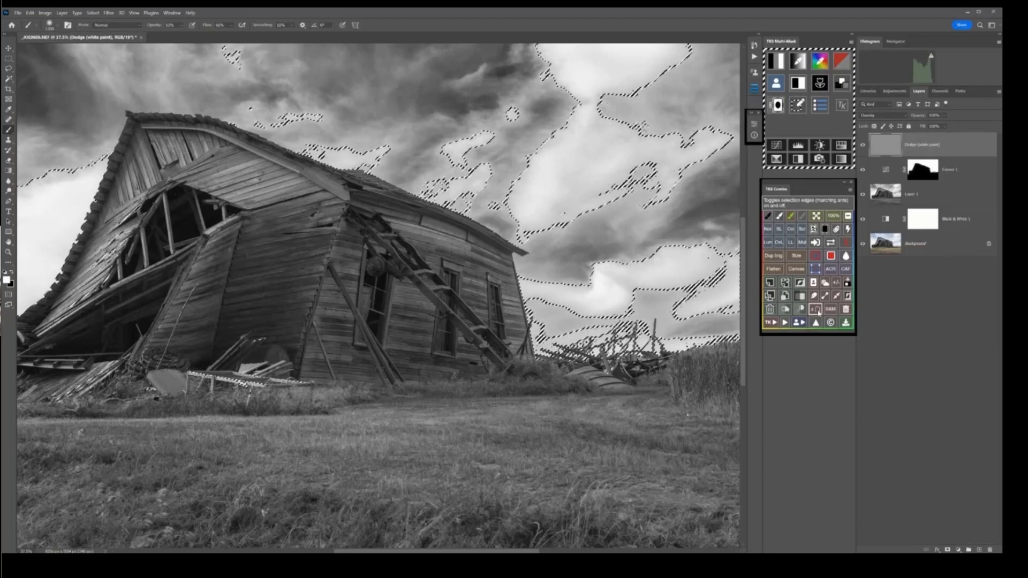
{"action": "left_click", "coordinate": [816, 310]}
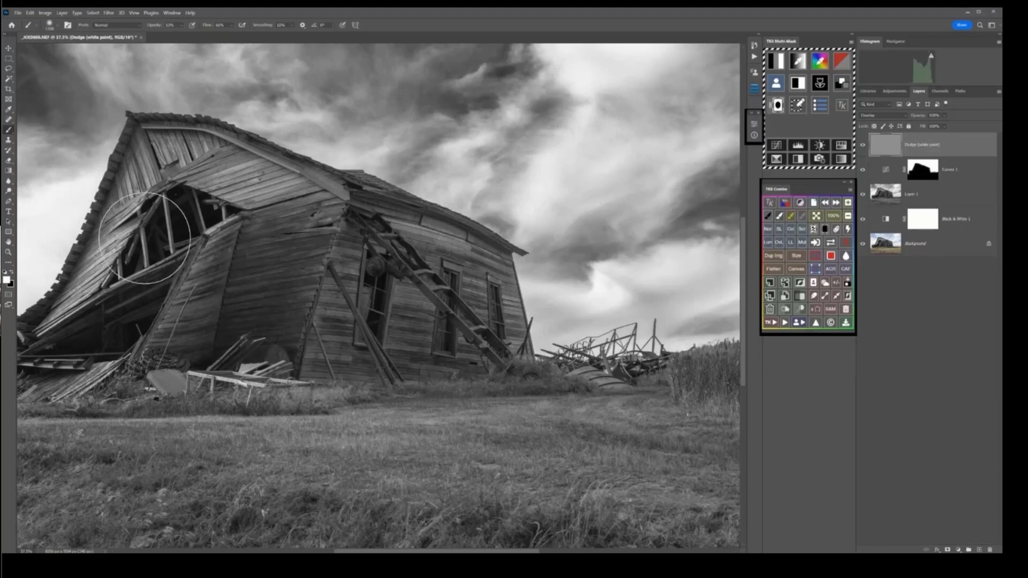
Shrink the brush and raise its opacity for dodging the barn through the active lights selection.
{"action": "key", "text": "bracketleft"}
{"action": "key", "text": "bracketleft"}
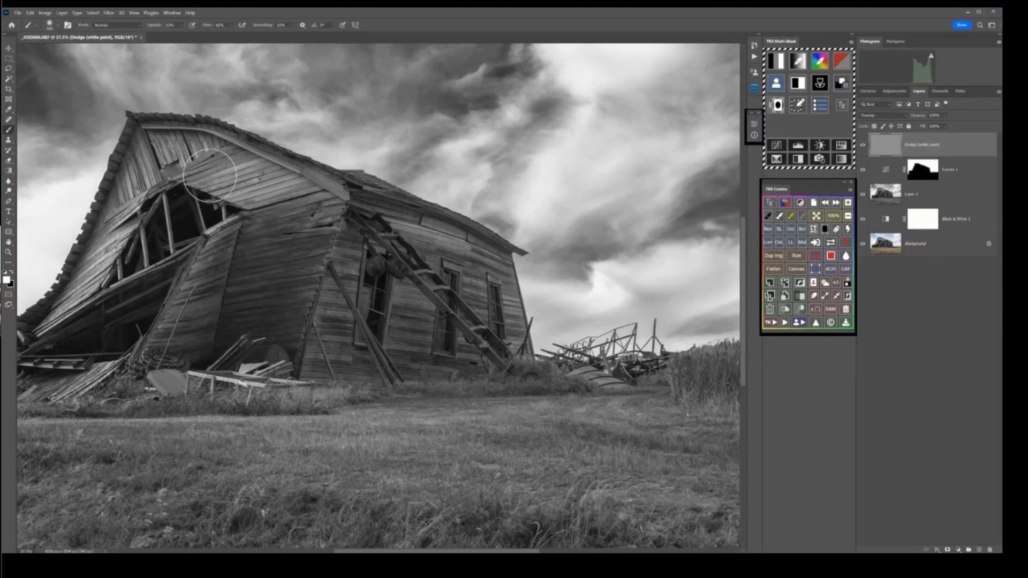
{"action": "left_click", "coordinate": [182, 26]}
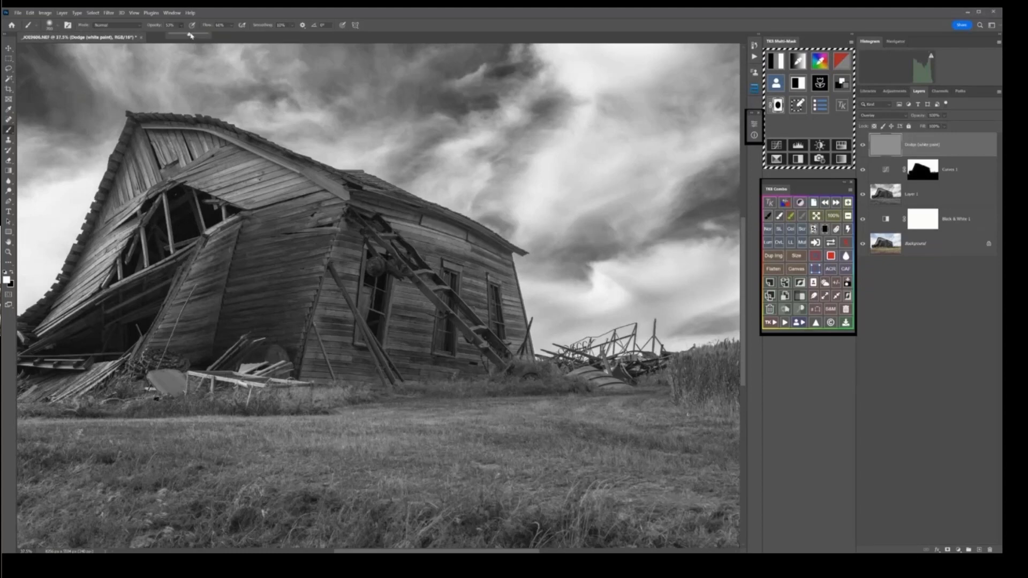
{"action": "left_click_drag", "start_coordinate": [191, 36], "coordinate": [192, 37]}
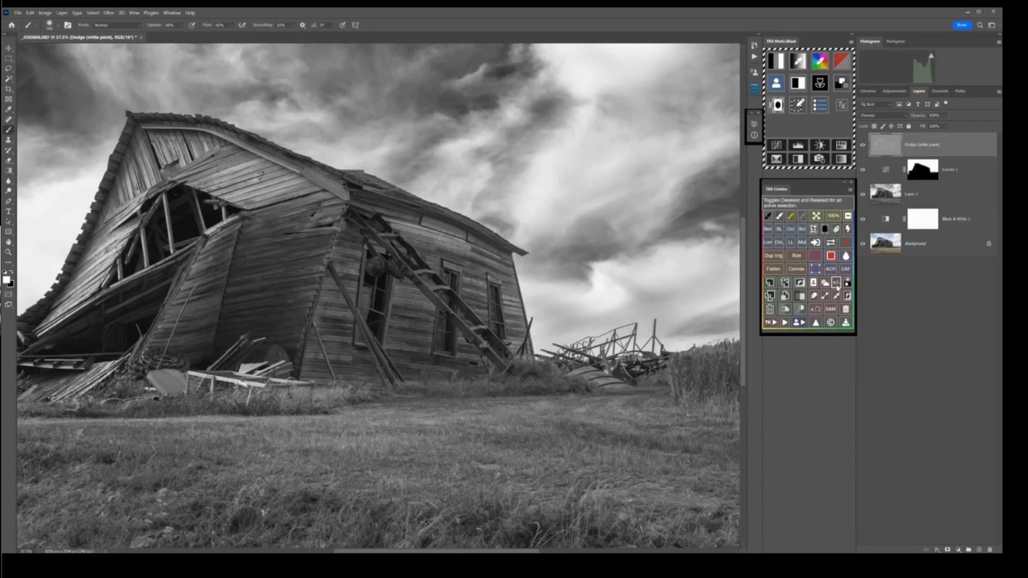
Add a Soft Light burn layer for black paint and load a Darks-5 luminosity mask as a selection.
{"action": "left_click", "coordinate": [784, 309]}
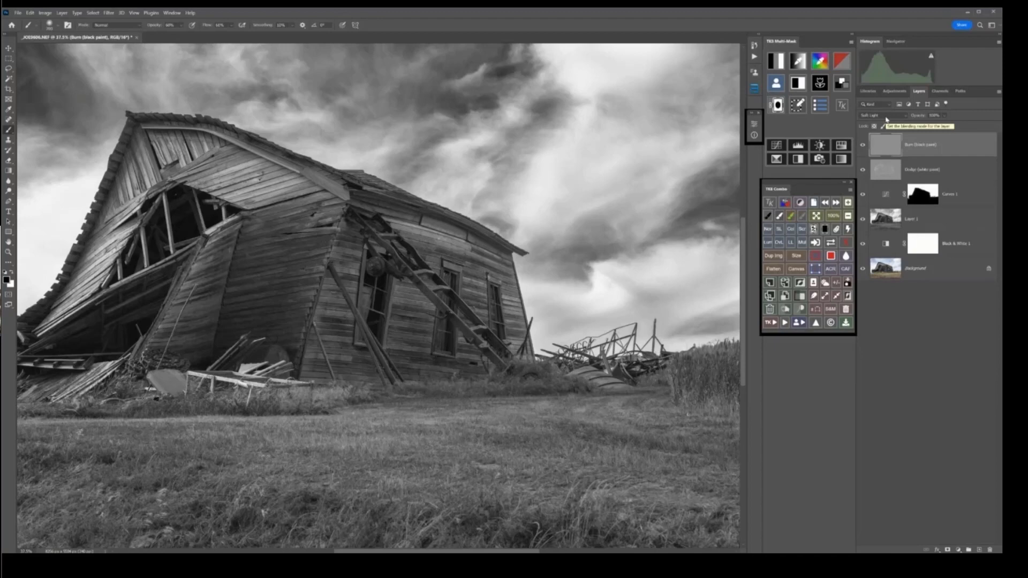
{"action": "left_click", "coordinate": [776, 60]}
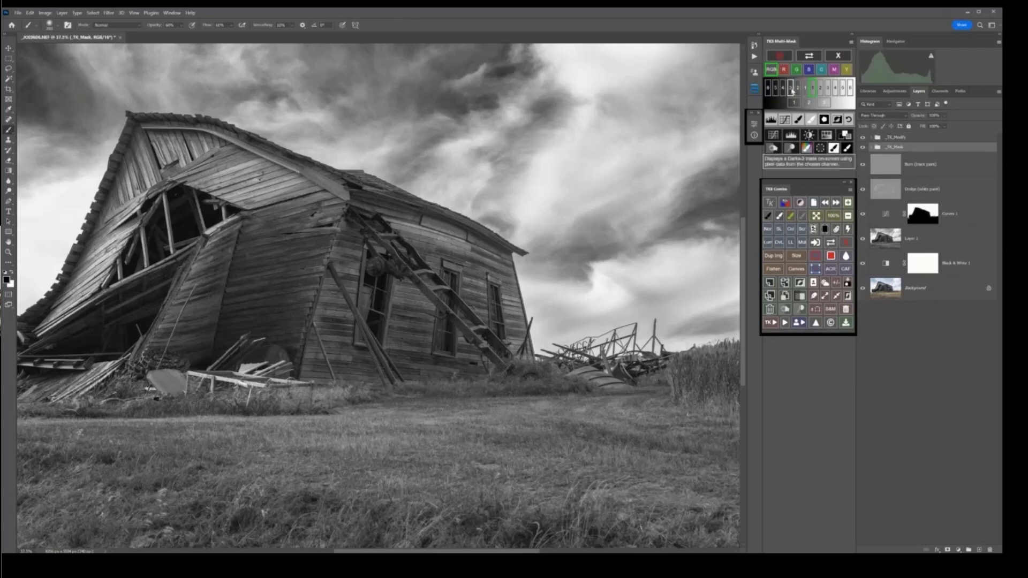
{"action": "left_click", "coordinate": [791, 89]}
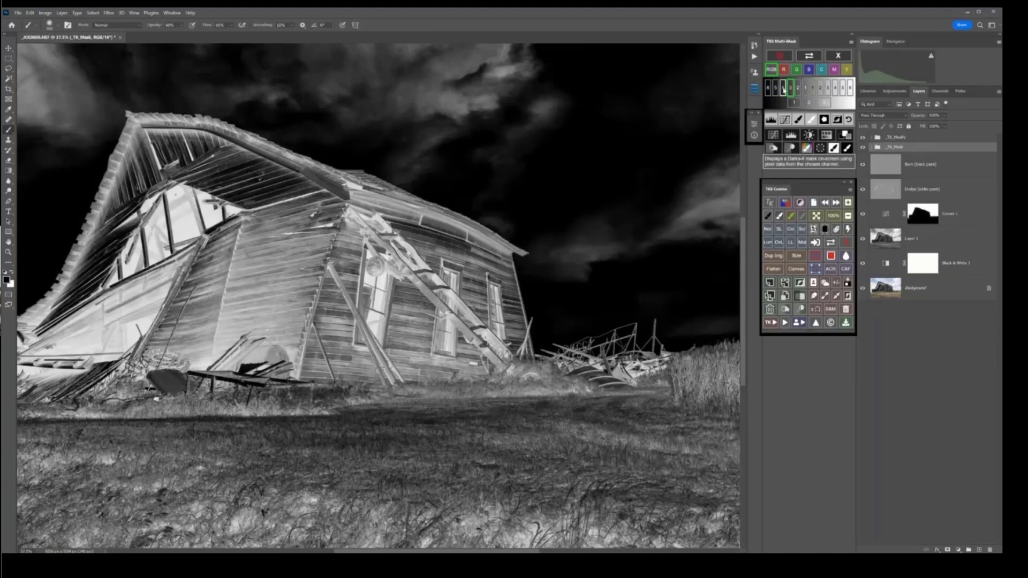
{"action": "left_click", "coordinate": [784, 89]}
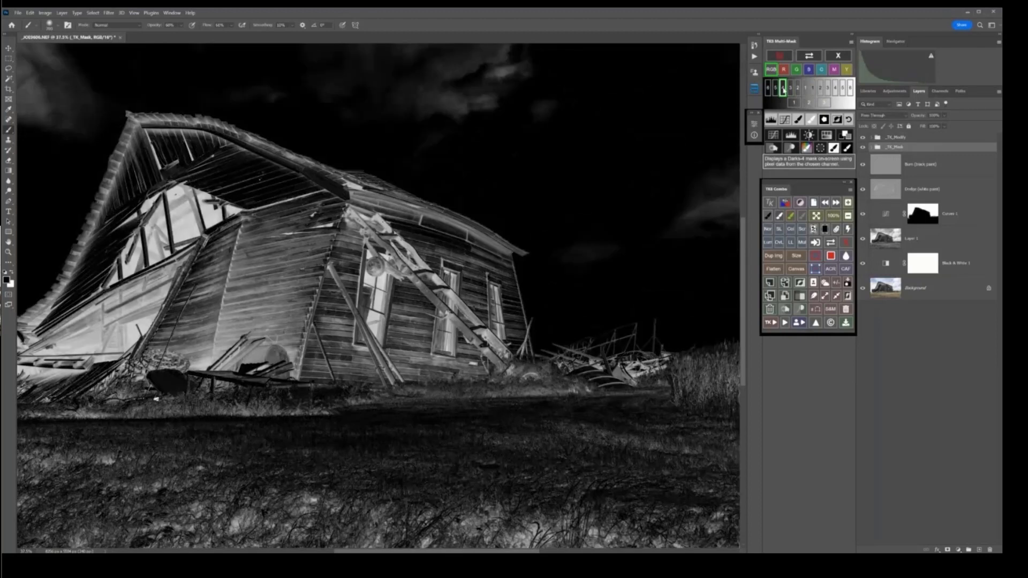
{"action": "left_click", "coordinate": [775, 89]}
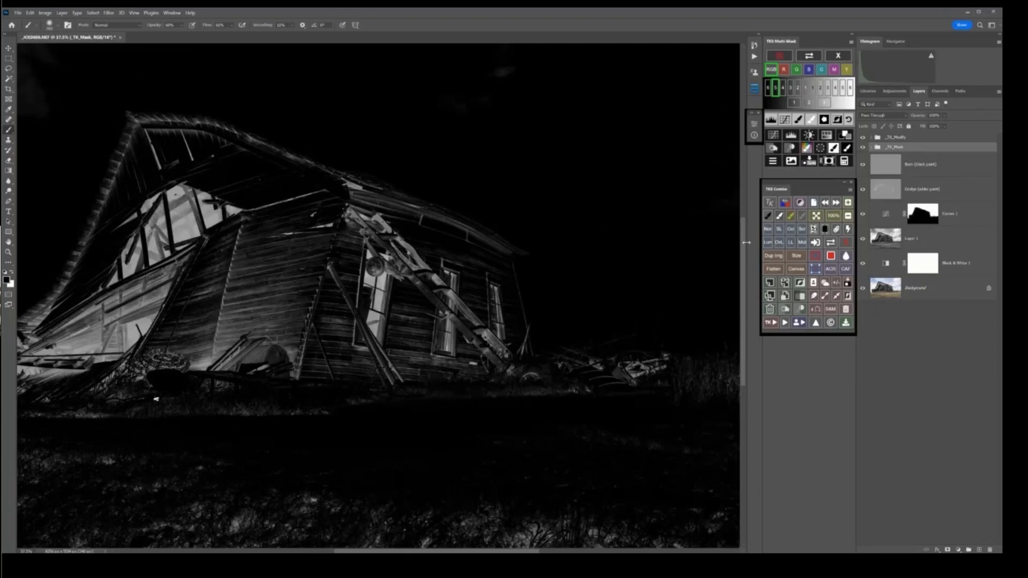
{"action": "left_click", "coordinate": [821, 150]}
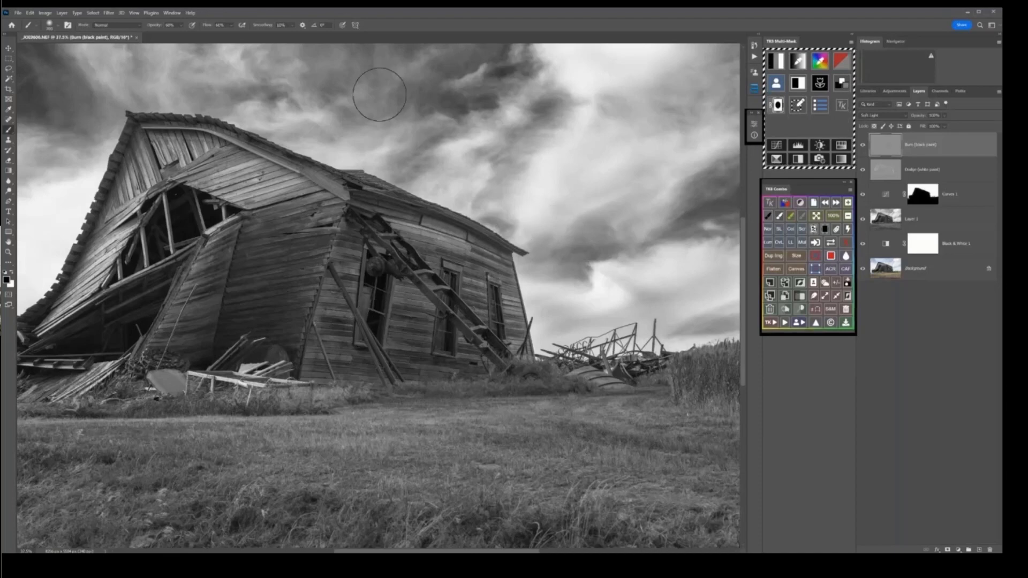
Raise the brush opacity and burn the dark boards from the barn's gable opening across towards the eave.
{"action": "left_click", "coordinate": [181, 25]}
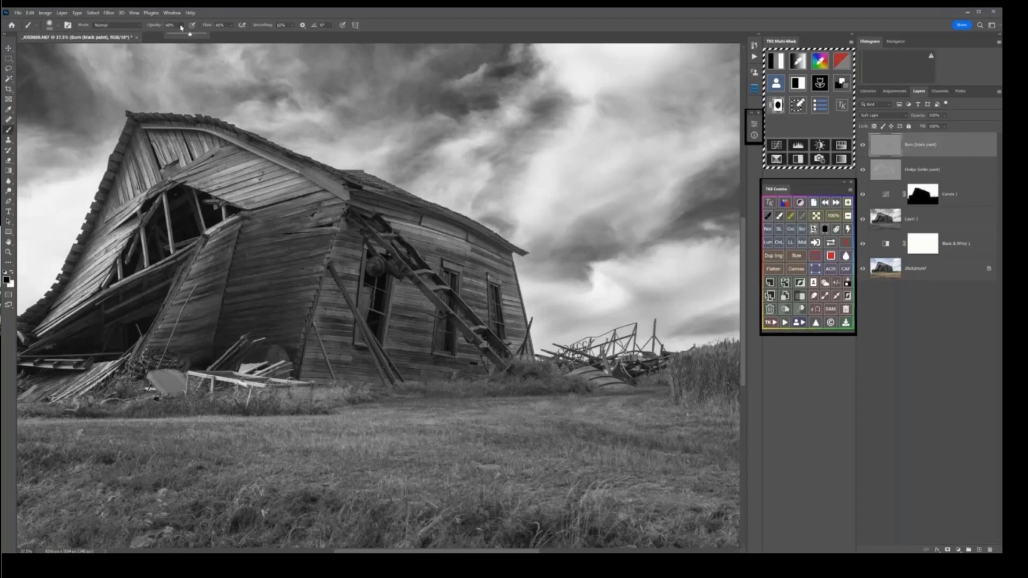
{"action": "left_click", "coordinate": [197, 35]}
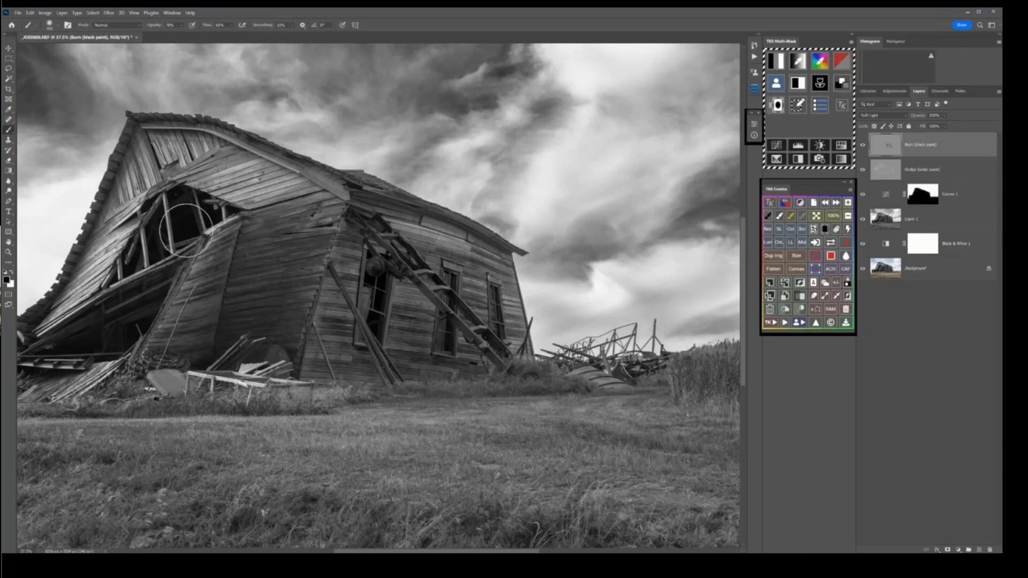
{"action": "left_click_drag", "start_coordinate": [186, 230], "coordinate": [274, 211]}
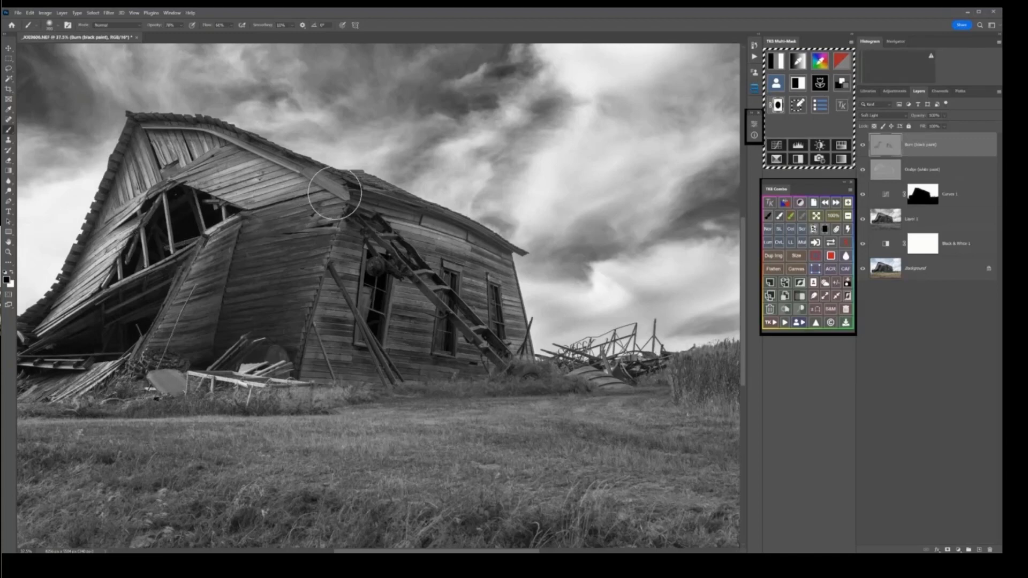
Preview the darks luminosity masks and load the Darks-4 mask as a selection for the burn layer.
{"action": "left_click", "coordinate": [776, 60]}
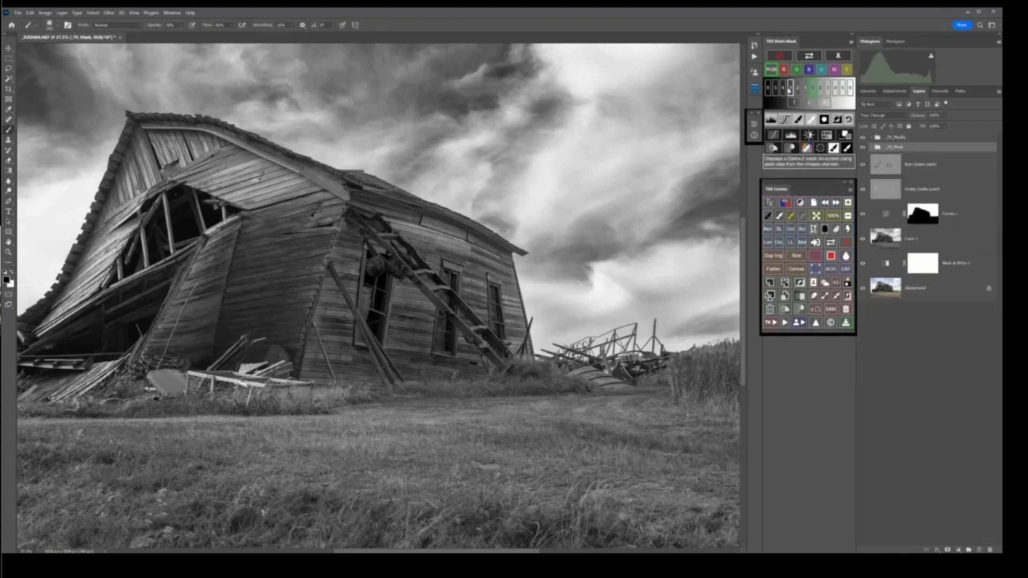
{"action": "left_click", "coordinate": [790, 90]}
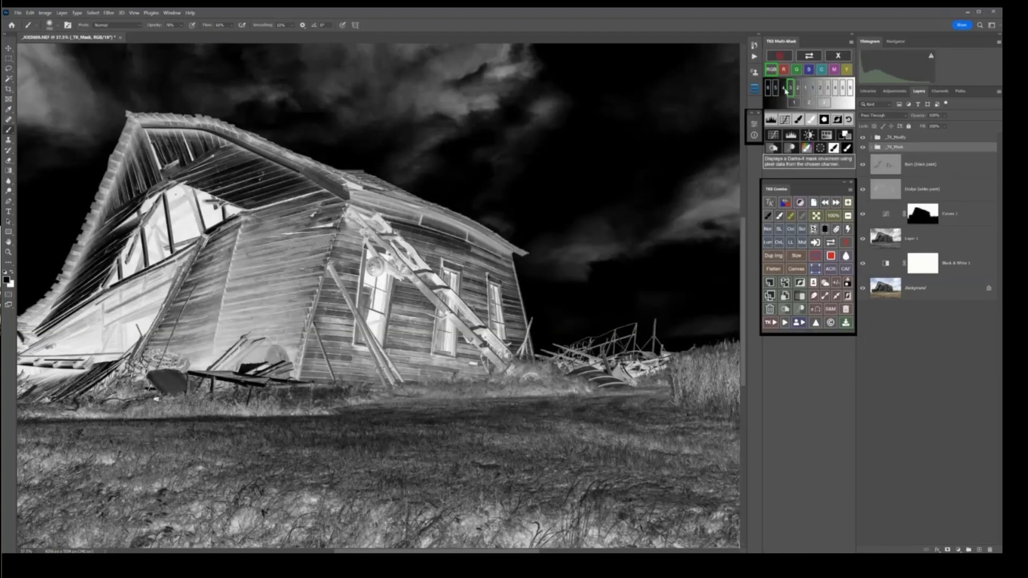
{"action": "left_click", "coordinate": [783, 89]}
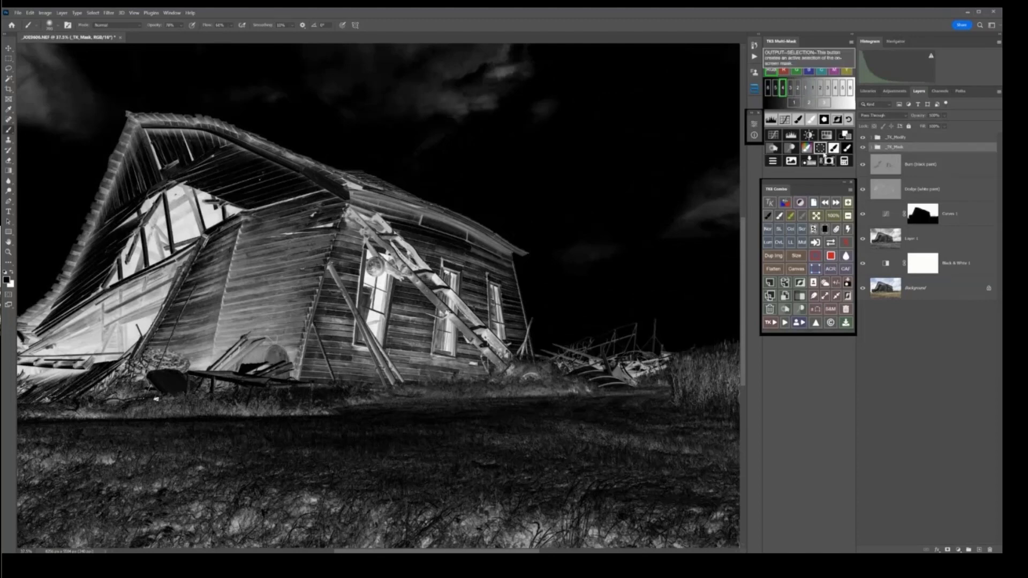
{"action": "left_click", "coordinate": [821, 148]}
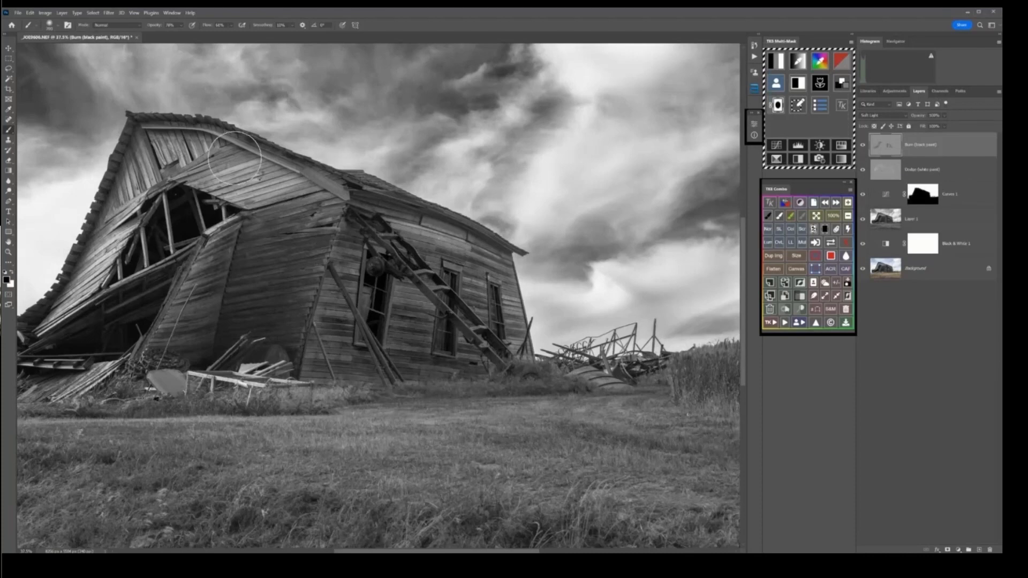
Resize the brush, burn the dark boards on the barn's front wall, and compare the edit with the original colour background.
{"action": "key", "text": "bracketleft"}
{"action": "key", "text": "bracketleft"}
{"action": "key", "text": "bracketleft"}
{"action": "key", "text": "bracketleft"}
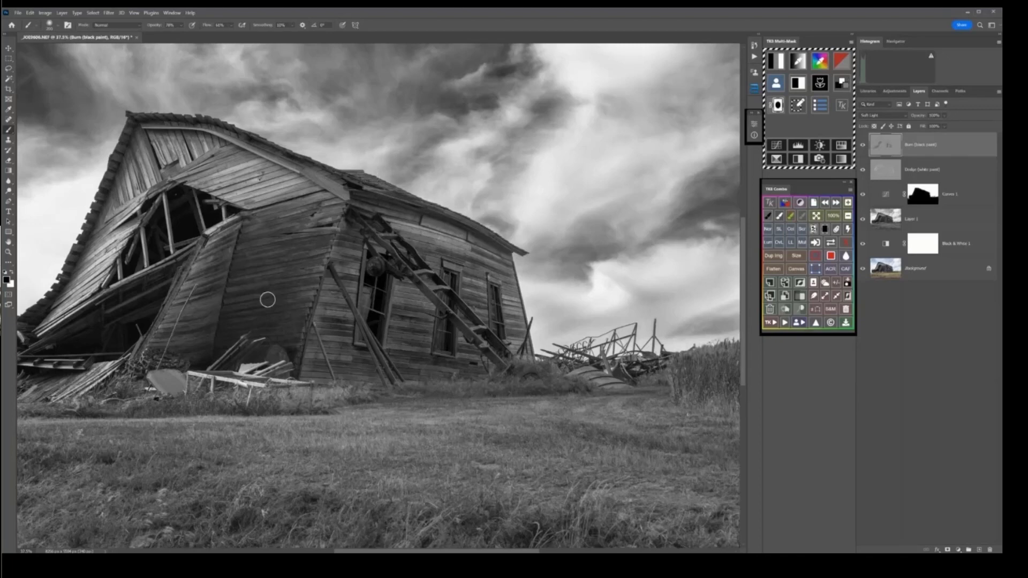
{"action": "key", "text": "bracketright"}
{"action": "key", "text": "bracketright"}
{"action": "key", "text": "bracketright"}
{"action": "key", "text": "bracketright"}
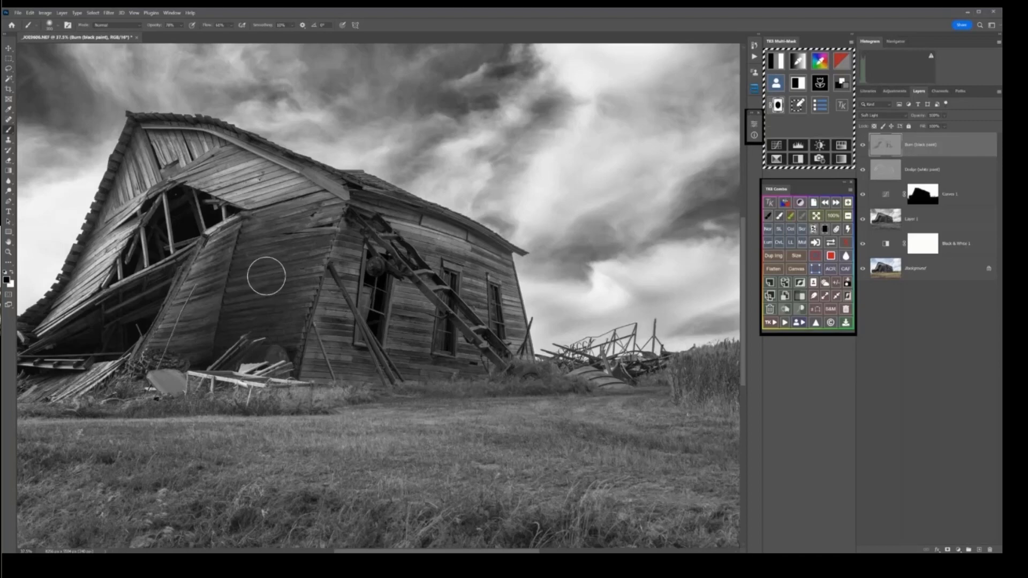
{"action": "key", "text": "bracketright"}
{"action": "key", "text": "bracketright"}
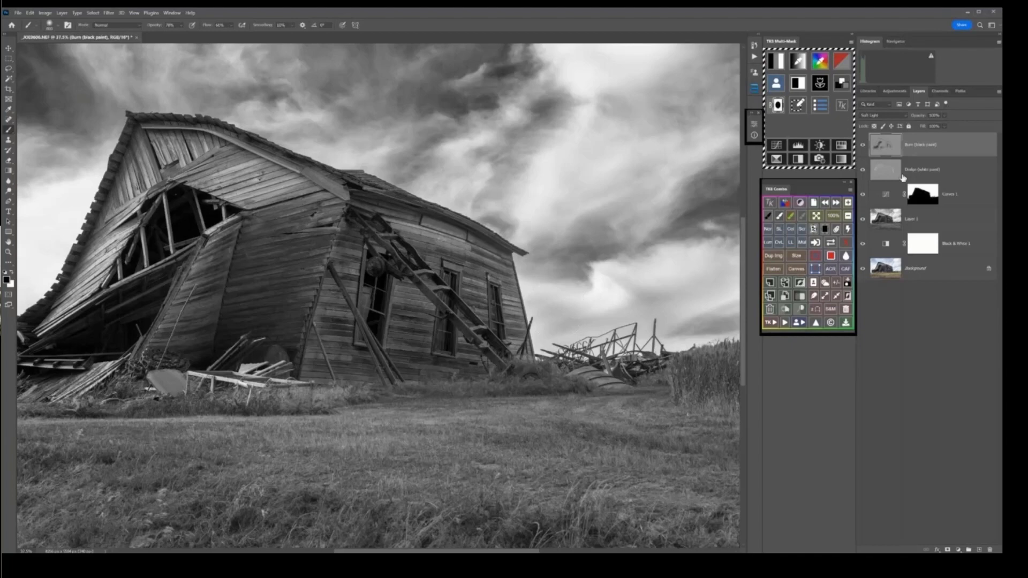
{"action": "left_click", "coordinate": [863, 270], "text": "alt"}
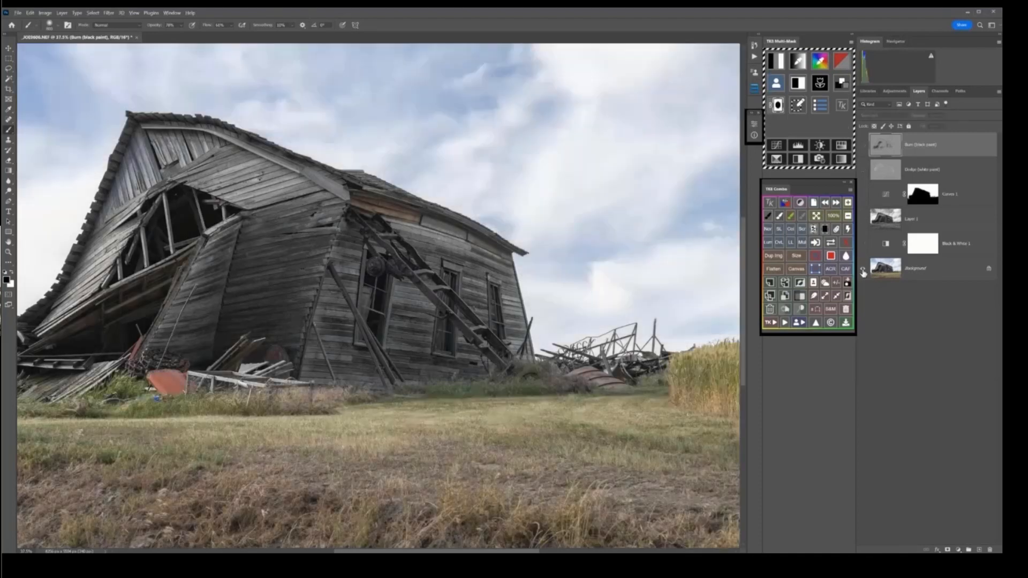
{"action": "left_click", "coordinate": [862, 270], "text": "alt"}
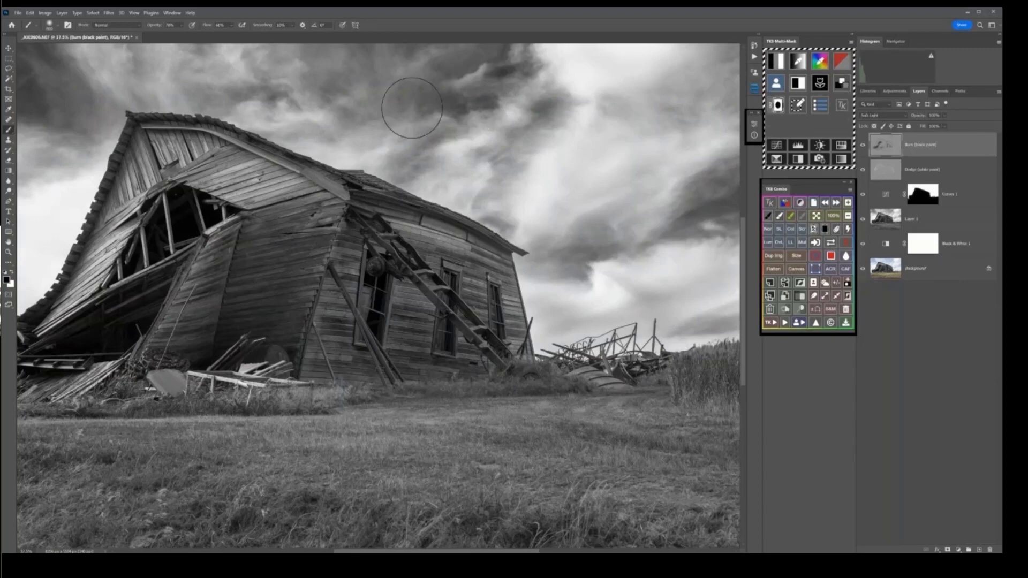
Load a Darks-3 luminosity mask as a selection and burn the dark clouds above the roof and in the sky's upper-left corner.
{"action": "left_click", "coordinate": [785, 70]}
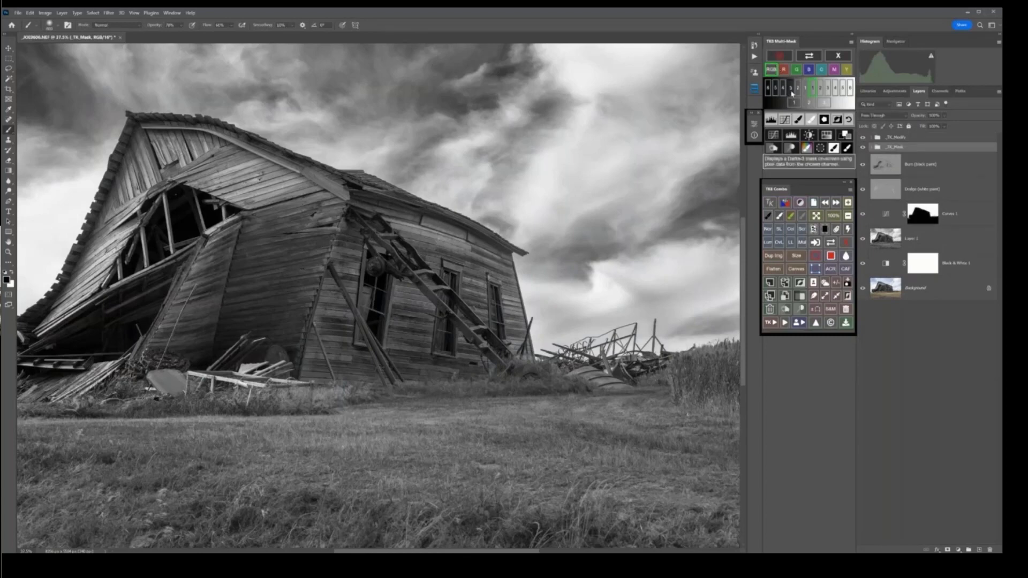
{"action": "left_click", "coordinate": [791, 89]}
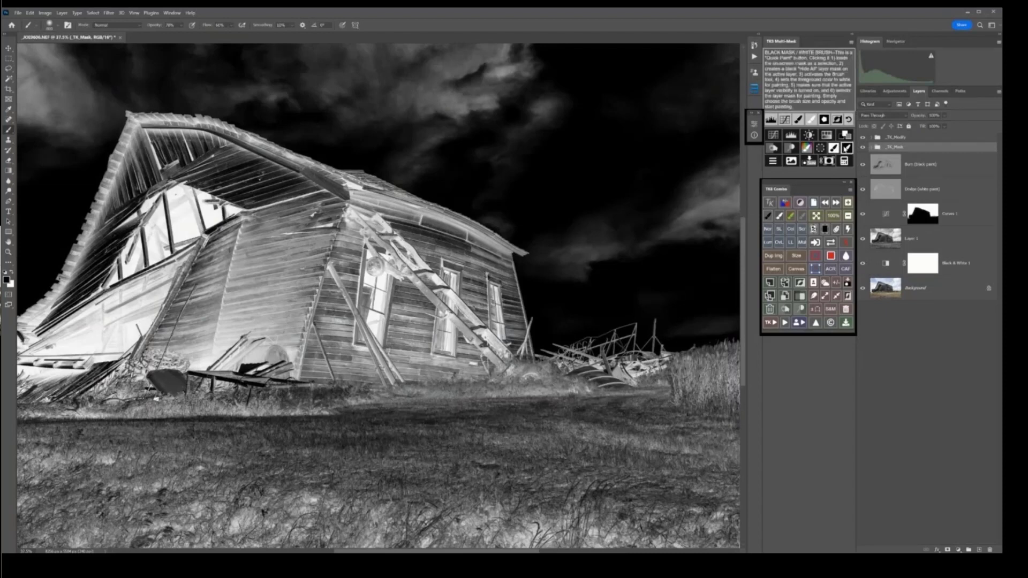
{"action": "left_click", "coordinate": [821, 151]}
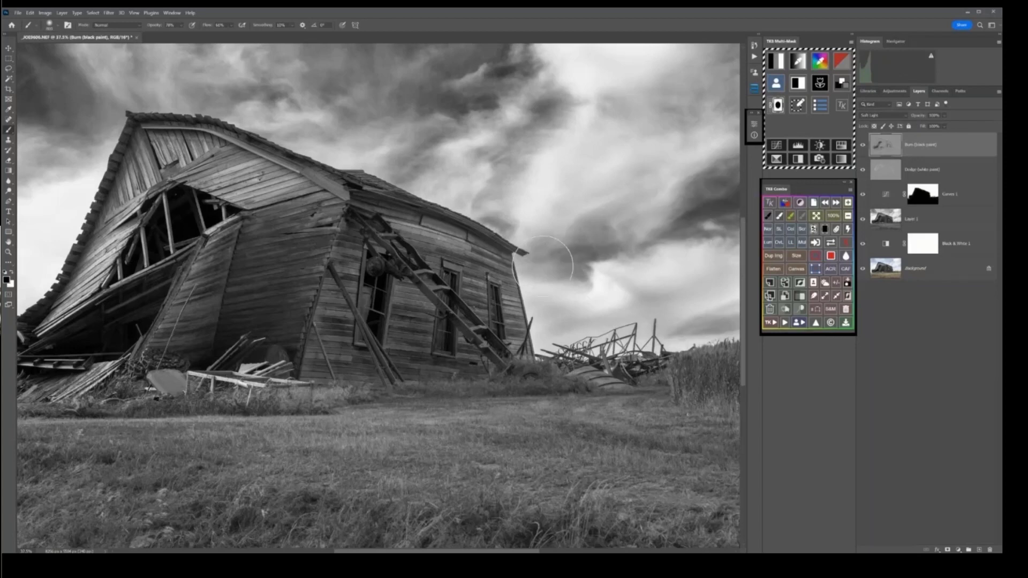
{"action": "left_click", "coordinate": [491, 240]}
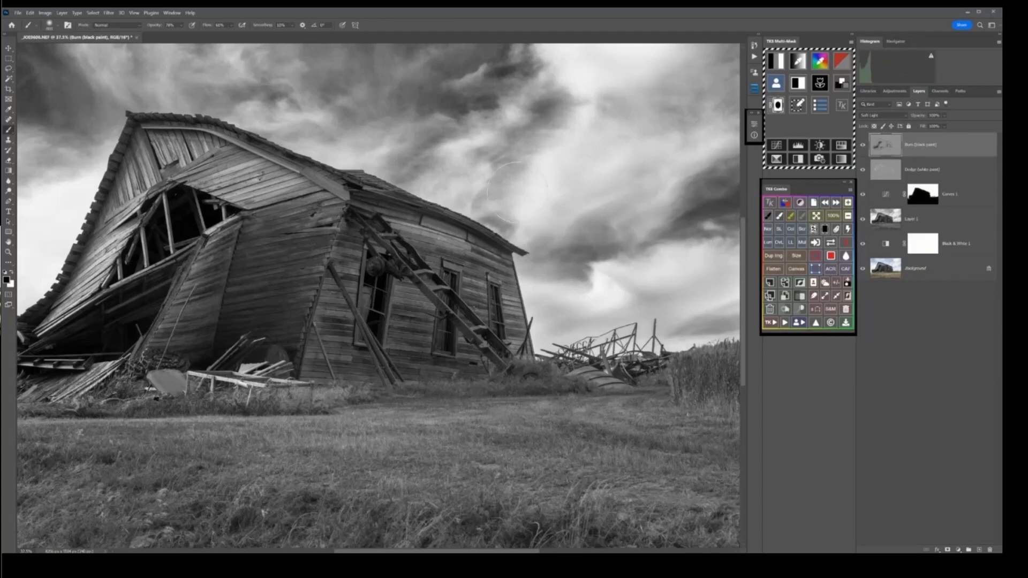
{"action": "left_click_drag", "start_coordinate": [489, 62], "coordinate": [443, 87]}
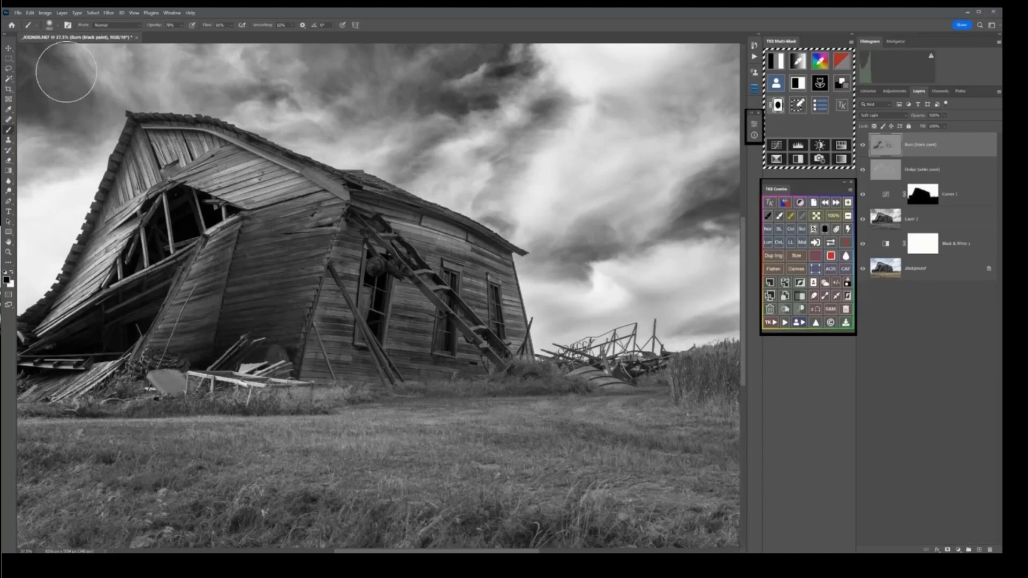
{"action": "left_click_drag", "start_coordinate": [66, 72], "coordinate": [93, 108]}
{"action": "left_click", "coordinate": [50, 60]}
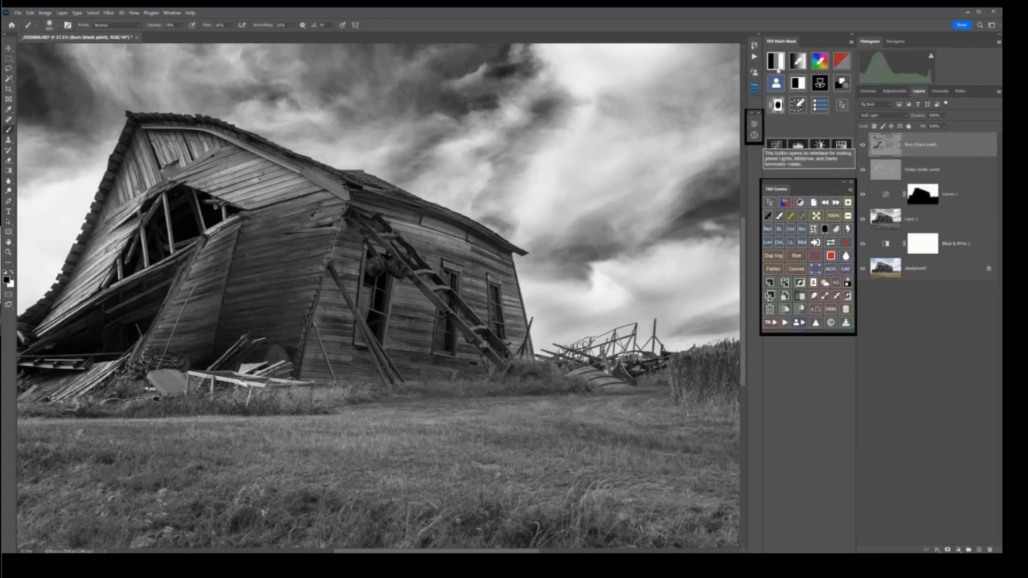
Preview the Lights-4, Lights-5 and Lights-6 masks, and load the Lights-3 mask as a selection.
{"action": "left_click", "coordinate": [777, 69]}
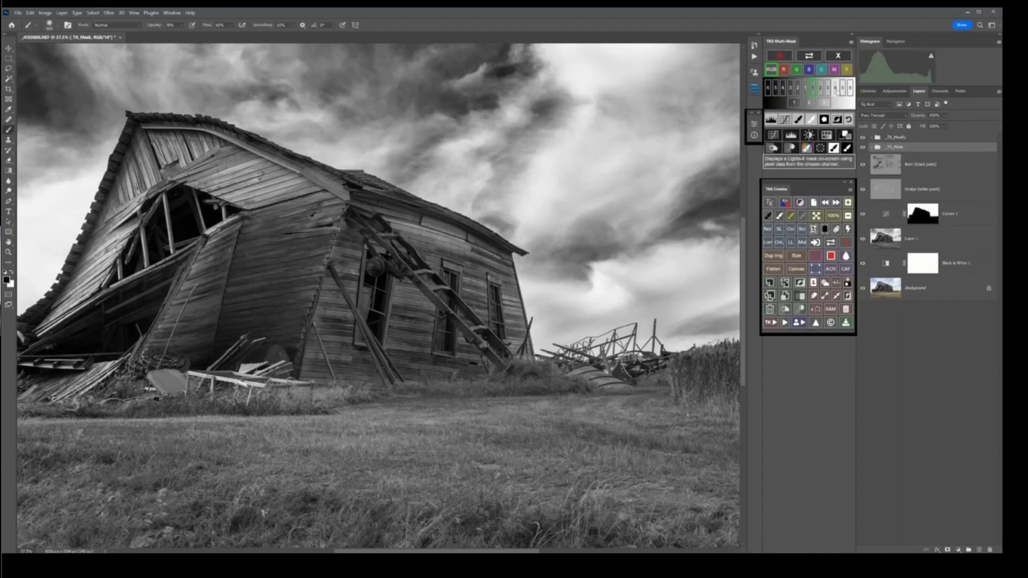
{"action": "left_click", "coordinate": [836, 89]}
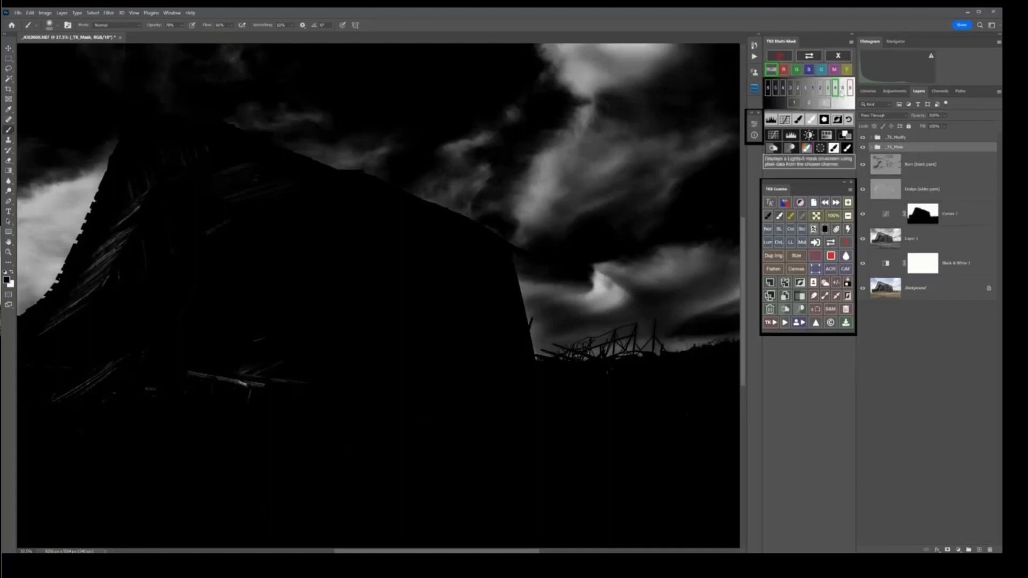
{"action": "left_click", "coordinate": [842, 90]}
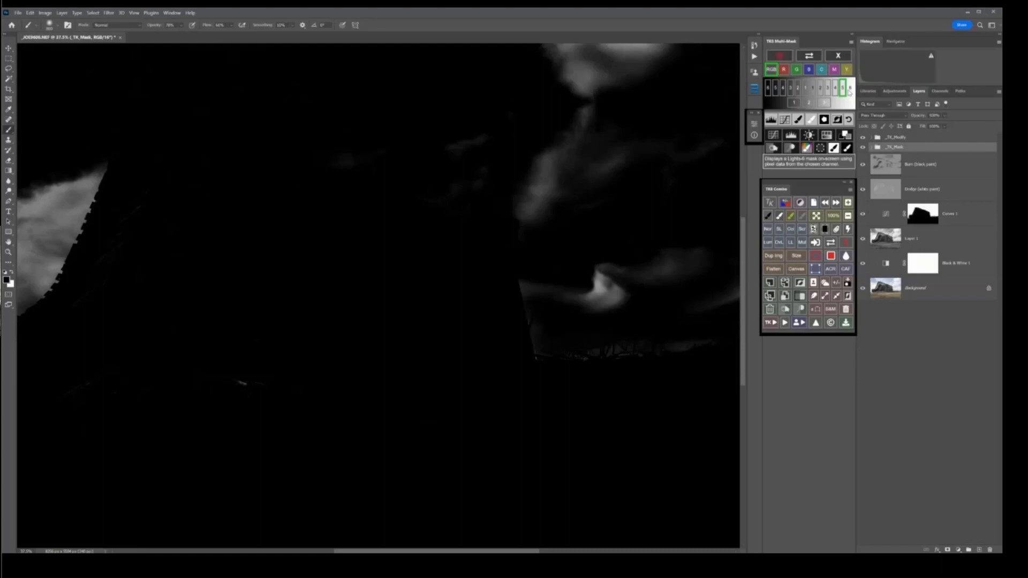
{"action": "left_click", "coordinate": [850, 90]}
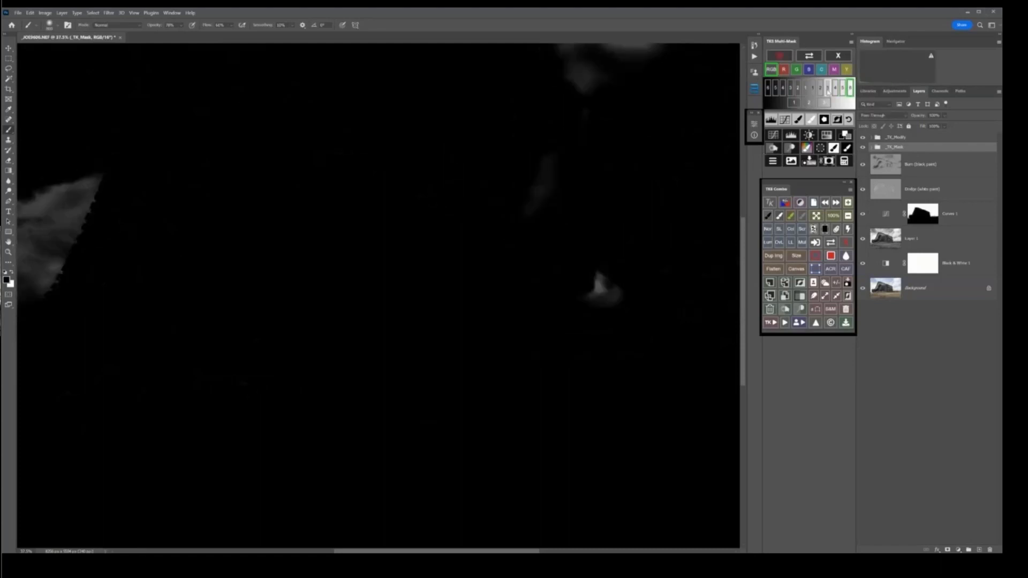
{"action": "left_click", "coordinate": [828, 90]}
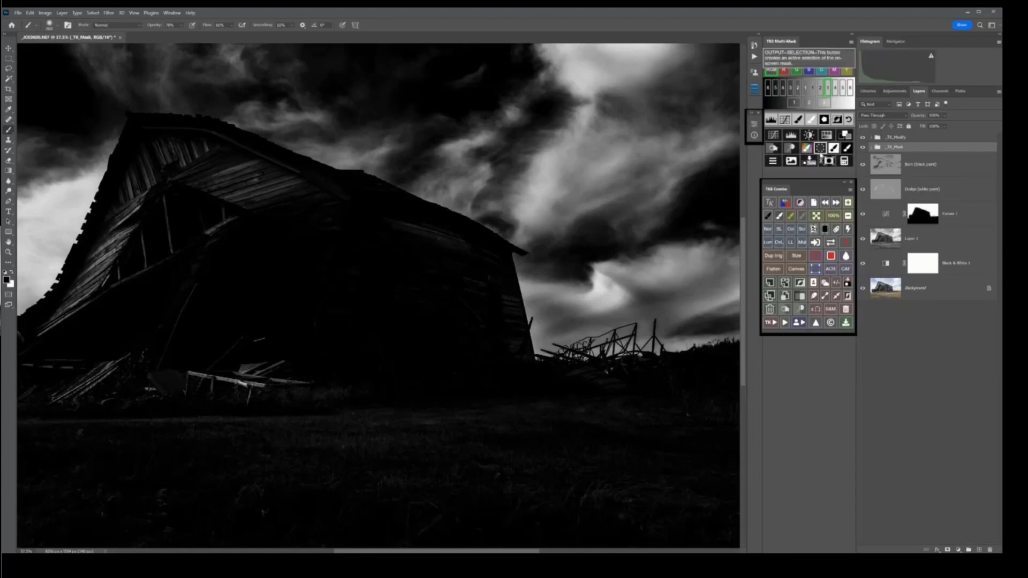
{"action": "left_click", "coordinate": [820, 154]}
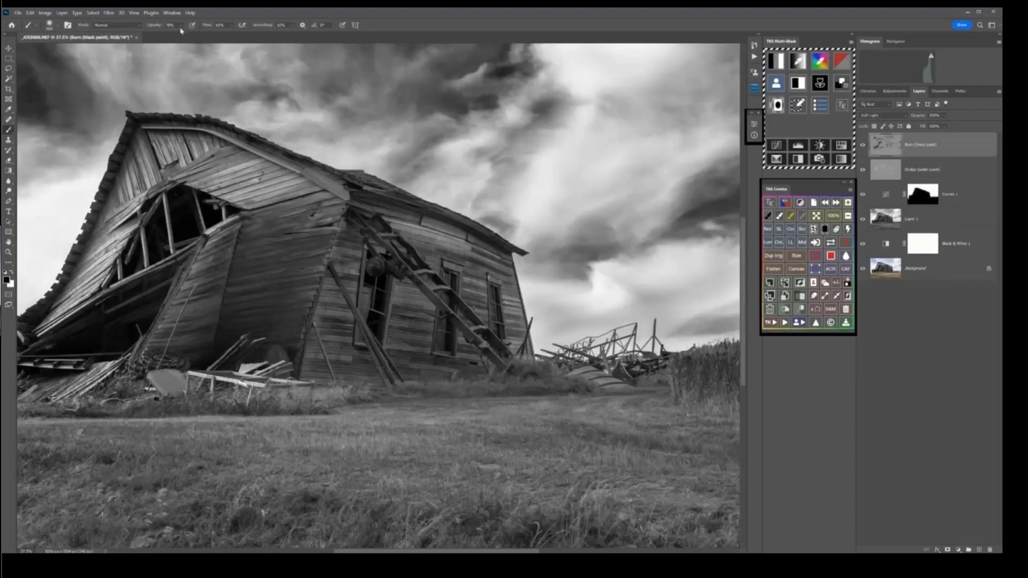
Lower the brush opacity and enlarge the brush for burning the bright clouds through the lights selection.
{"action": "left_click", "coordinate": [180, 26]}
{"action": "left_click", "coordinate": [182, 36]}
{"action": "key", "text": "bracketright"}
{"action": "key", "text": "bracketright"}
{"action": "key", "text": "bracketright"}
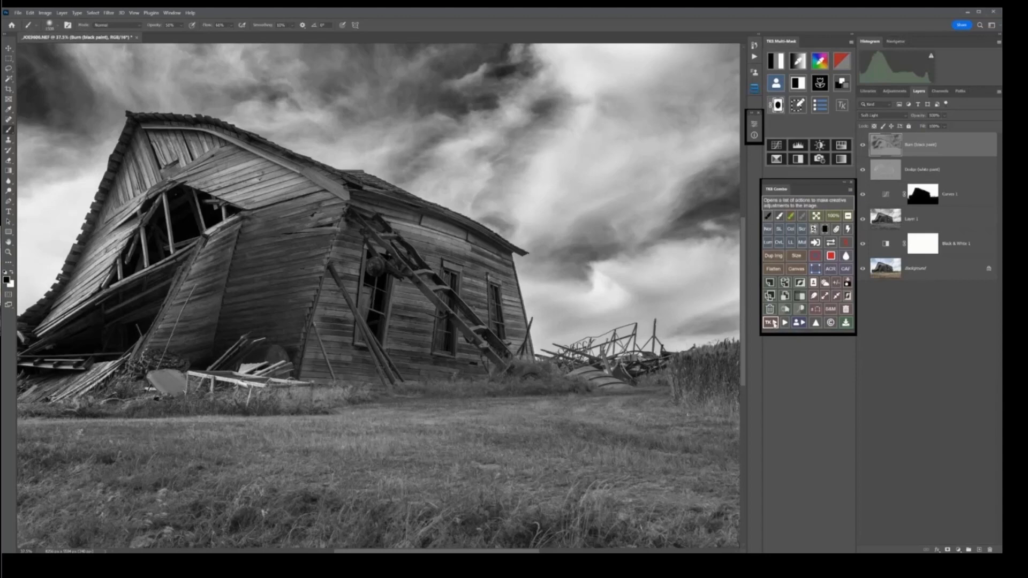
Generate the Lights Triple Play and Darks Triple Play layer groups, accepting the Gaussian Blur radius for each.
{"action": "left_click", "coordinate": [773, 324]}
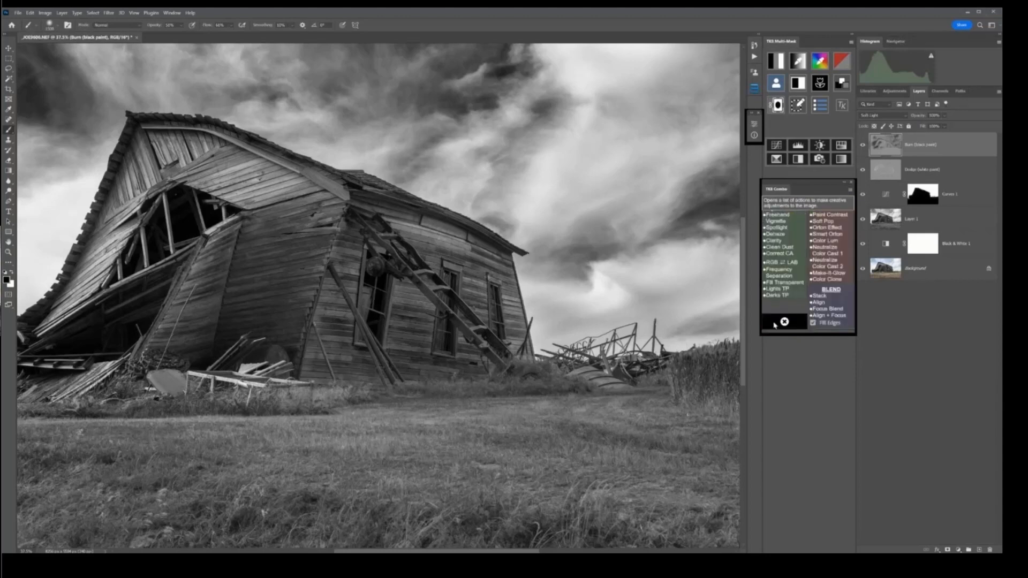
{"action": "left_click", "coordinate": [785, 290]}
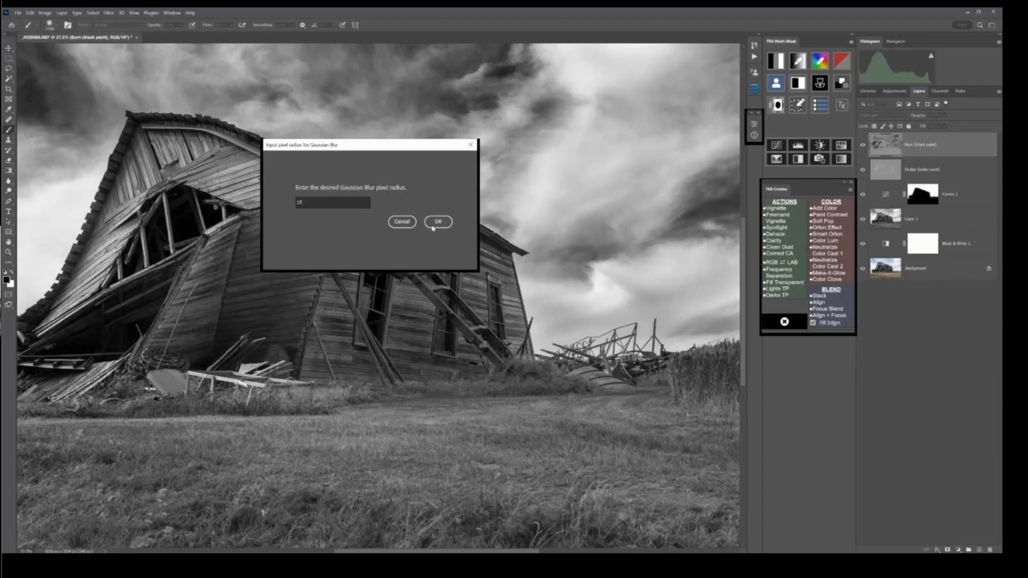
{"action": "left_click", "coordinate": [444, 229]}
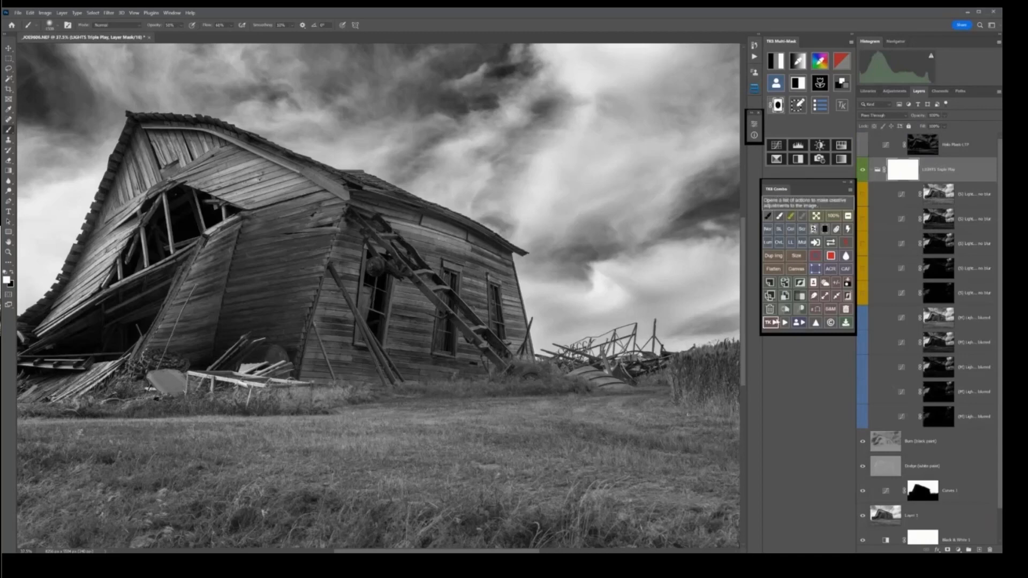
{"action": "left_click", "coordinate": [775, 323]}
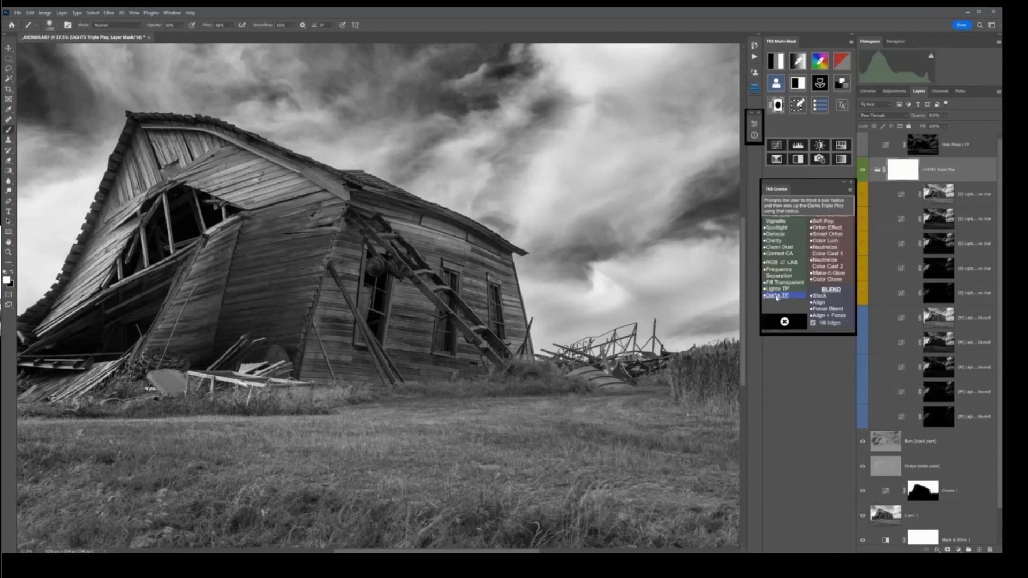
{"action": "left_click", "coordinate": [776, 296]}
{"action": "left_click", "coordinate": [440, 225]}
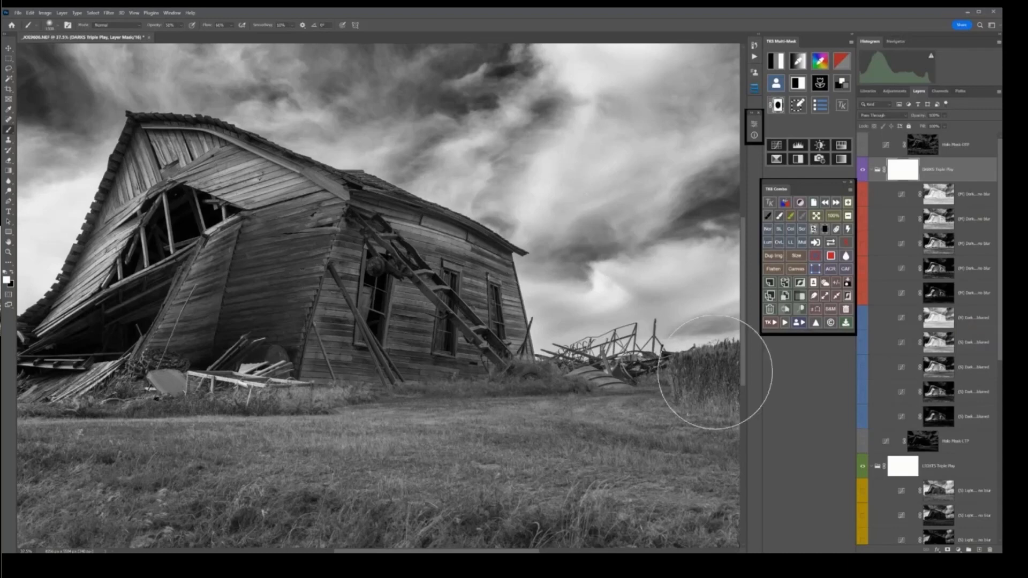
Compare the Darks Triple Play layers one by one and turn on the fourth unblurred and fourth blurred darks layers.
{"action": "left_click", "coordinate": [862, 195]}
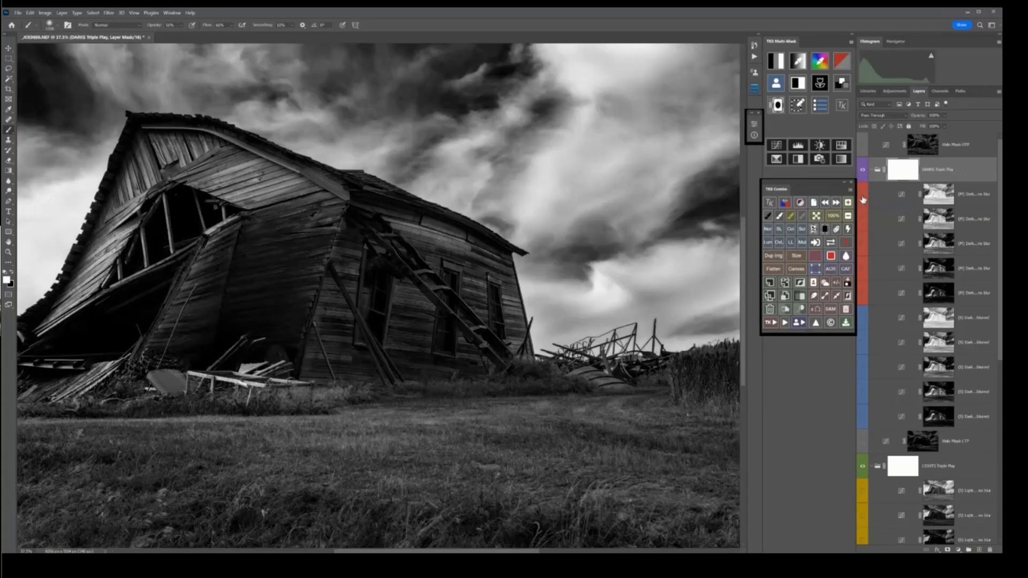
{"action": "left_click", "coordinate": [862, 197]}
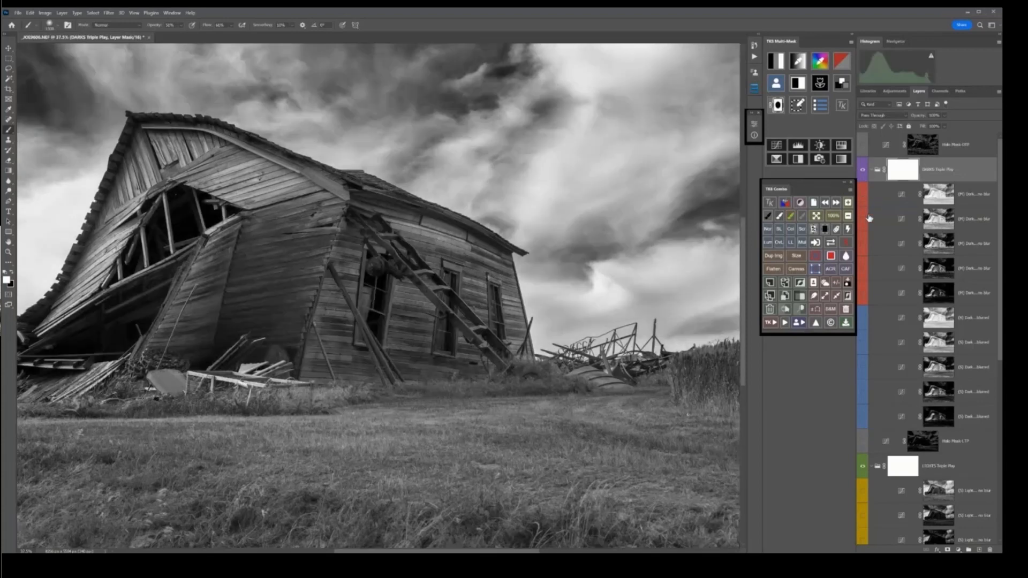
{"action": "left_click", "coordinate": [864, 247]}
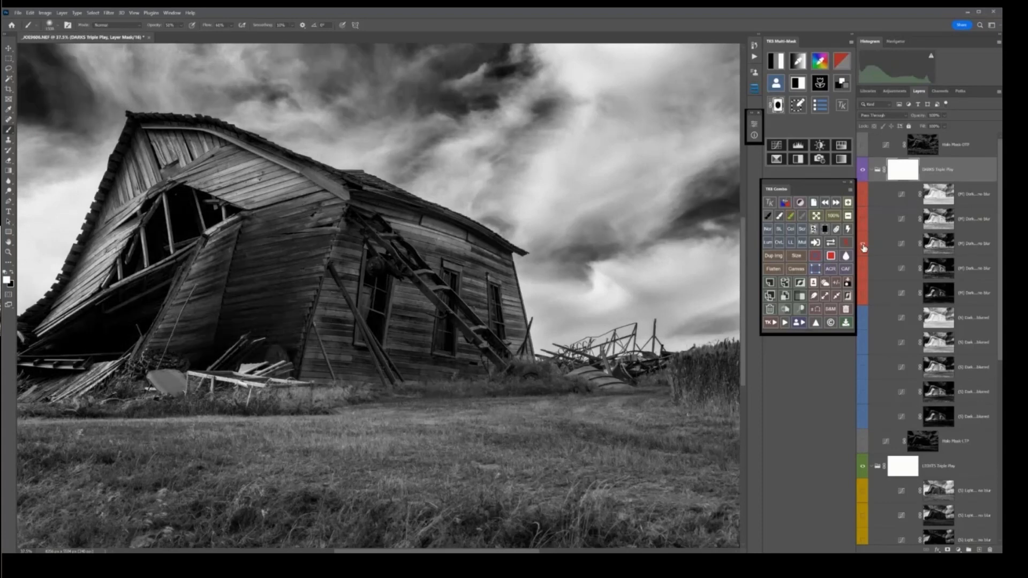
{"action": "left_click", "coordinate": [864, 247]}
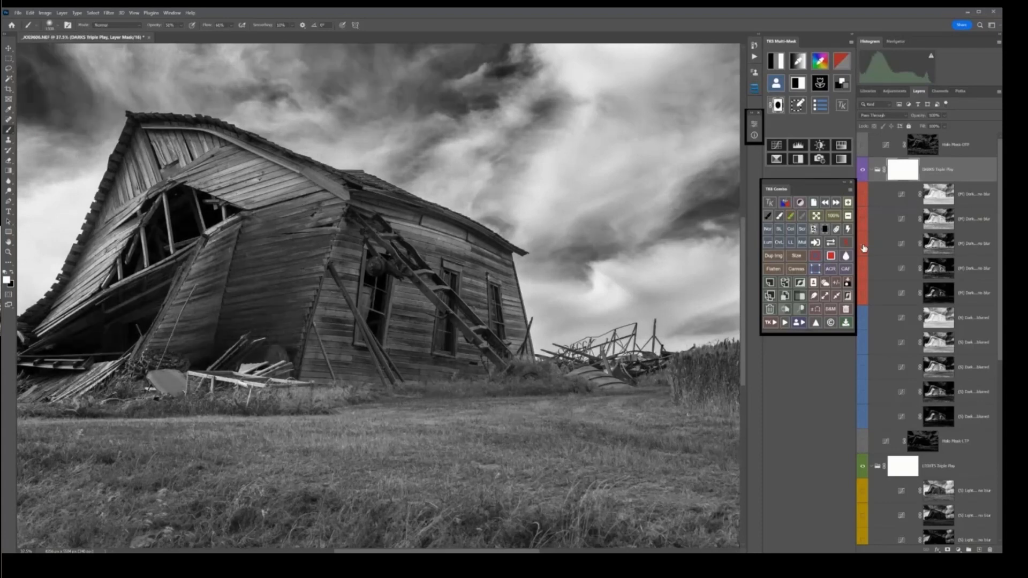
{"action": "left_click", "coordinate": [864, 269]}
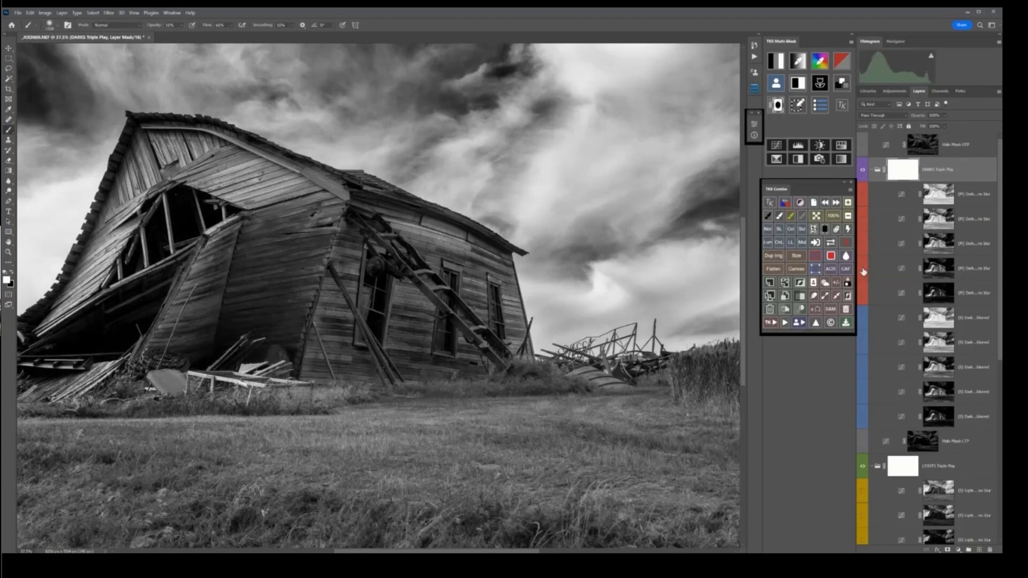
{"action": "left_click", "coordinate": [863, 295]}
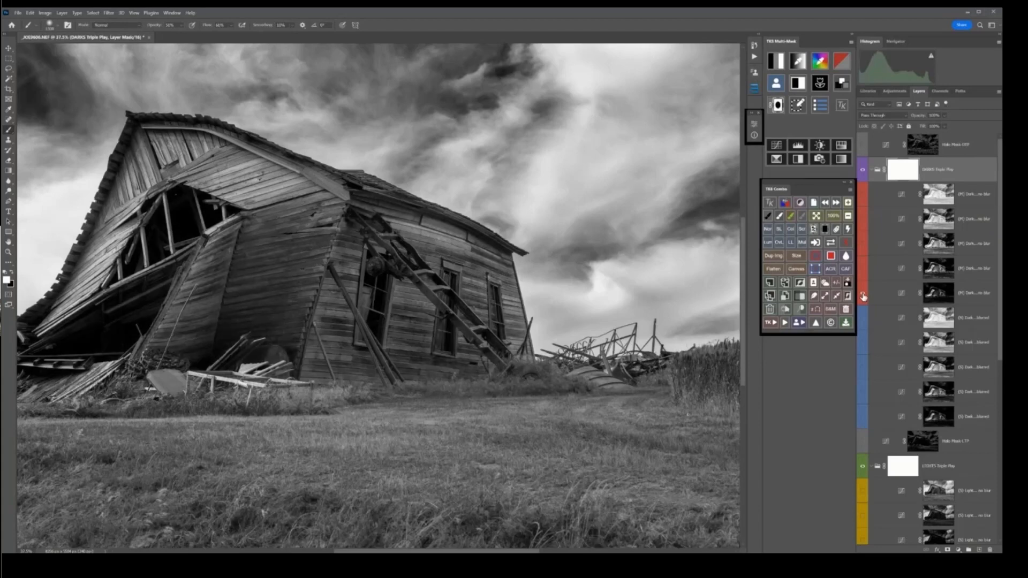
{"action": "left_click", "coordinate": [862, 270]}
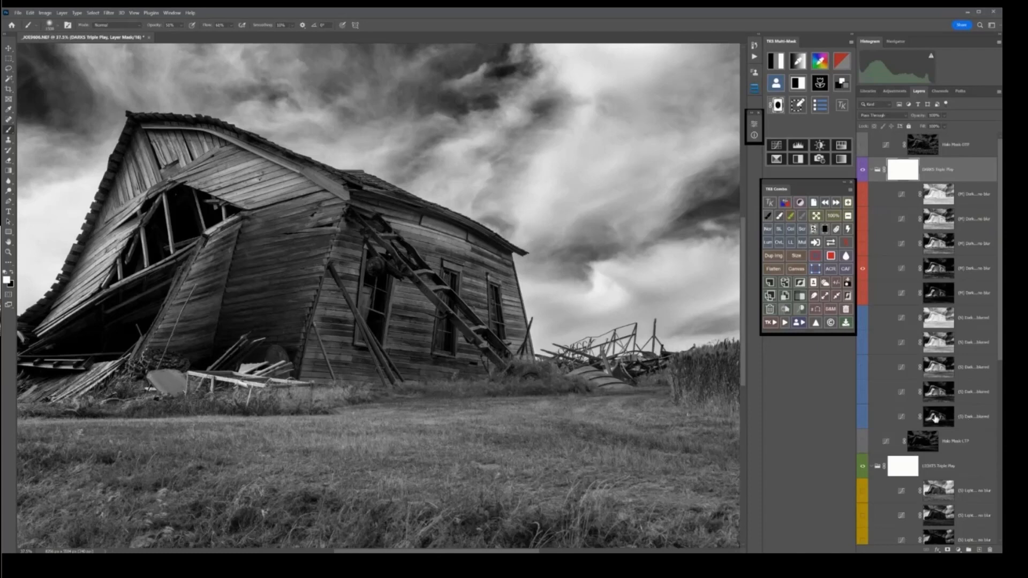
{"action": "left_click", "coordinate": [861, 420]}
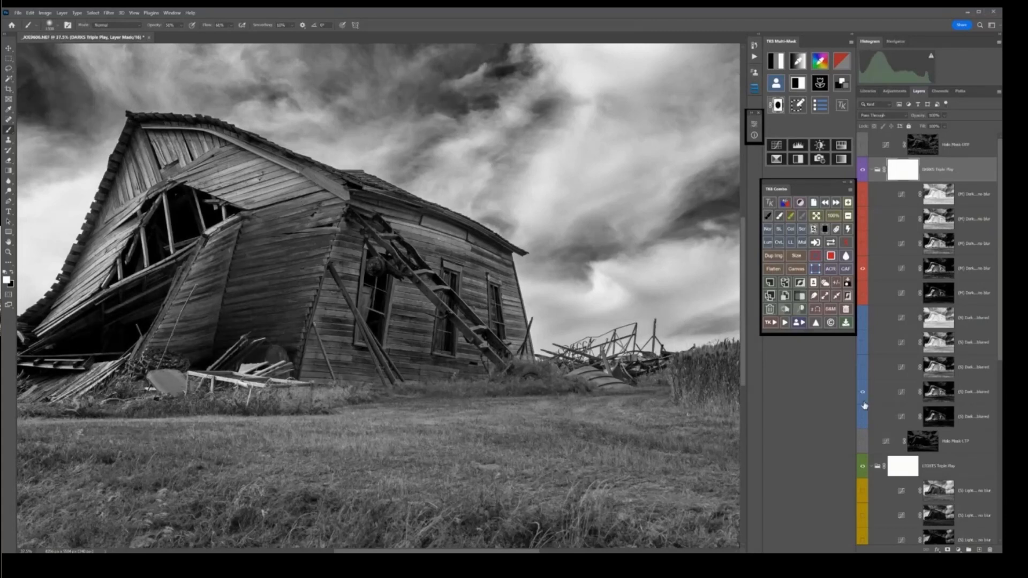
Swap the fourth blurred darks layer for the fifth and compare the image with the Darks Triple Play group off and on.
{"action": "left_click", "coordinate": [863, 416]}
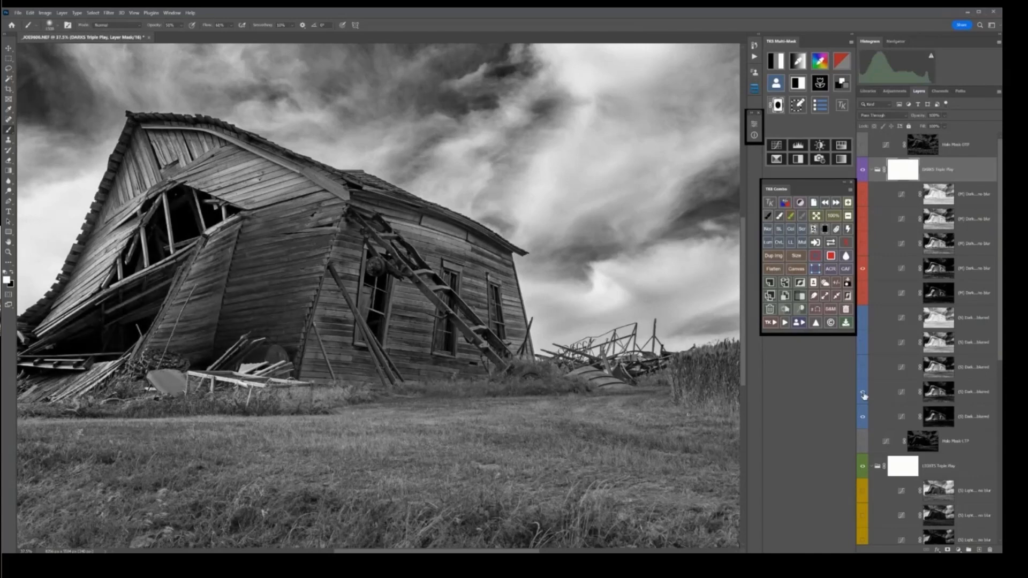
{"action": "left_click", "coordinate": [863, 394]}
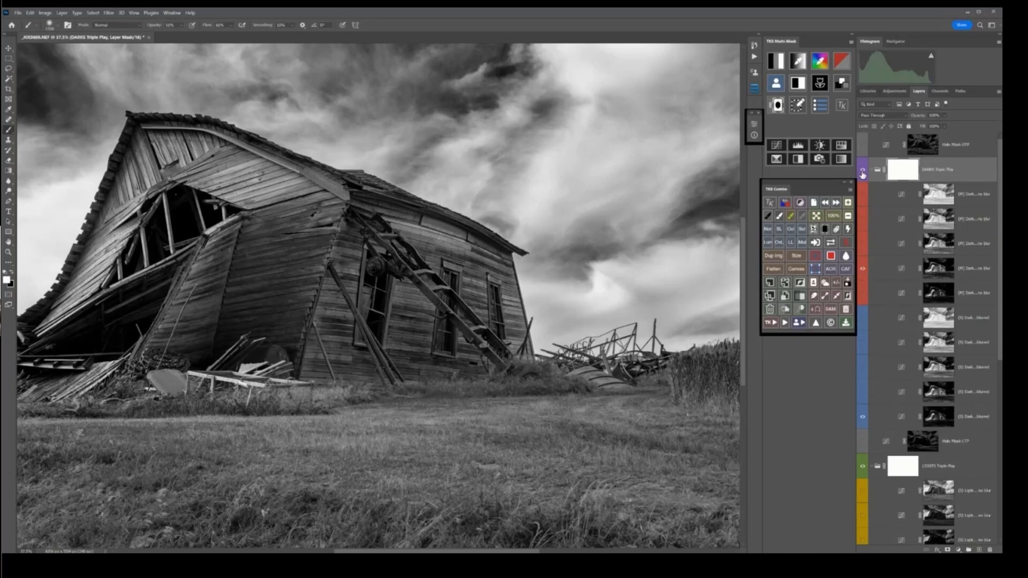
{"action": "left_click", "coordinate": [863, 171]}
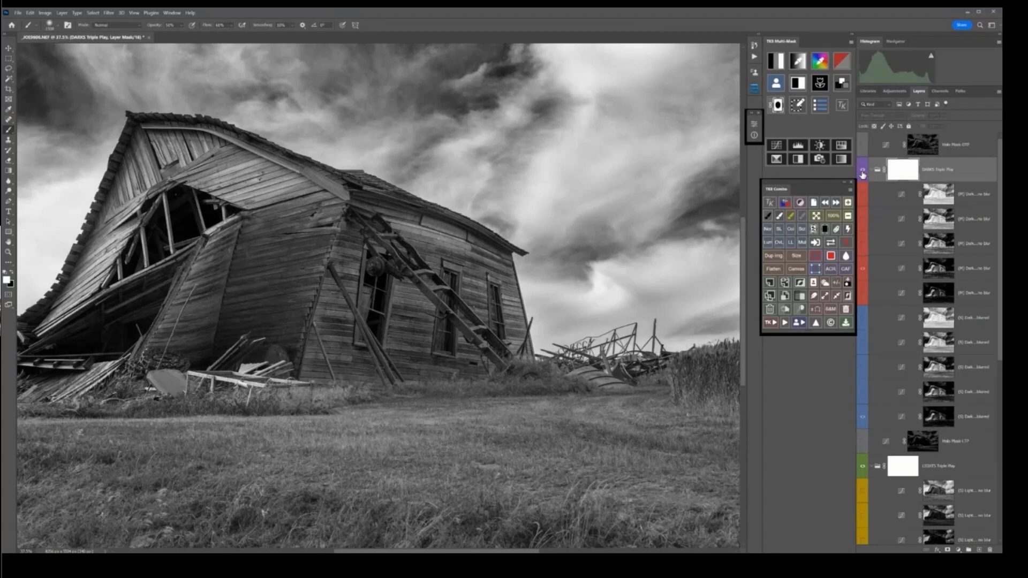
{"action": "left_click", "coordinate": [862, 172]}
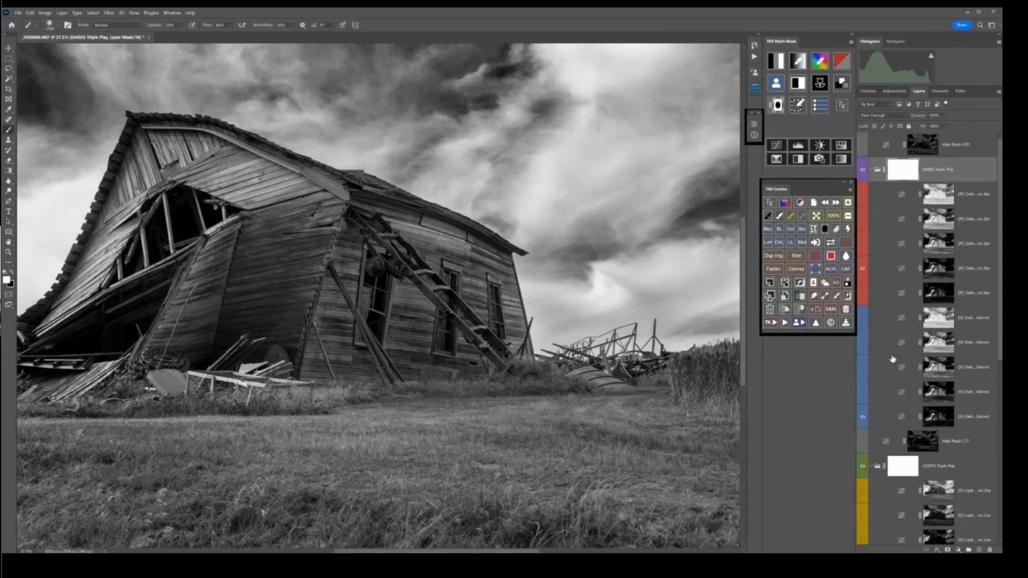
Compare the third unblurred lights layer off and on, and turn on both the third unblurred and third blurred Lights Triple Play layers.
{"action": "scroll", "coordinate": [892, 359], "scroll_direction": "down", "scroll_amount": 2}
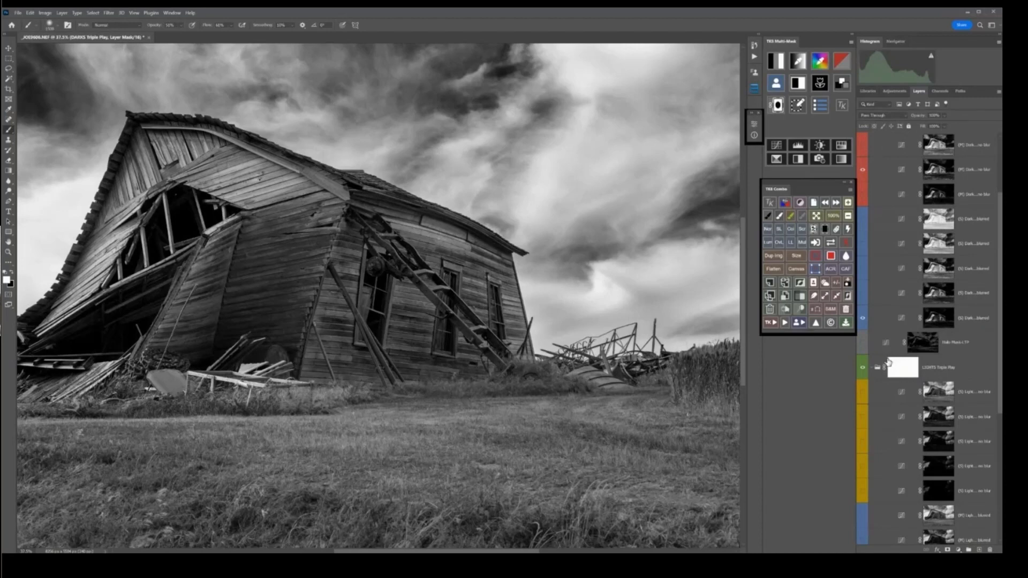
{"action": "scroll", "coordinate": [888, 363], "scroll_direction": "down", "scroll_amount": 1}
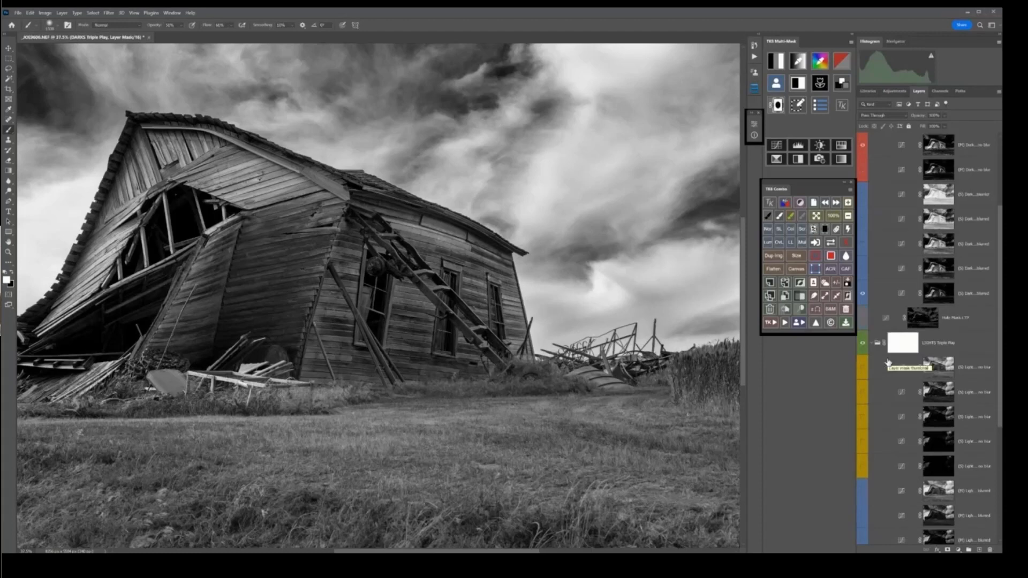
{"action": "scroll", "coordinate": [888, 362], "scroll_direction": "down", "scroll_amount": 2}
{"action": "scroll", "coordinate": [888, 362], "scroll_direction": "down", "scroll_amount": 3}
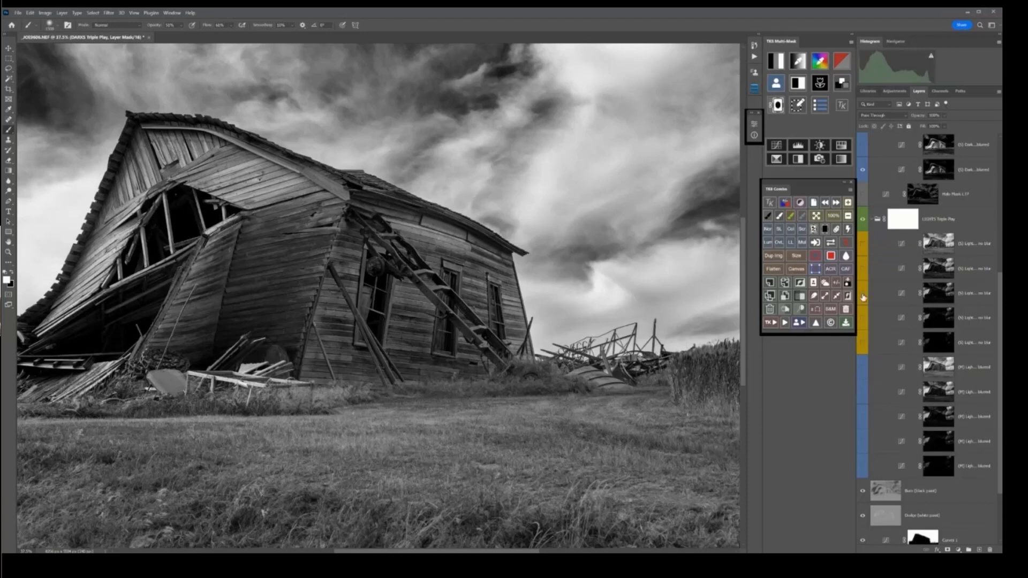
{"action": "left_click", "coordinate": [863, 296]}
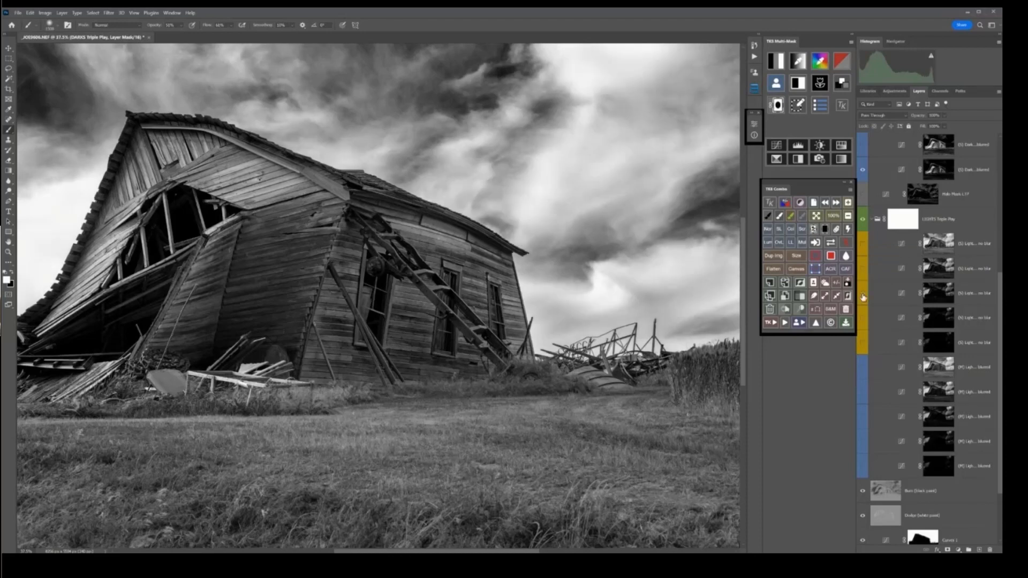
{"action": "left_click", "coordinate": [863, 297]}
{"action": "left_click", "coordinate": [863, 297]}
{"action": "left_click", "coordinate": [863, 297]}
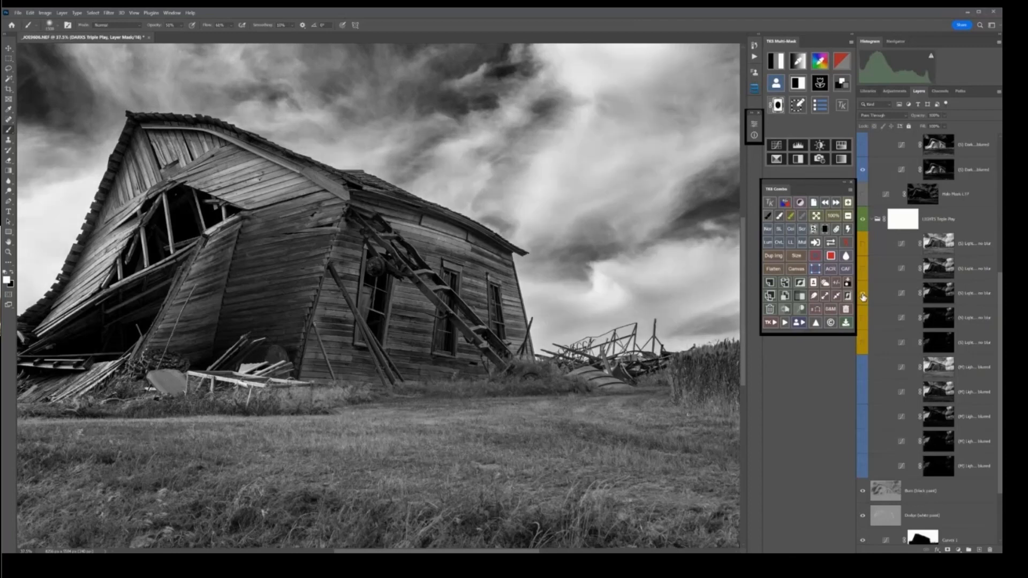
{"action": "left_click", "coordinate": [863, 297]}
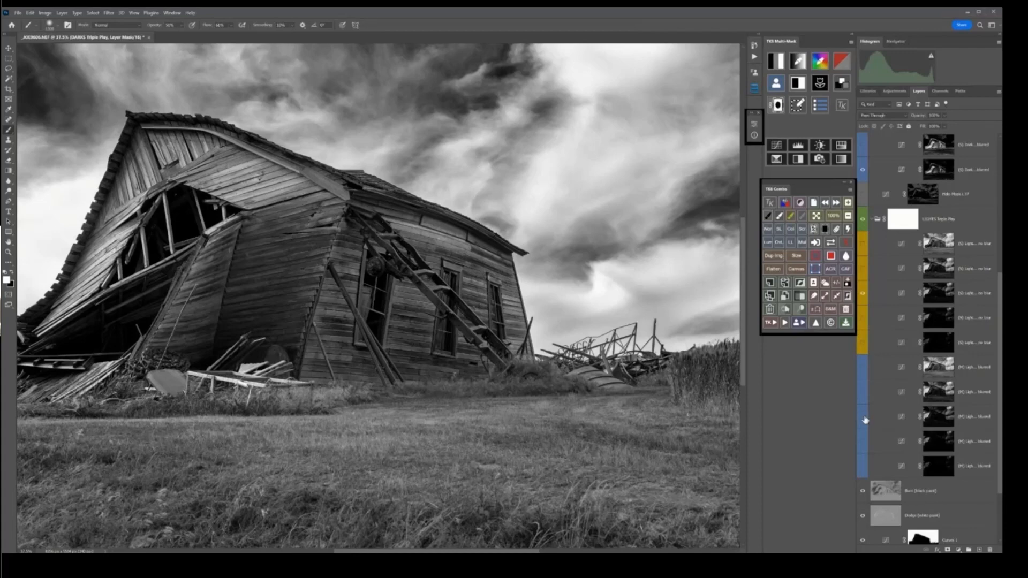
{"action": "left_click", "coordinate": [864, 417]}
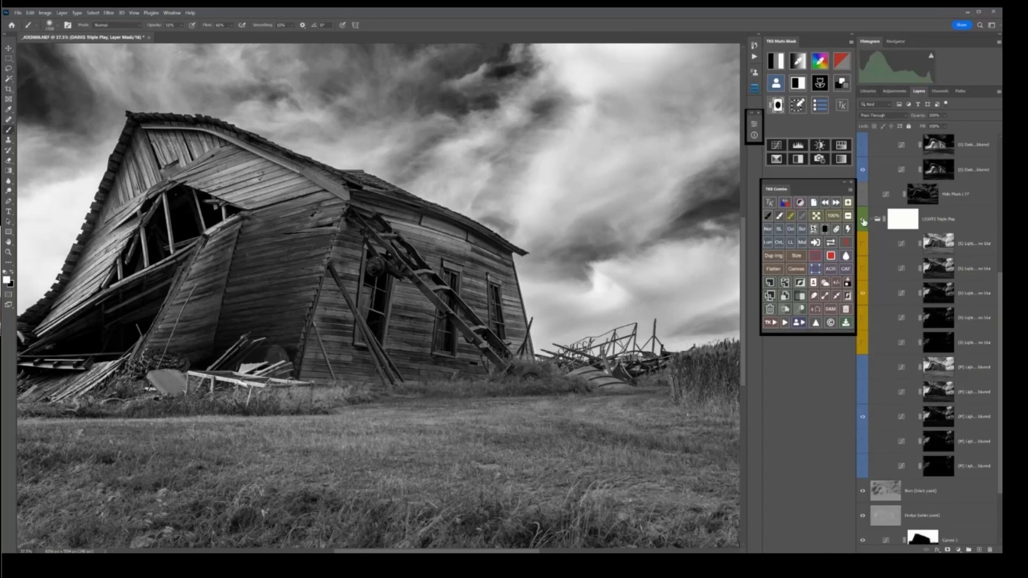
Replace the third unblurred lights layer with the fourth, and add the fourth blurred lights layer after comparing it off and on.
{"action": "left_click", "coordinate": [863, 443]}
{"action": "left_click", "coordinate": [864, 295]}
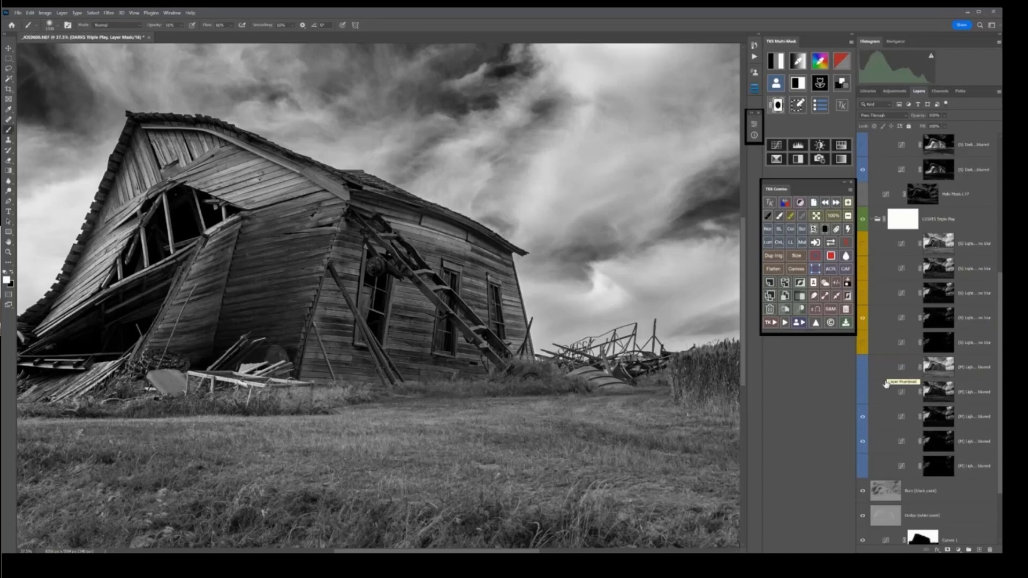
{"action": "left_click", "coordinate": [863, 443]}
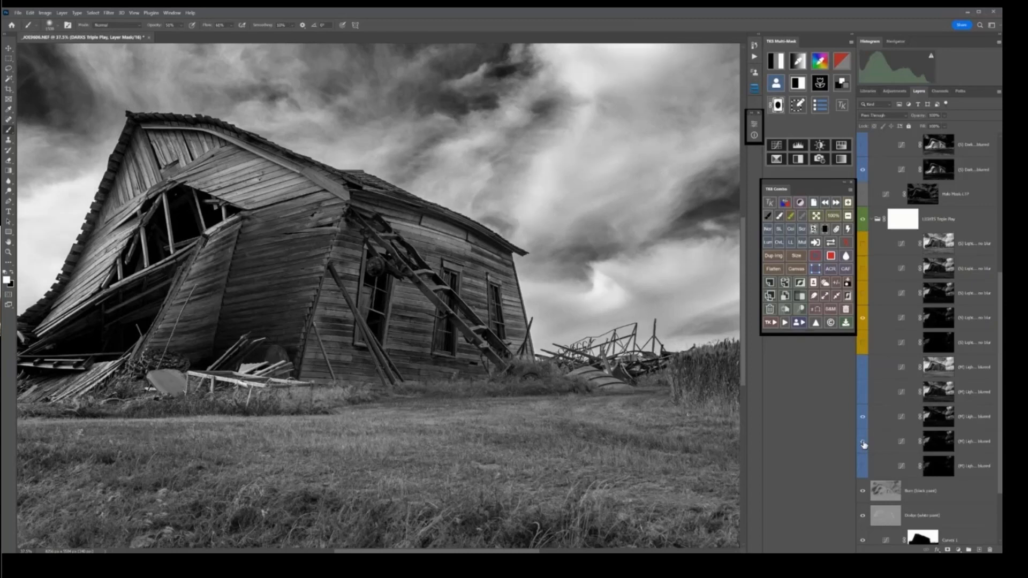
{"action": "left_click", "coordinate": [863, 443]}
{"action": "left_click", "coordinate": [863, 442]}
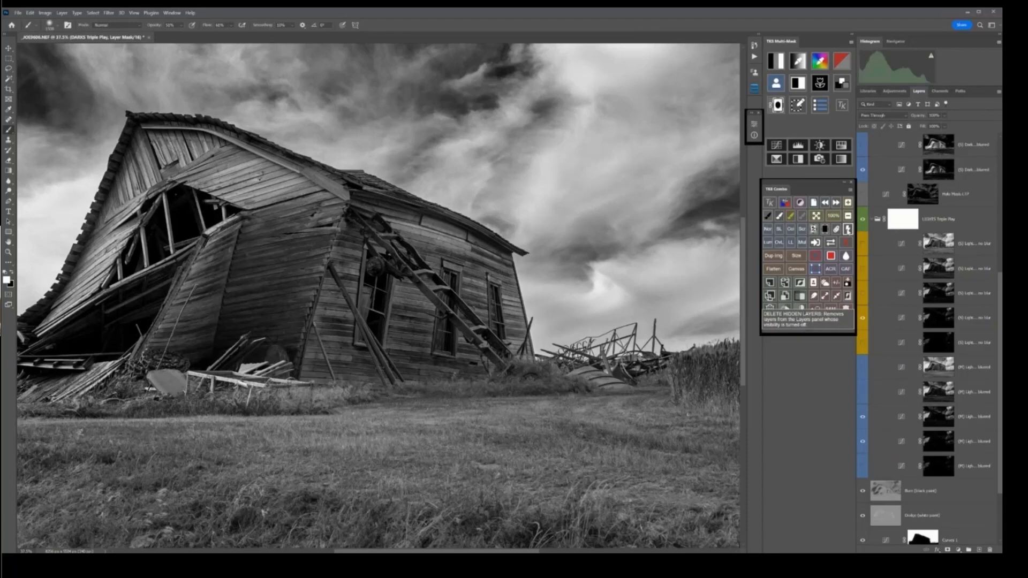
Delete all hidden layers and collapse the Darks Triple Play group.
{"action": "left_click", "coordinate": [848, 229]}
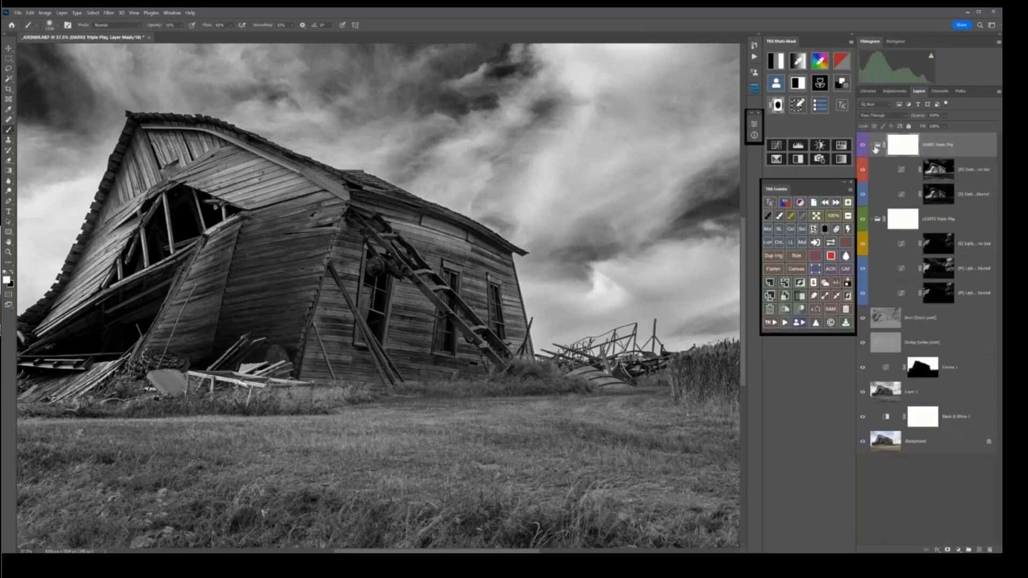
{"action": "left_click", "coordinate": [875, 148]}
{"action": "left_click", "coordinate": [873, 148]}
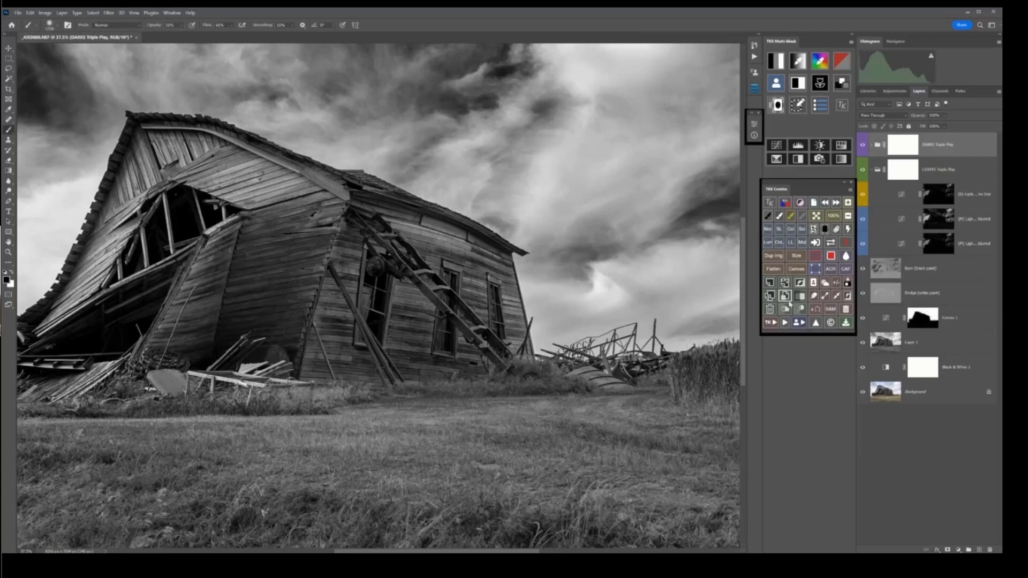
Stamp the visible layers into a new top layer, convert it to a Smart Object and open it in Topaz Studio 2.
{"action": "left_click", "coordinate": [786, 284]}
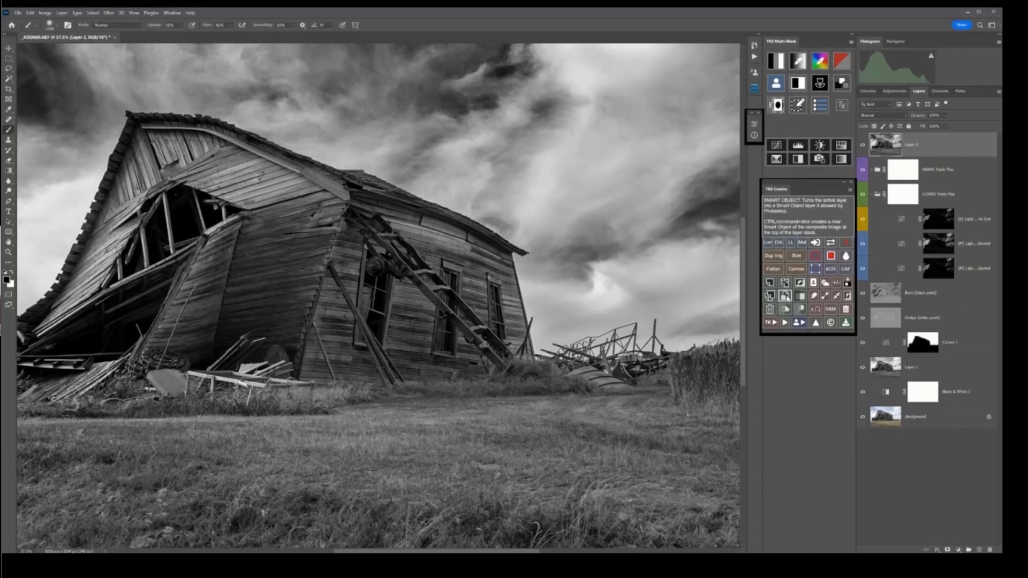
{"action": "left_click", "coordinate": [786, 297]}
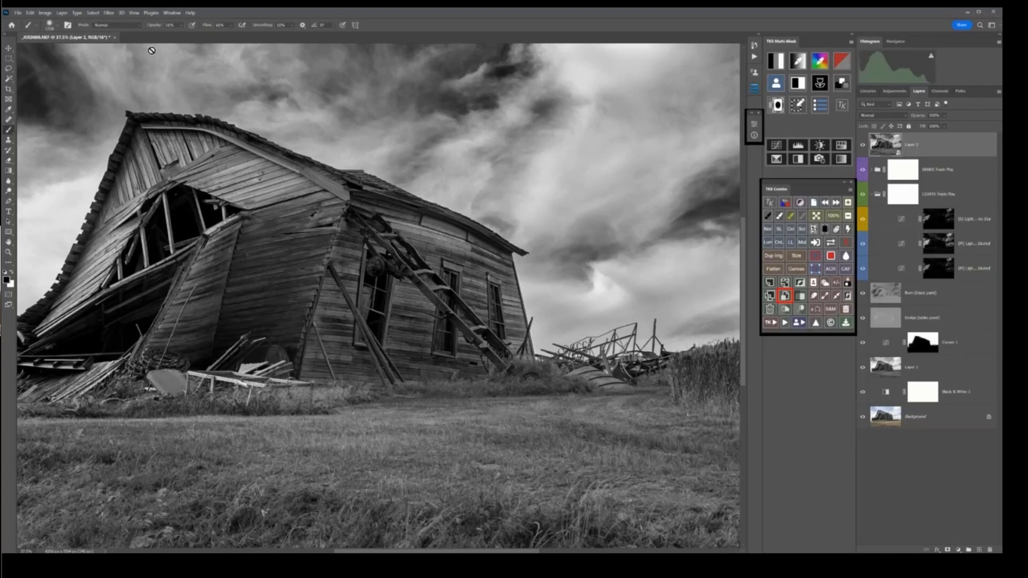
{"action": "left_click", "coordinate": [109, 12]}
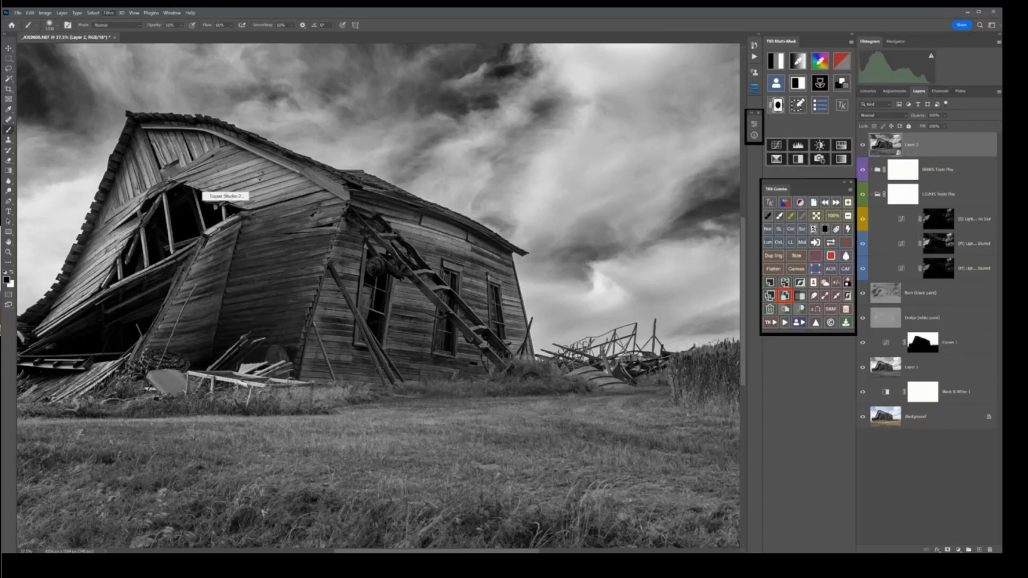
{"action": "left_click", "coordinate": [225, 198]}
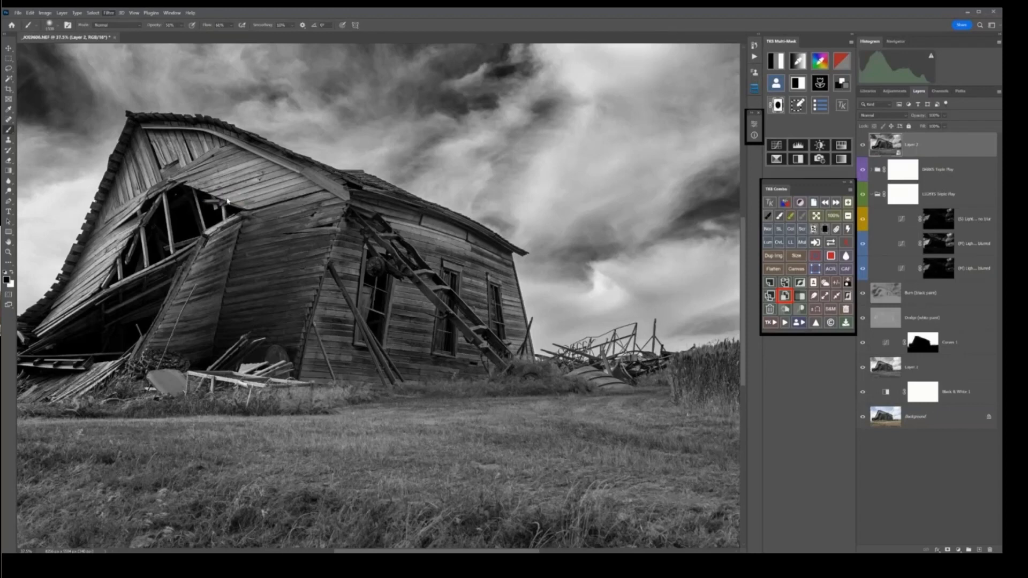
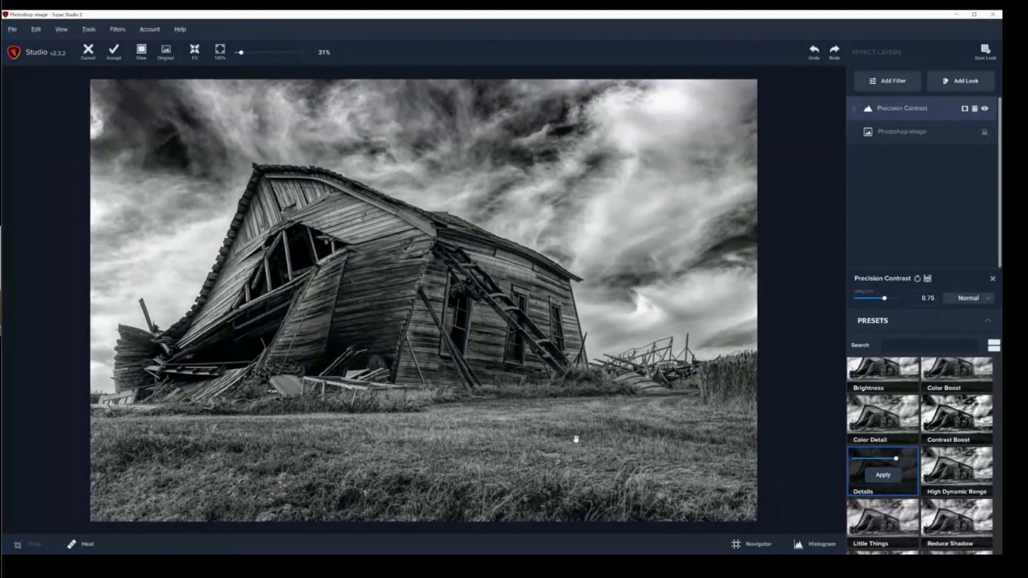
Preview the Balance preset of the Precision Contrast filter, and apply the Details preset.
{"action": "scroll", "coordinate": [893, 473], "scroll_direction": "up", "scroll_amount": 2}
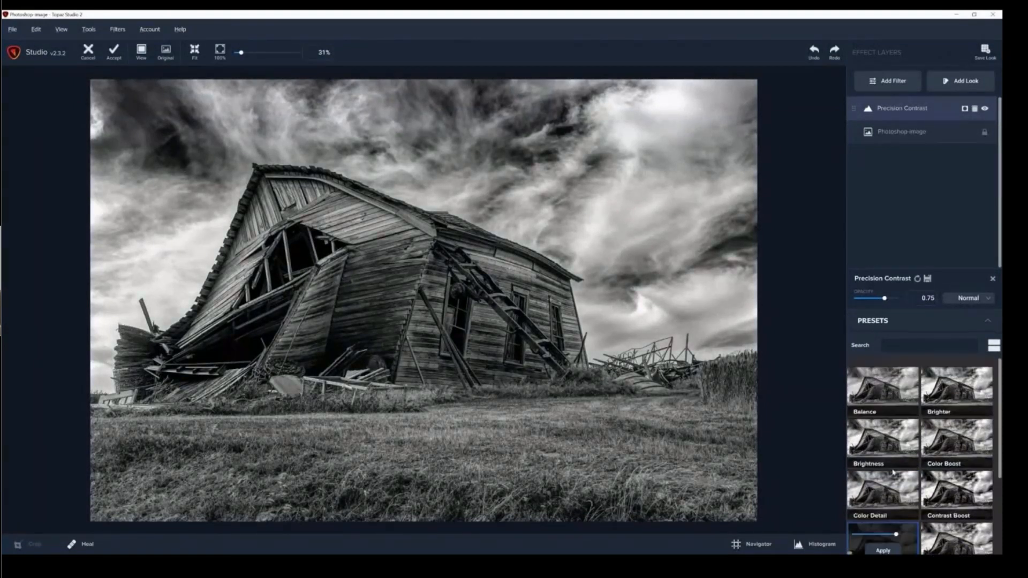
{"action": "left_click", "coordinate": [880, 381]}
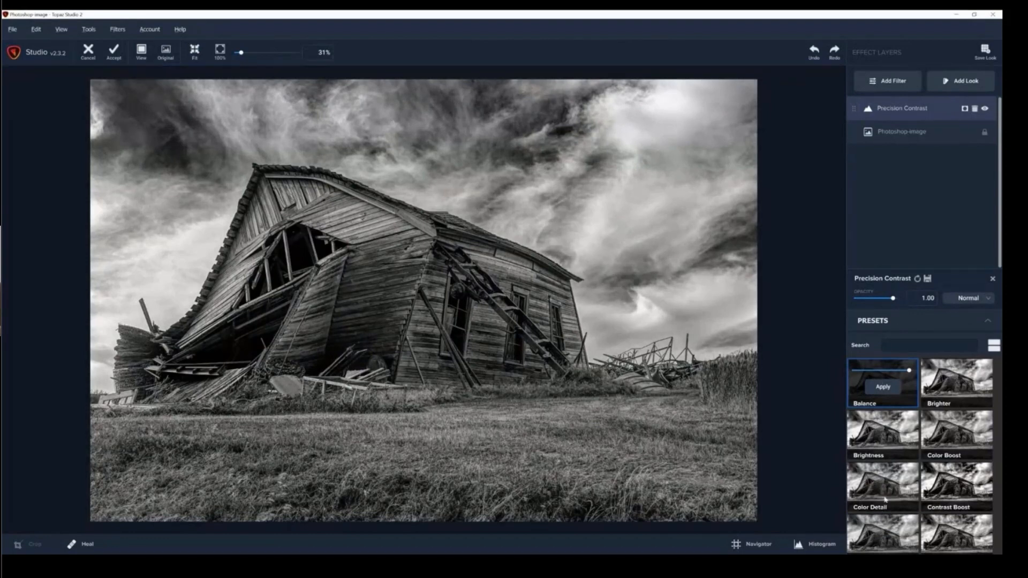
{"action": "scroll", "coordinate": [886, 499], "scroll_direction": "down", "scroll_amount": 3}
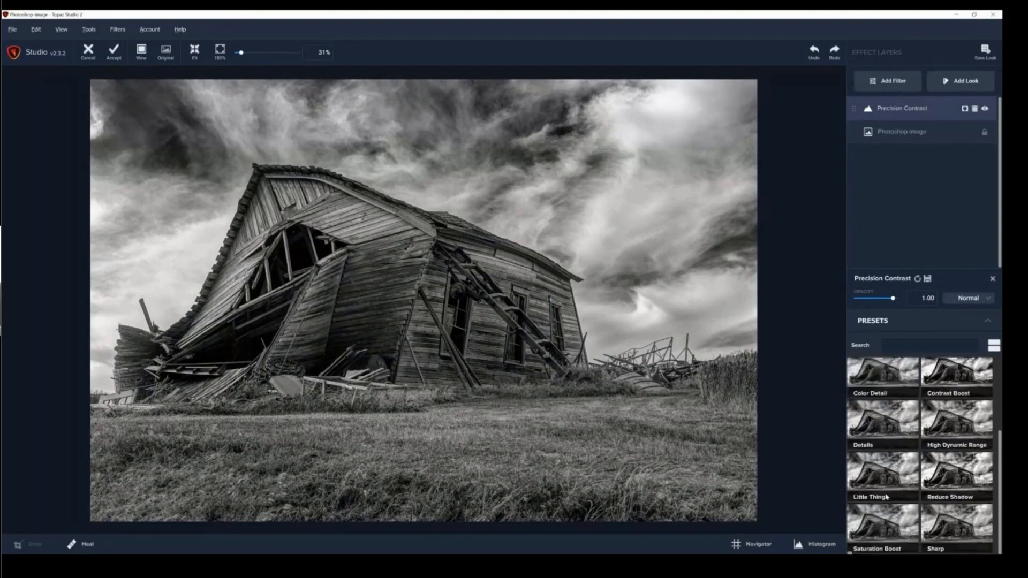
{"action": "left_click", "coordinate": [881, 431]}
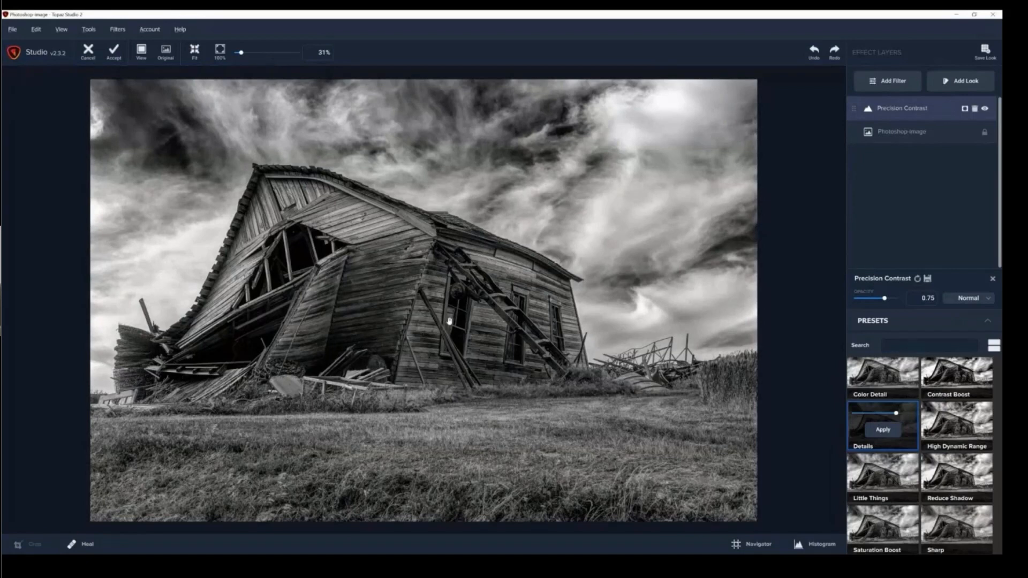
{"action": "left_click", "coordinate": [879, 434]}
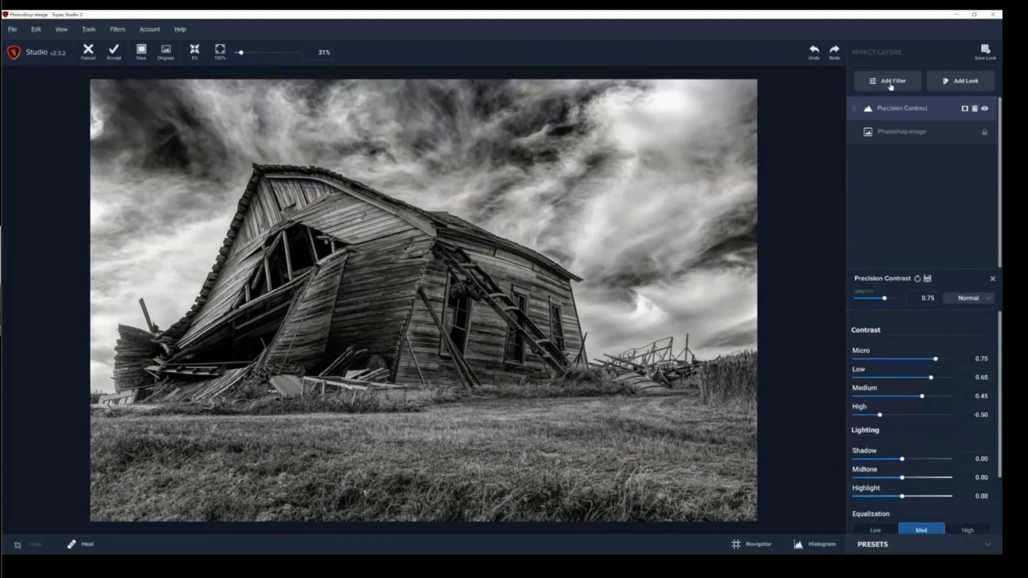
Add an Edges filter above Precision Contrast and set its edge strength to 0.15.
{"action": "left_click", "coordinate": [890, 84]}
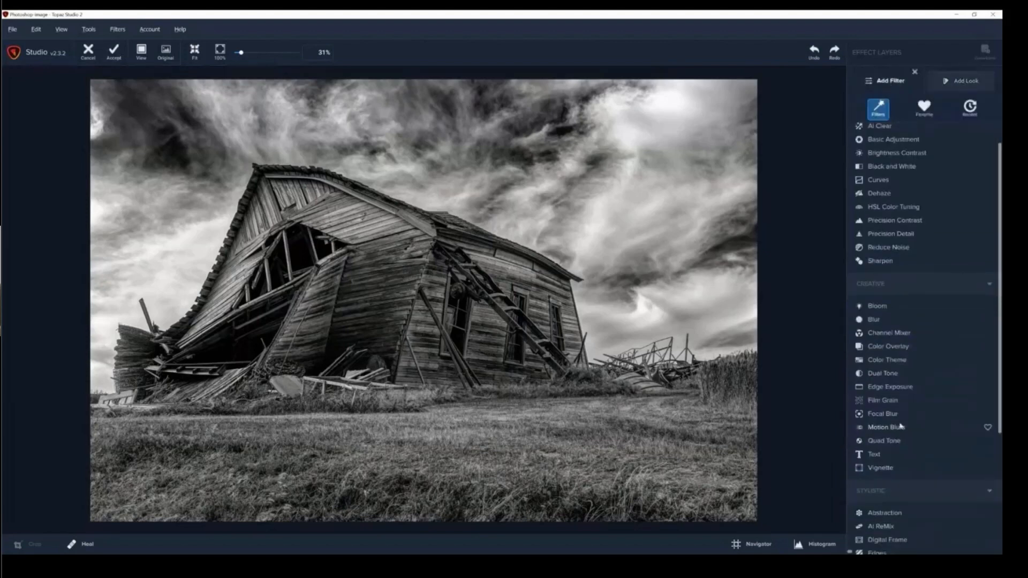
{"action": "scroll", "coordinate": [901, 427], "scroll_direction": "down", "scroll_amount": 3}
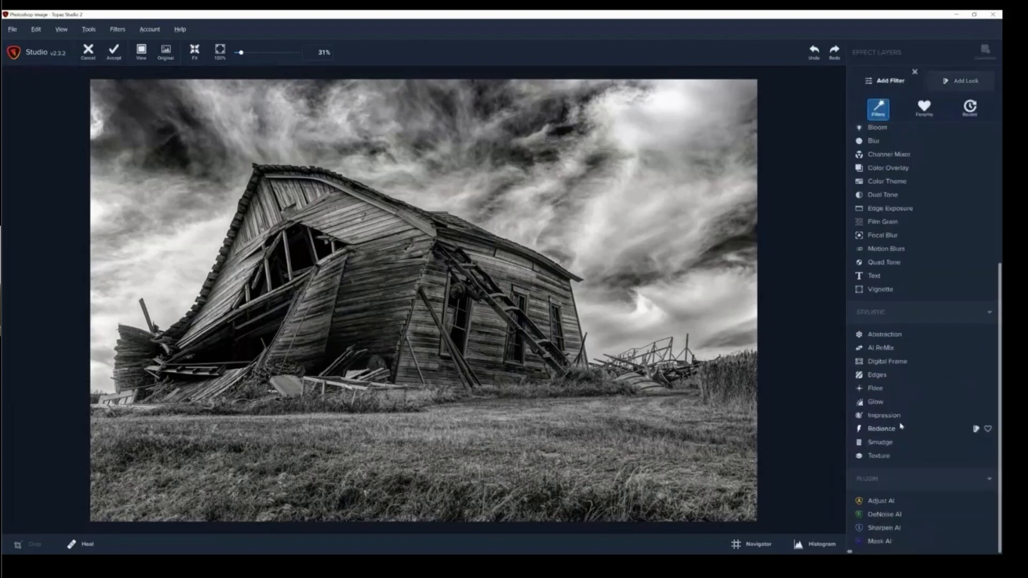
{"action": "left_click", "coordinate": [879, 376]}
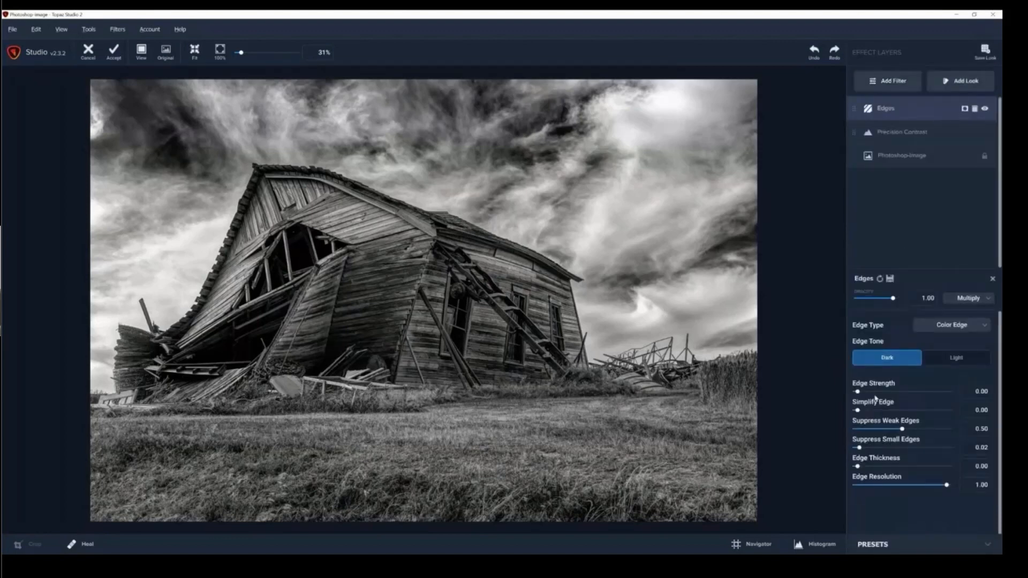
{"action": "left_click", "coordinate": [875, 395]}
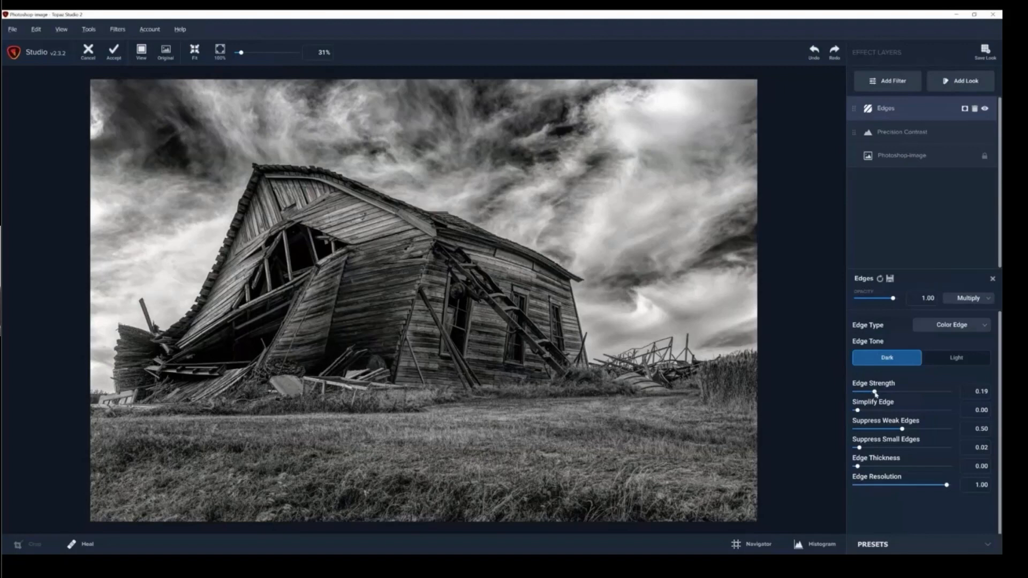
{"action": "left_click_drag", "start_coordinate": [875, 394], "coordinate": [871, 392]}
Try the Light edge tone, switch back to Dark, and accept the Topaz Studio edits to return to Photoshop.
{"action": "left_click", "coordinate": [219, 293]}
{"action": "left_click", "coordinate": [955, 363]}
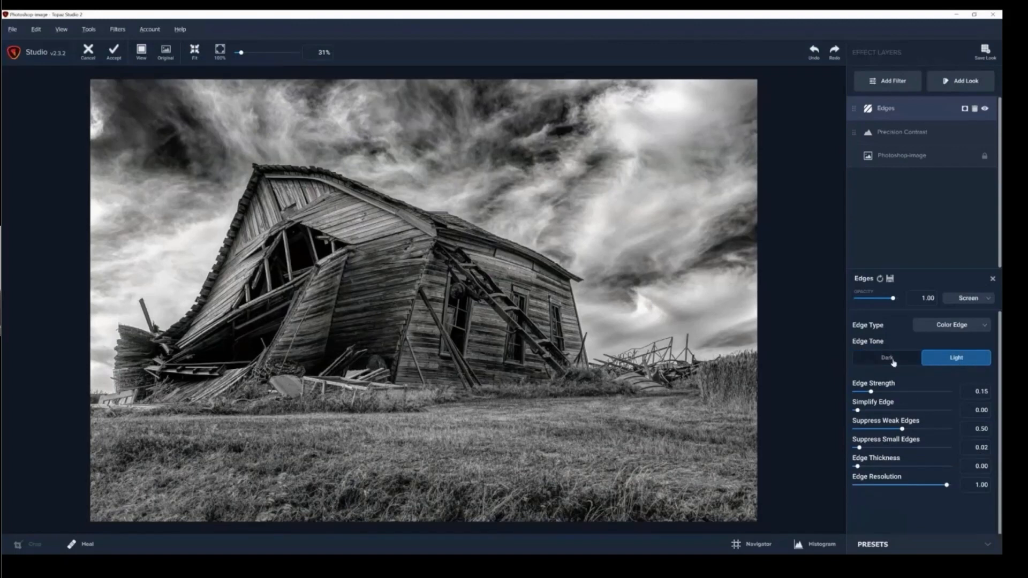
{"action": "left_click", "coordinate": [893, 363]}
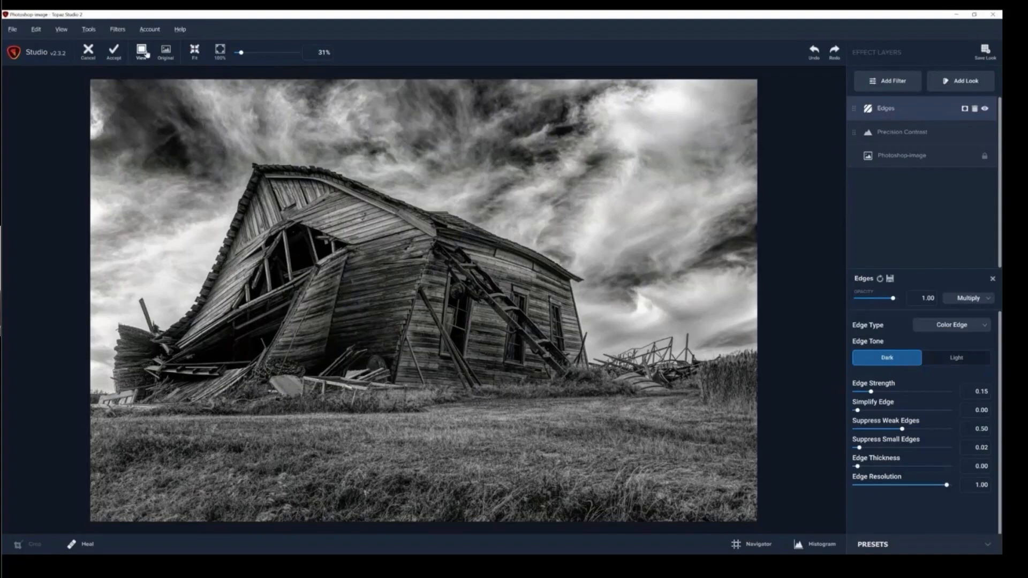
{"action": "left_click", "coordinate": [113, 54]}
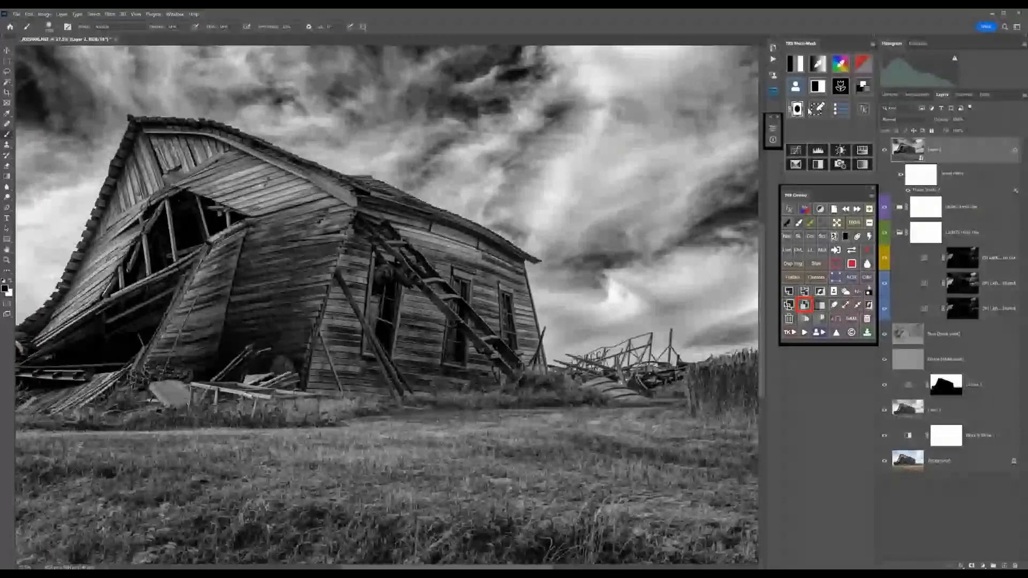
Apply a Midtones-2 luminosity mask to the Topaz-filtered Smart Object layer.
{"action": "left_click", "coordinate": [797, 109]}
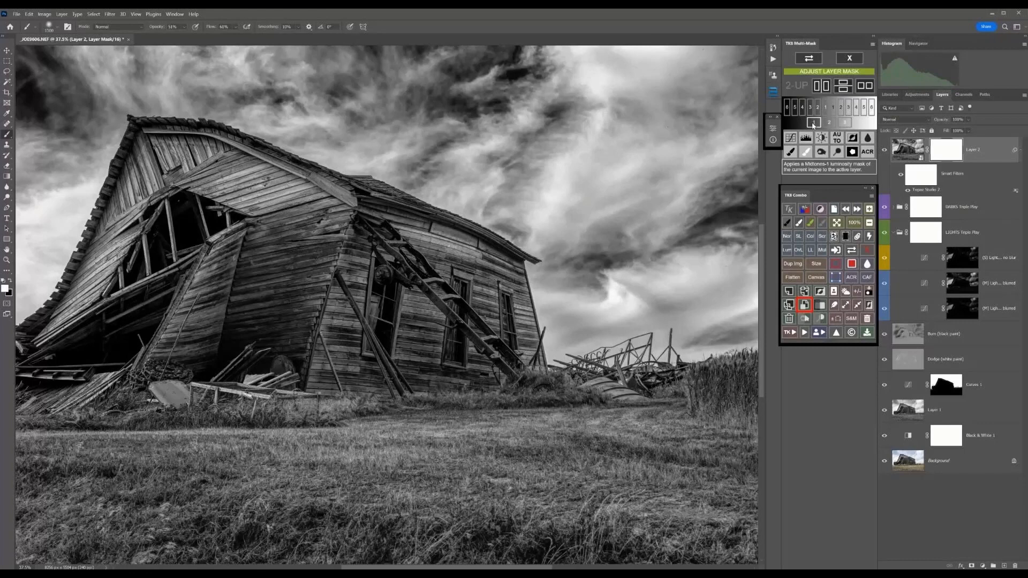
{"action": "left_click", "coordinate": [830, 123]}
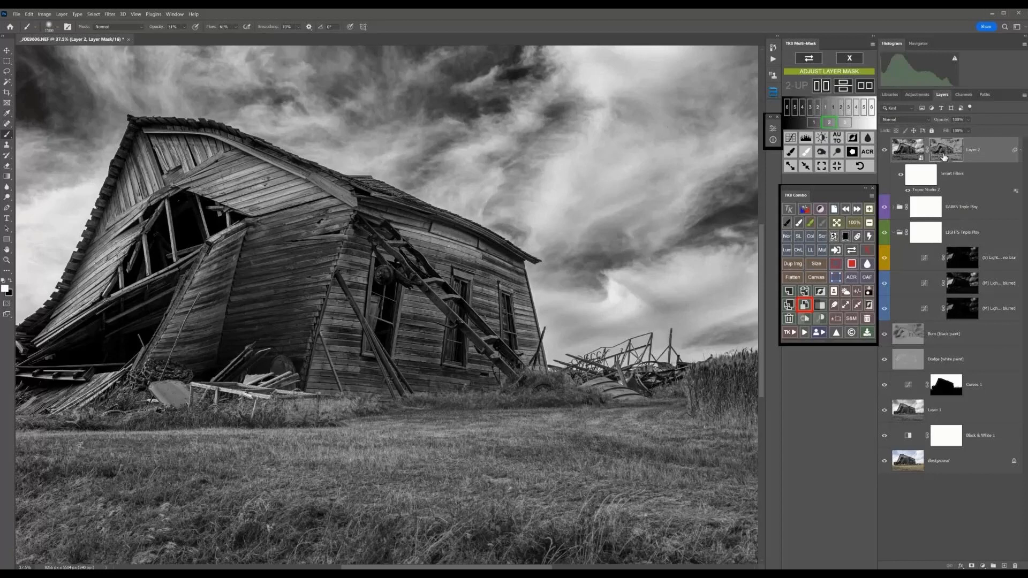
Try other midtone, light and Darks-1 luminosity masks on the Topaz layer, reapply Midtones-2, and exit the layer mask adjustment.
{"action": "left_click", "coordinate": [846, 123]}
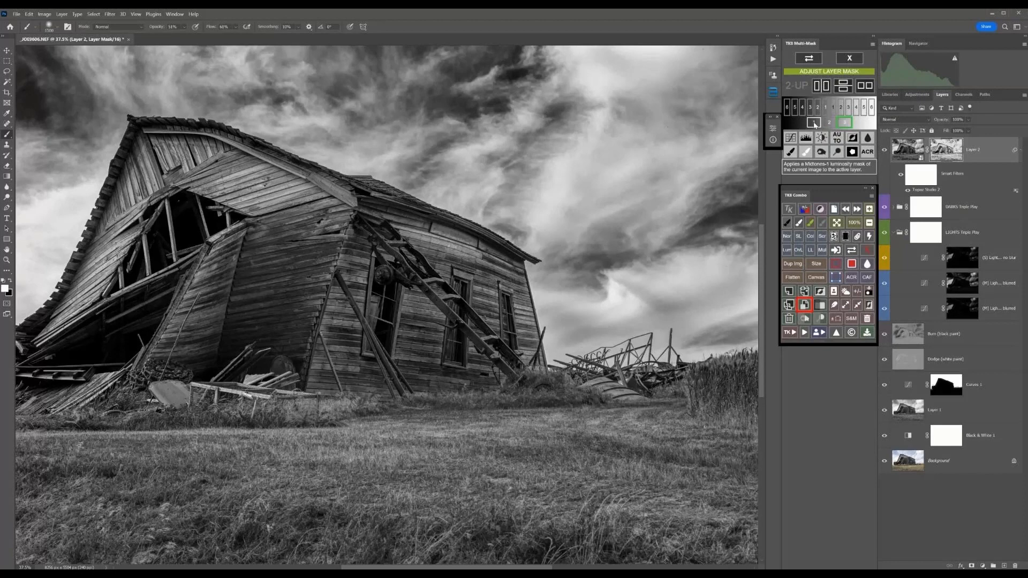
{"action": "left_click", "coordinate": [833, 108]}
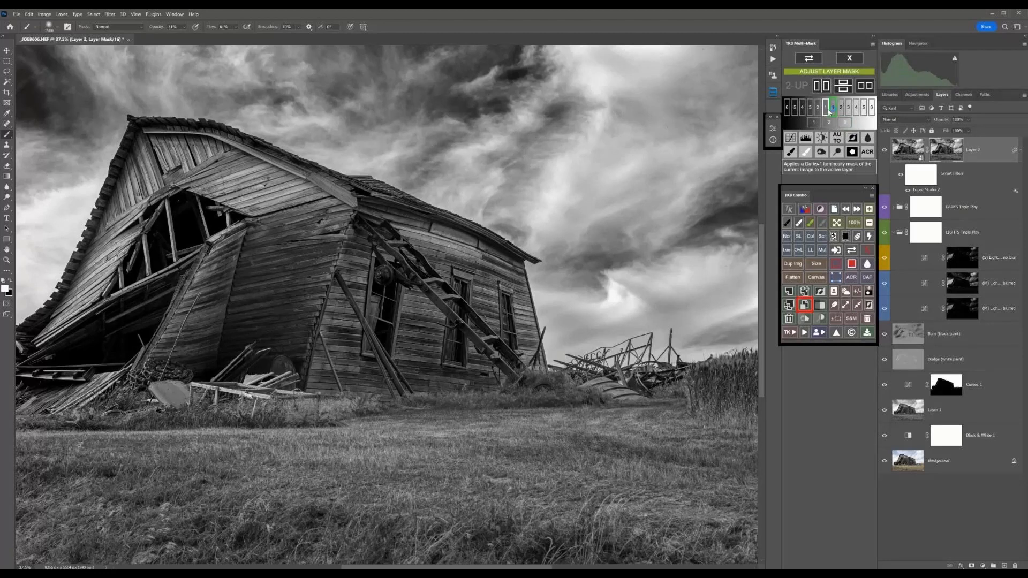
{"action": "left_click", "coordinate": [828, 111]}
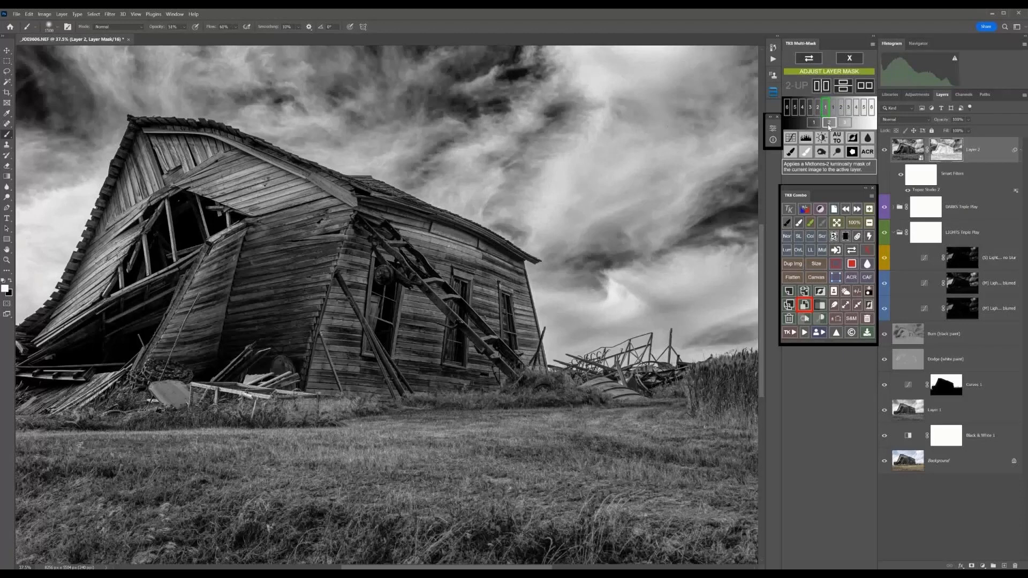
{"action": "left_click", "coordinate": [828, 123]}
{"action": "left_click", "coordinate": [828, 123]}
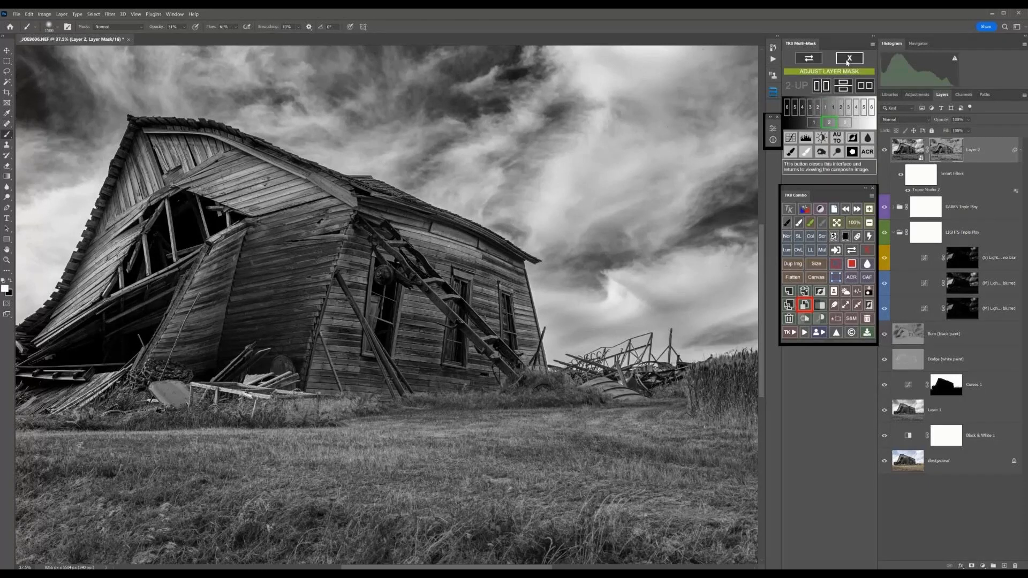
{"action": "left_click", "coordinate": [849, 61]}
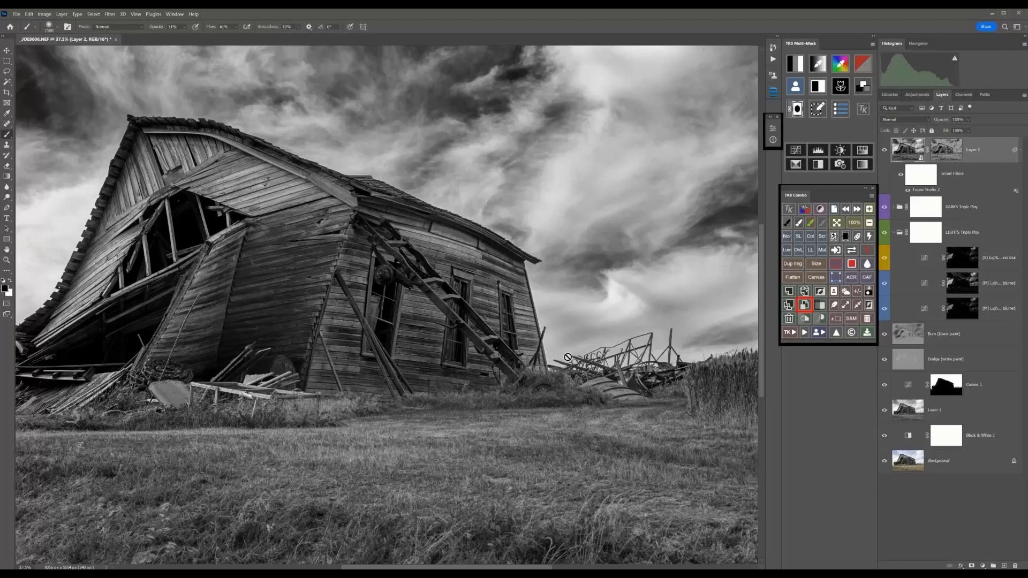
Lasso a loose outline around the barn and debris, and create a Freehand Vignette from it with the proposed Gaussian blur.
{"action": "key", "text": "l"}
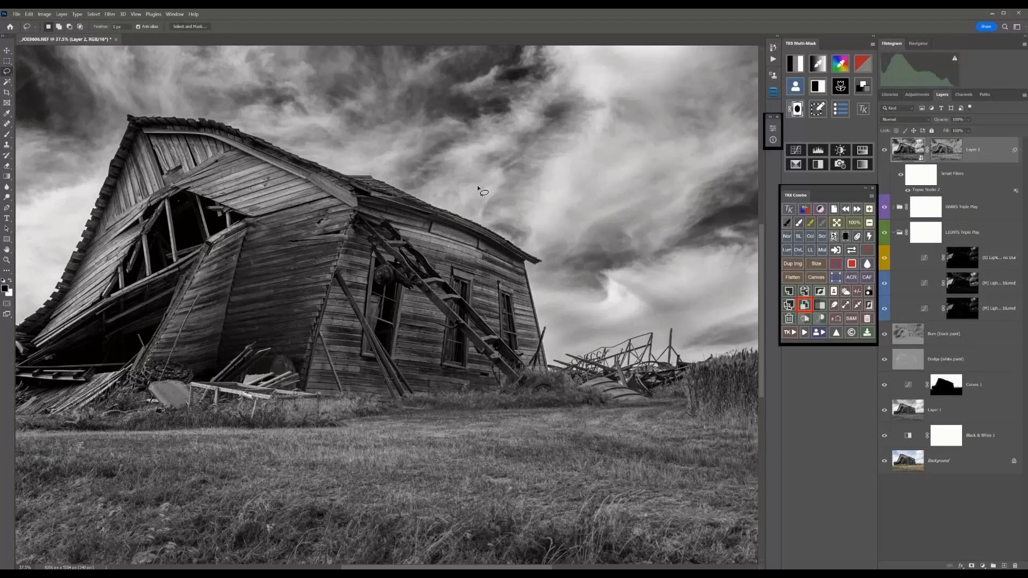
{"action": "mouse_move", "coordinate": [504, 167]}
{"action": "left_mouse_down"}
{"action": "mouse_move", "coordinate": [225, 90]}
{"action": "mouse_move", "coordinate": [99, 123]}
{"action": "mouse_move", "coordinate": [64, 421]}
{"action": "mouse_move", "coordinate": [715, 386]}
{"action": "mouse_move", "coordinate": [595, 203]}
{"action": "mouse_move", "coordinate": [471, 150]}
{"action": "left_mouse_up"}
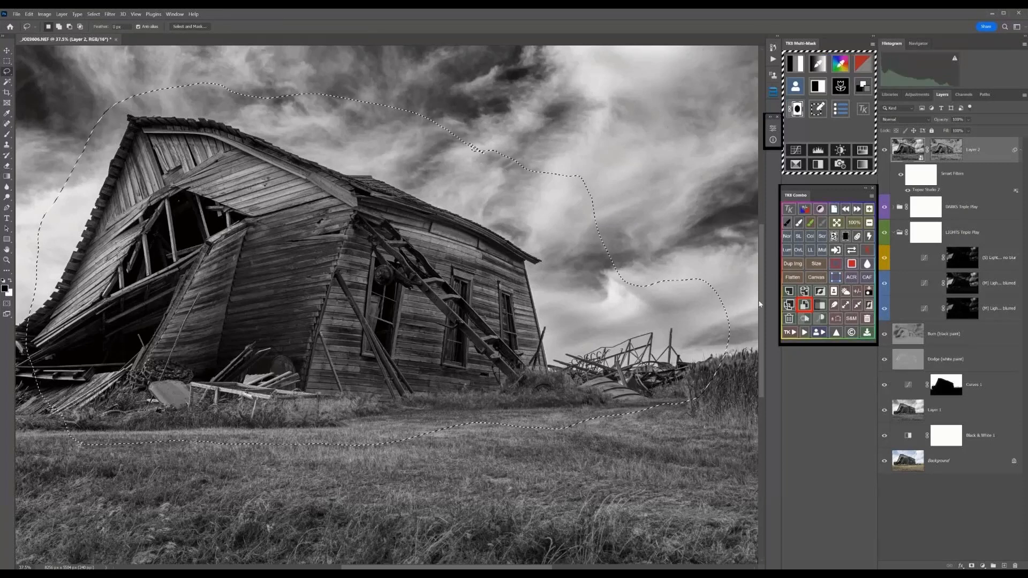
{"action": "left_click", "coordinate": [795, 332]}
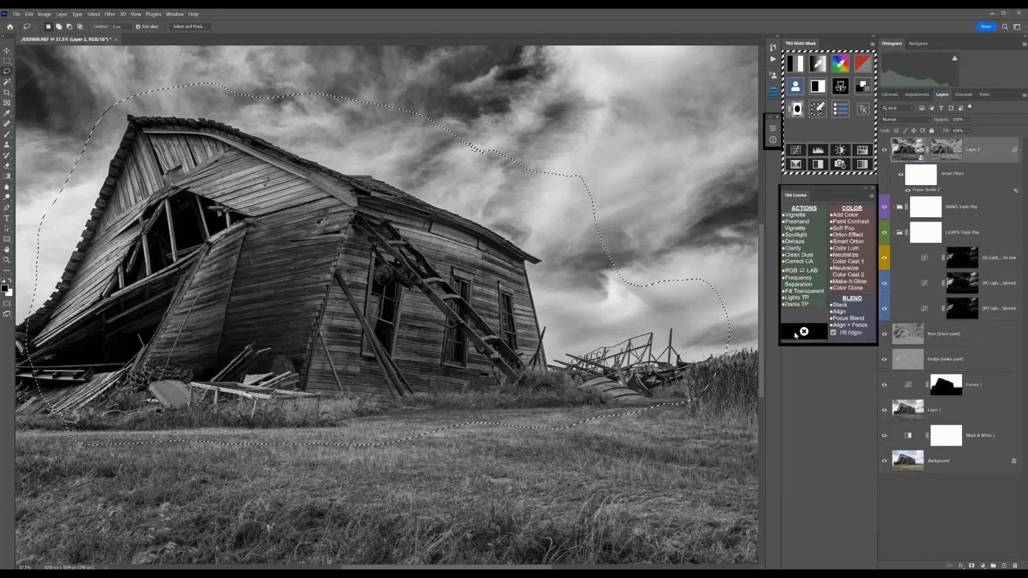
{"action": "left_click", "coordinate": [801, 227]}
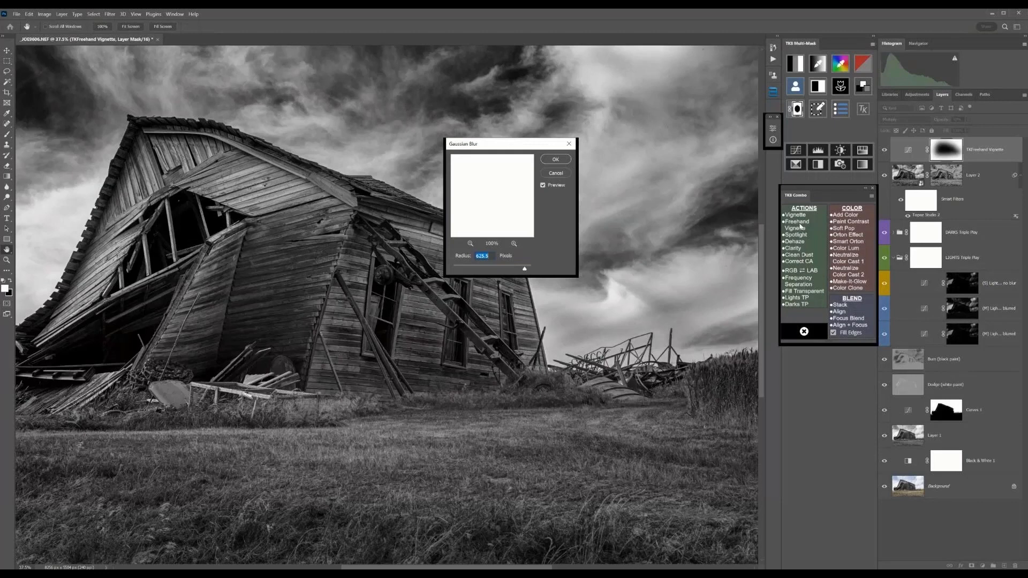
{"action": "left_click", "coordinate": [561, 159]}
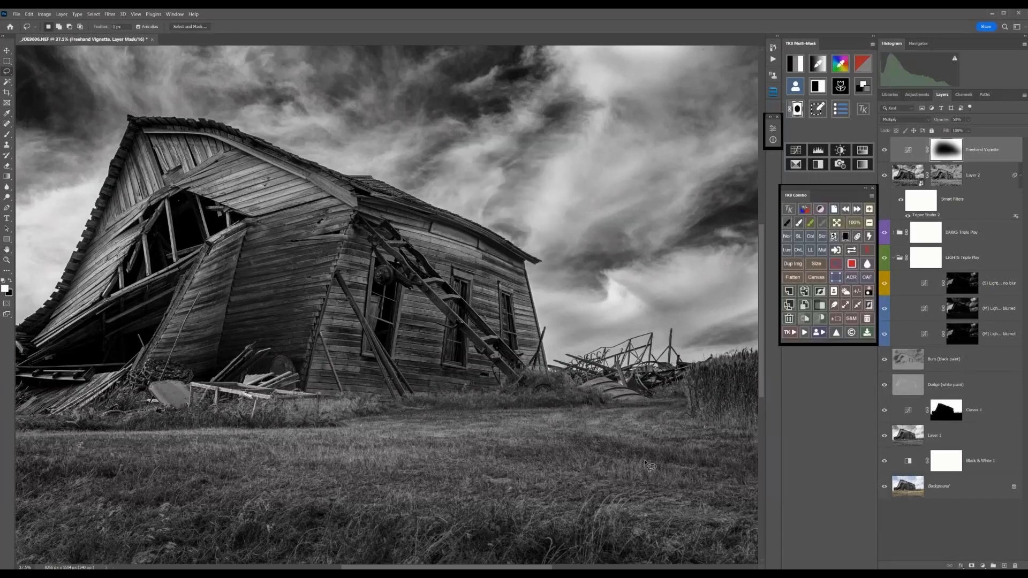
Compare the image with and without the Freehand Vignette layer, and lower the layer's opacity to 30%.
{"action": "left_click", "coordinate": [885, 152]}
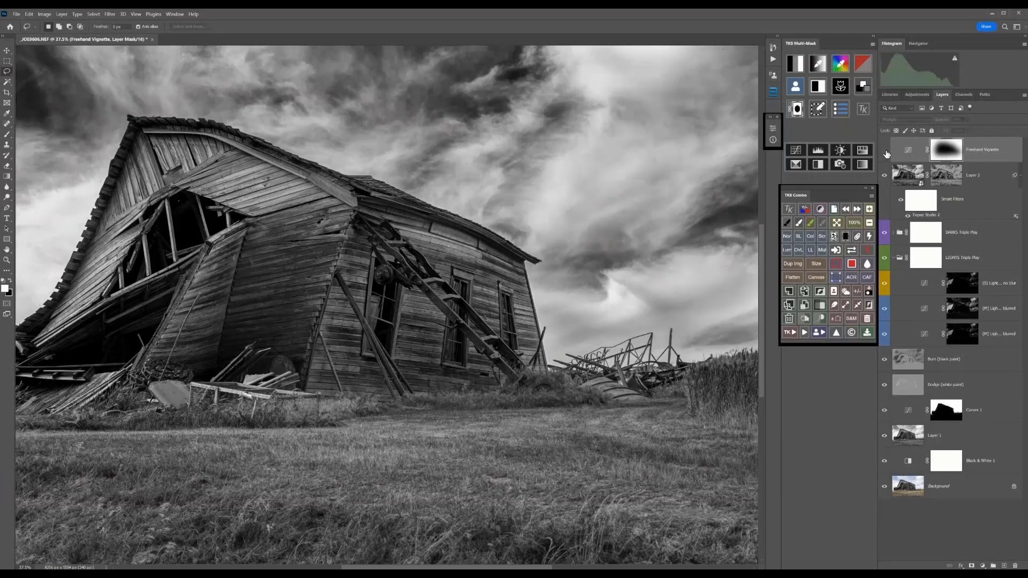
{"action": "left_click", "coordinate": [885, 152]}
{"action": "left_click", "coordinate": [886, 152]}
{"action": "left_click", "coordinate": [885, 152]}
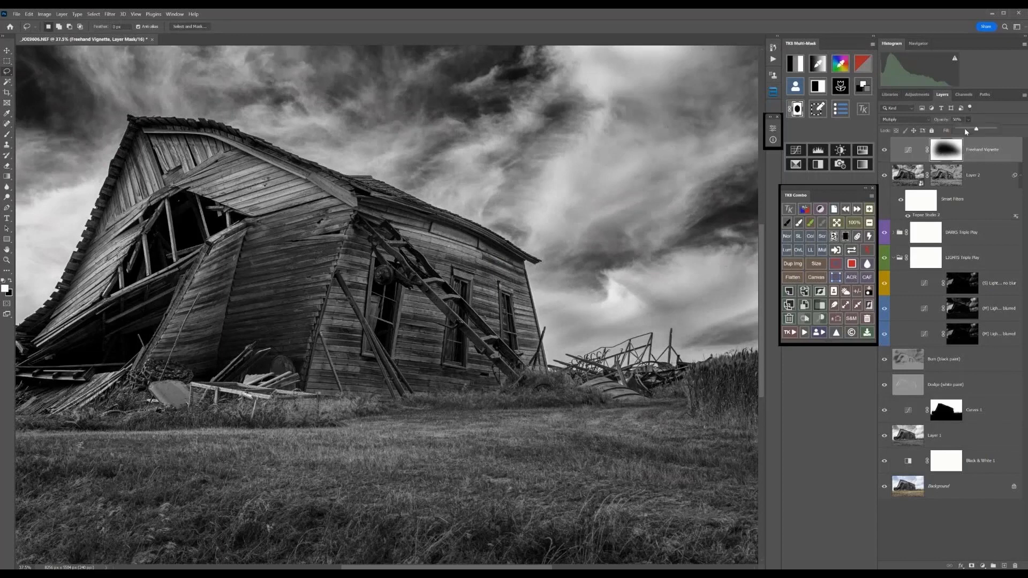
{"action": "left_click_drag", "start_coordinate": [965, 132], "coordinate": [969, 130]}
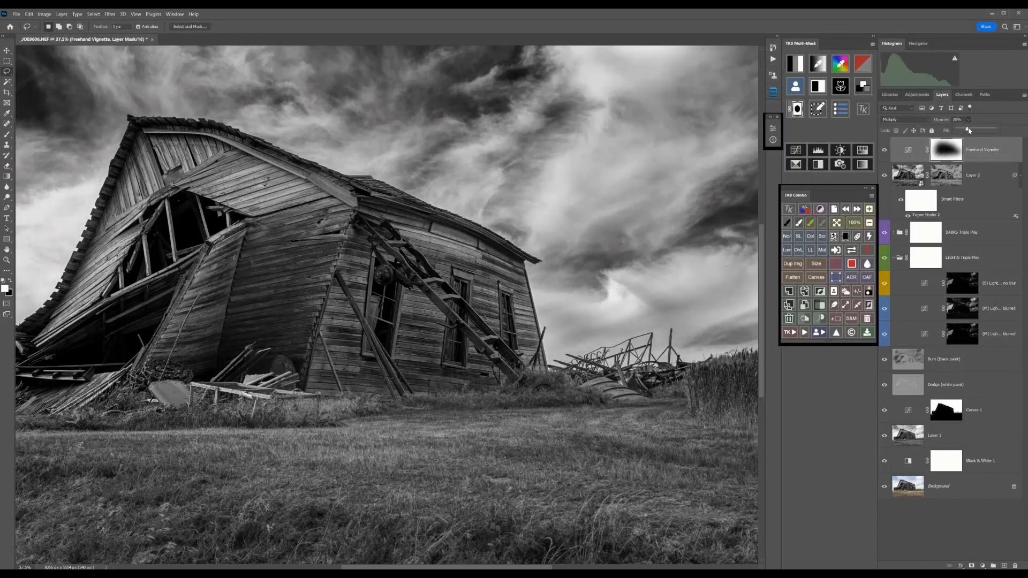
{"action": "left_click", "coordinate": [950, 150]}
Check the effect of the reduced vignette by toggling the visibility of the Freehand Vignette layer.
{"action": "left_click", "coordinate": [885, 152]}
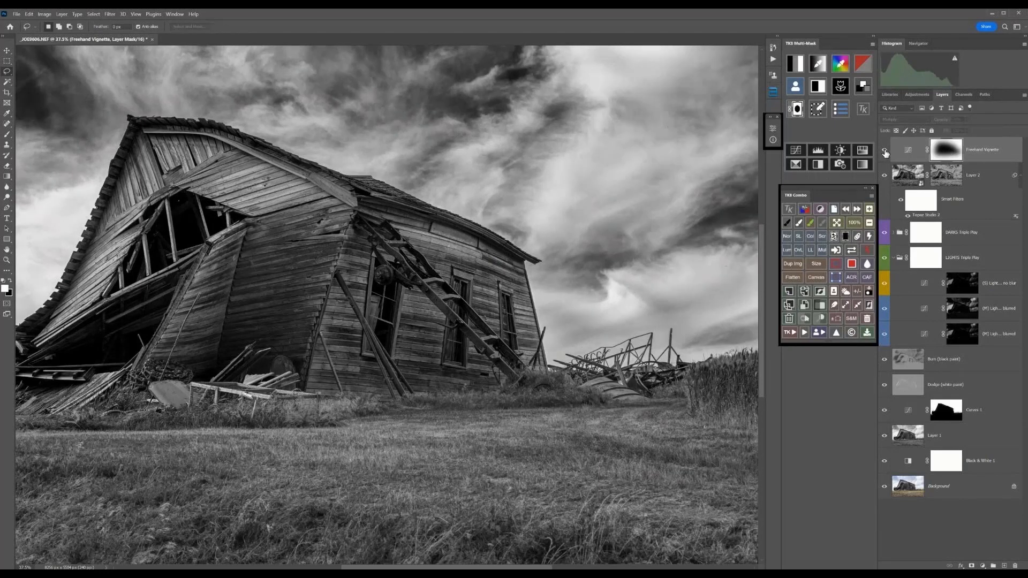
{"action": "left_click", "coordinate": [885, 153]}
{"action": "left_click", "coordinate": [884, 152]}
{"action": "left_click", "coordinate": [885, 152]}
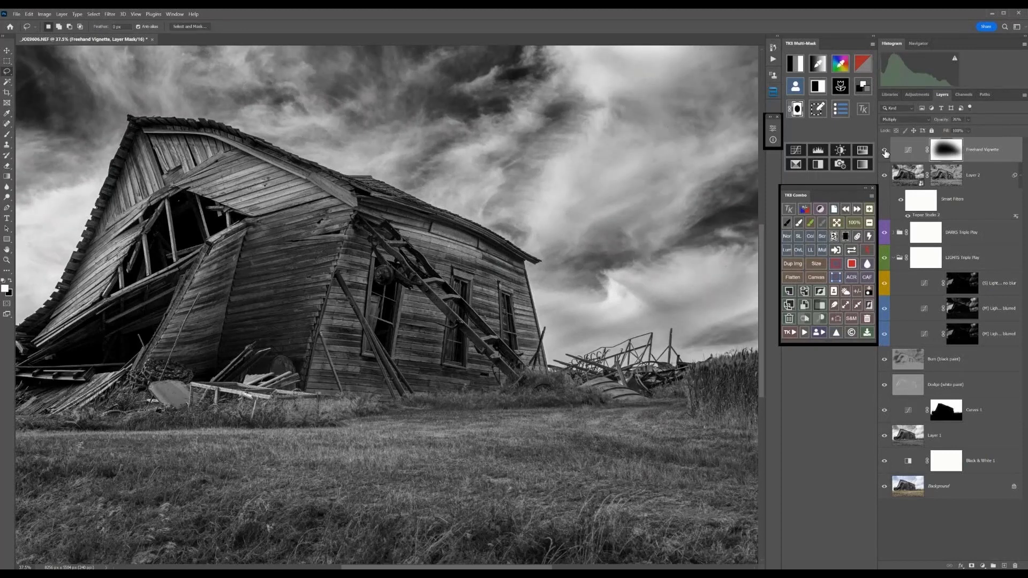
{"action": "left_click", "coordinate": [884, 152]}
{"action": "left_click", "coordinate": [885, 152]}
Compare the original colour Background layer alone with the complete black-and-white layer stack.
{"action": "left_click", "coordinate": [885, 487], "text": "alt"}
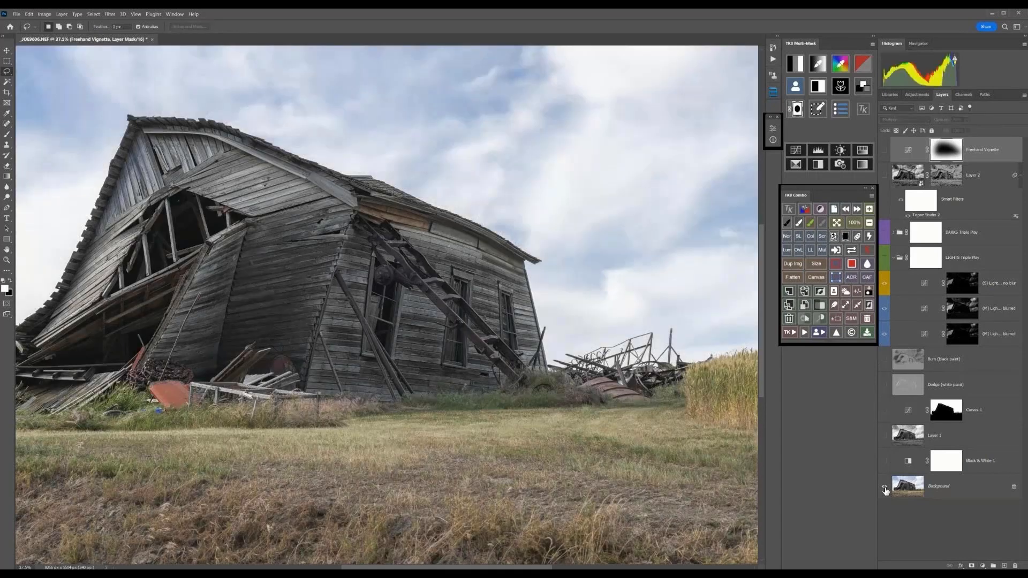
{"action": "left_click", "coordinate": [885, 487], "text": "alt"}
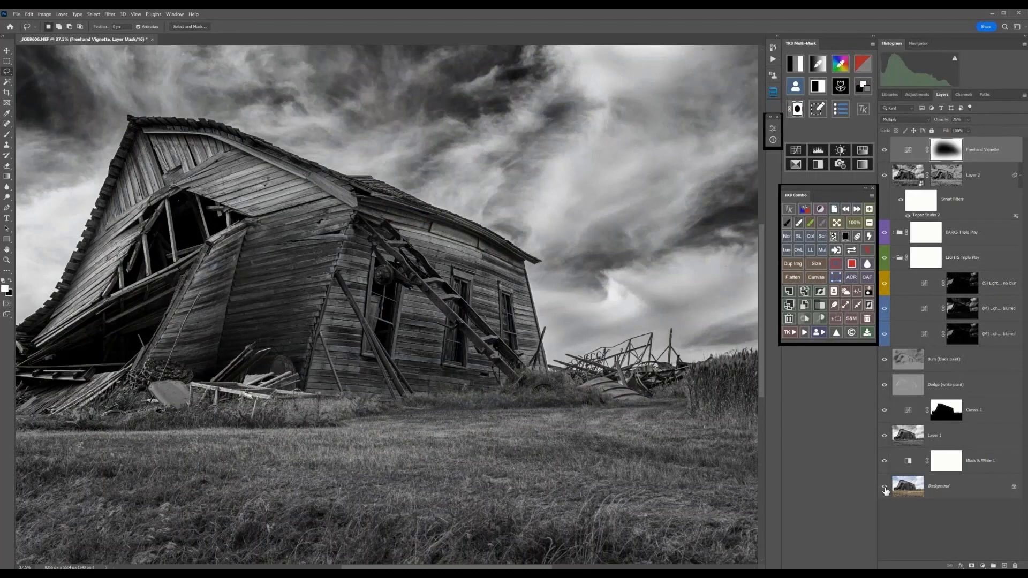
{"action": "left_click", "coordinate": [885, 487], "text": "alt"}
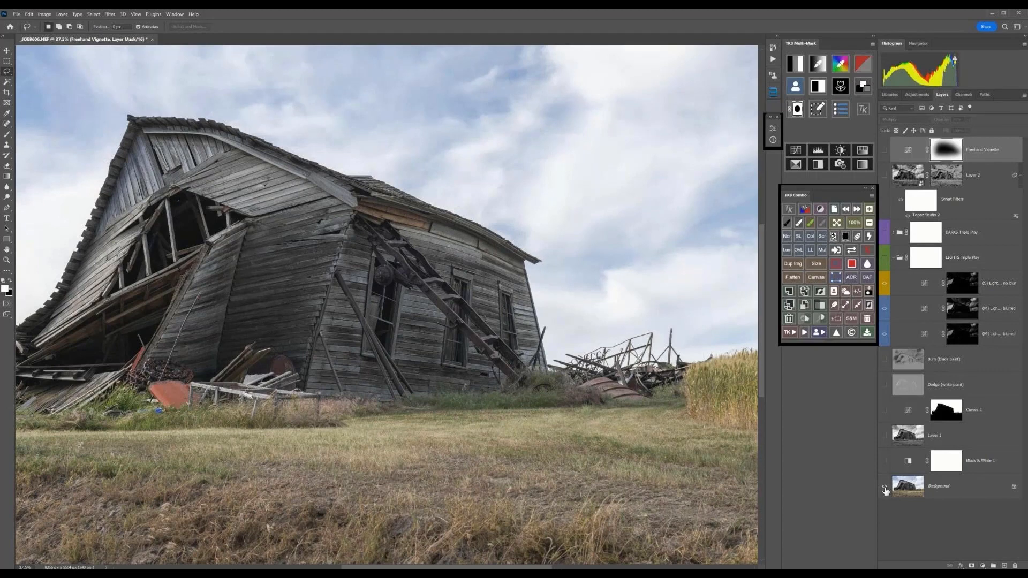
{"action": "left_click", "coordinate": [884, 487], "text": "alt"}
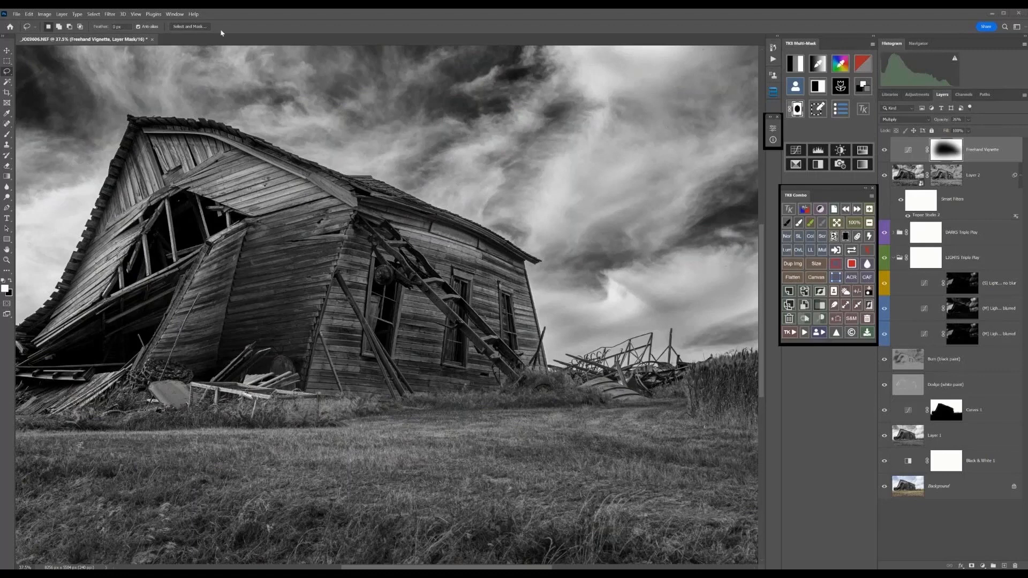
Close the barn document without saving its changes.
{"action": "left_click", "coordinate": [152, 40]}
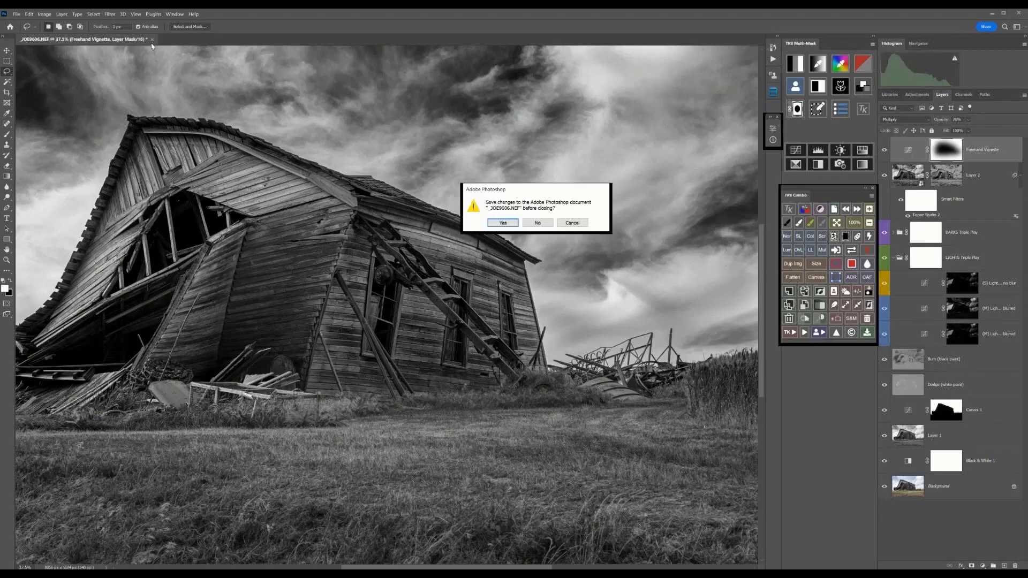
{"action": "left_click", "coordinate": [540, 223]}
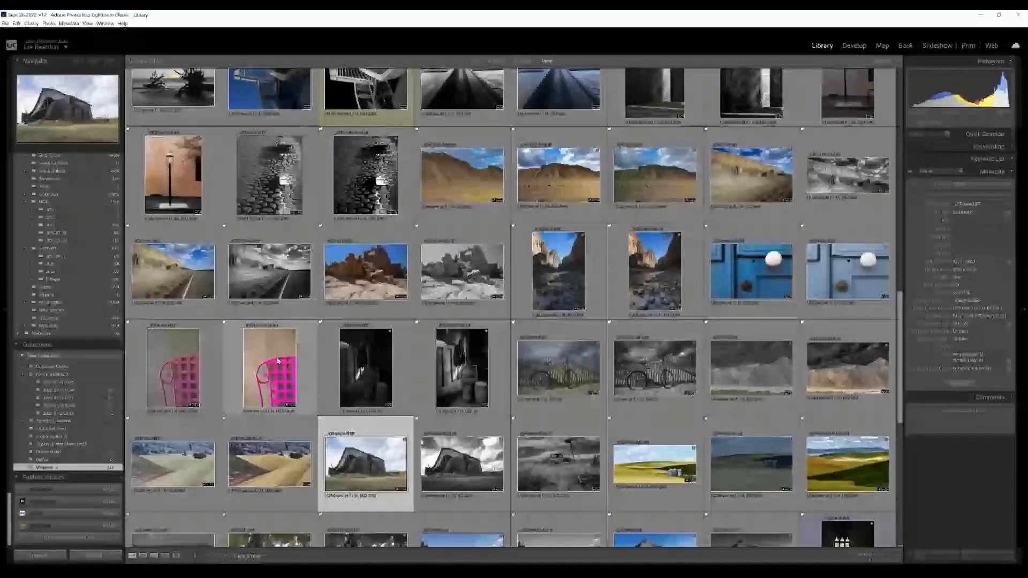
In Lightroom Classic, browse the library for the unedited raw photo of the desert ridge under a cloudy blue sky and open it in Develop.
{"action": "scroll", "coordinate": [402, 338], "scroll_direction": "up", "scroll_amount": 5}
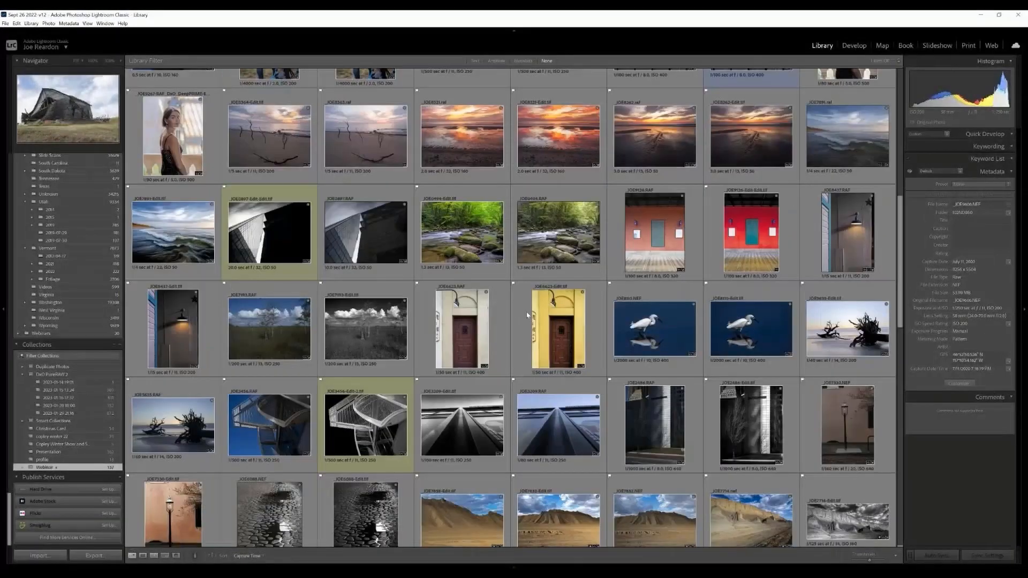
{"action": "scroll", "coordinate": [528, 316], "scroll_direction": "up", "scroll_amount": 2}
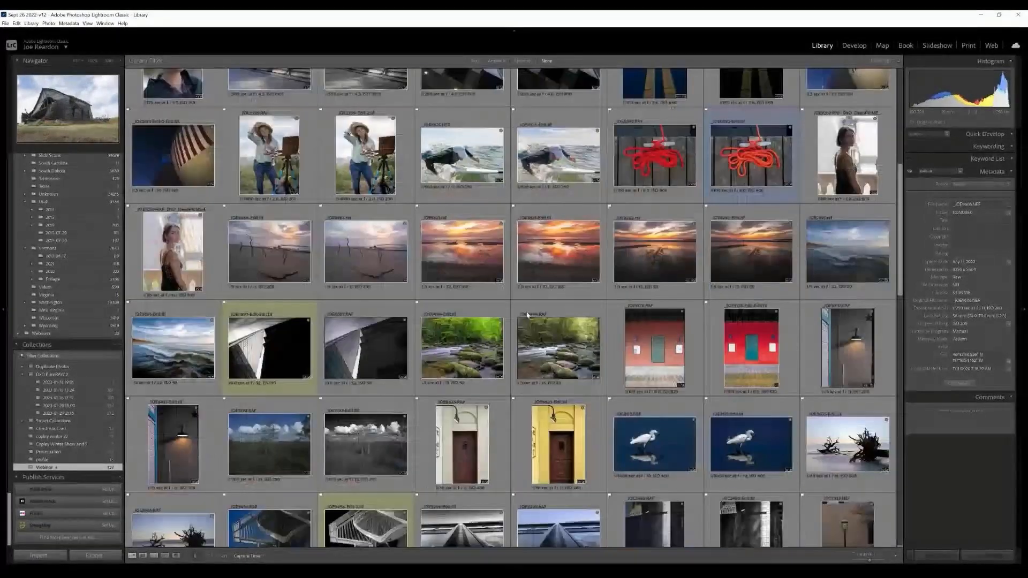
{"action": "scroll", "coordinate": [528, 315], "scroll_direction": "up", "scroll_amount": 5}
{"action": "scroll", "coordinate": [387, 357], "scroll_direction": "down", "scroll_amount": 2}
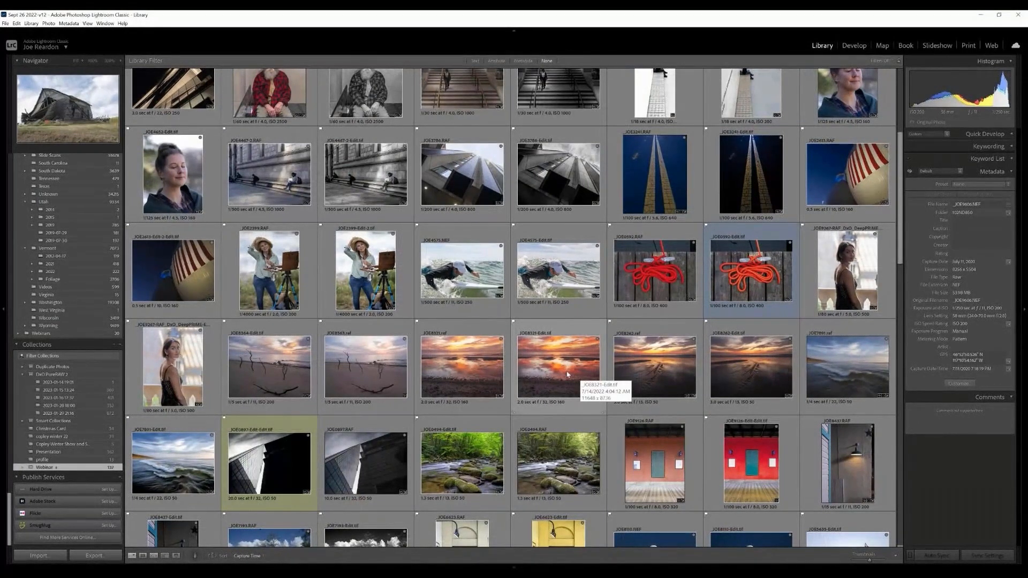
{"action": "scroll", "coordinate": [567, 374], "scroll_direction": "up", "scroll_amount": 3}
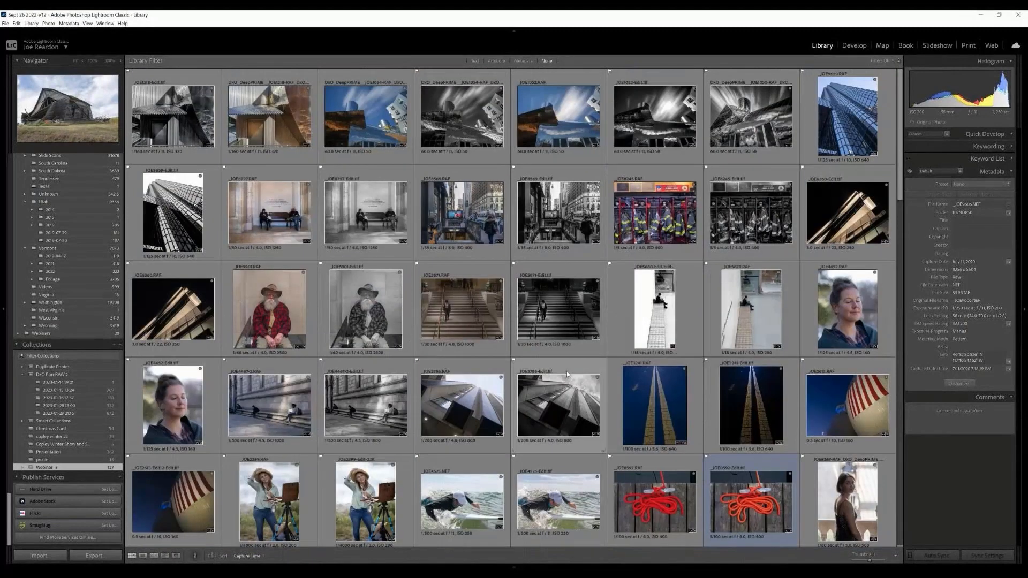
{"action": "scroll", "coordinate": [567, 374], "scroll_direction": "down", "scroll_amount": 4}
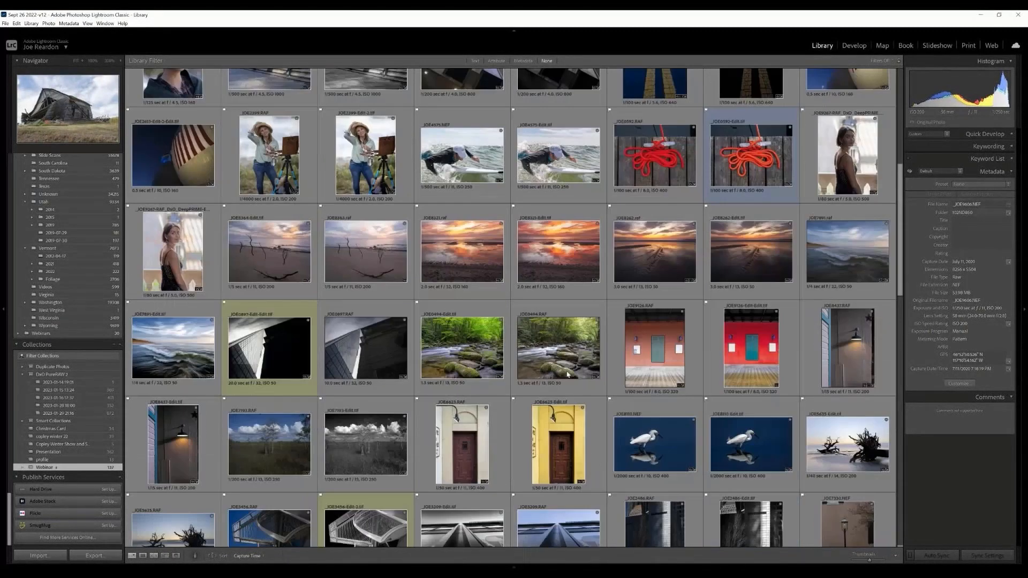
{"action": "scroll", "coordinate": [568, 374], "scroll_direction": "down", "scroll_amount": 3}
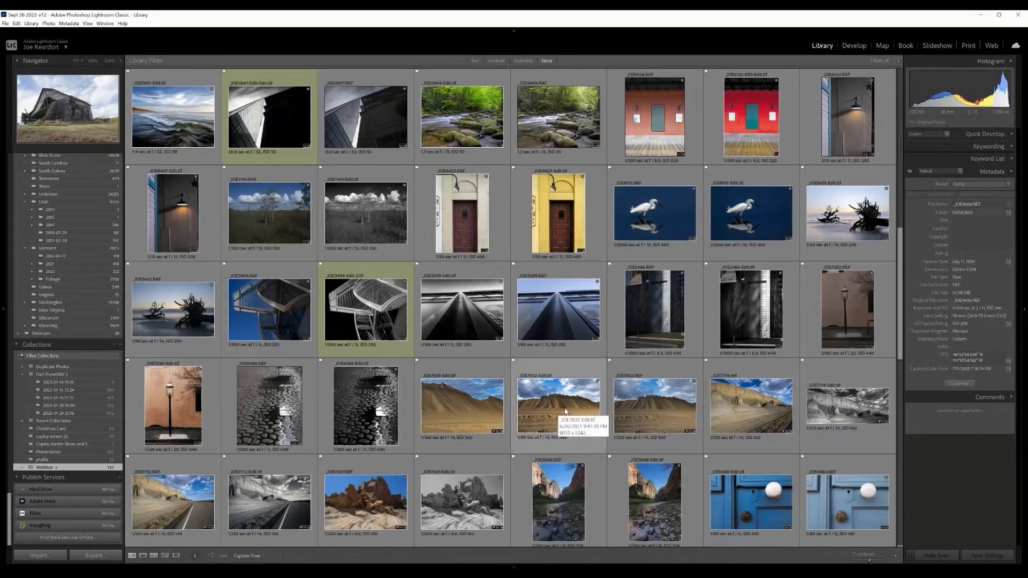
{"action": "left_click", "coordinate": [566, 411]}
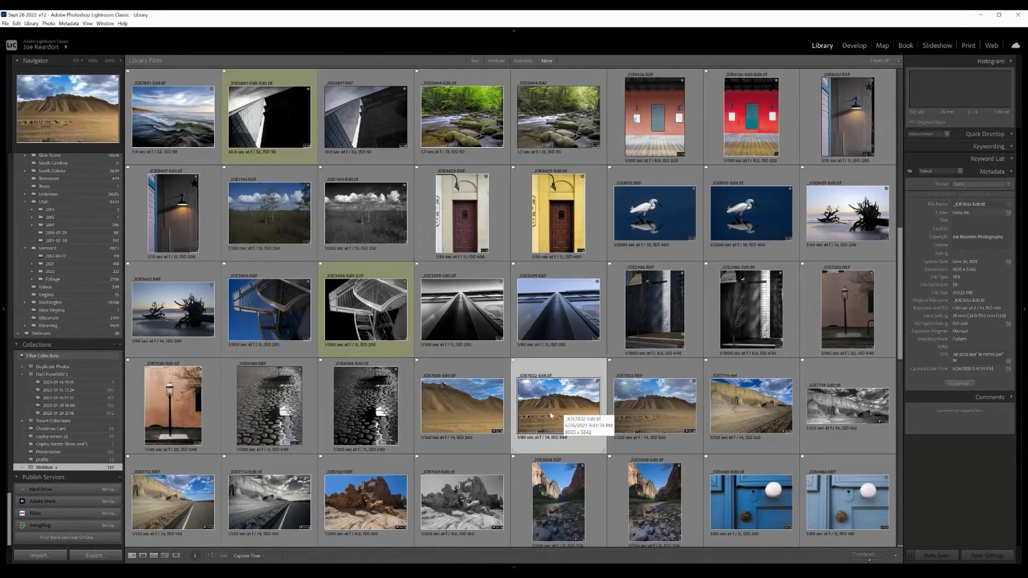
{"action": "left_click", "coordinate": [468, 413]}
{"action": "left_click", "coordinate": [669, 410]}
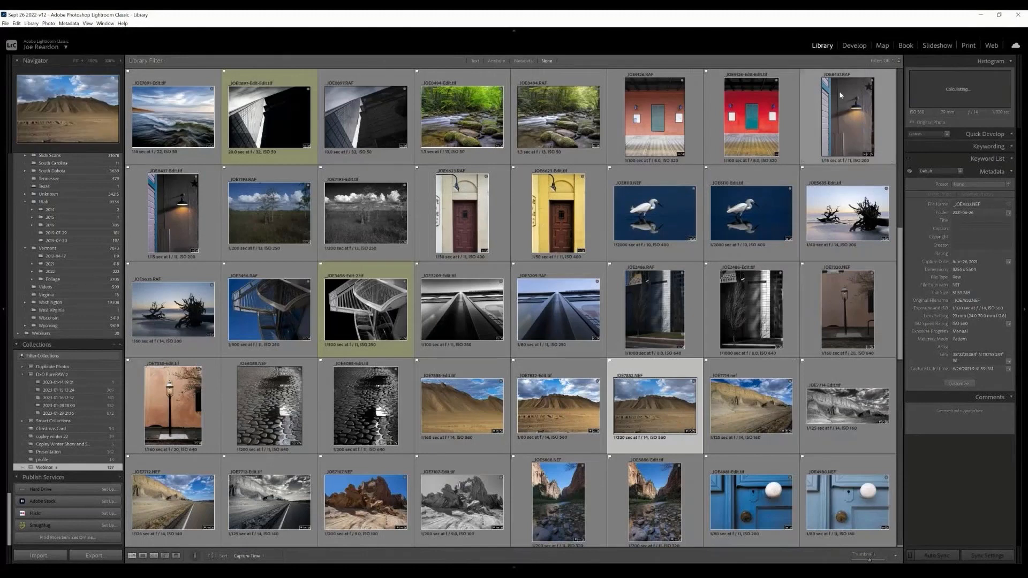
{"action": "left_click", "coordinate": [856, 46]}
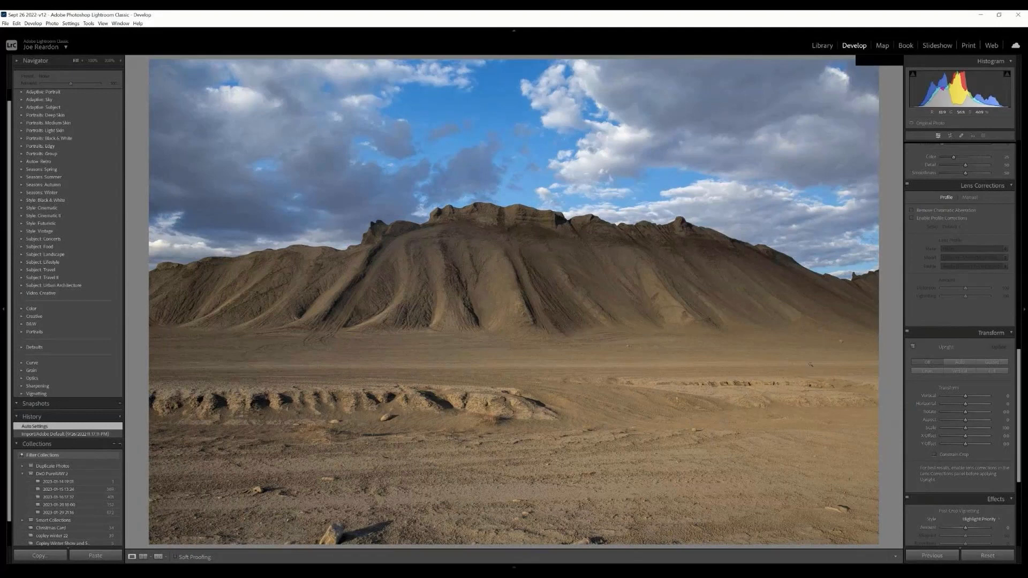
Enable chromatic aberration removal and lens profile corrections for the desert ridge photo.
{"action": "left_click", "coordinate": [938, 211]}
{"action": "left_click", "coordinate": [939, 218]}
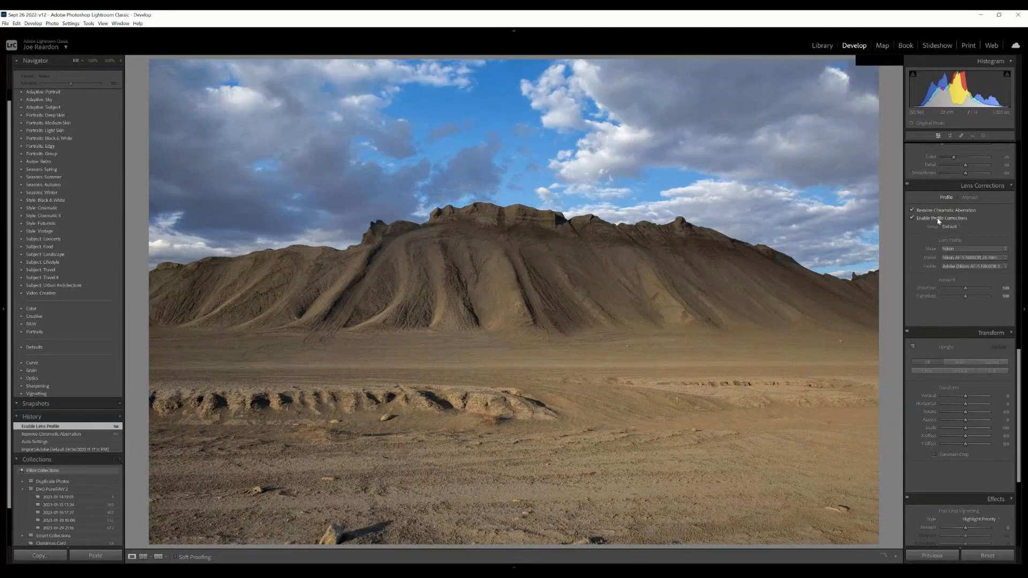
Using the clipping preview, set Whites to +42 and Blacks to -6 for the desert ridge photo.
{"action": "scroll", "coordinate": [959, 230], "scroll_direction": "up", "scroll_amount": 10}
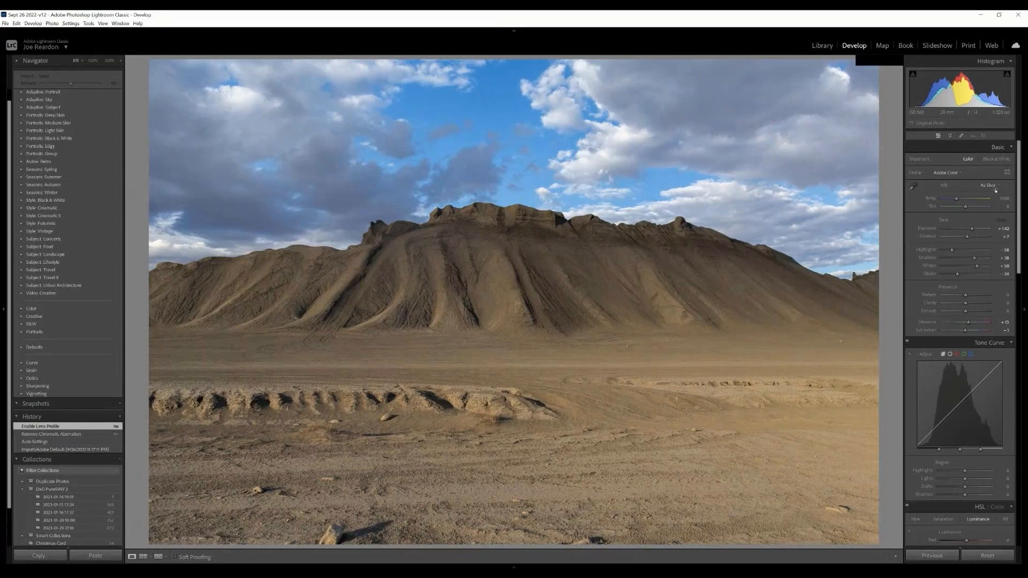
{"action": "left_click", "coordinate": [976, 267], "text": "alt"}
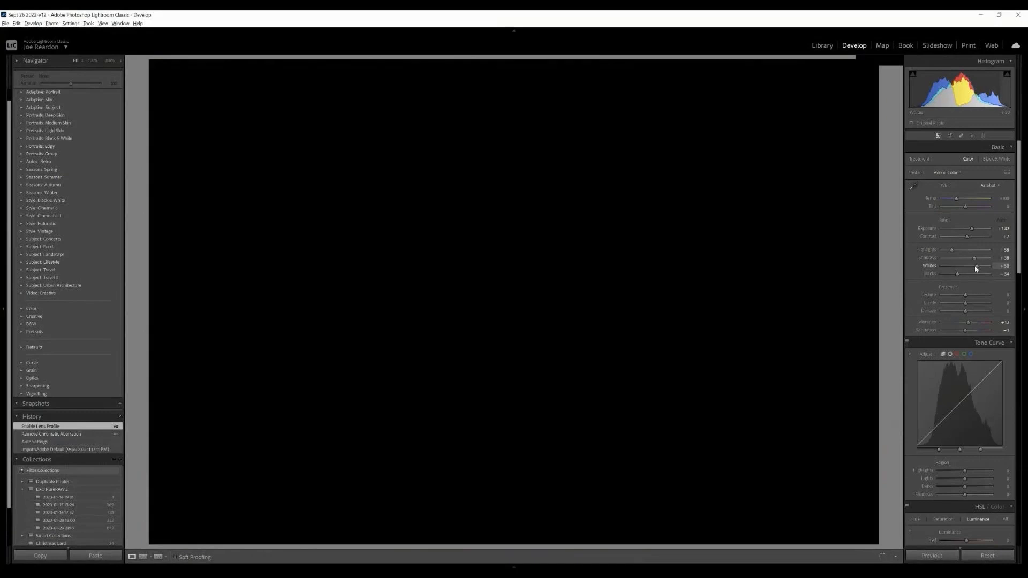
{"action": "left_click_drag", "start_coordinate": [976, 268], "coordinate": [945, 286]}
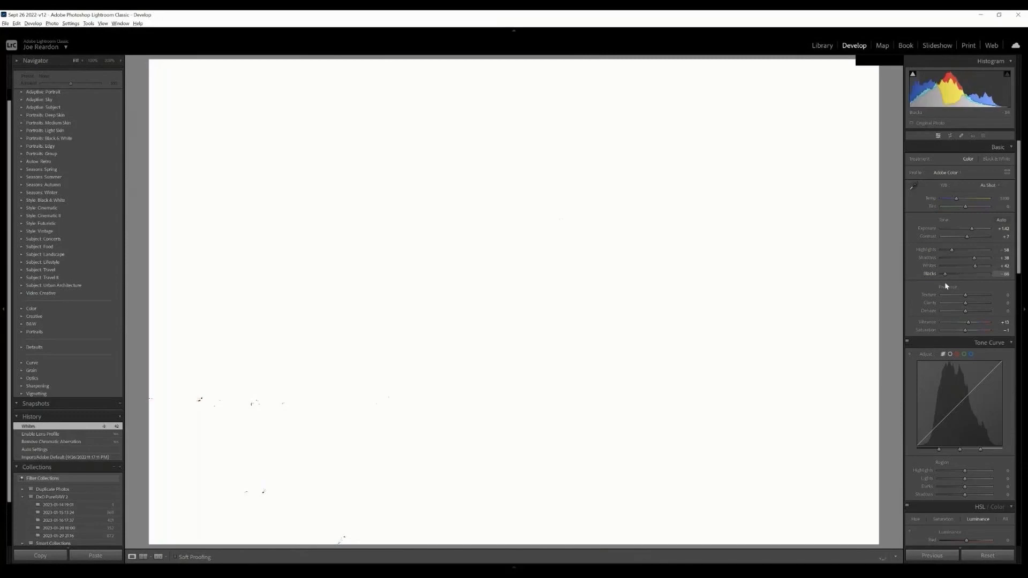
{"action": "left_click_drag", "start_coordinate": [951, 281], "coordinate": [964, 272]}
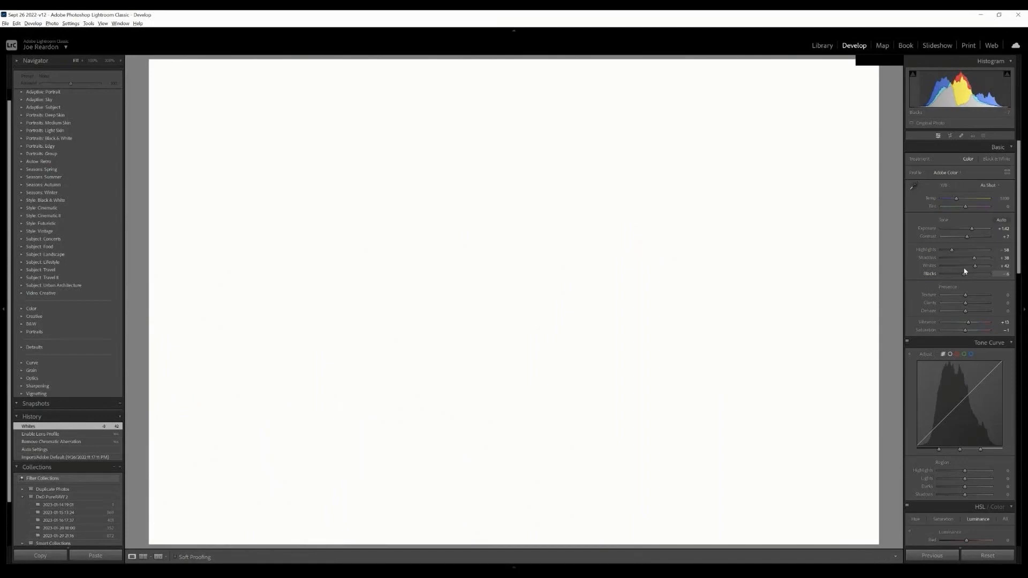
{"action": "left_click_drag", "start_coordinate": [965, 271], "coordinate": [959, 271]}
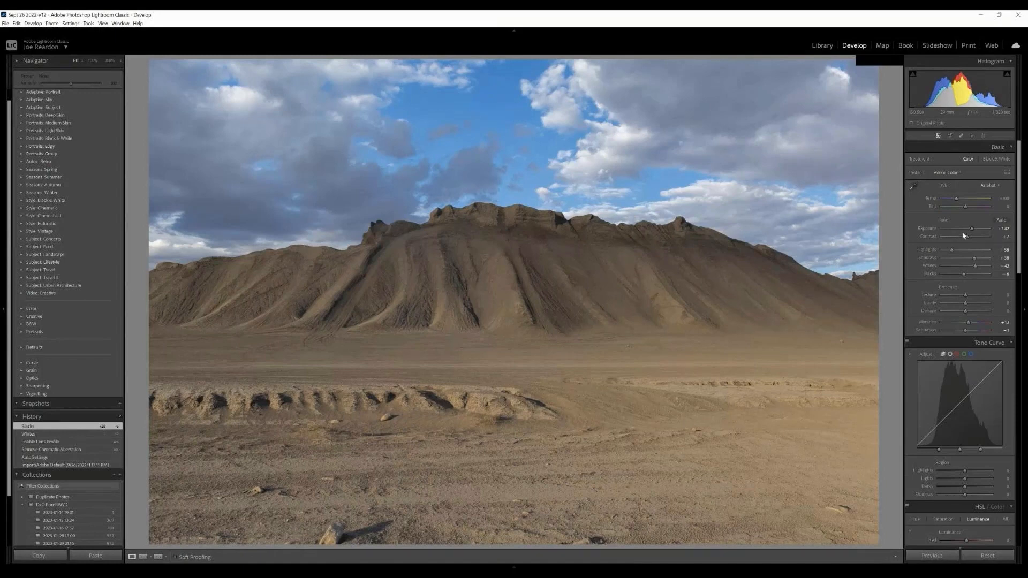
Return to the Library and open the selected desert ridge photo in Photoshop.
{"action": "left_click", "coordinate": [823, 47]}
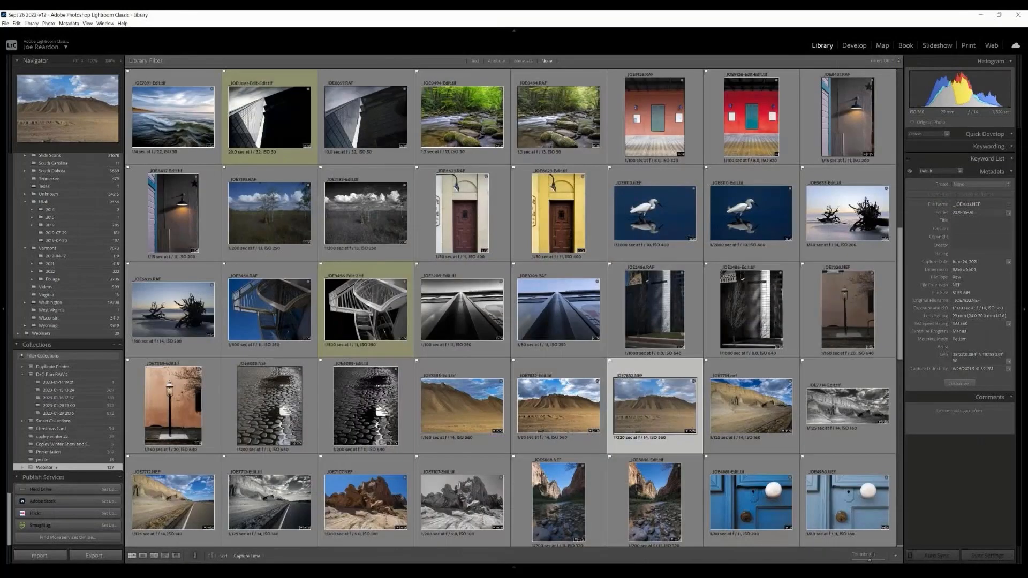
{"action": "mouse_move", "coordinate": [739, 242]}
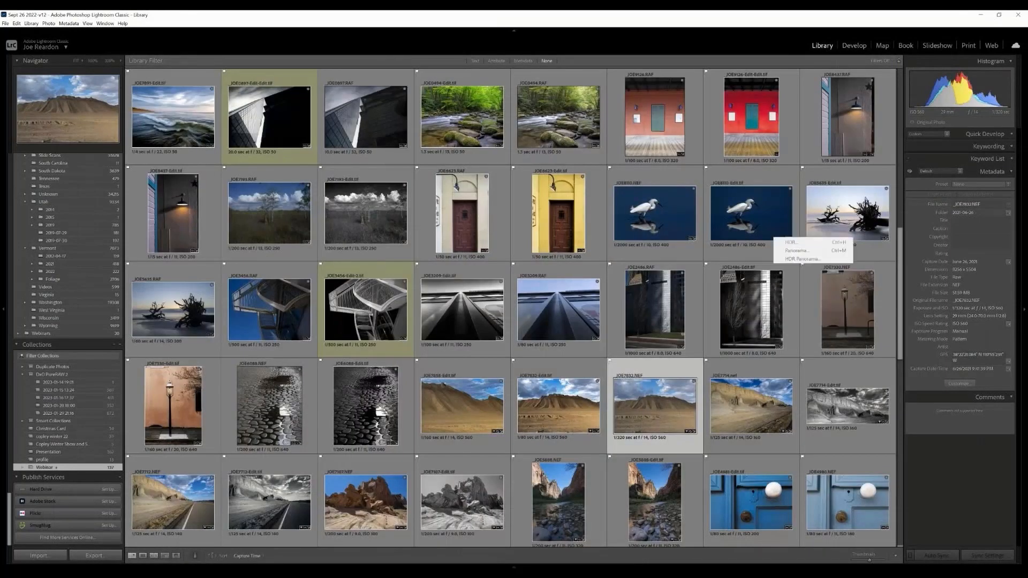
{"action": "left_click", "coordinate": [796, 235]}
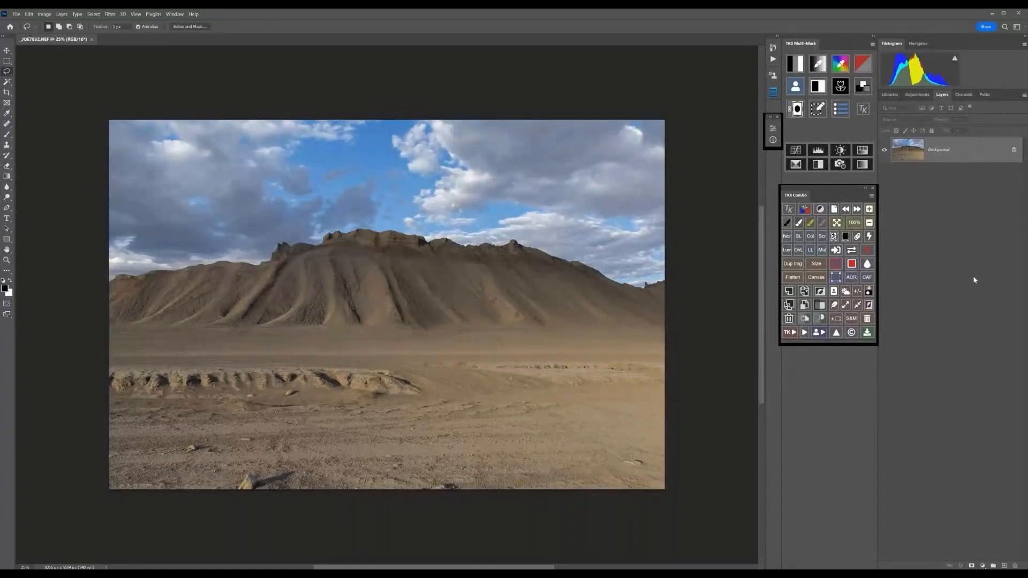
Duplicate the Background layer, keeping only one copy above it.
{"action": "key", "text": "ctrl+j"}
{"action": "key", "text": "ctrl+j"}
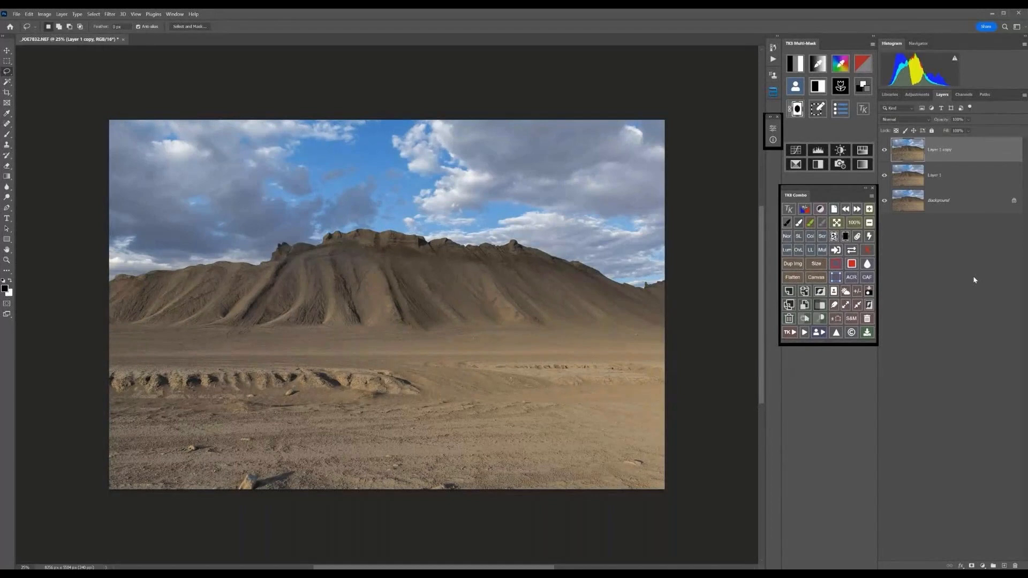
{"action": "key", "text": "ctrl+z"}
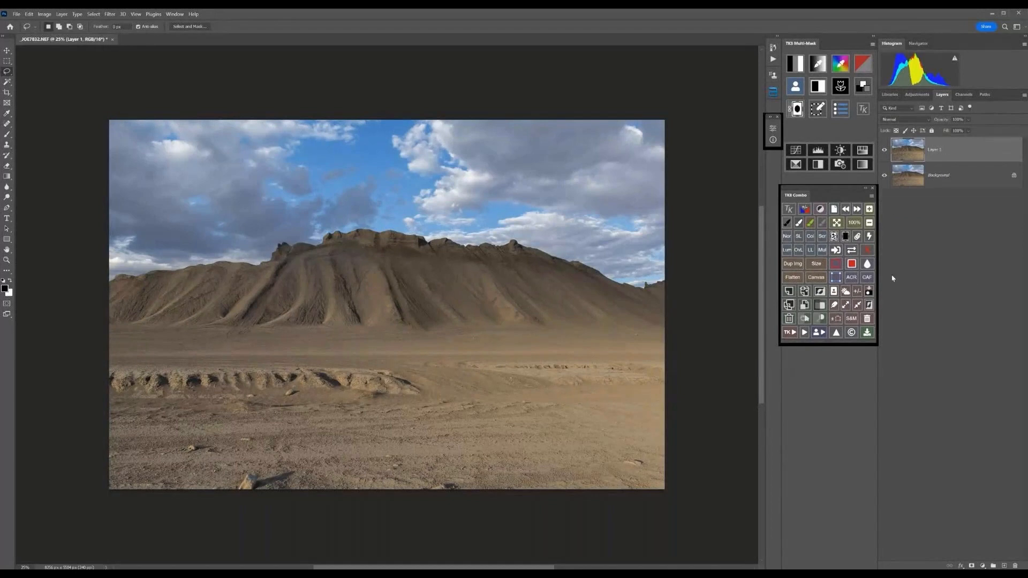
Select the sky and create a Curves adjustment layer masked to that selection.
{"action": "left_click", "coordinate": [847, 294]}
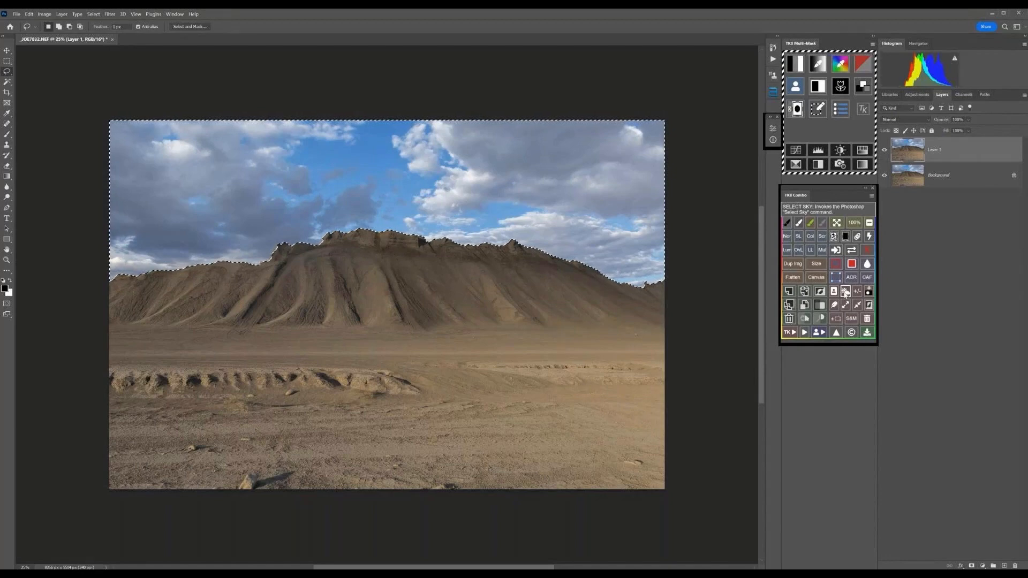
{"action": "left_click", "coordinate": [796, 151]}
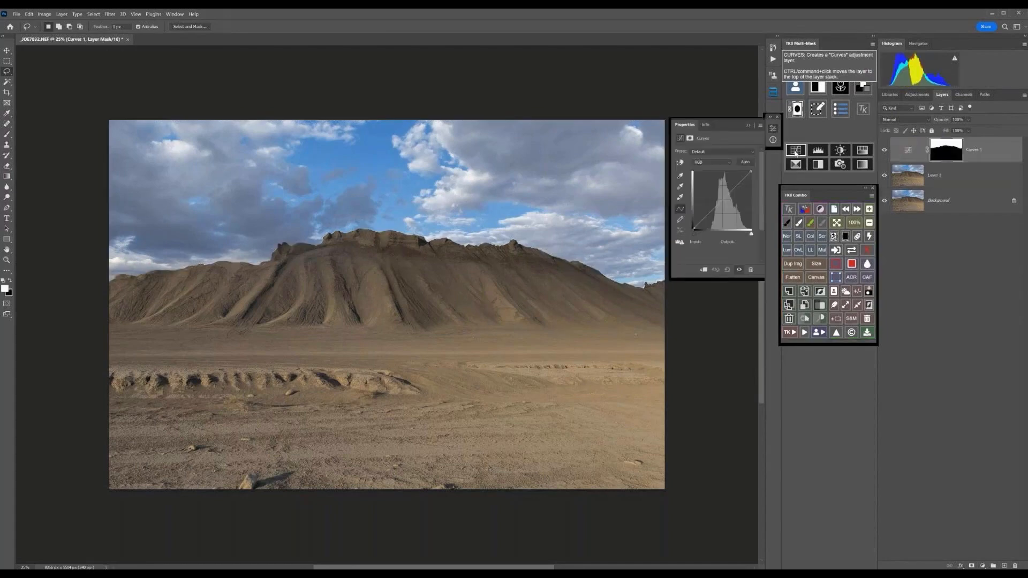
{"action": "left_click_drag", "start_coordinate": [731, 194], "coordinate": [713, 212]}
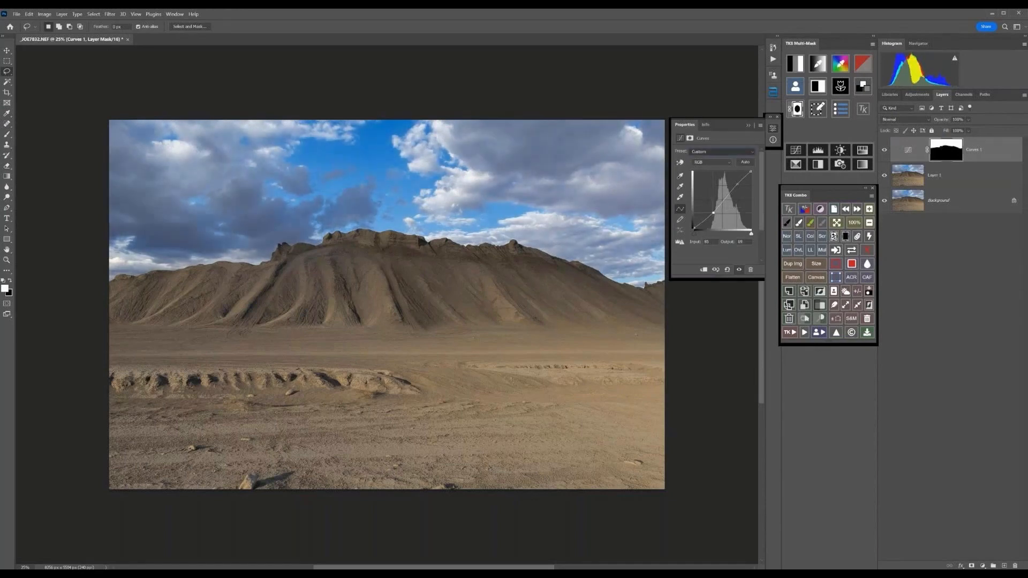
{"action": "left_click", "coordinate": [738, 193]}
{"action": "left_click", "coordinate": [727, 270]}
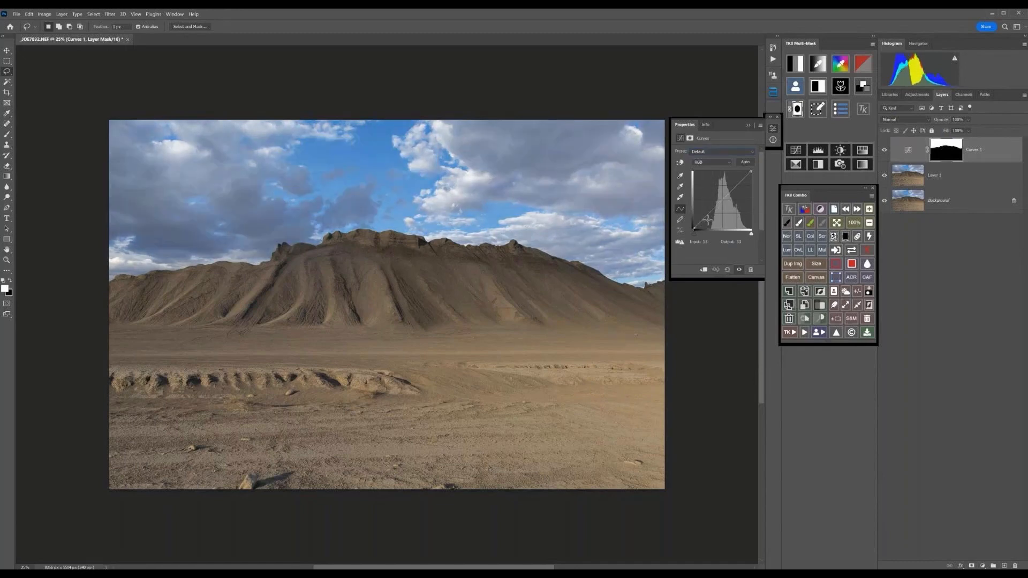
Shape the sky's RGB curve into a gentle S, lowering the shadows and slightly raising the highlights, and collapse its properties.
{"action": "left_click_drag", "start_coordinate": [708, 219], "coordinate": [704, 221]}
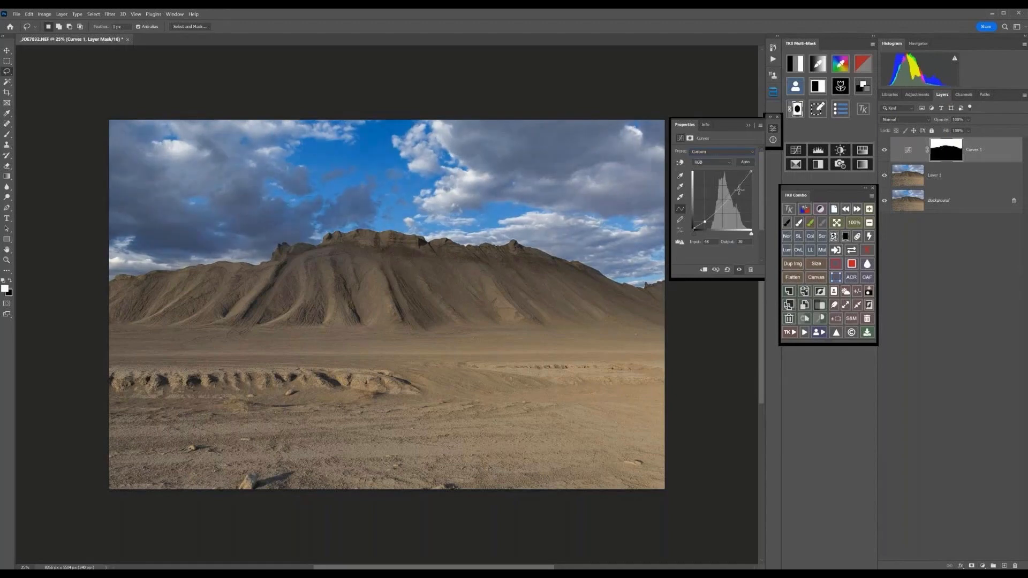
{"action": "left_click_drag", "start_coordinate": [739, 189], "coordinate": [738, 184]}
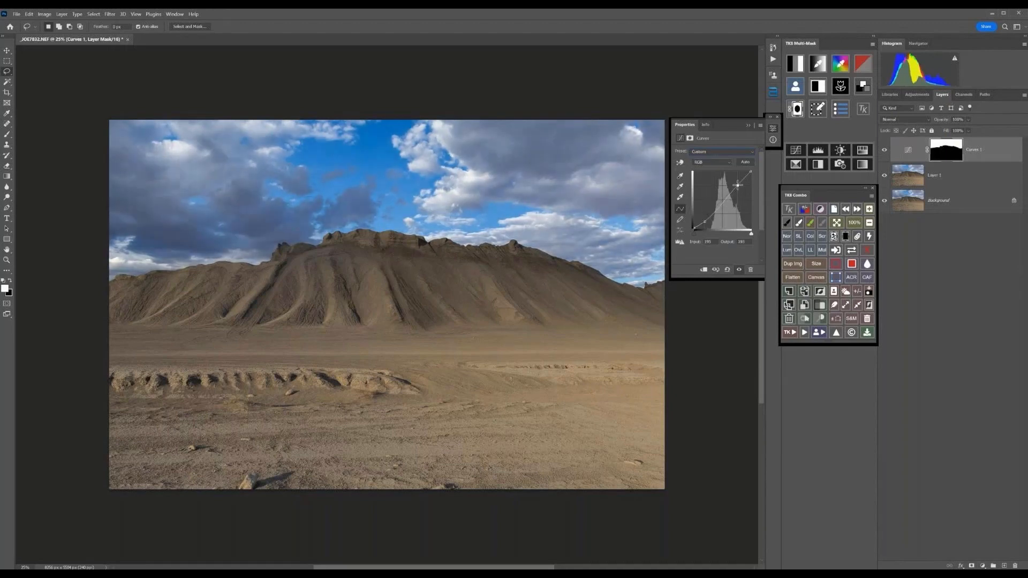
{"action": "left_click_drag", "start_coordinate": [738, 184], "coordinate": [738, 185]}
{"action": "left_click", "coordinate": [748, 125]}
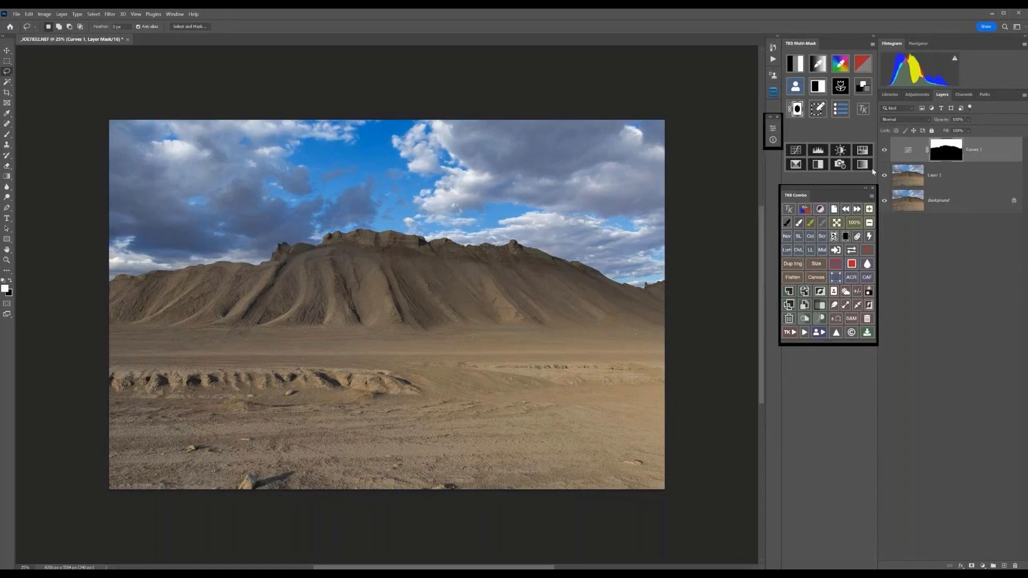
Compare the original Background layer alone with the full layer stack including the sky Curves adjustment.
{"action": "left_click", "coordinate": [884, 201], "text": "alt"}
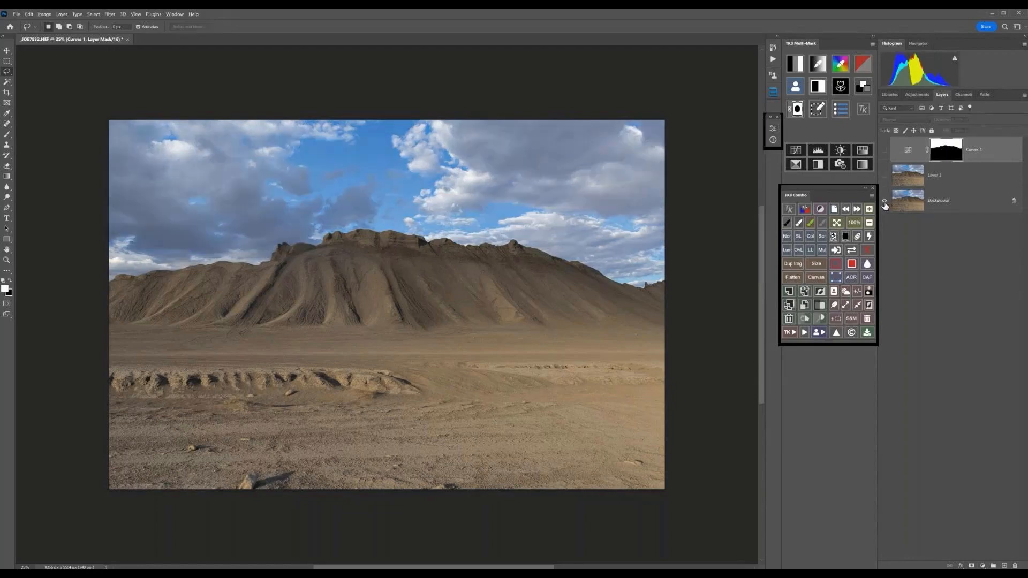
{"action": "left_click", "coordinate": [885, 201], "text": "alt"}
{"action": "left_click", "coordinate": [885, 203], "text": "alt"}
{"action": "left_click", "coordinate": [884, 202], "text": "alt"}
{"action": "left_click", "coordinate": [885, 202], "text": "alt"}
{"action": "left_click", "coordinate": [885, 202], "text": "alt"}
{"action": "left_click", "coordinate": [885, 202], "text": "alt"}
{"action": "left_click", "coordinate": [885, 202], "text": "alt"}
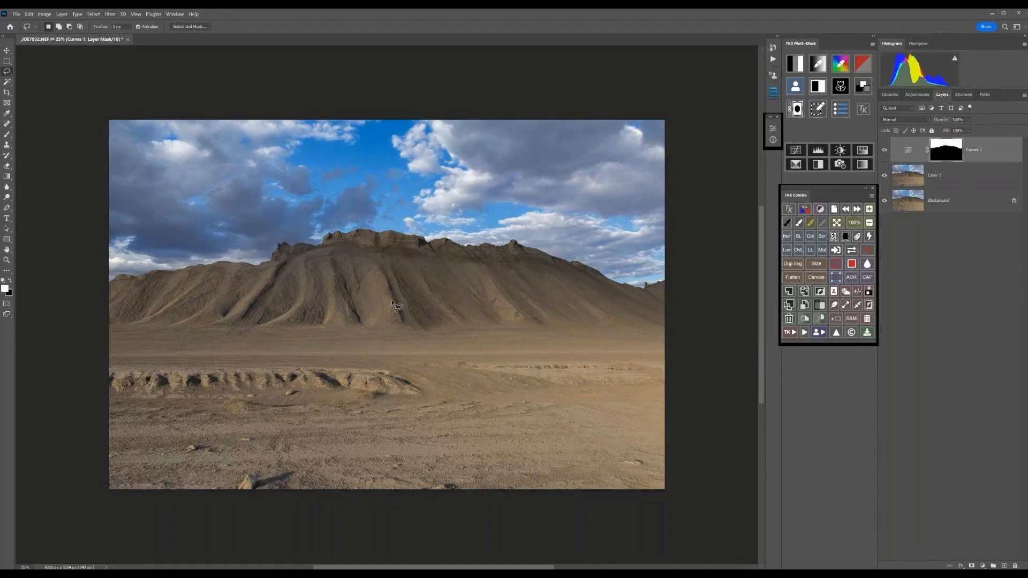
Add an Overlay Dodge layer for white paint and load the Darks-4 luminosity mask as an active selection.
{"action": "left_click", "coordinate": [818, 319]}
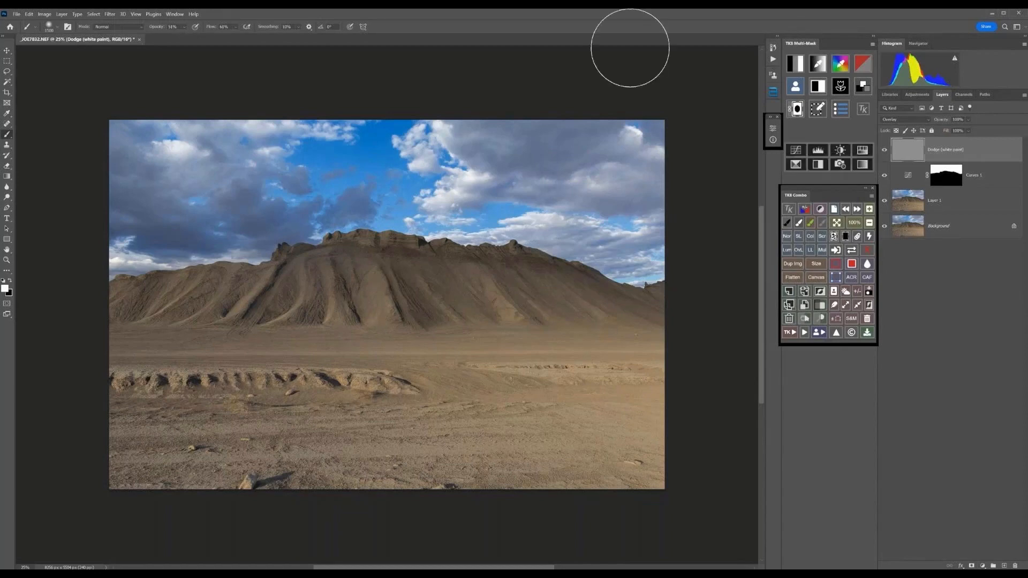
{"action": "left_click", "coordinate": [803, 65]}
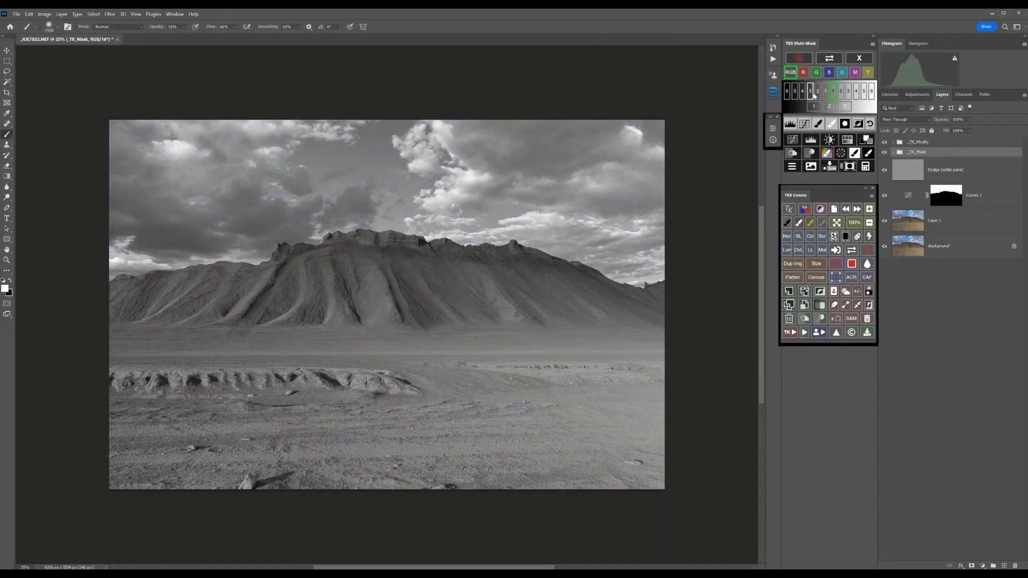
{"action": "left_click", "coordinate": [812, 93]}
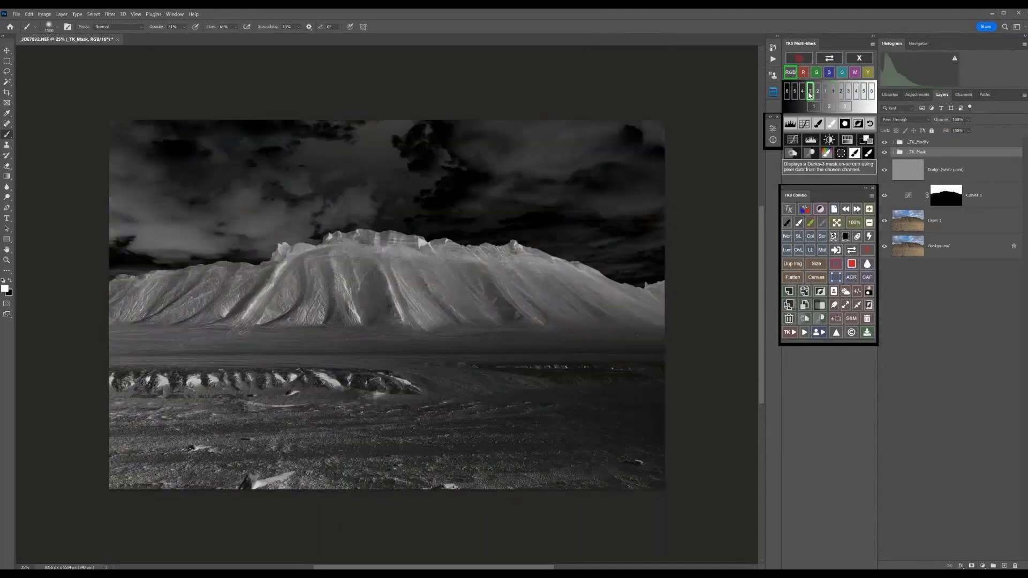
{"action": "left_click", "coordinate": [802, 93]}
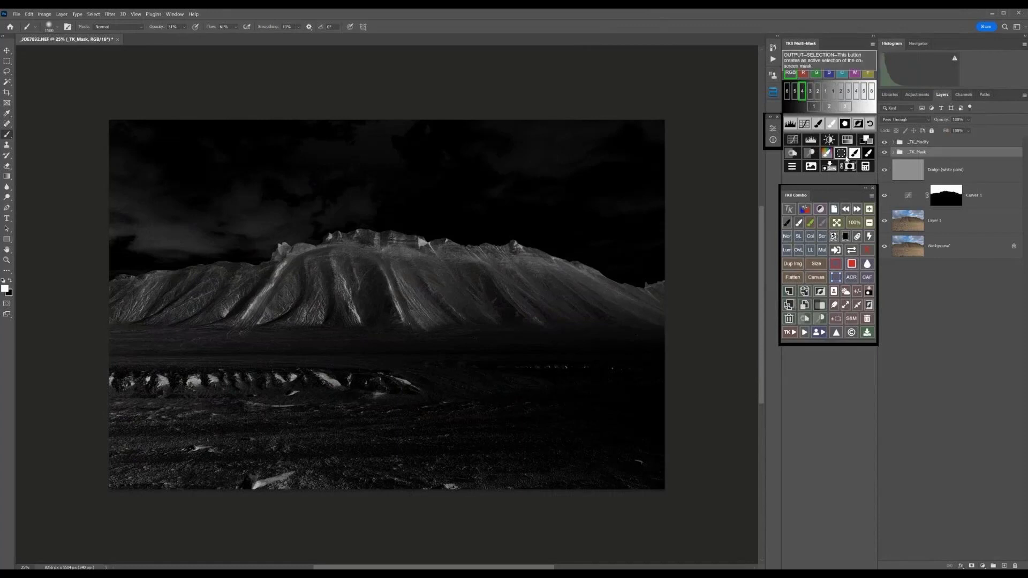
{"action": "left_click", "coordinate": [841, 154]}
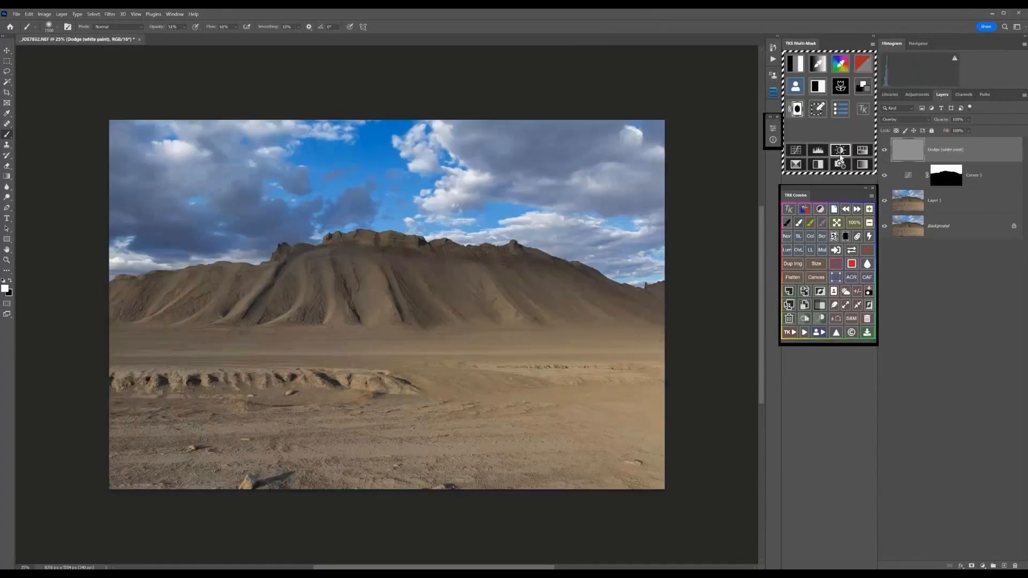
Set the brush opacity to 75% and paint white on the Dodge layer through the Darks-4 selection.
{"action": "left_click", "coordinate": [184, 26]}
{"action": "left_click_drag", "start_coordinate": [198, 37], "coordinate": [201, 38]}
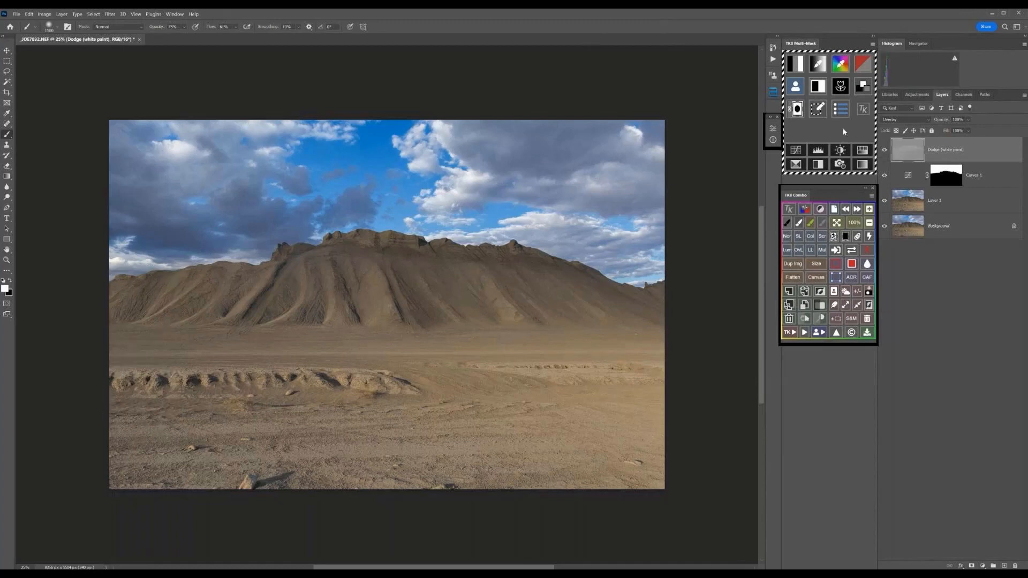
Compare the photo with and without the dodging by toggling the Dodge layer's visibility.
{"action": "left_click", "coordinate": [884, 150]}
{"action": "left_click", "coordinate": [885, 150]}
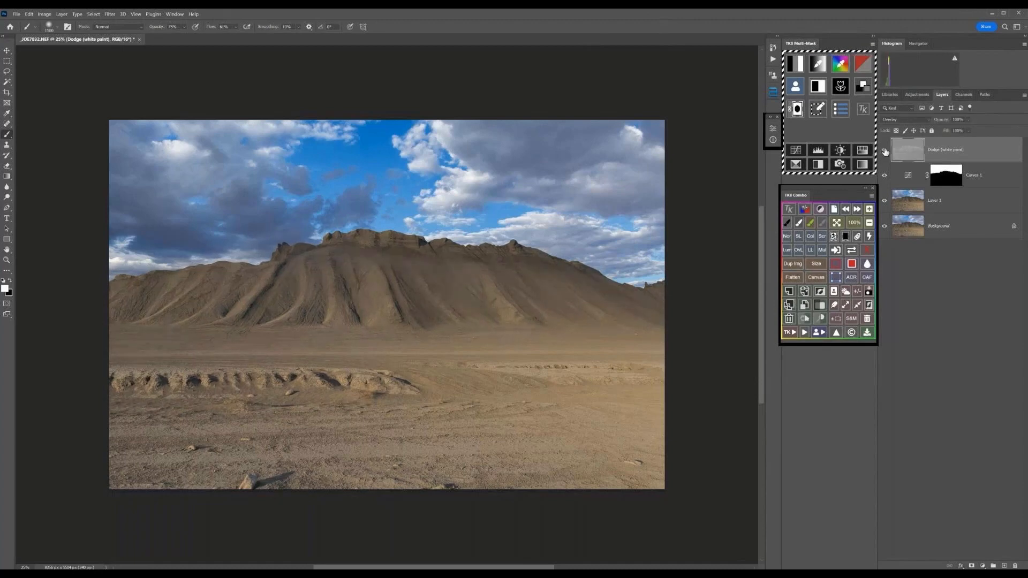
{"action": "left_click", "coordinate": [885, 151]}
{"action": "left_click", "coordinate": [885, 151]}
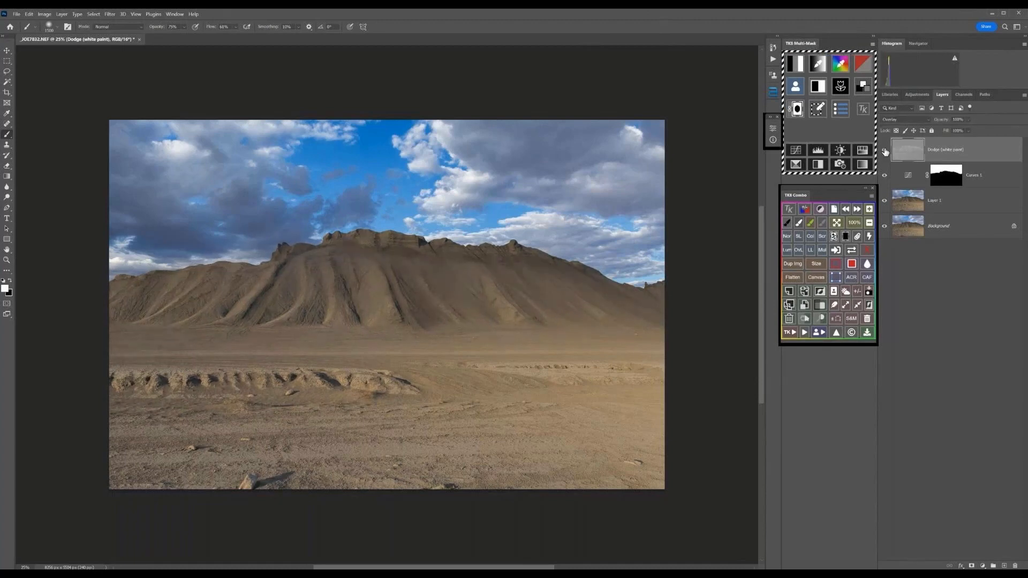
{"action": "left_click", "coordinate": [885, 151]}
{"action": "left_click", "coordinate": [885, 151]}
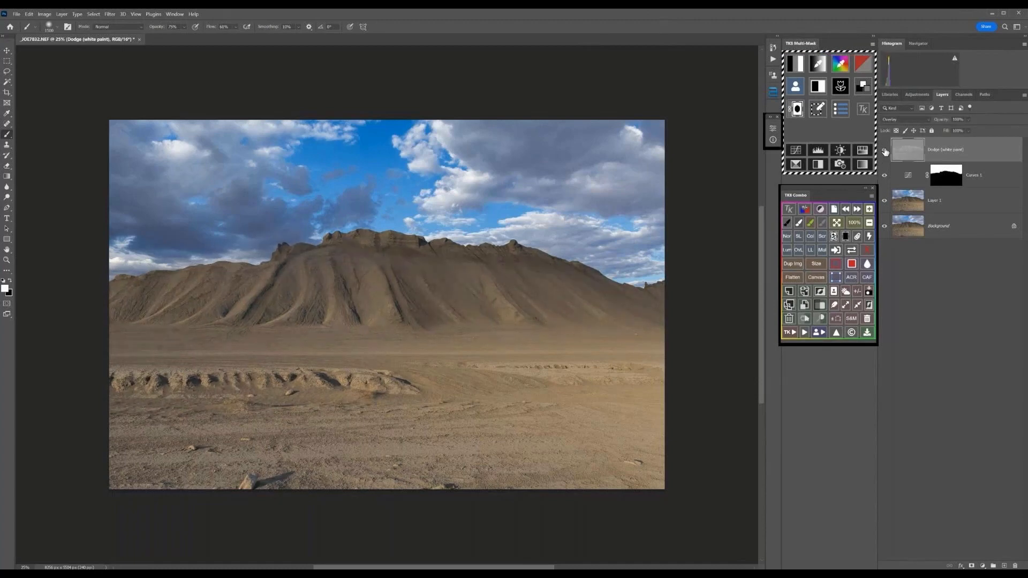
Hide the Dodge layer and add a Soft Light Burn layer for black paint above it.
{"action": "left_click", "coordinate": [885, 150]}
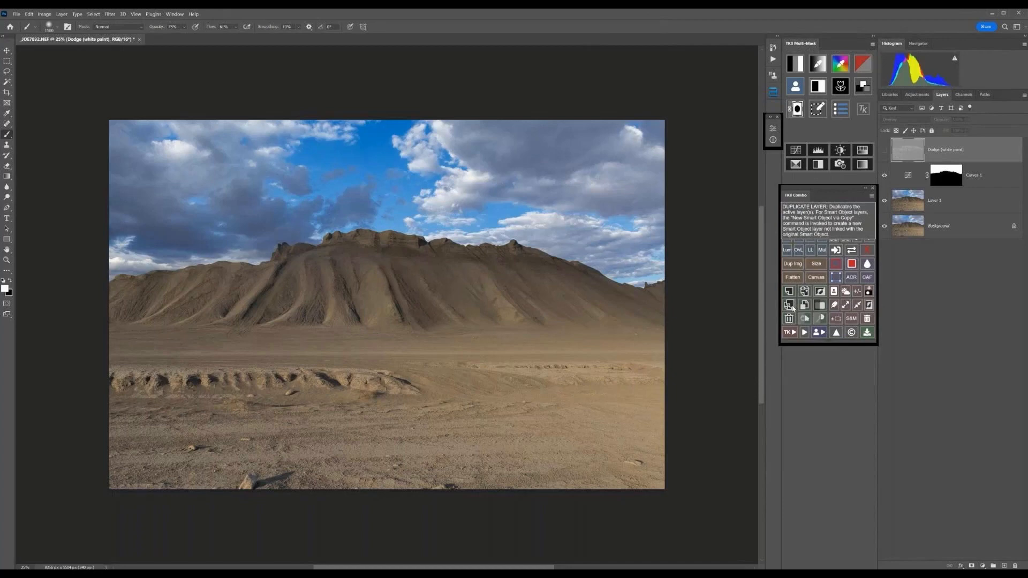
{"action": "left_click", "coordinate": [804, 319]}
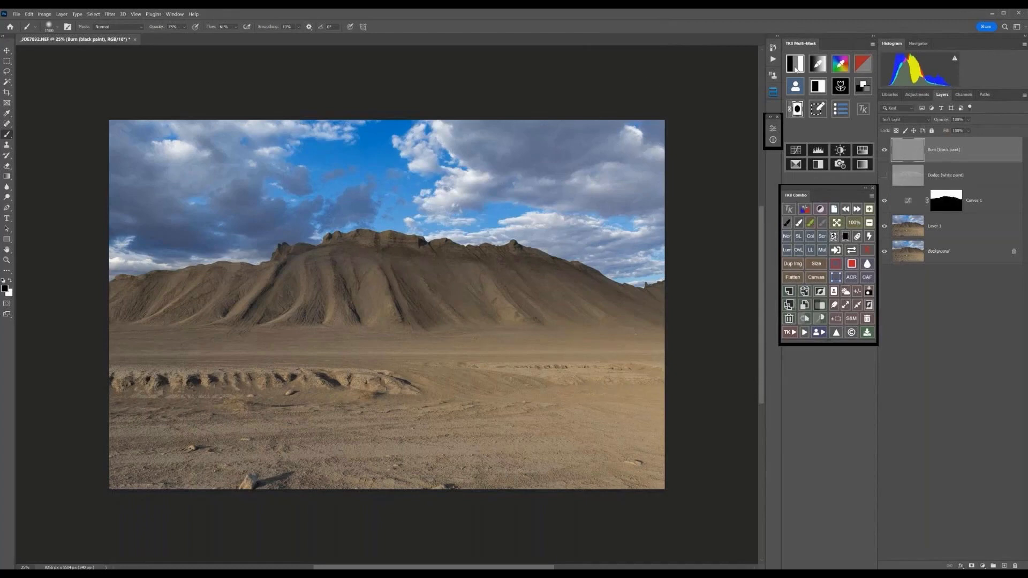
Preview the Darks-5 and Darks-4 luminosity masks and load Darks-5 as an active selection for the Burn layer.
{"action": "left_click", "coordinate": [796, 66]}
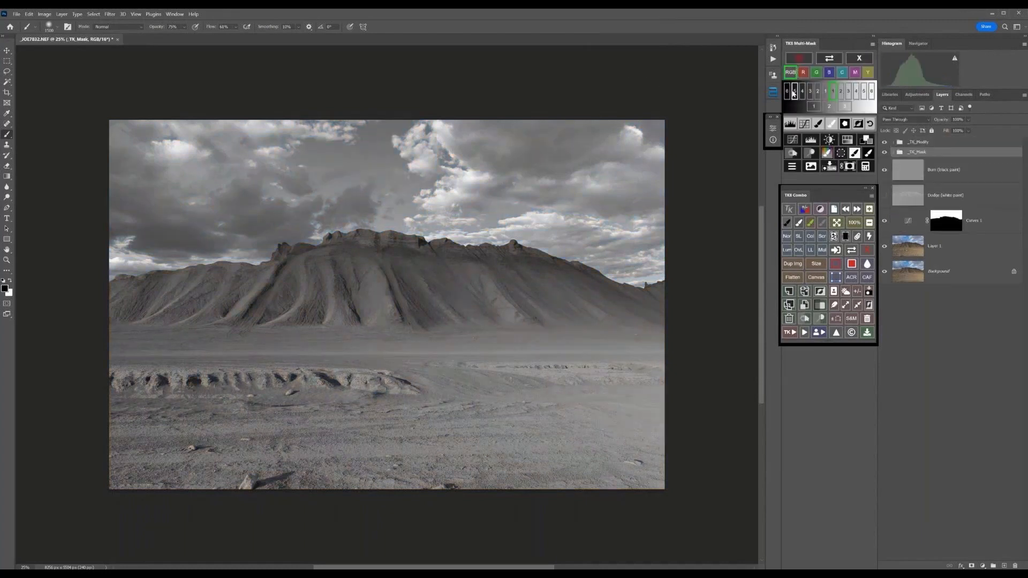
{"action": "left_click", "coordinate": [795, 92]}
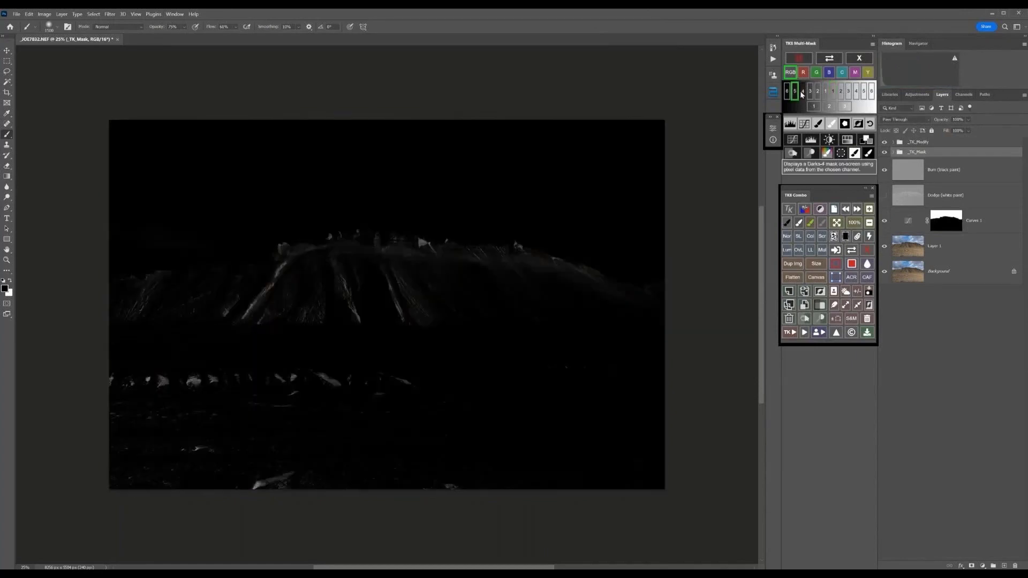
{"action": "left_click", "coordinate": [801, 92]}
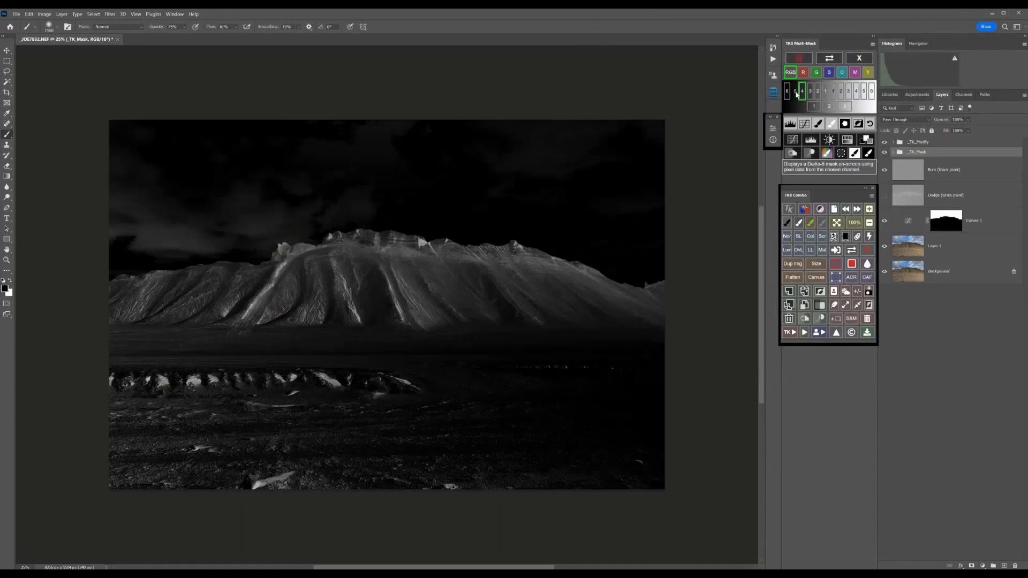
{"action": "left_click", "coordinate": [796, 92]}
{"action": "left_click", "coordinate": [842, 153]}
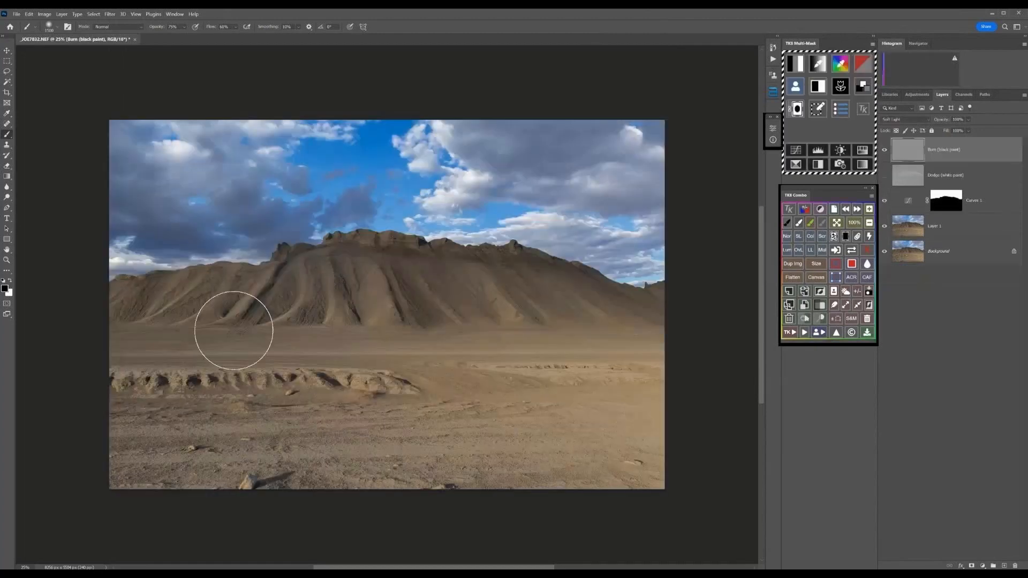
Raise the brush opacity, paint black on the Burn layer through the Darks-5 selection, and clear the selection.
{"action": "left_click", "coordinate": [184, 27]}
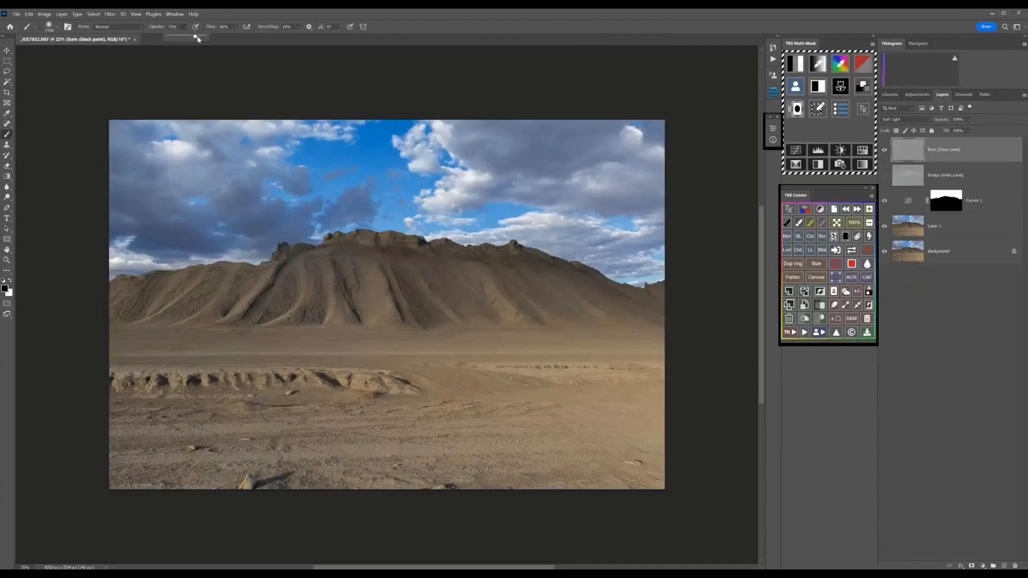
{"action": "left_click_drag", "start_coordinate": [198, 38], "coordinate": [202, 37]}
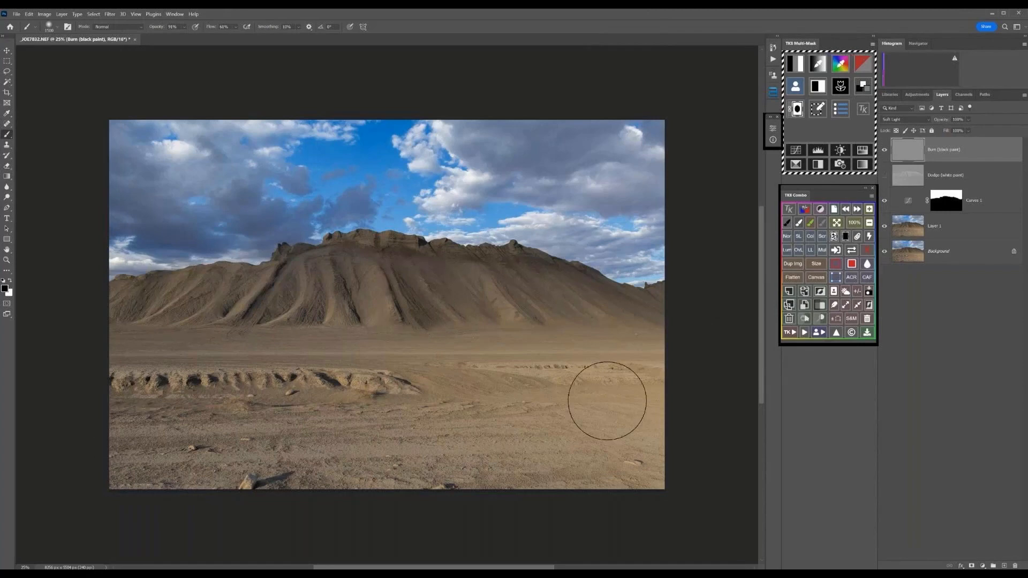
{"action": "left_click", "coordinate": [792, 333]}
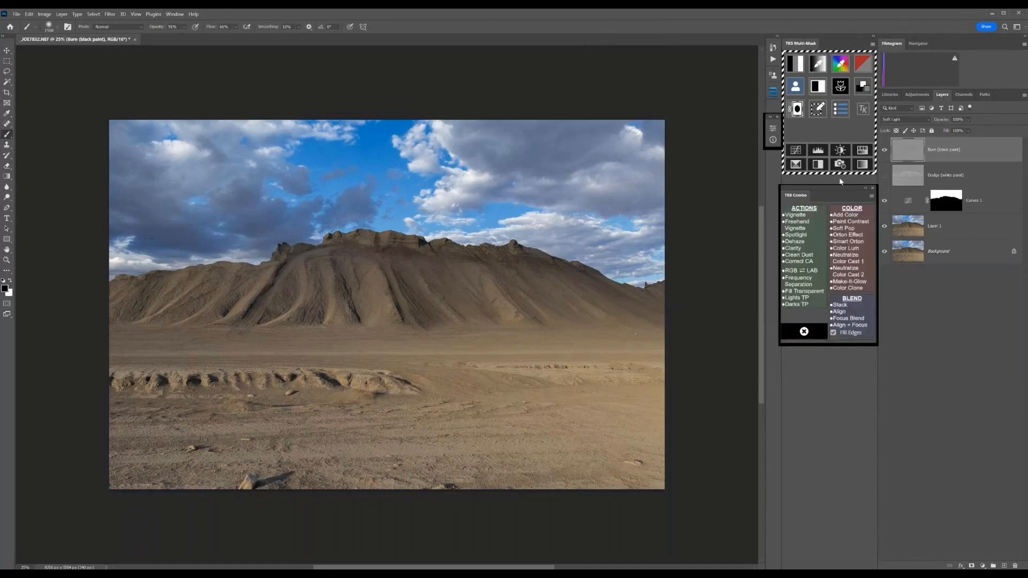
{"action": "left_click", "coordinate": [887, 311]}
{"action": "left_click", "coordinate": [804, 332]}
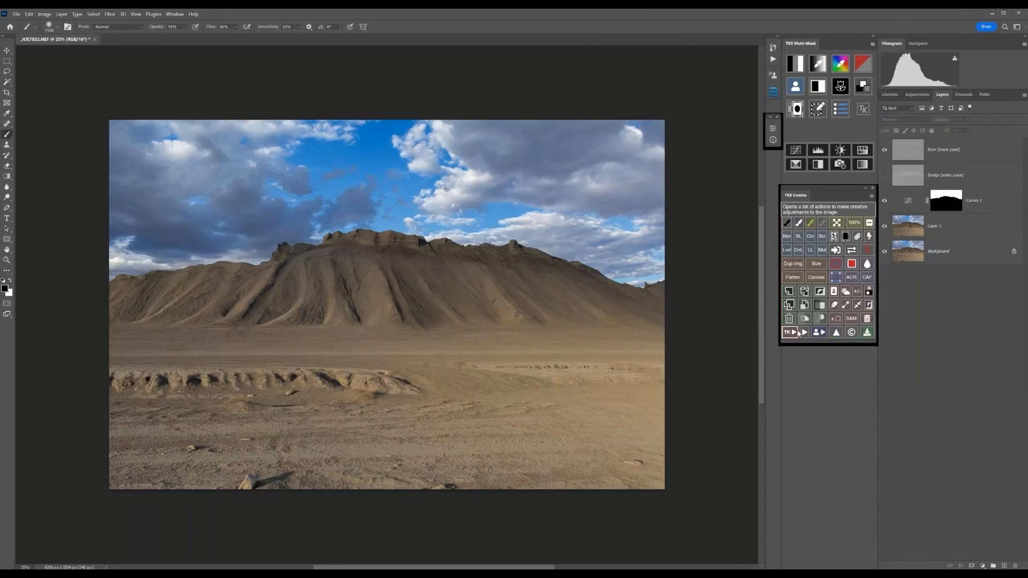
Run the Make-It-Glow action, accepting the proposed Gaussian Blur radius.
{"action": "left_click", "coordinate": [798, 333]}
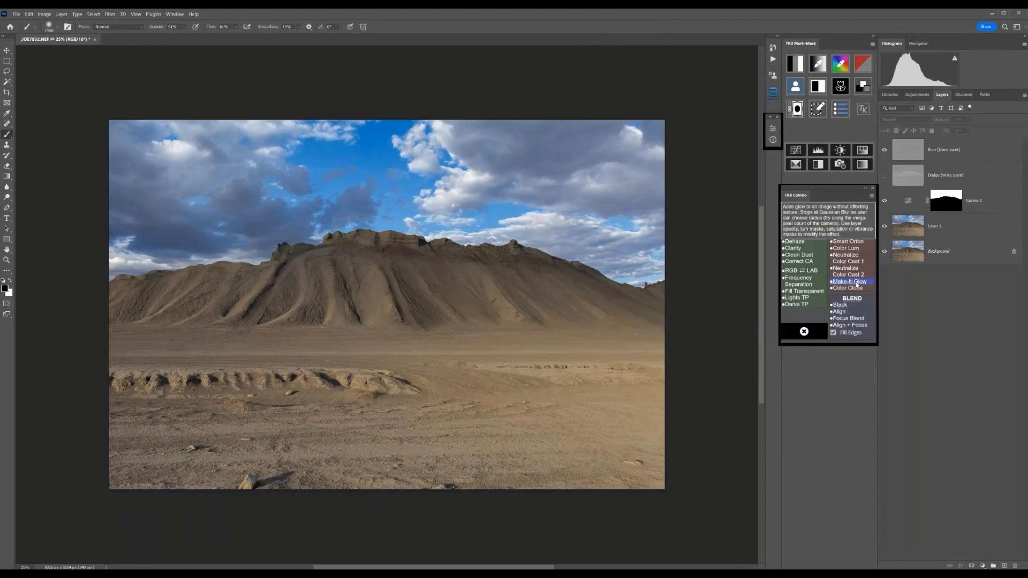
{"action": "left_click", "coordinate": [857, 284]}
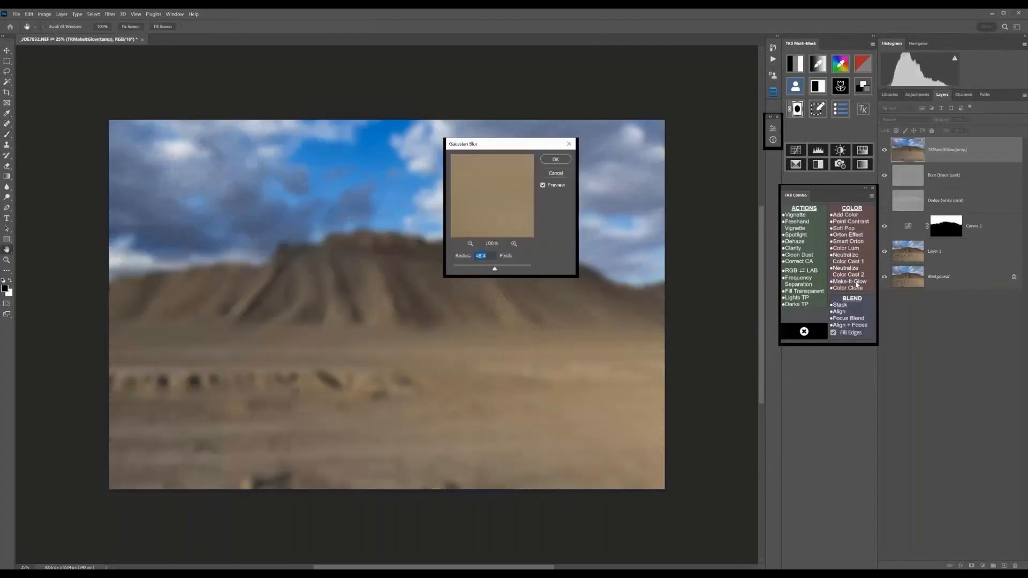
{"action": "left_click", "coordinate": [555, 160]}
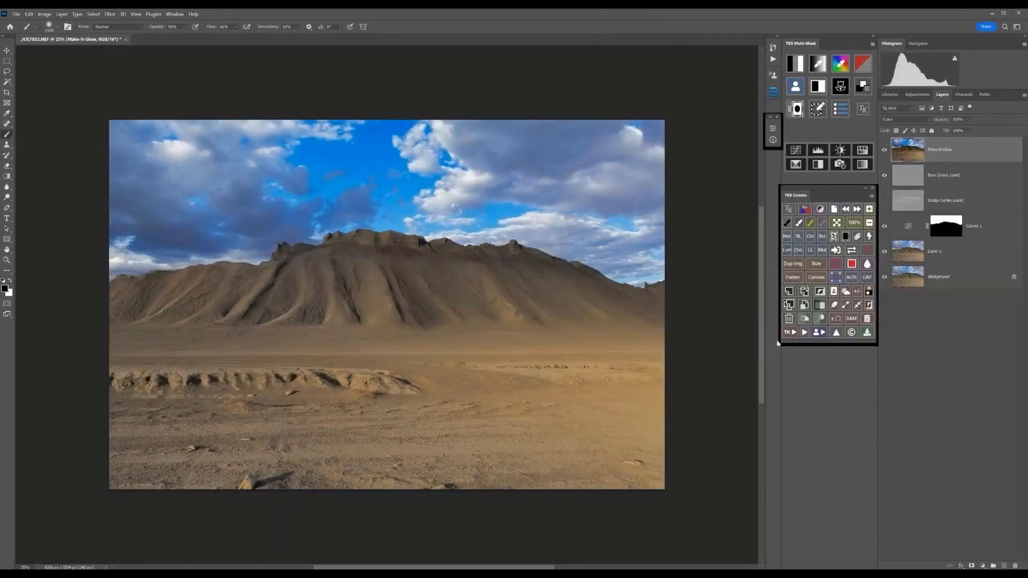
Compare the photo with and without the glow by toggling the Make-It-Glow layer's visibility.
{"action": "left_click", "coordinate": [885, 151]}
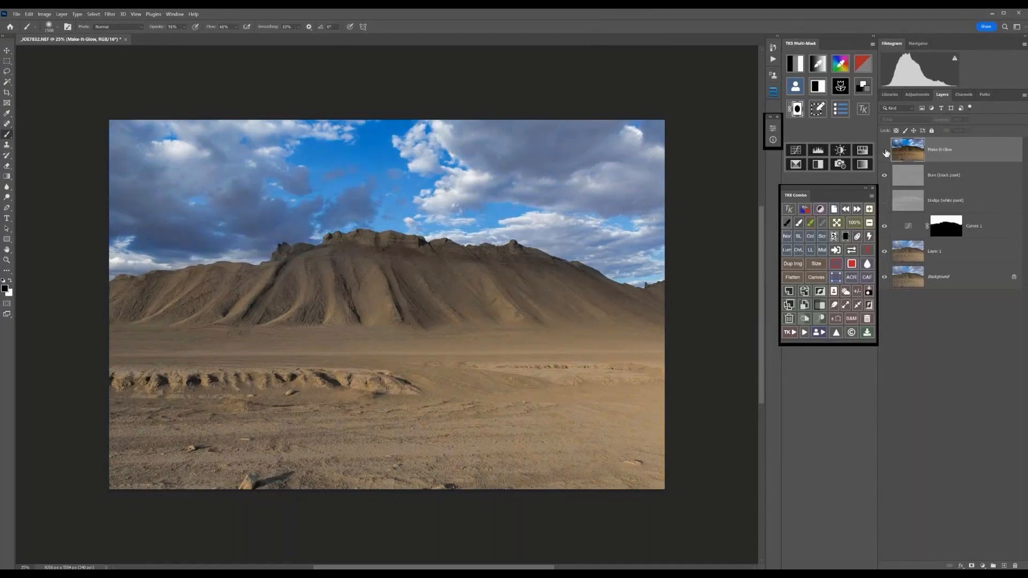
{"action": "left_click", "coordinate": [885, 151]}
{"action": "left_click", "coordinate": [885, 151]}
{"action": "left_click", "coordinate": [885, 150]}
{"action": "left_click", "coordinate": [885, 151]}
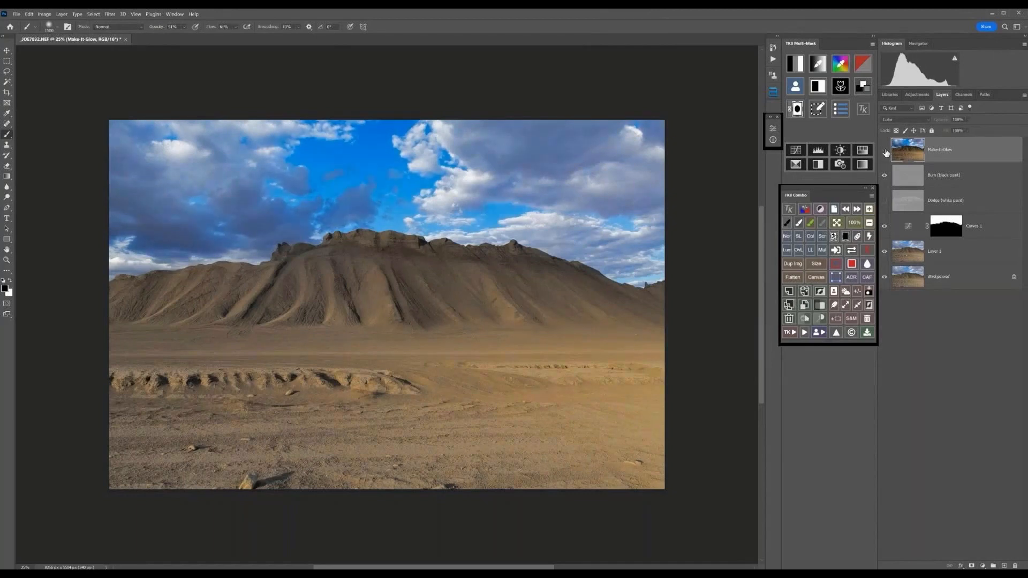
{"action": "left_click", "coordinate": [885, 150]}
{"action": "left_click", "coordinate": [885, 151]}
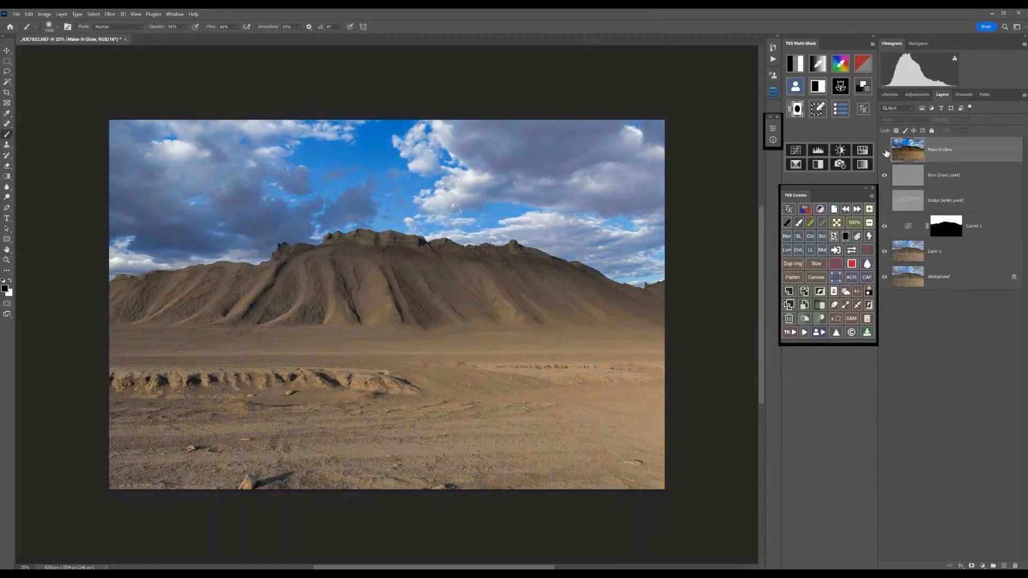
{"action": "left_click", "coordinate": [885, 150]}
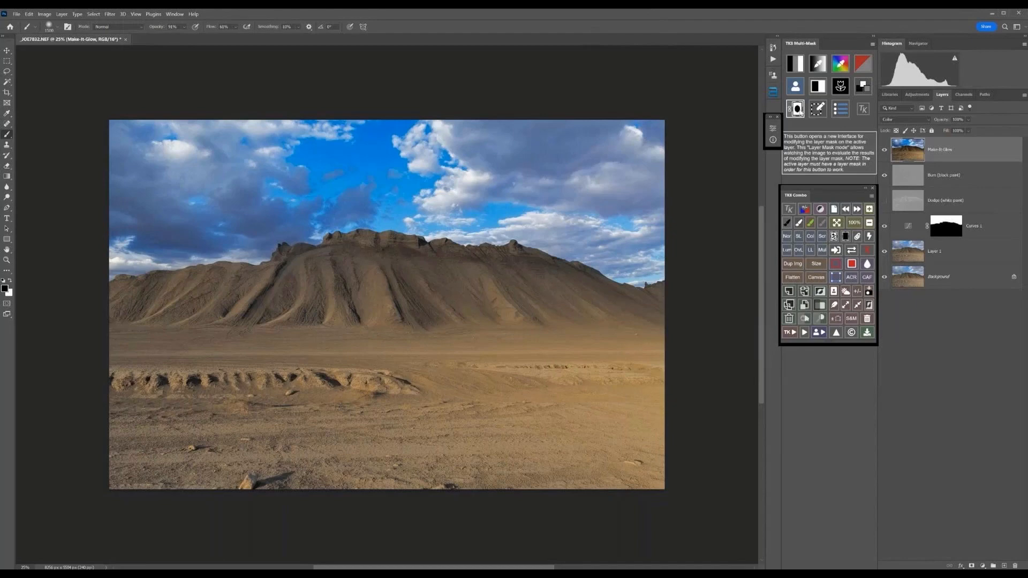
Add a layer mask to the Make-It-Glow layer, try Lights-4 and Lights-3, and apply the Lights-2 luminosity mask.
{"action": "left_click", "coordinate": [798, 109]}
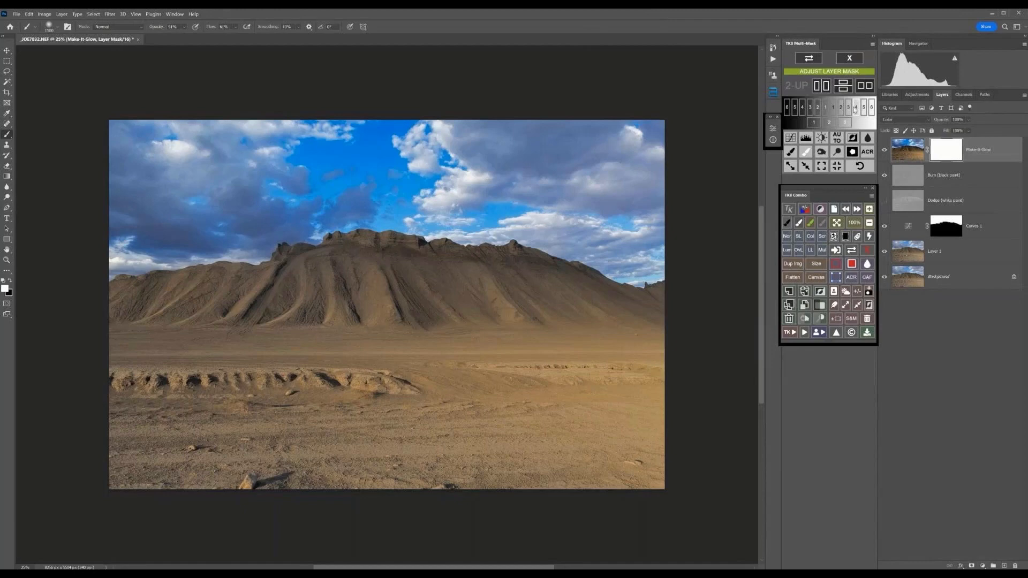
{"action": "left_click", "coordinate": [855, 109]}
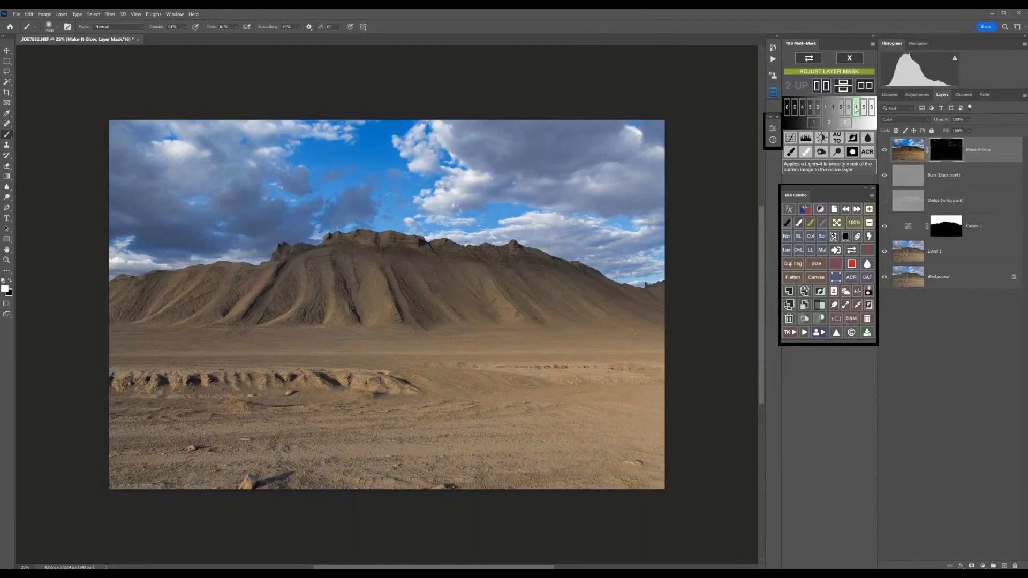
{"action": "left_click", "coordinate": [852, 109]}
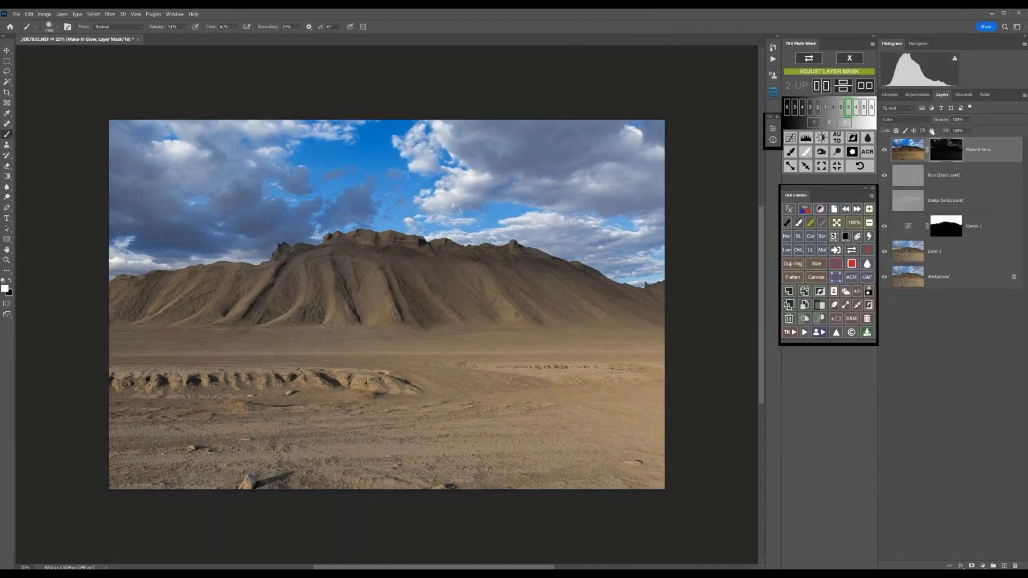
{"action": "left_click", "coordinate": [842, 110]}
{"action": "left_click", "coordinate": [854, 61]}
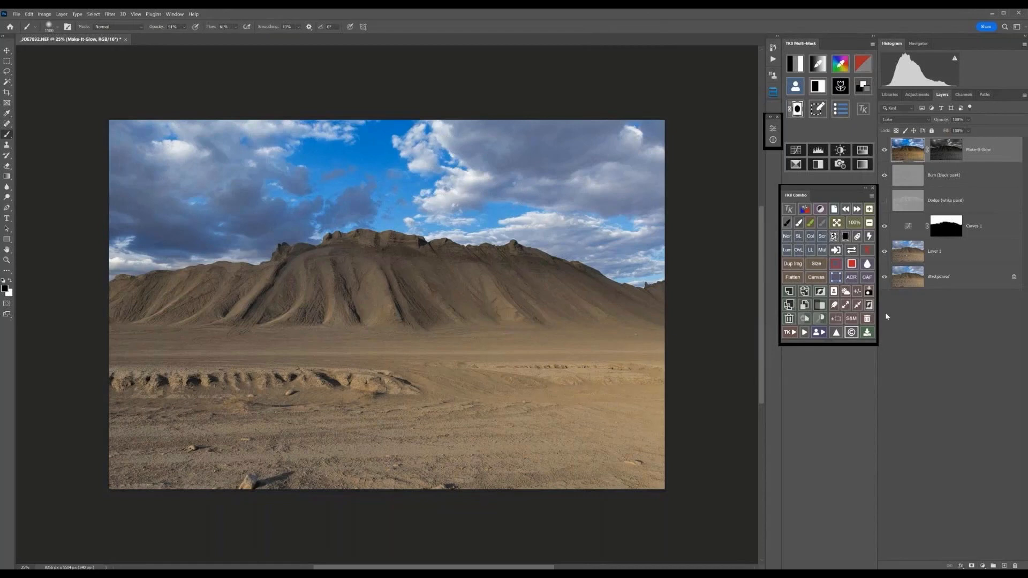
Add another Soft Light Burn layer above Make-It-Glow and create a Color mask sampled from the grey-blue clouds.
{"action": "left_click", "coordinate": [803, 320]}
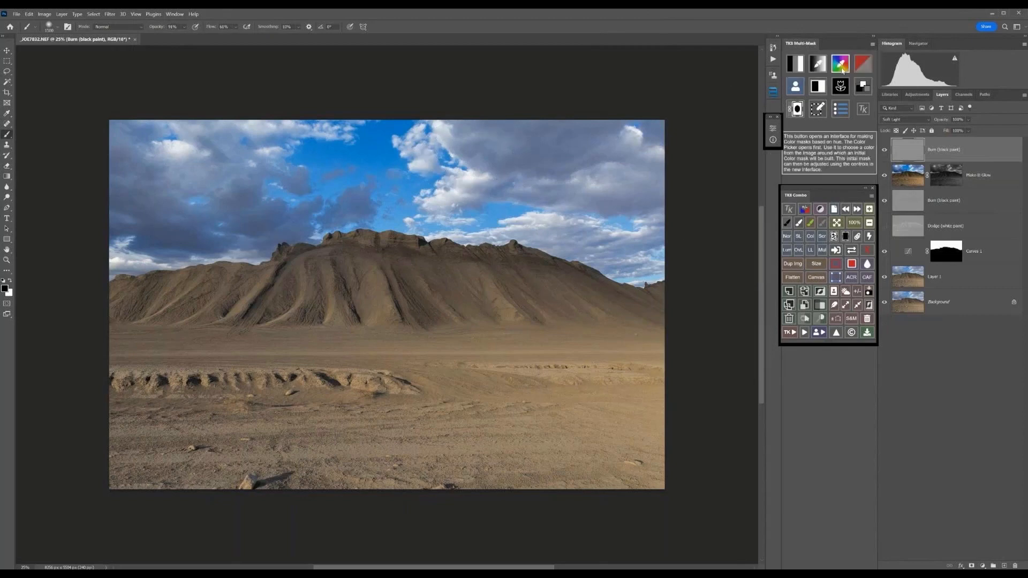
{"action": "left_click", "coordinate": [842, 68]}
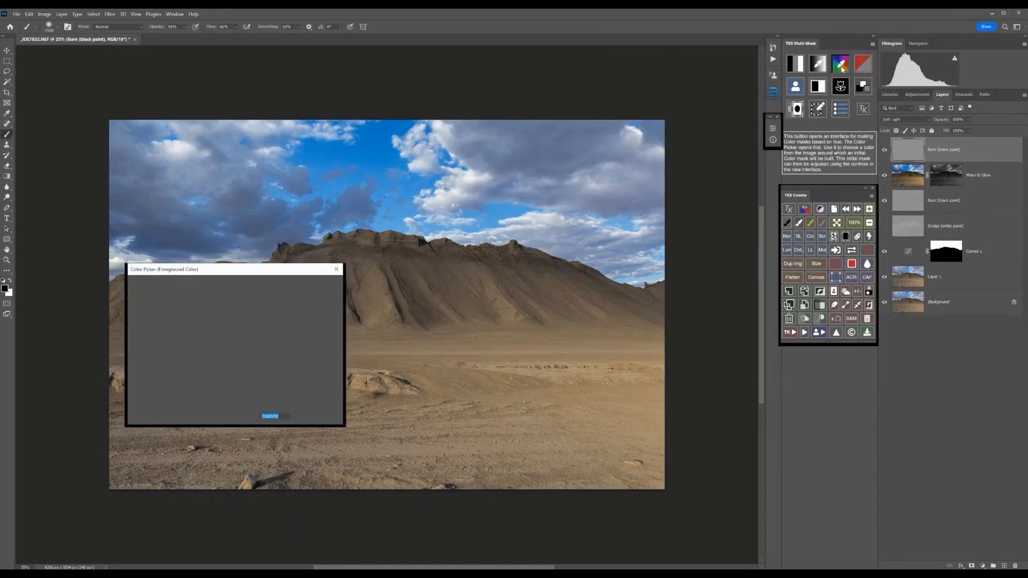
{"action": "left_click", "coordinate": [490, 165]}
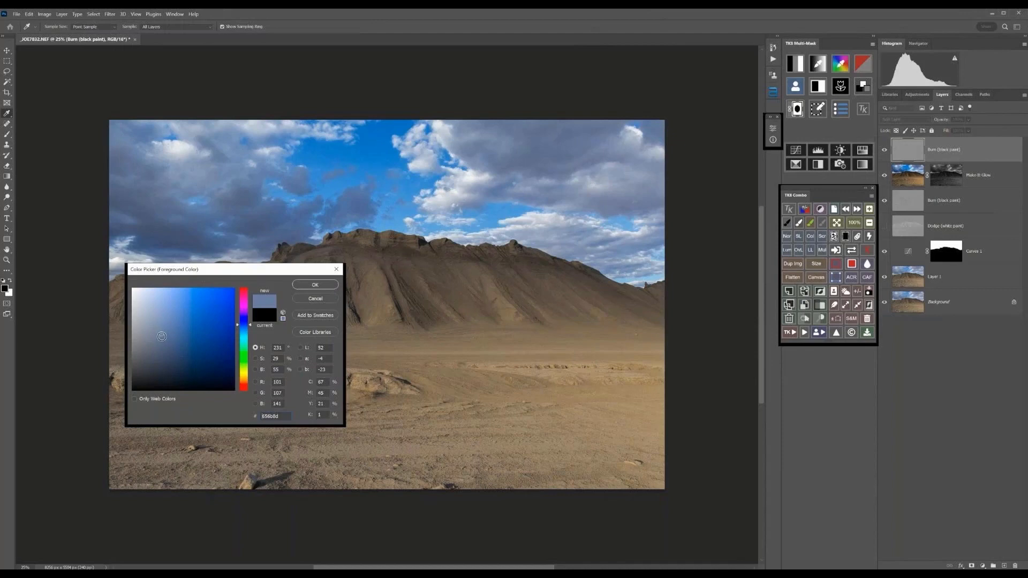
{"action": "left_click", "coordinate": [314, 285]}
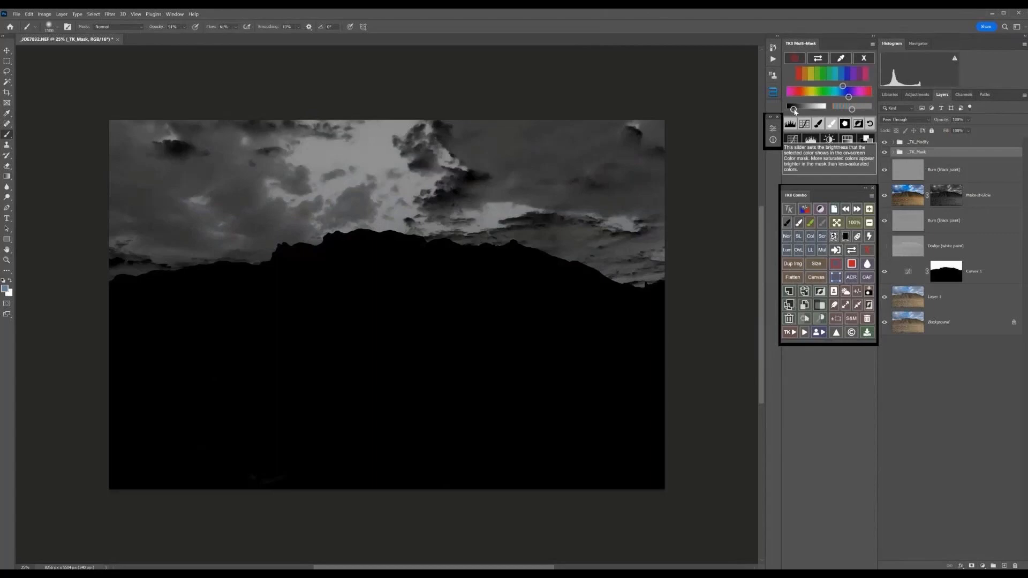
Try brightening the clouds in the Color mask and open its Levels adjustment.
{"action": "left_click_drag", "start_coordinate": [795, 112], "coordinate": [823, 110]}
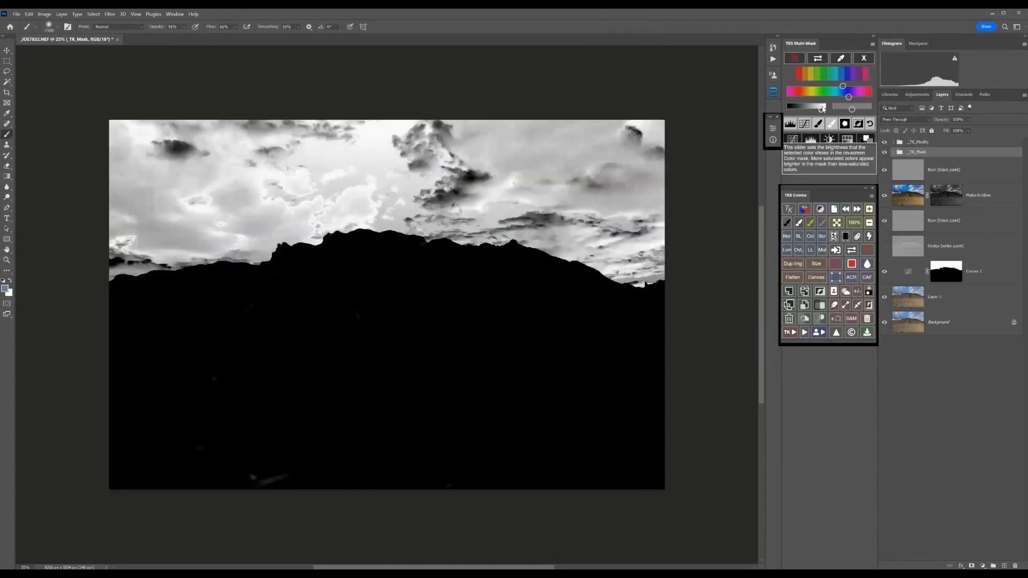
{"action": "left_click_drag", "start_coordinate": [822, 110], "coordinate": [796, 120]}
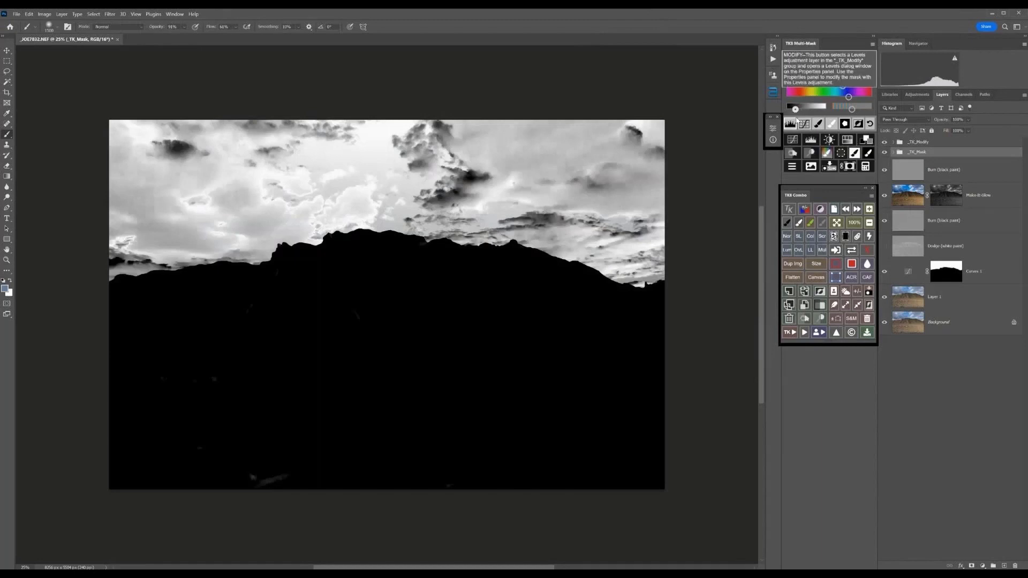
{"action": "left_click", "coordinate": [796, 122]}
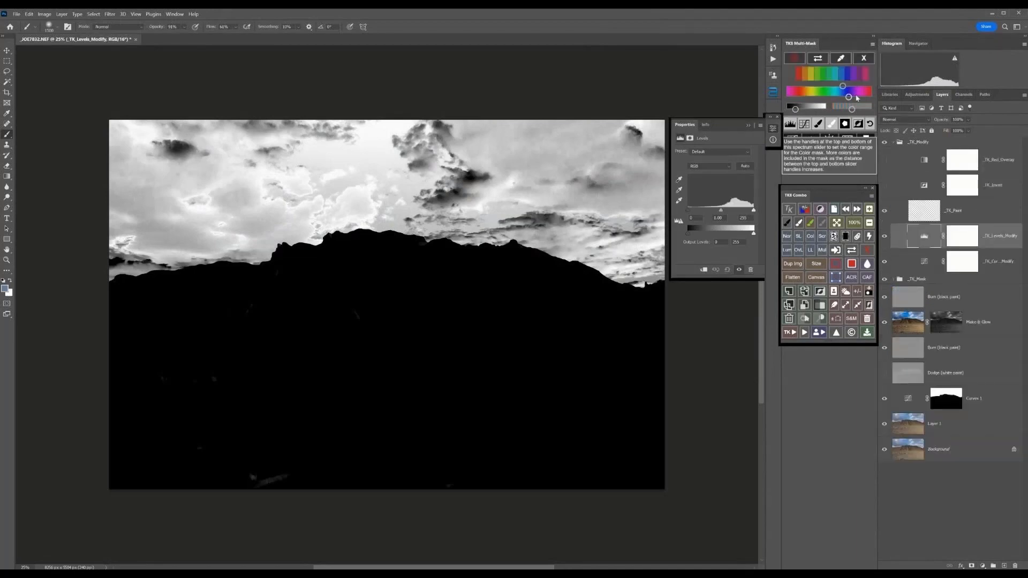
Resample the Color mask from a lighter cloud tone and load it as an active selection on the top Burn layer.
{"action": "left_click", "coordinate": [841, 58]}
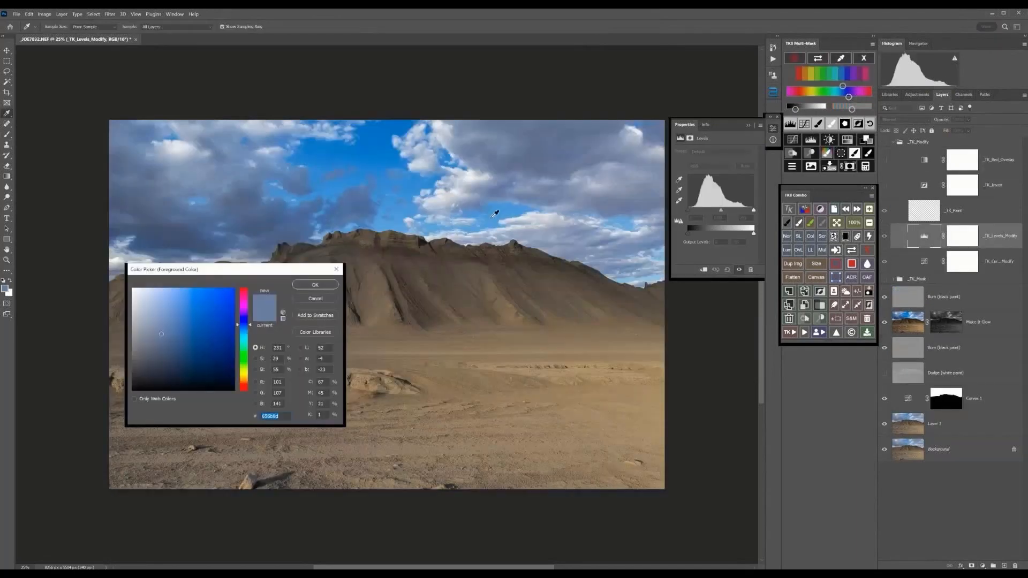
{"action": "left_click", "coordinate": [492, 169]}
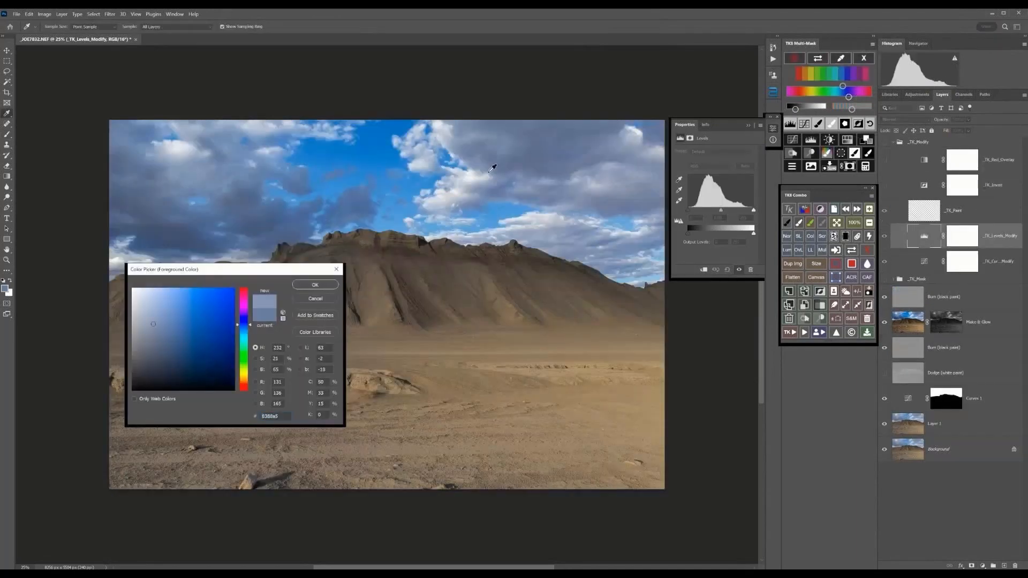
{"action": "left_click", "coordinate": [336, 284]}
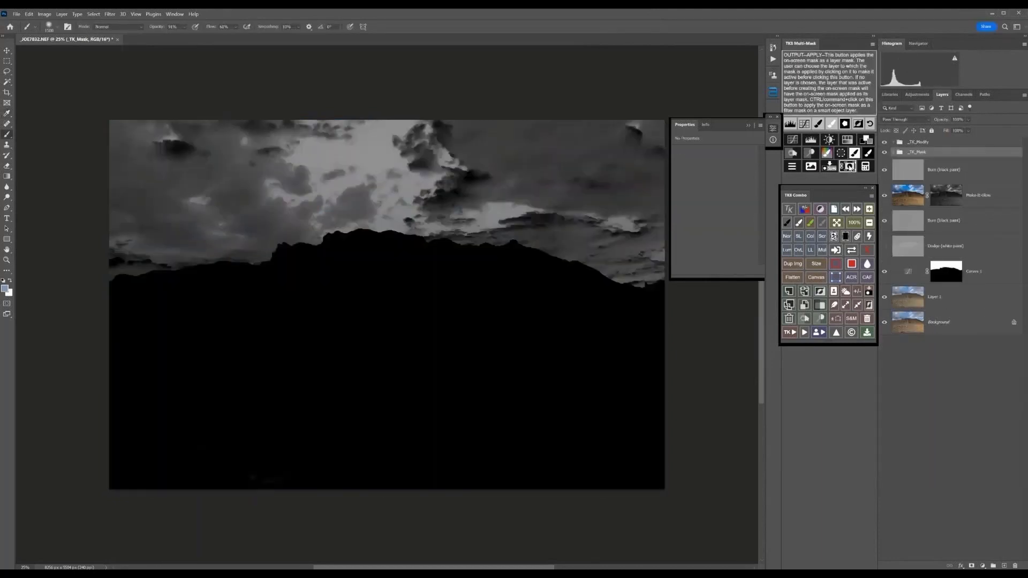
{"action": "left_click", "coordinate": [843, 157]}
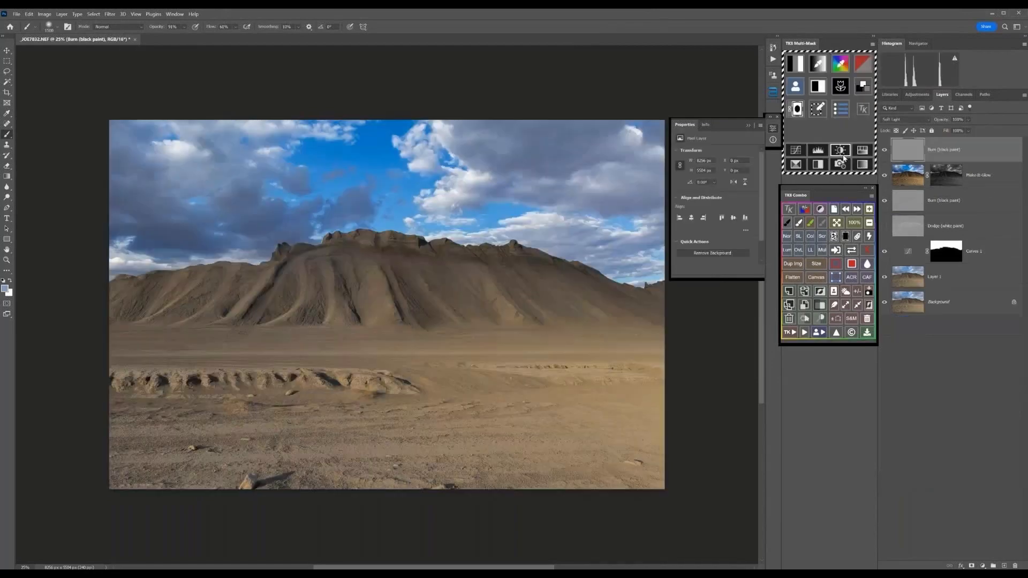
Choose a white brush, adjust its opacity, and paint over the clouds on the top Burn layer through the color selection.
{"action": "left_click", "coordinate": [750, 127]}
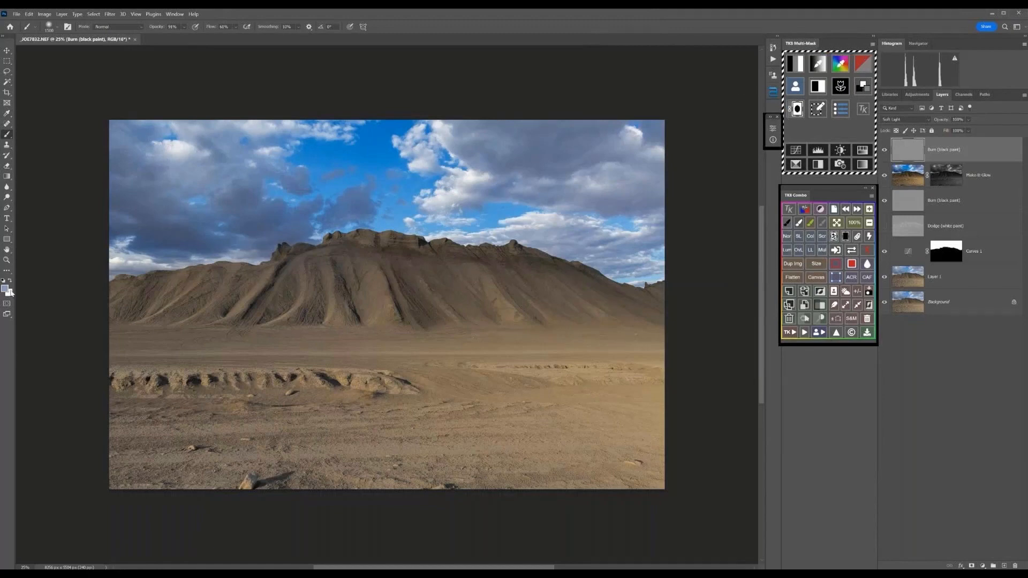
{"action": "left_click", "coordinate": [799, 224]}
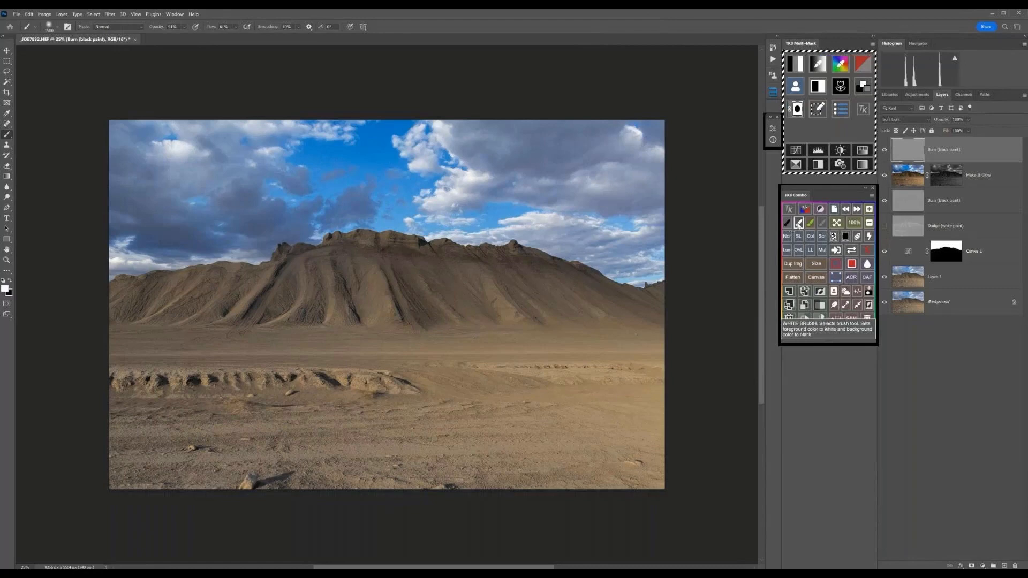
{"action": "left_click", "coordinate": [184, 27]}
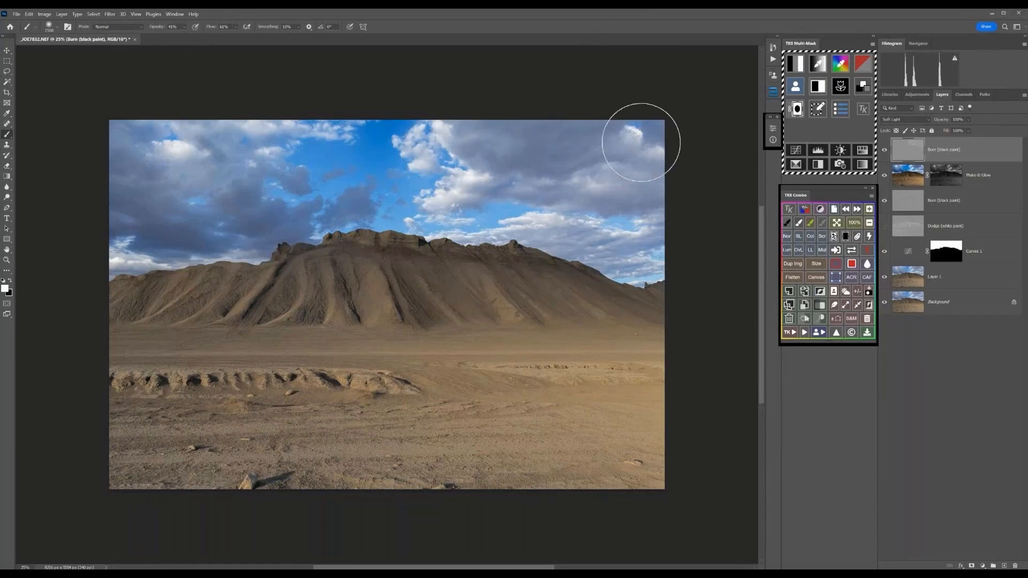
Compare the clouds with and without the white painting by toggling the top Burn layer's visibility.
{"action": "left_click", "coordinate": [885, 152]}
{"action": "left_click", "coordinate": [885, 152]}
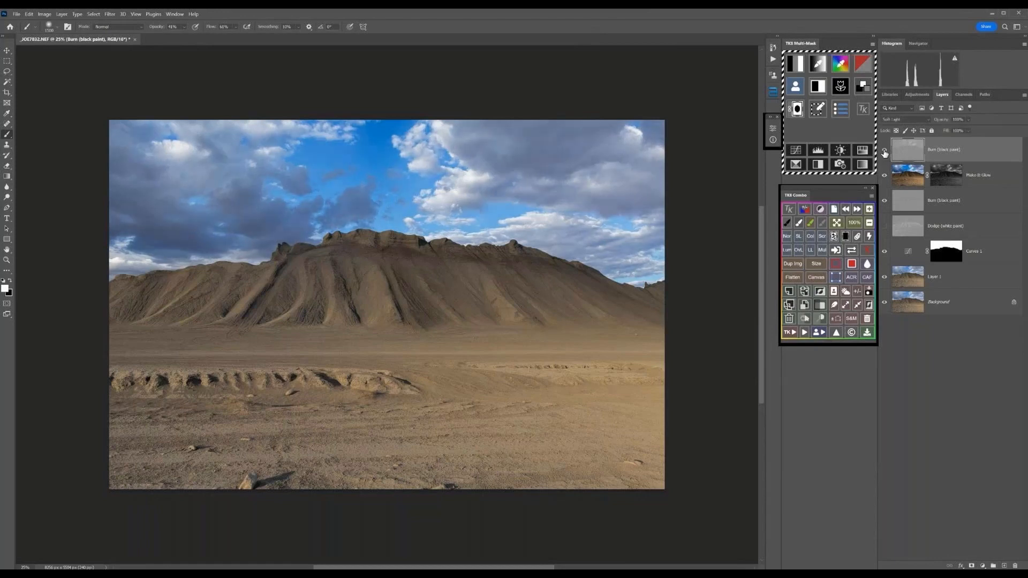
{"action": "left_click", "coordinate": [884, 152]}
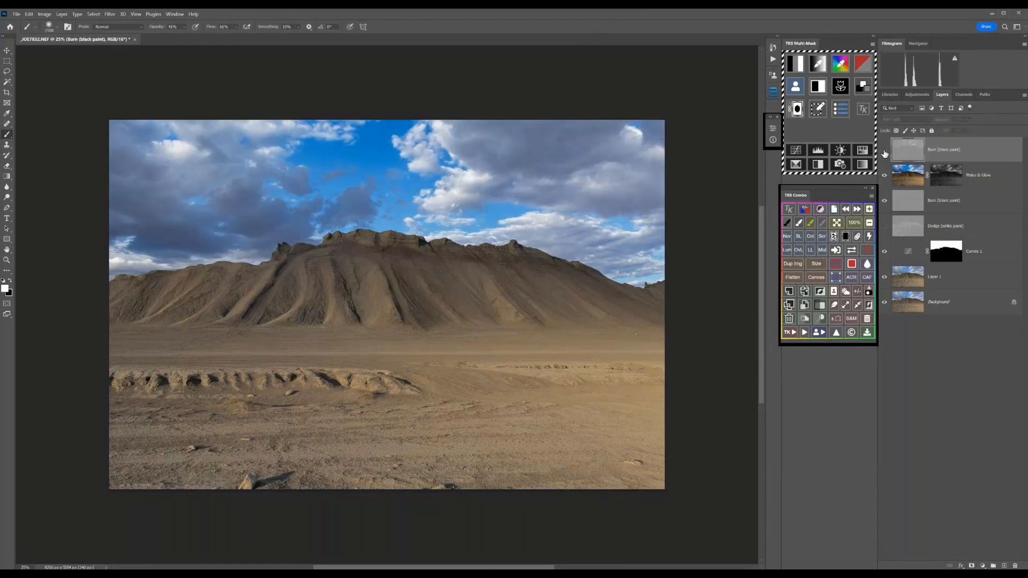
{"action": "left_click", "coordinate": [885, 153]}
{"action": "left_click", "coordinate": [885, 152]}
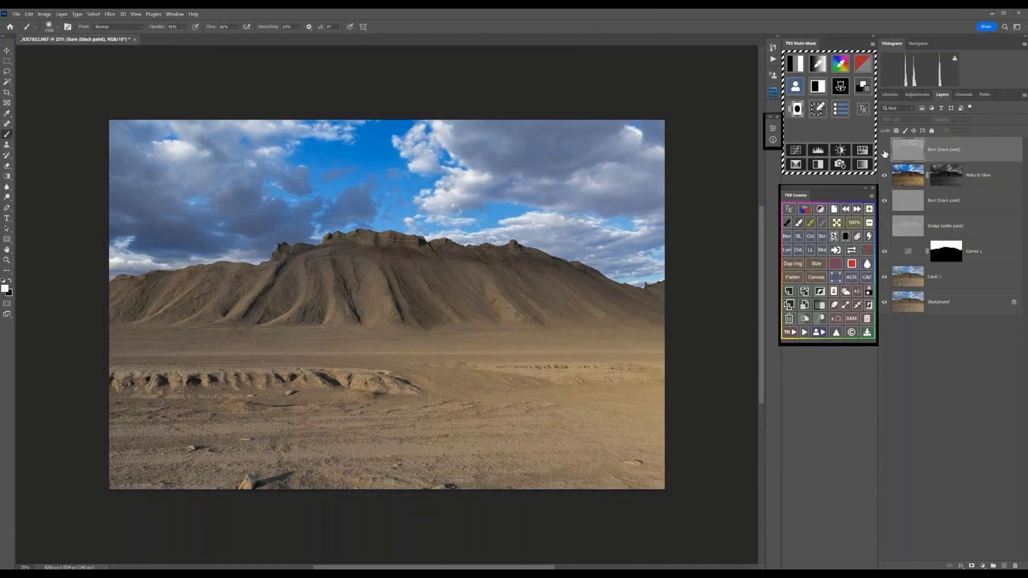
{"action": "left_click", "coordinate": [884, 152]}
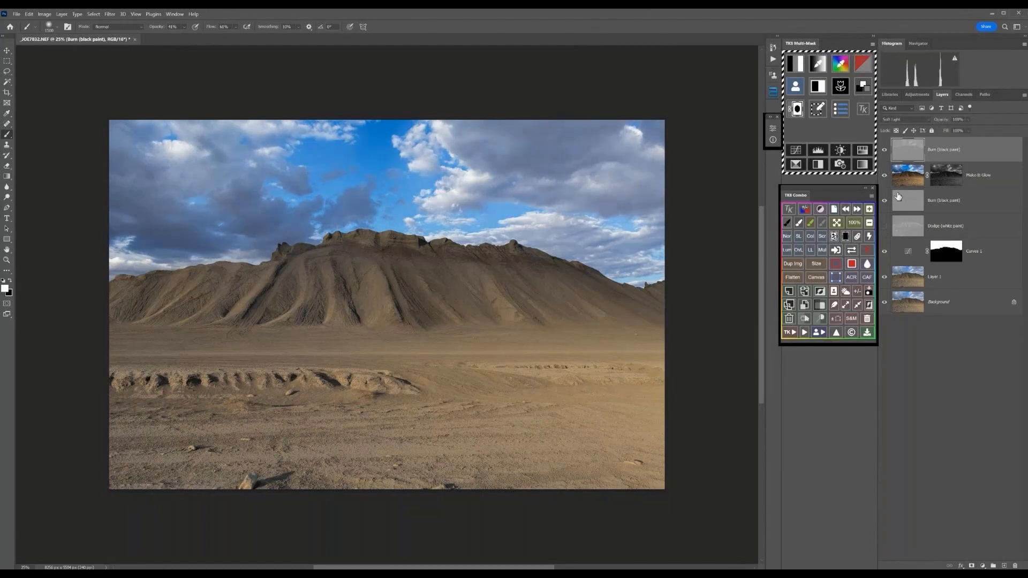
Run the Lights TP action to add a Lights Triple Play group of luminosity-masked layers.
{"action": "left_click", "coordinate": [789, 333]}
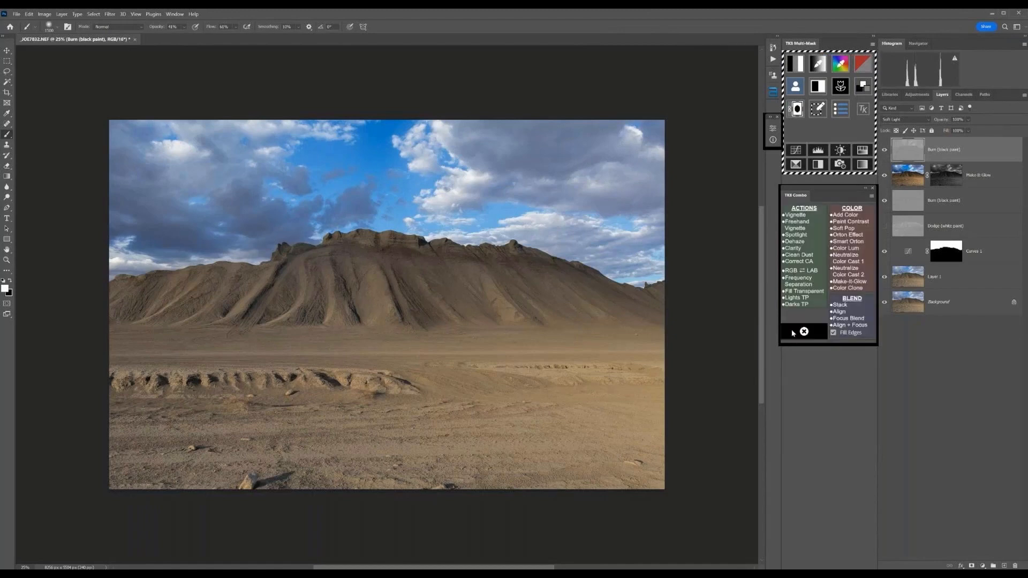
{"action": "left_click", "coordinate": [802, 300]}
{"action": "left_click", "coordinate": [448, 228]}
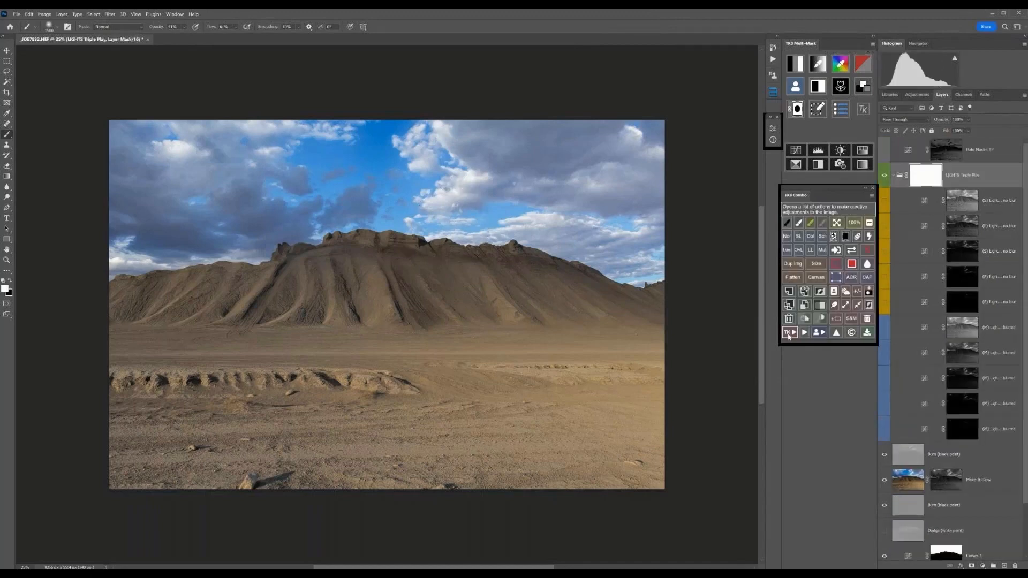
Run the Darks TP action with its proposed Gaussian Blur radius to add a Darks Triple Play group.
{"action": "left_click", "coordinate": [789, 333]}
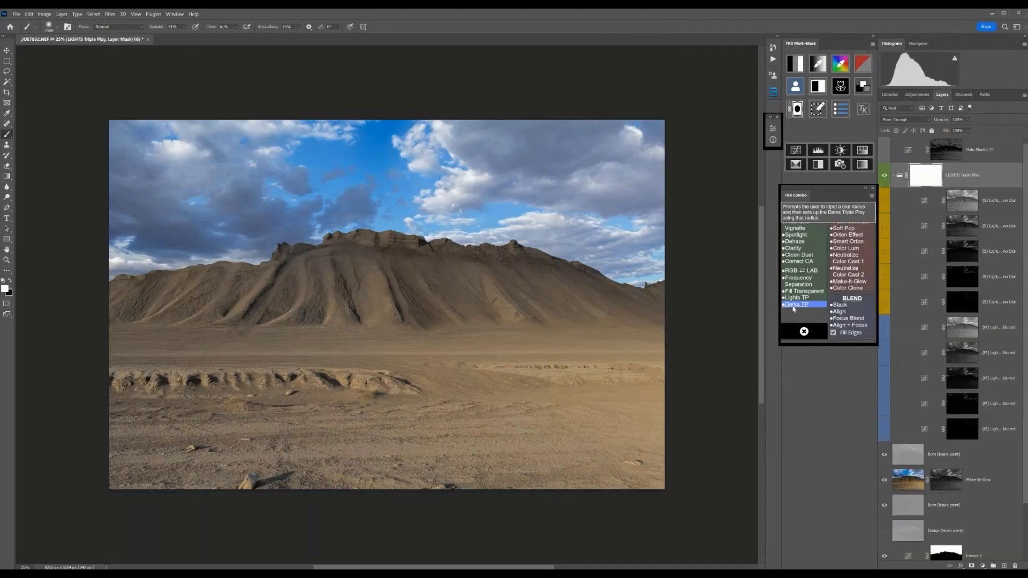
{"action": "left_click", "coordinate": [796, 305]}
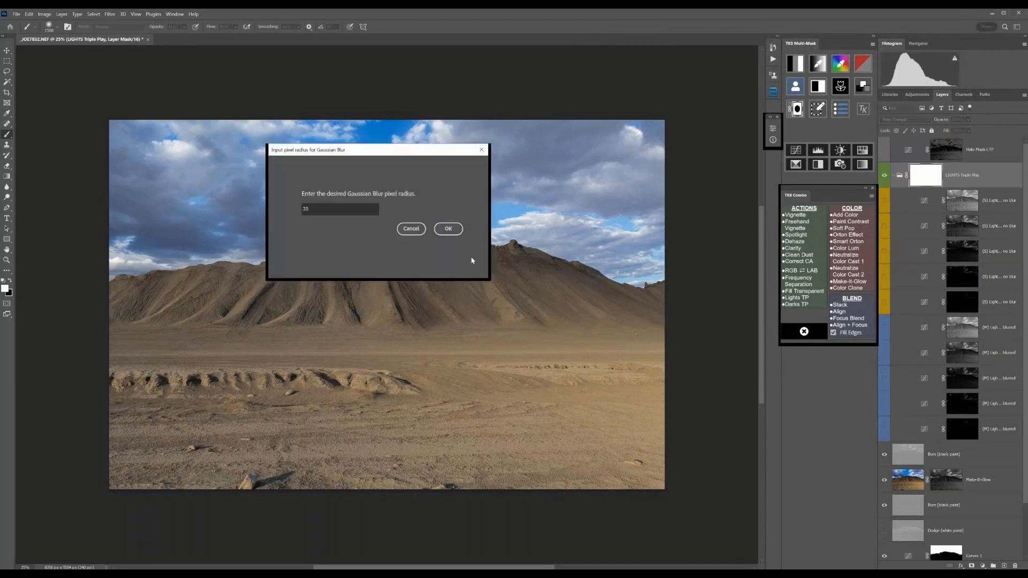
{"action": "left_click", "coordinate": [449, 229]}
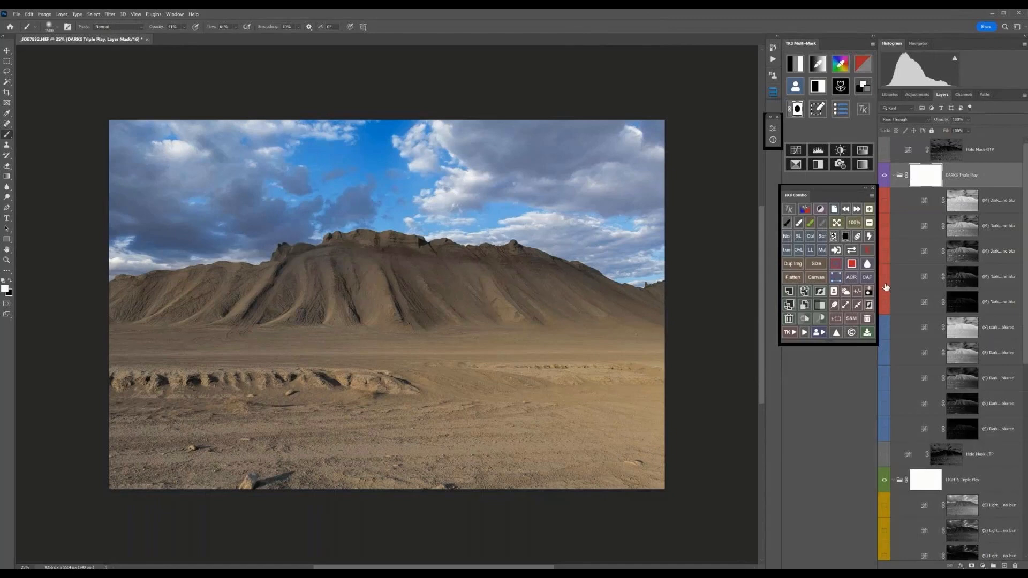
Turn on the fourth unblurred layer and the fifth blurred layer in the DARKS Triple Play group.
{"action": "left_click", "coordinate": [884, 278]}
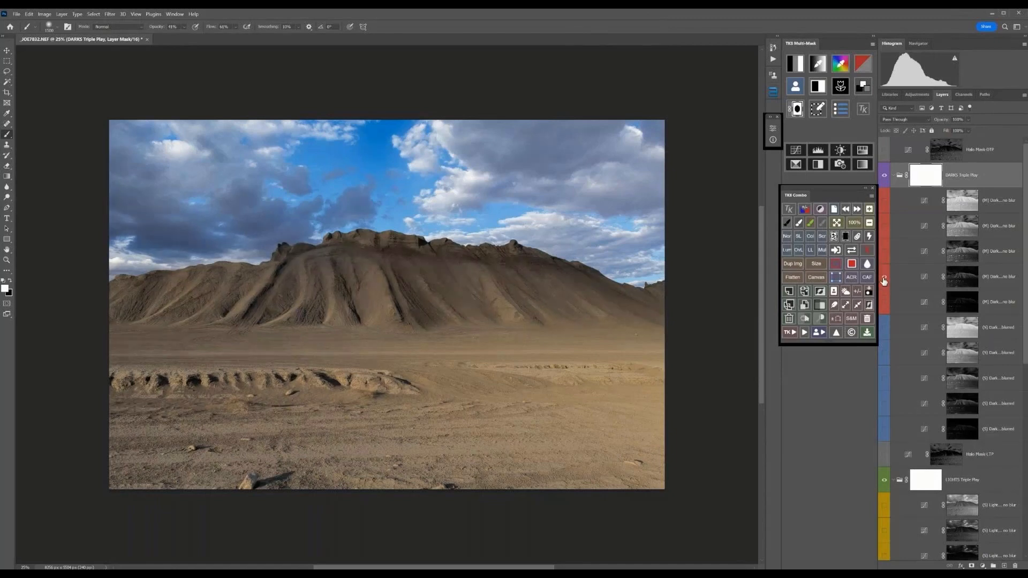
{"action": "left_click", "coordinate": [884, 279]}
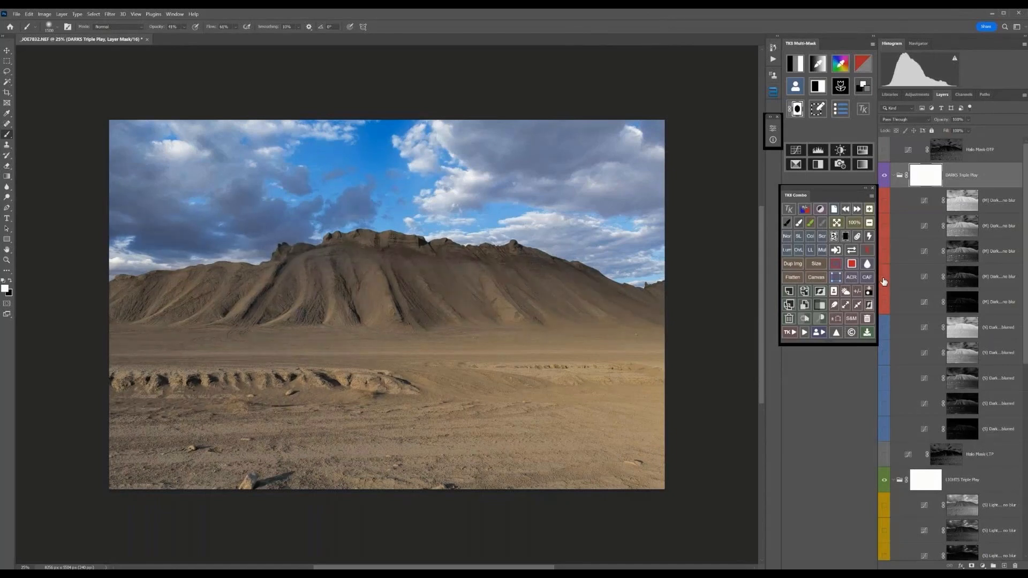
{"action": "left_click", "coordinate": [884, 279]}
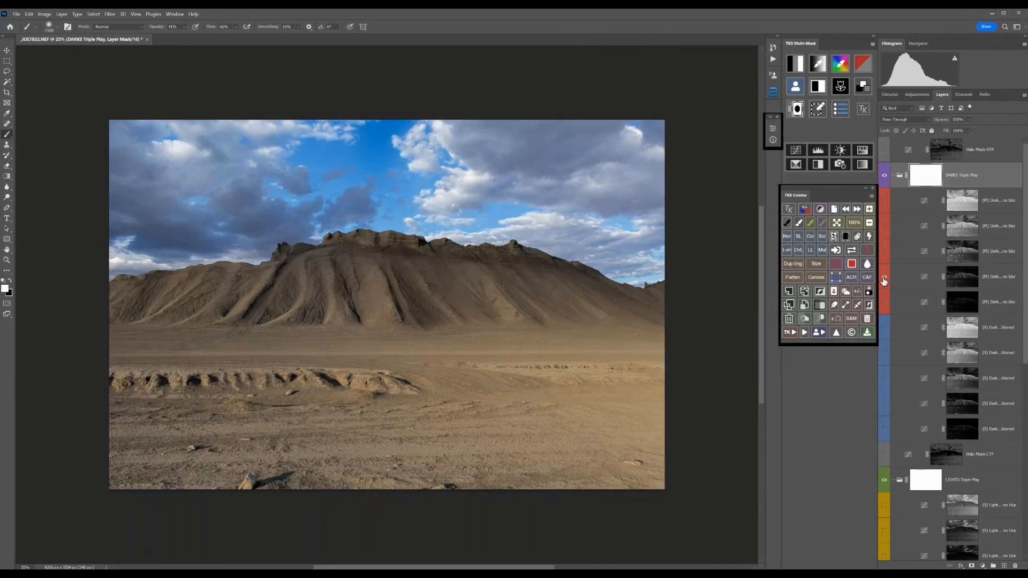
{"action": "left_click", "coordinate": [883, 405]}
Turn on the third unblurred and third blurred layers in the LIGHTS Triple Play group and compare the image with and without the group.
{"action": "scroll", "coordinate": [940, 366], "scroll_direction": "down", "scroll_amount": 3}
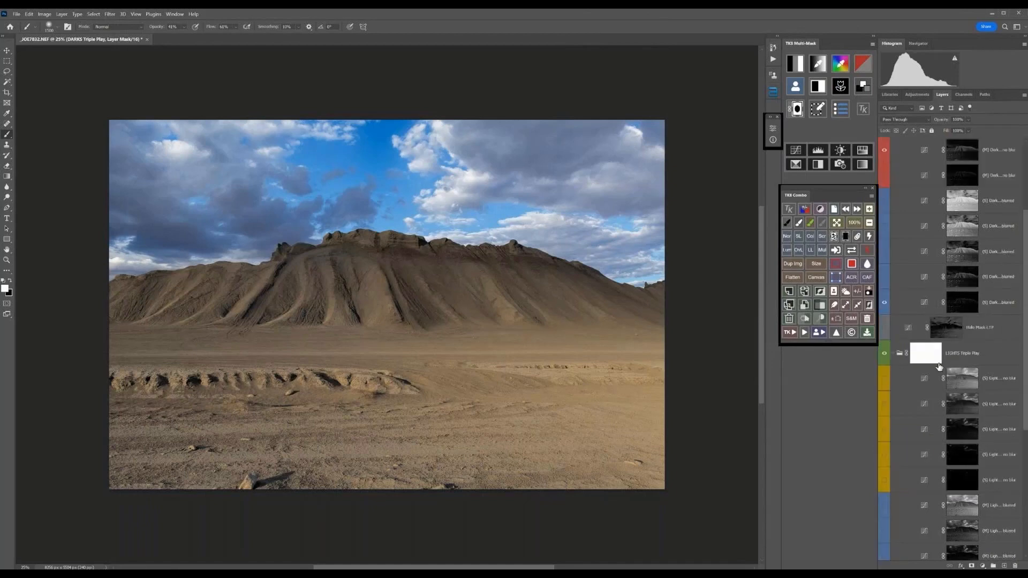
{"action": "scroll", "coordinate": [940, 367], "scroll_direction": "down", "scroll_amount": 2}
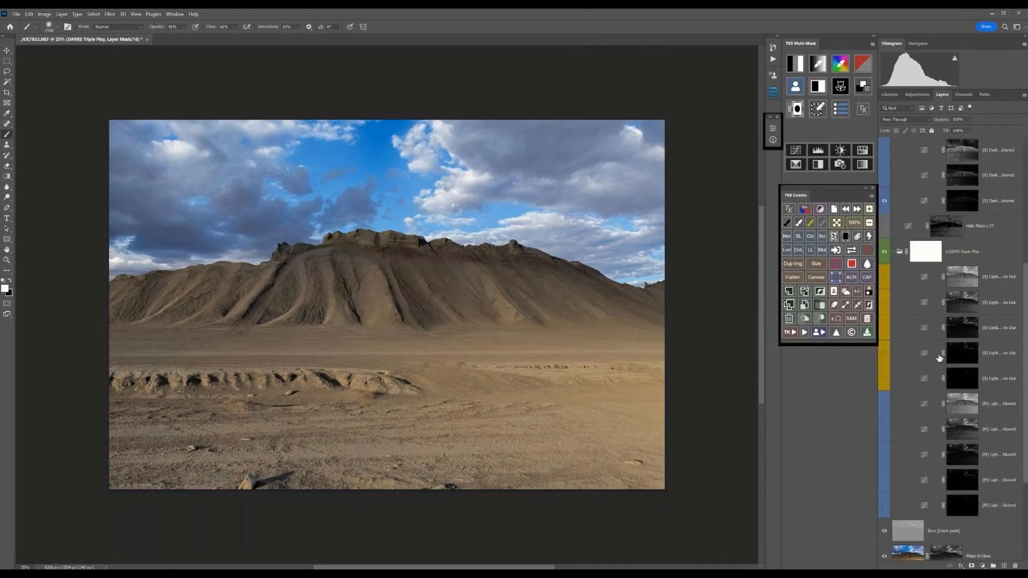
{"action": "left_click", "coordinate": [884, 306]}
{"action": "left_click", "coordinate": [885, 307]}
{"action": "left_click", "coordinate": [885, 328]}
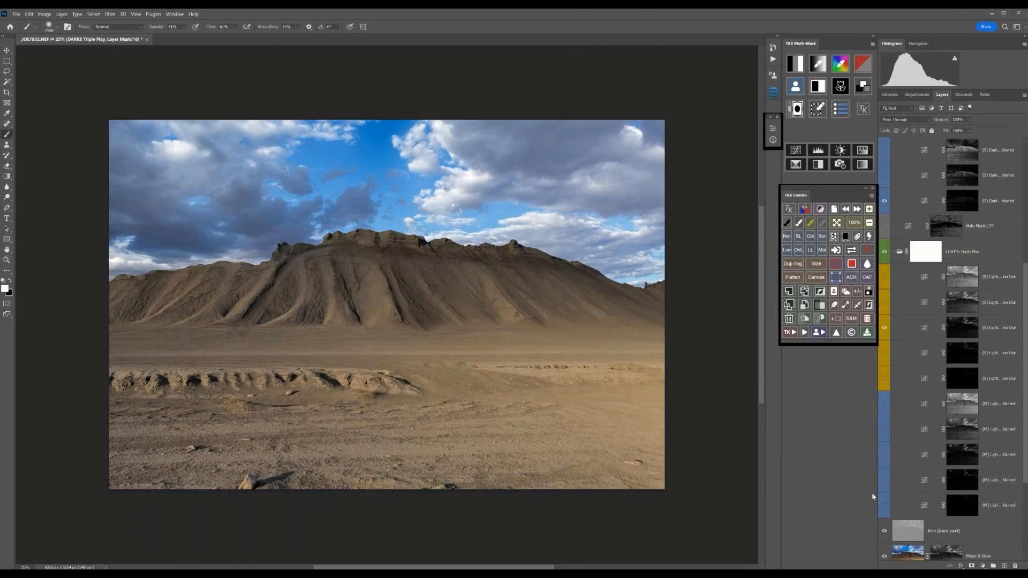
{"action": "left_click", "coordinate": [884, 454]}
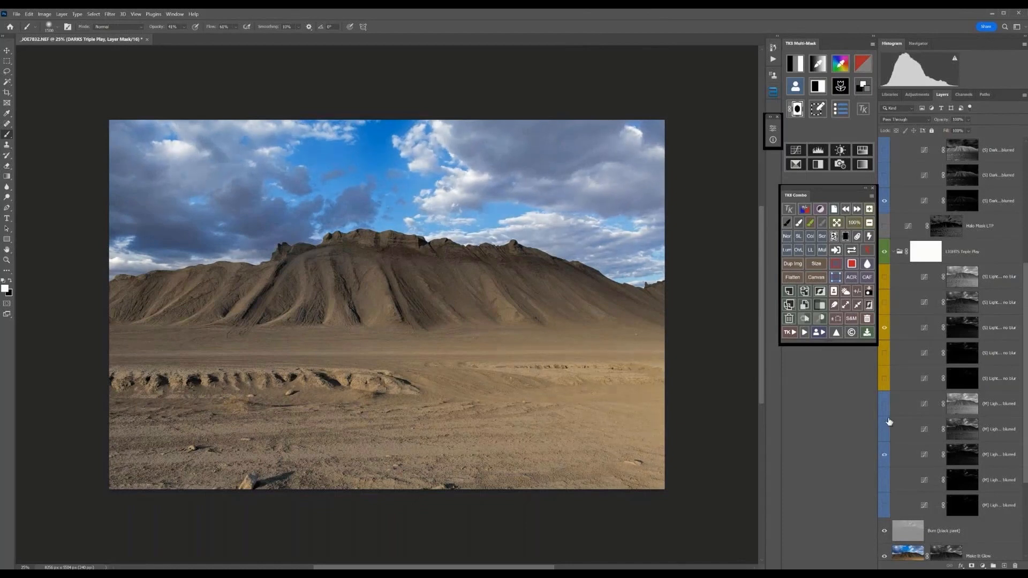
{"action": "left_click", "coordinate": [885, 253]}
{"action": "left_click", "coordinate": [885, 252]}
Pull the midpoint of the curve slightly down on the blurred Lights-3 layer.
{"action": "left_click", "coordinate": [924, 459]}
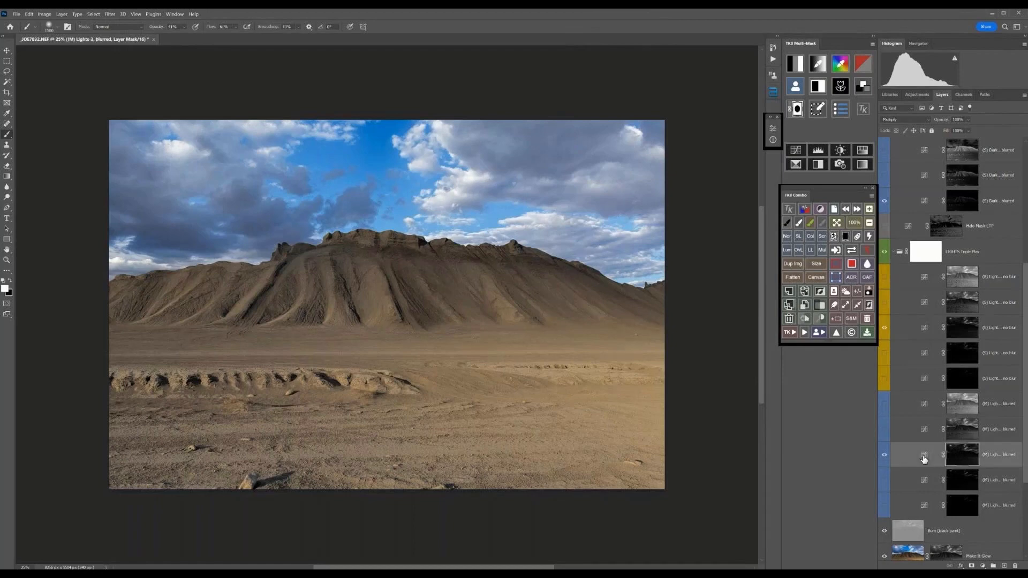
{"action": "double_click", "coordinate": [924, 457]}
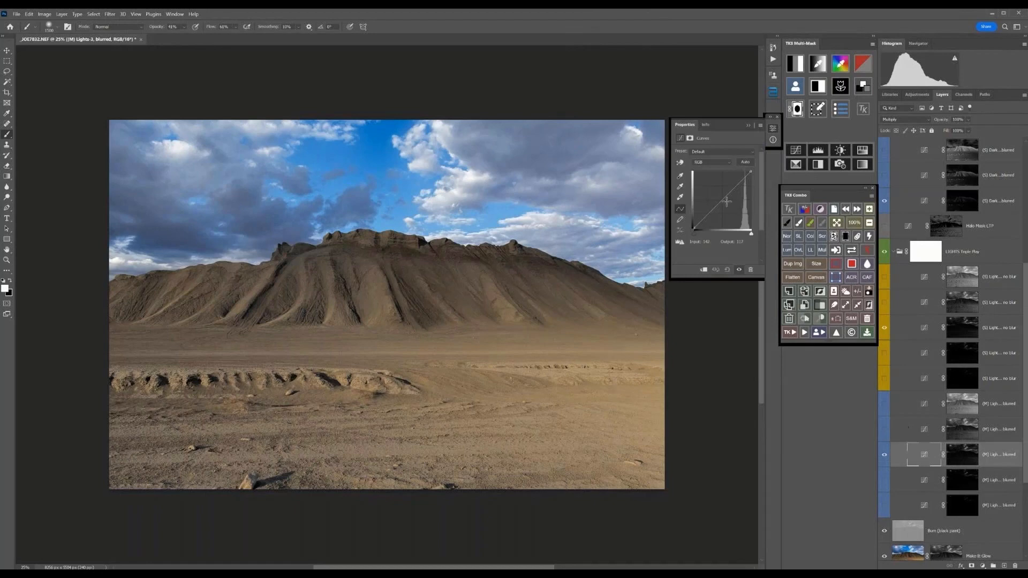
{"action": "left_click_drag", "start_coordinate": [726, 201], "coordinate": [722, 206]}
{"action": "left_click", "coordinate": [748, 126]}
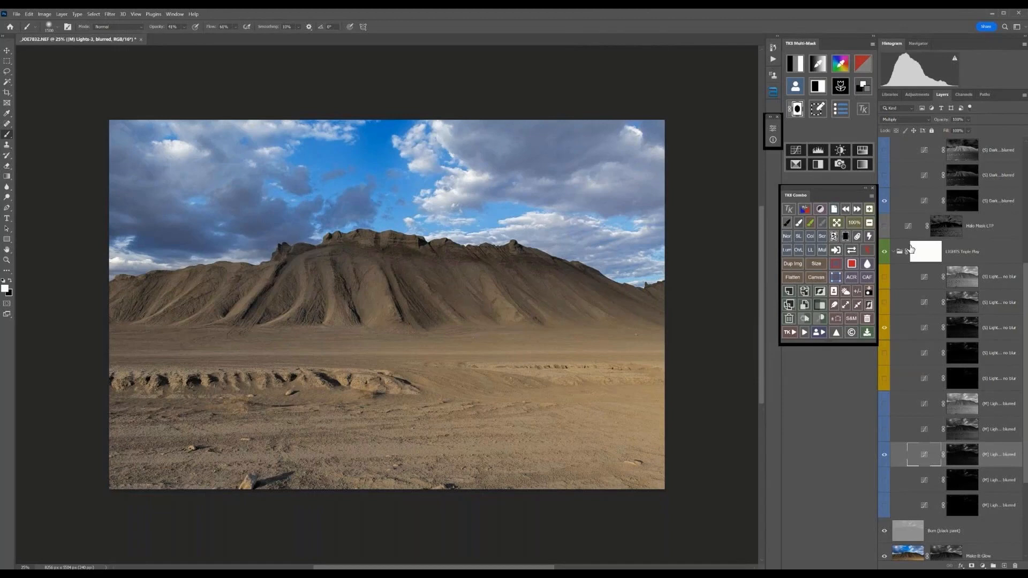
Delete all hidden layers and collapse the DARKS Triple Play group.
{"action": "left_click", "coordinate": [869, 237]}
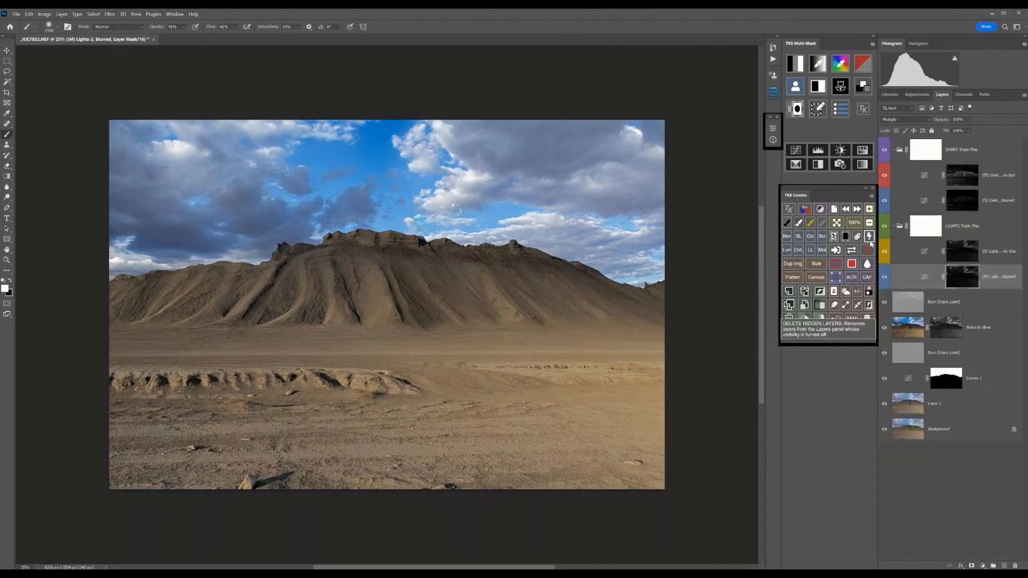
{"action": "left_click", "coordinate": [894, 150]}
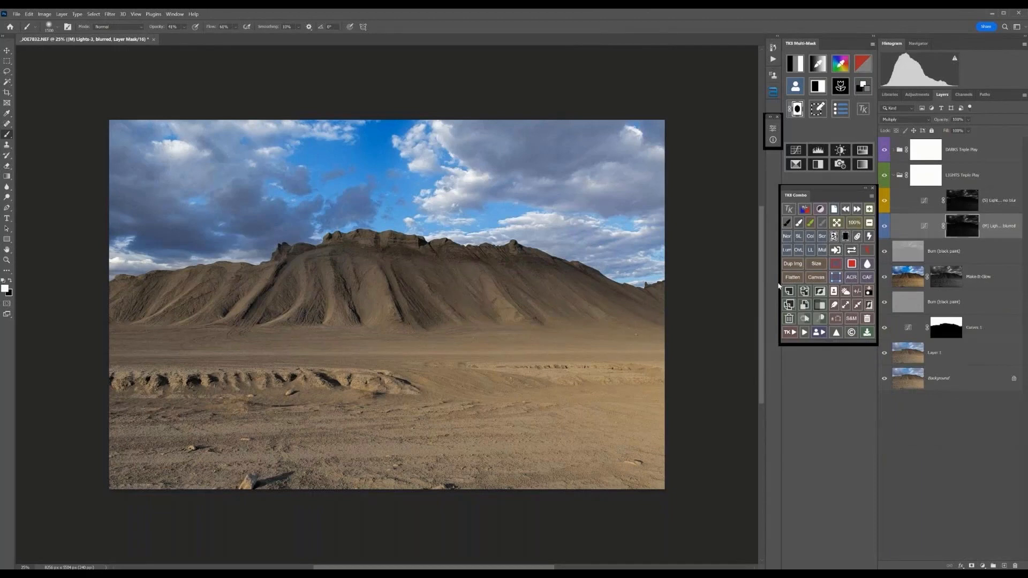
Convert a merged copy of the visible image into a smart object and apply Topaz Studio 2's Precision Contrast filter with the Balance preset.
{"action": "left_click", "coordinate": [805, 292]}
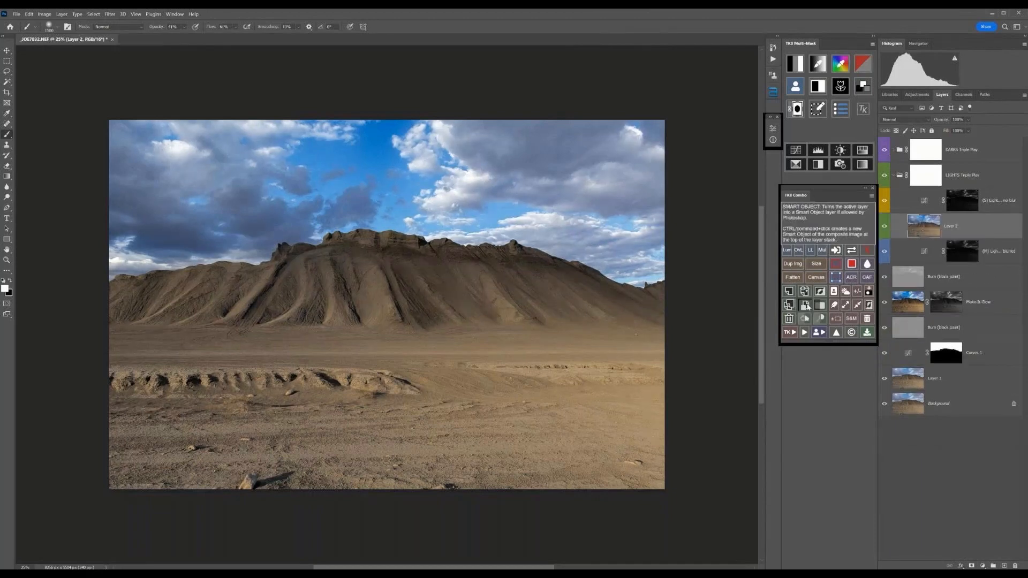
{"action": "left_click", "coordinate": [805, 309]}
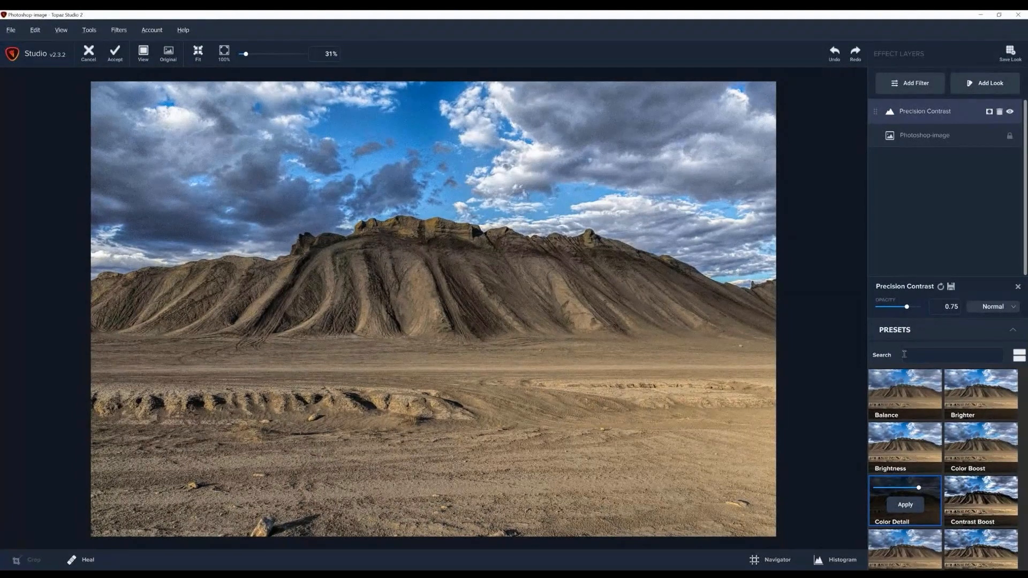
{"action": "left_click", "coordinate": [910, 404]}
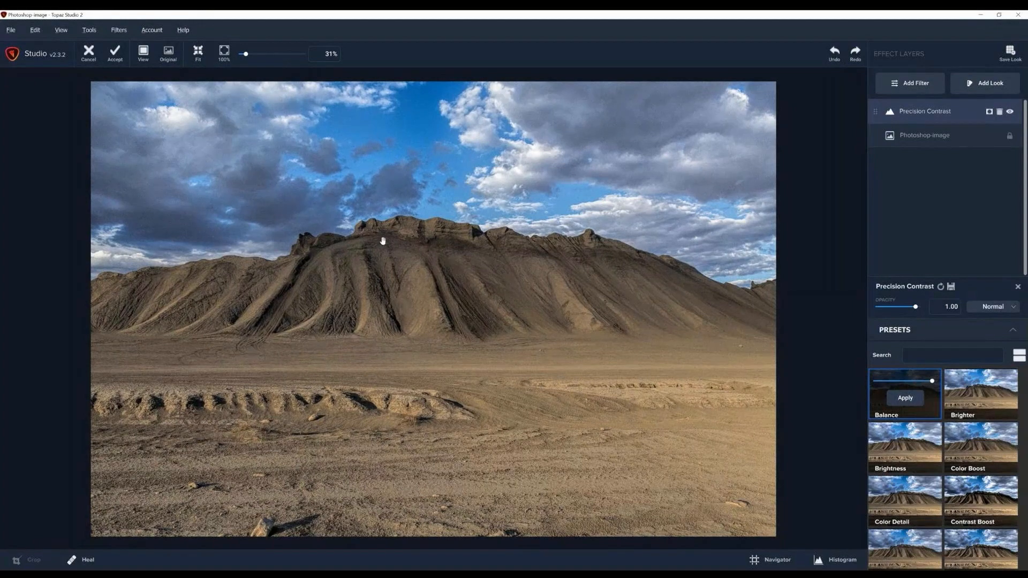
{"action": "key", "text": "space"}
{"action": "left_click", "coordinate": [116, 57]}
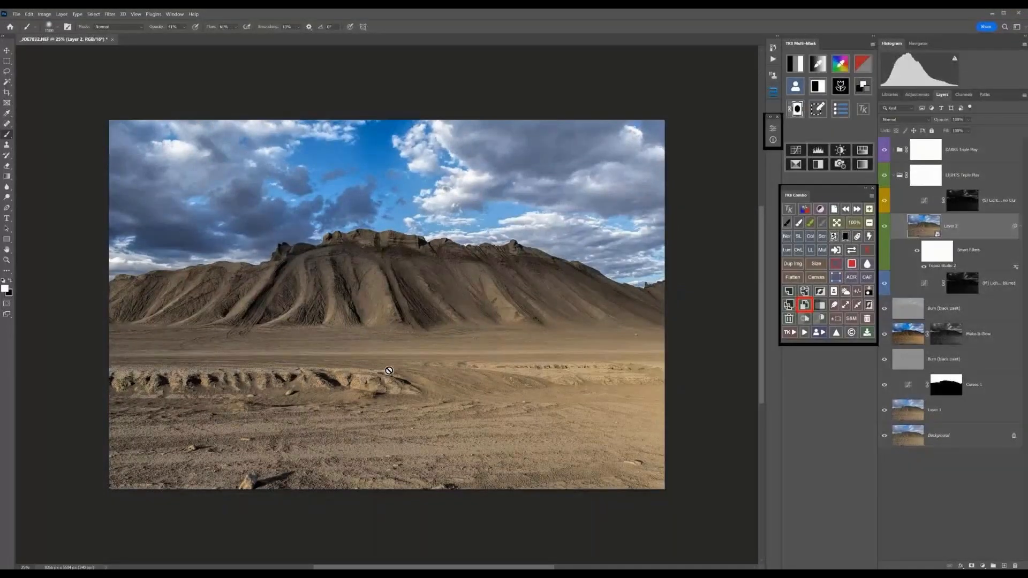
{"action": "left_click", "coordinate": [897, 150]}
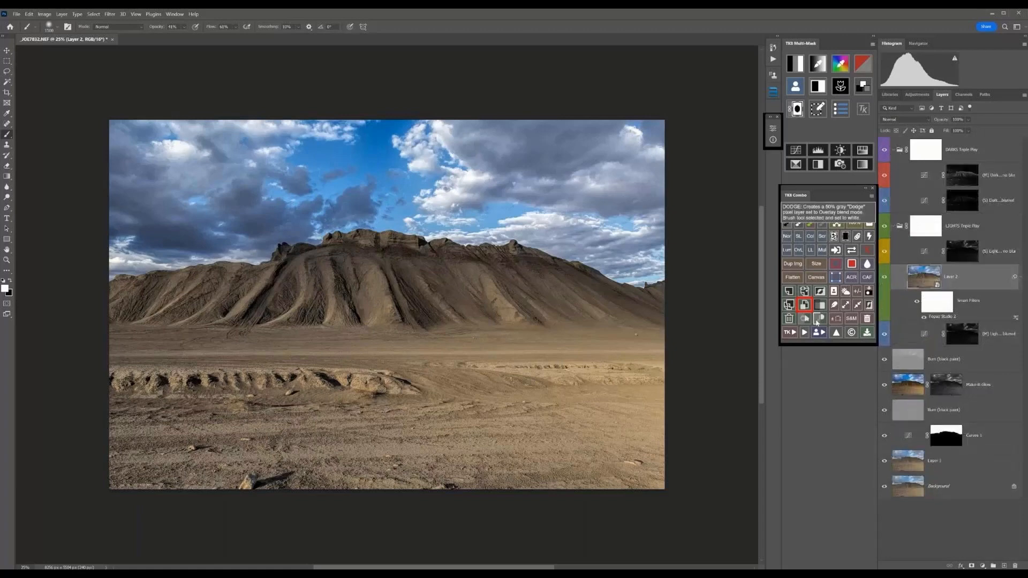
{"action": "left_click", "coordinate": [817, 321]}
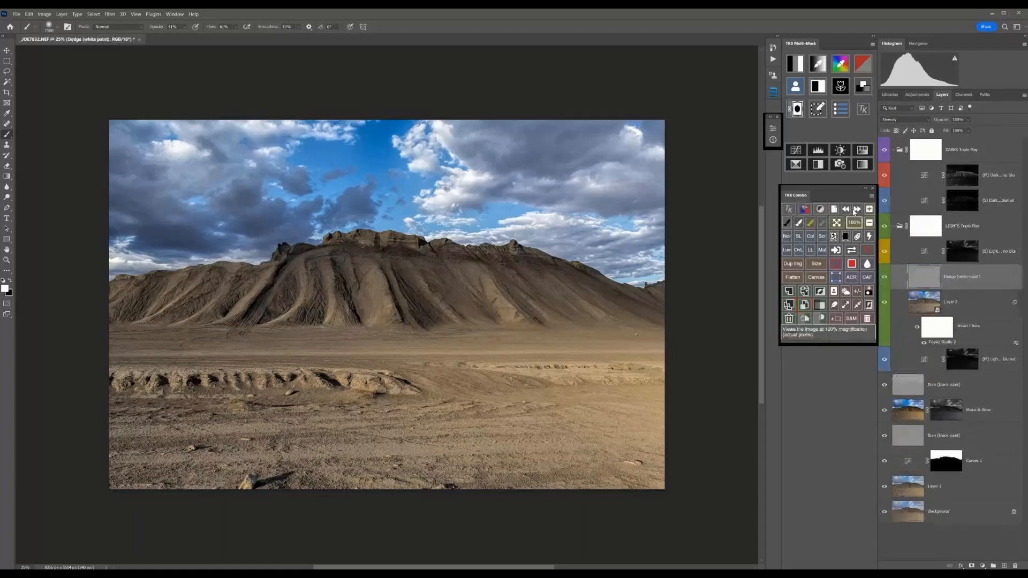
{"action": "left_click", "coordinate": [847, 210]}
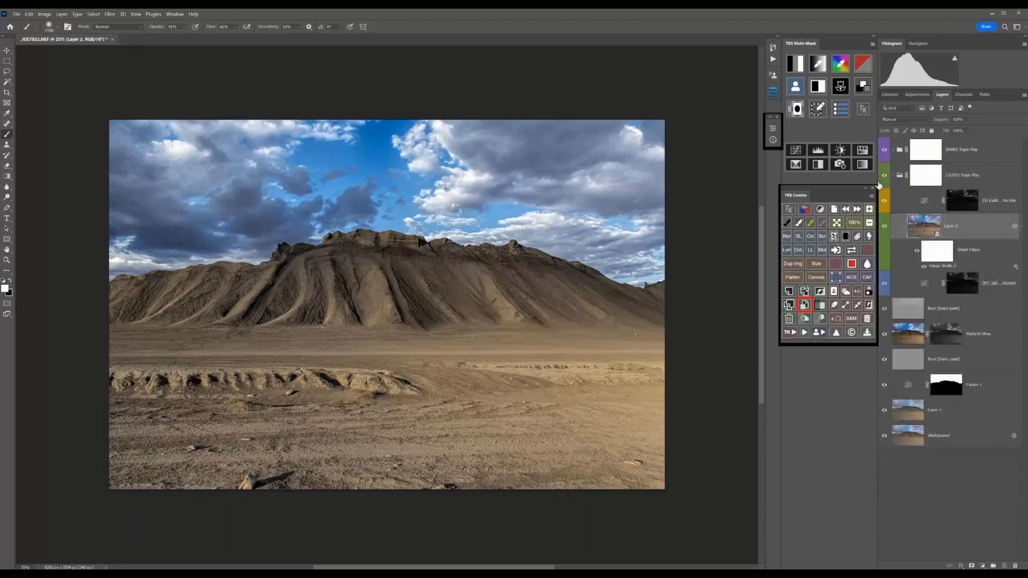
{"action": "left_click", "coordinate": [818, 319]}
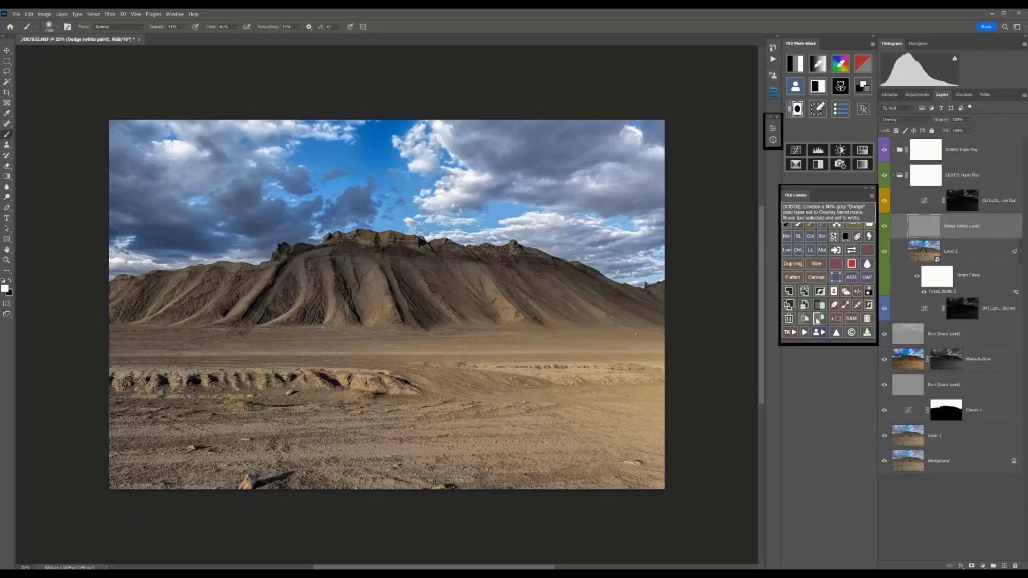
{"action": "left_click", "coordinate": [817, 319]}
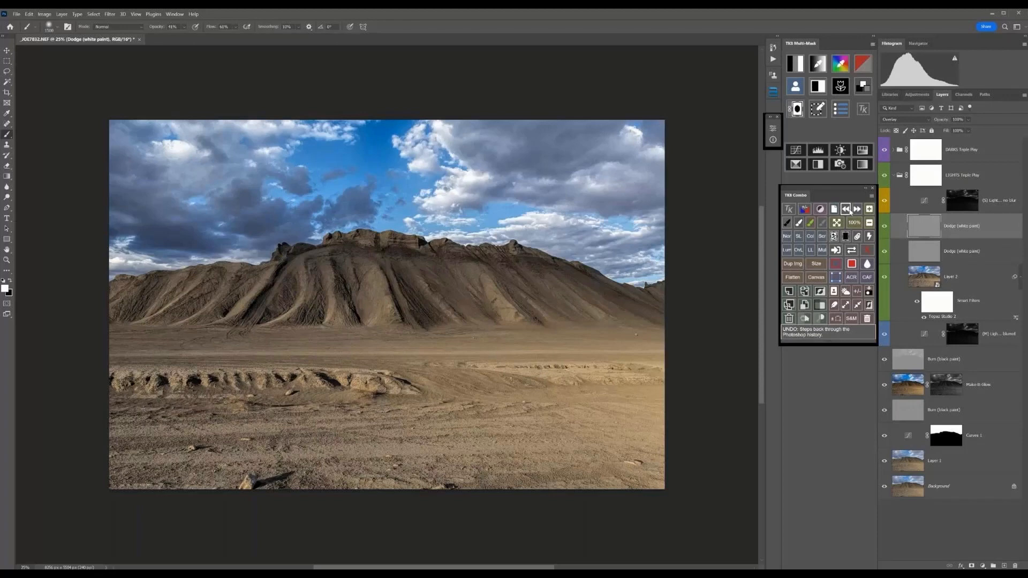
{"action": "left_click", "coordinate": [848, 210]}
{"action": "left_click", "coordinate": [848, 210]}
Add a 50% gray Dodge layer directly above the DARKS Triple Play group.
{"action": "left_click", "coordinate": [894, 150]}
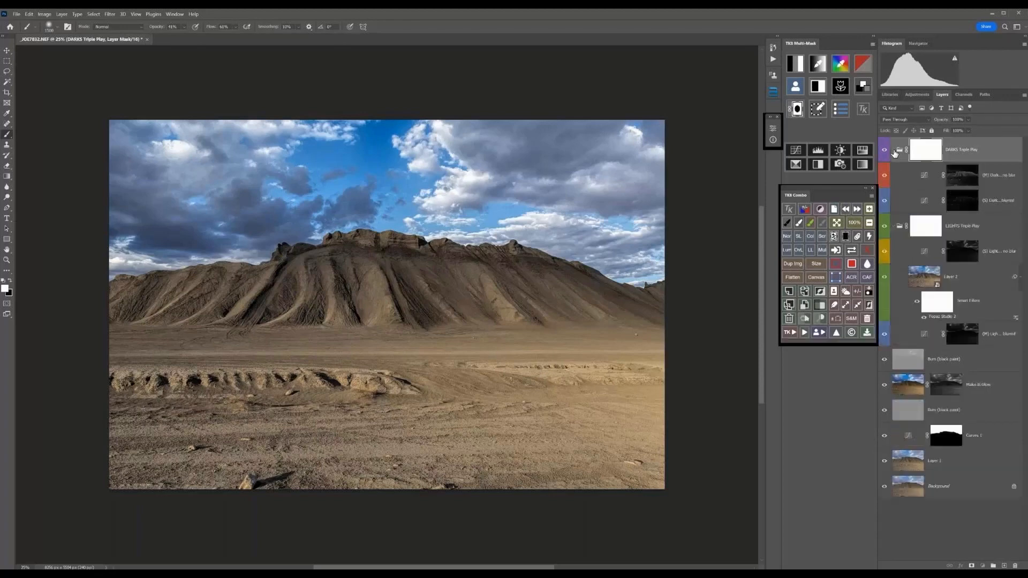
{"action": "left_click", "coordinate": [894, 151]}
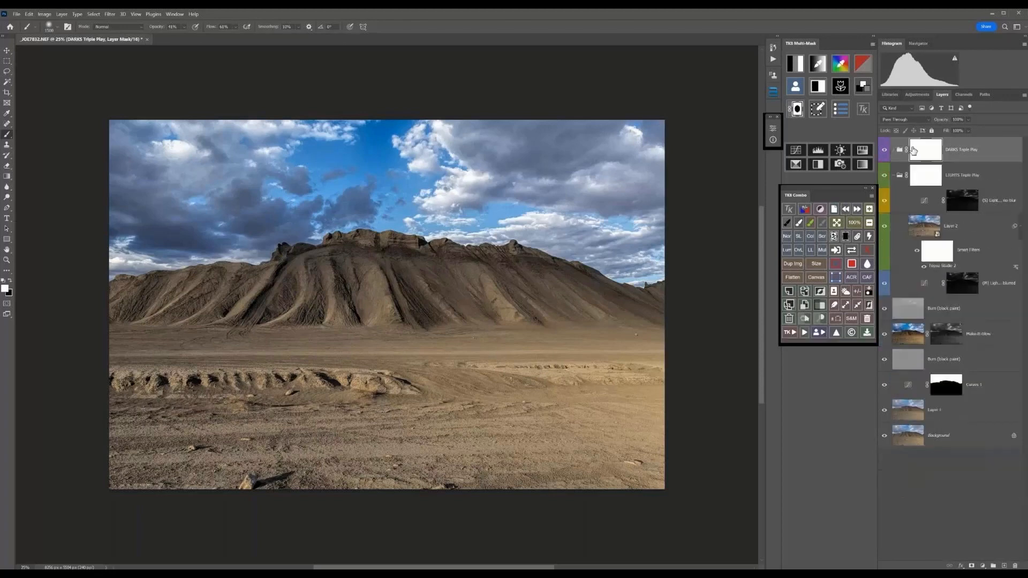
{"action": "left_click", "coordinate": [816, 319]}
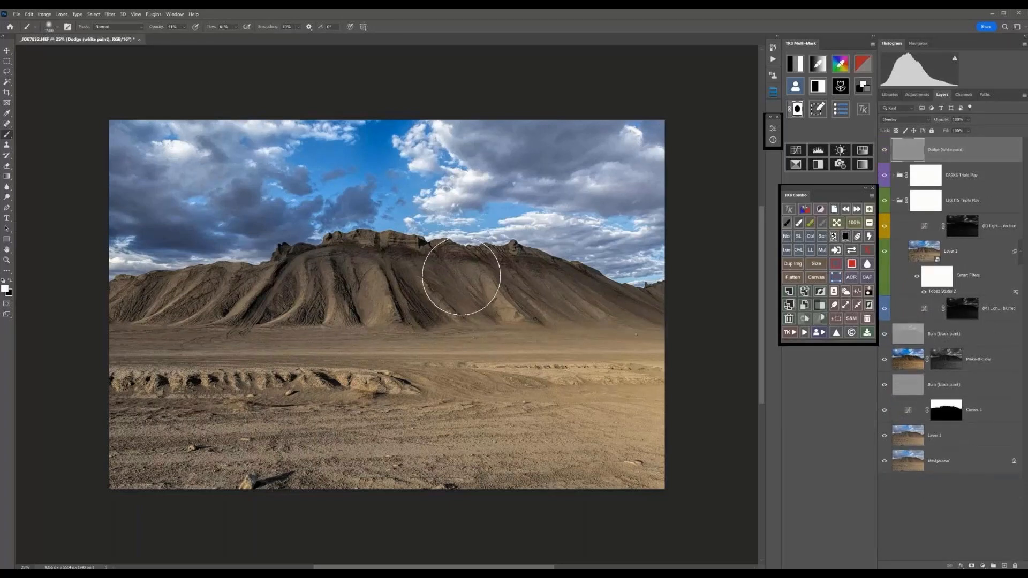
Preview several Darks and Lights luminosity masks and load the Lights-2 mask as an active selection on the Dodge layer.
{"action": "left_click", "coordinate": [808, 76]}
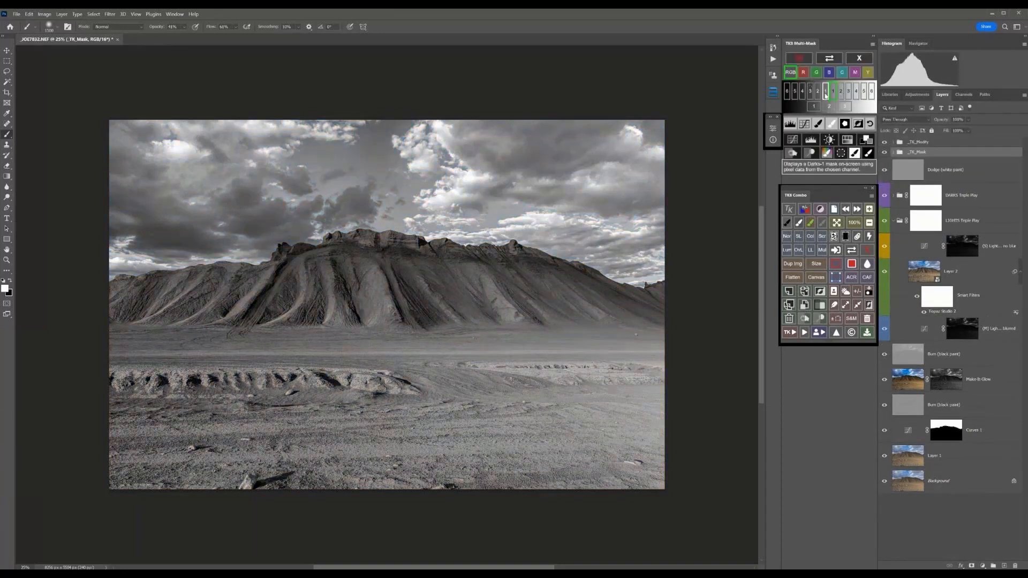
{"action": "left_click", "coordinate": [817, 93]}
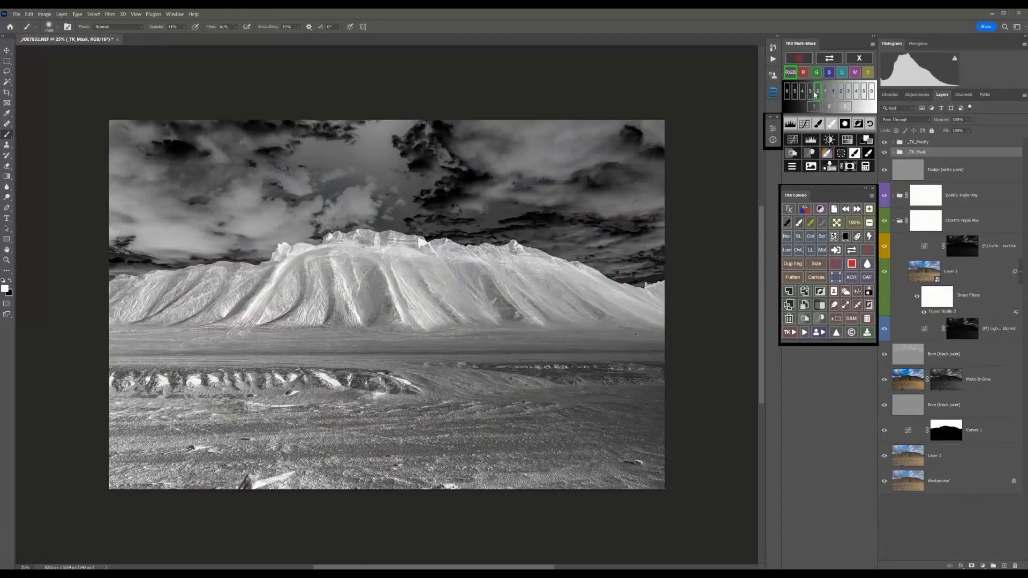
{"action": "left_click", "coordinate": [811, 94]}
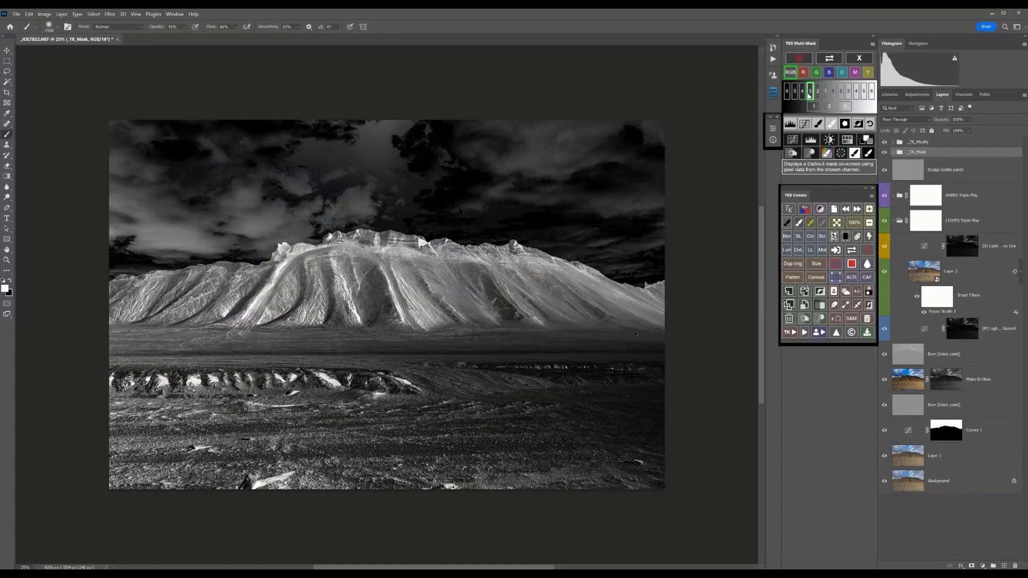
{"action": "left_click", "coordinate": [802, 93]}
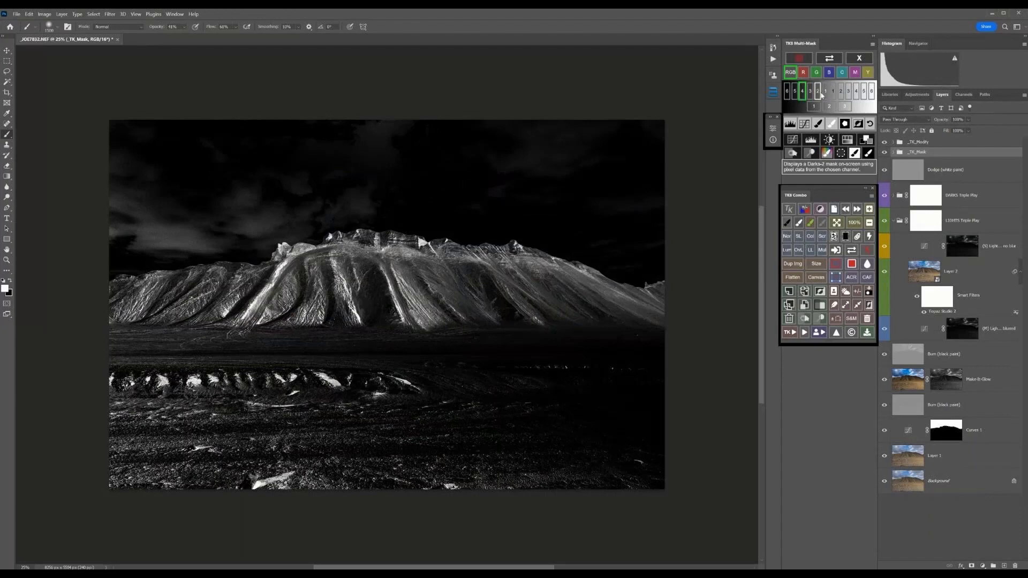
{"action": "left_click", "coordinate": [849, 95]}
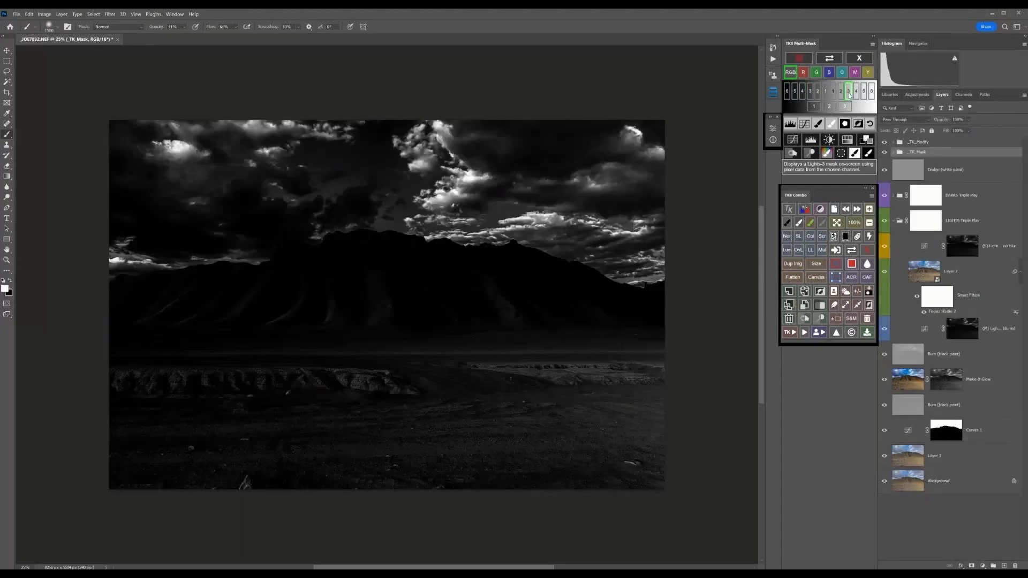
{"action": "left_click", "coordinate": [842, 92]}
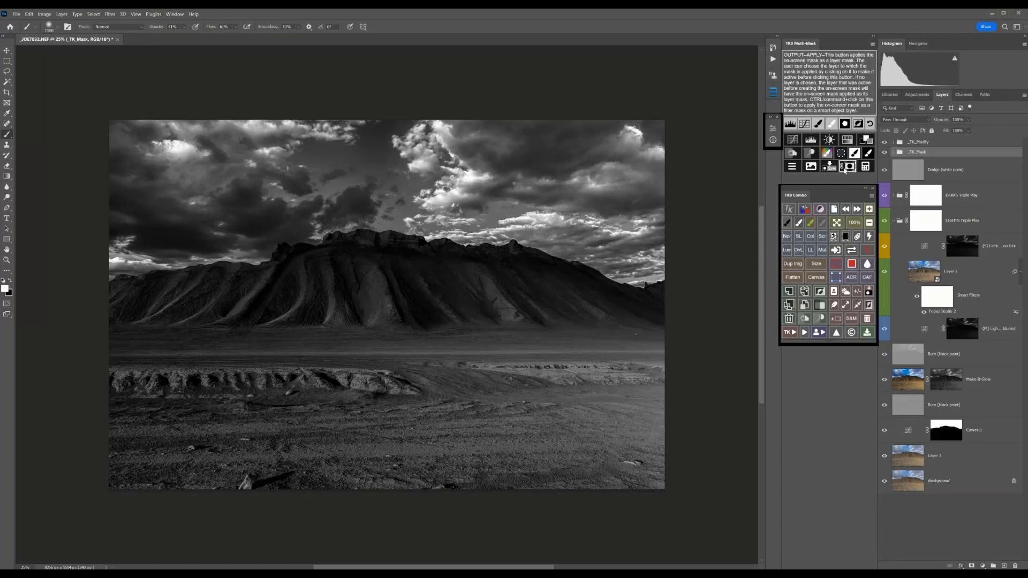
{"action": "left_click", "coordinate": [842, 156]}
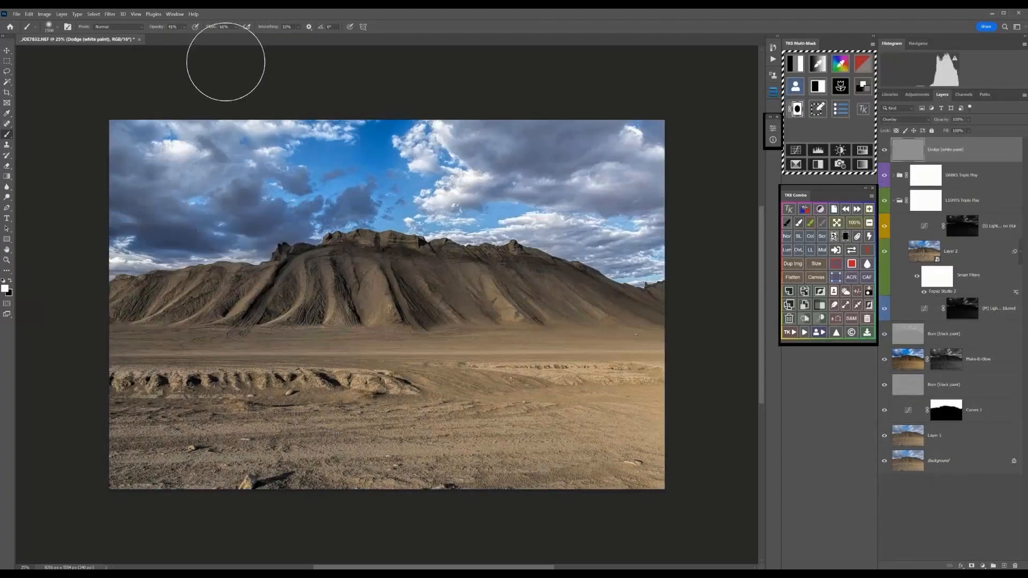
Adjust the brush opacity and paint white over the desert foreground on the Dodge layer through the Lights-2 selection.
{"action": "left_click", "coordinate": [184, 26]}
{"action": "left_click_drag", "start_coordinate": [192, 38], "coordinate": [201, 37]}
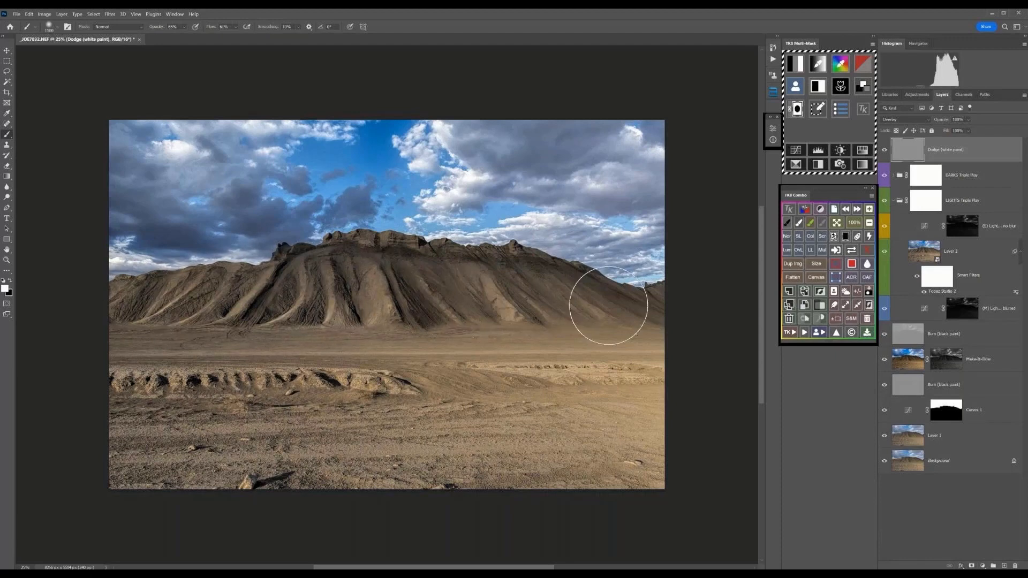
{"action": "left_click_drag", "start_coordinate": [545, 361], "coordinate": [107, 384]}
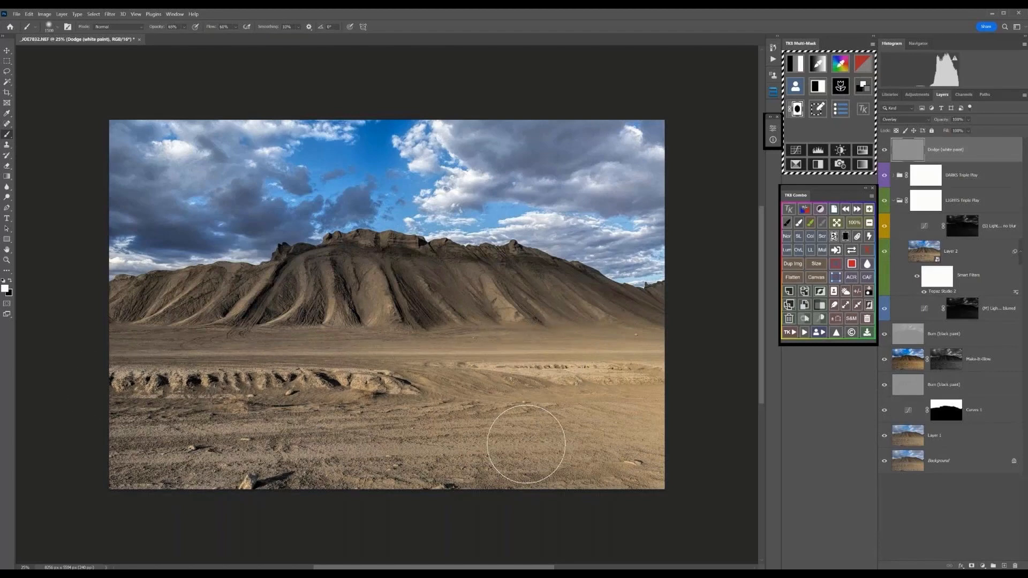
{"action": "mouse_move", "coordinate": [526, 445]}
{"action": "left_mouse_down"}
{"action": "mouse_move", "coordinate": [570, 406]}
{"action": "mouse_move", "coordinate": [419, 436]}
{"action": "left_mouse_up"}
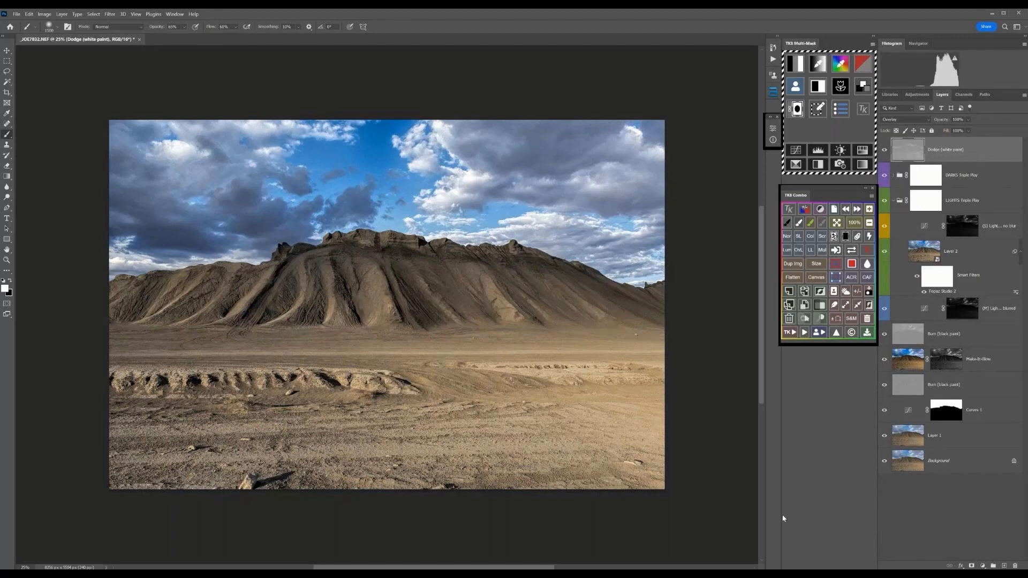
Compare the finished edit with the original by showing only the Background layer and restoring all layers.
{"action": "left_click", "coordinate": [884, 461], "text": "alt"}
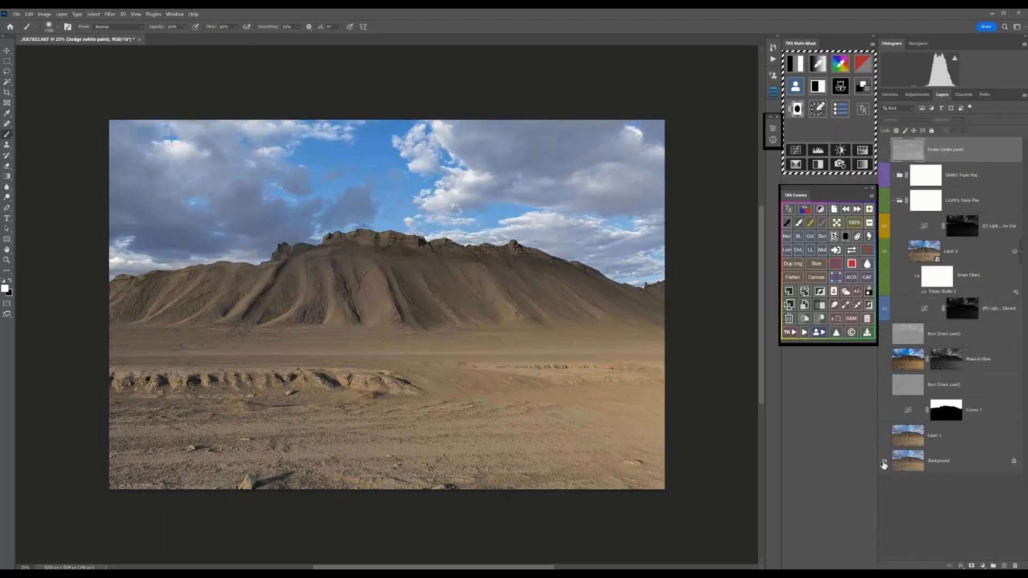
{"action": "left_click", "coordinate": [884, 462], "text": "alt"}
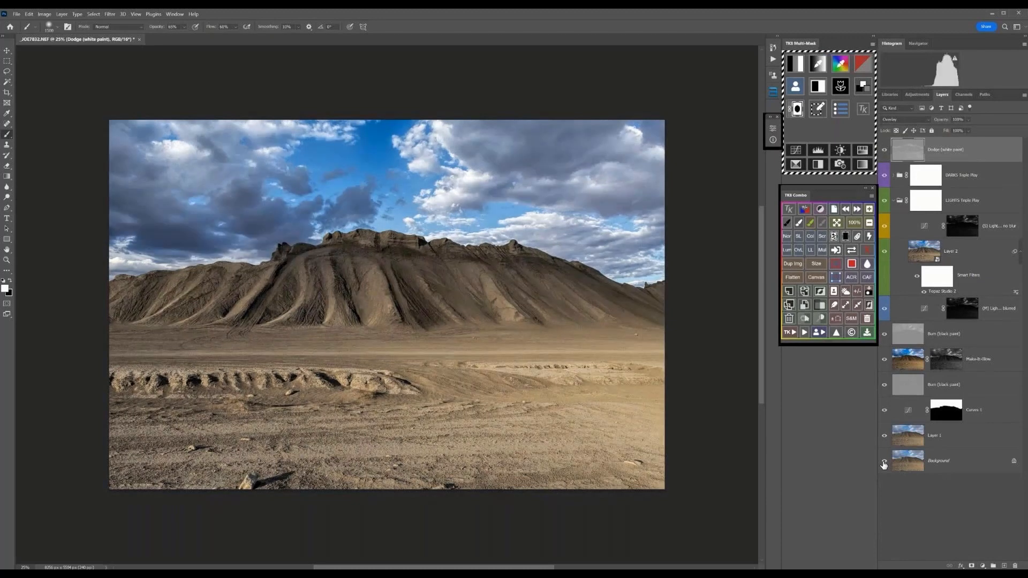
Compare the edited desert photo with its original Background layer, and close the document without saving.
{"action": "left_click", "coordinate": [884, 462], "text": "alt"}
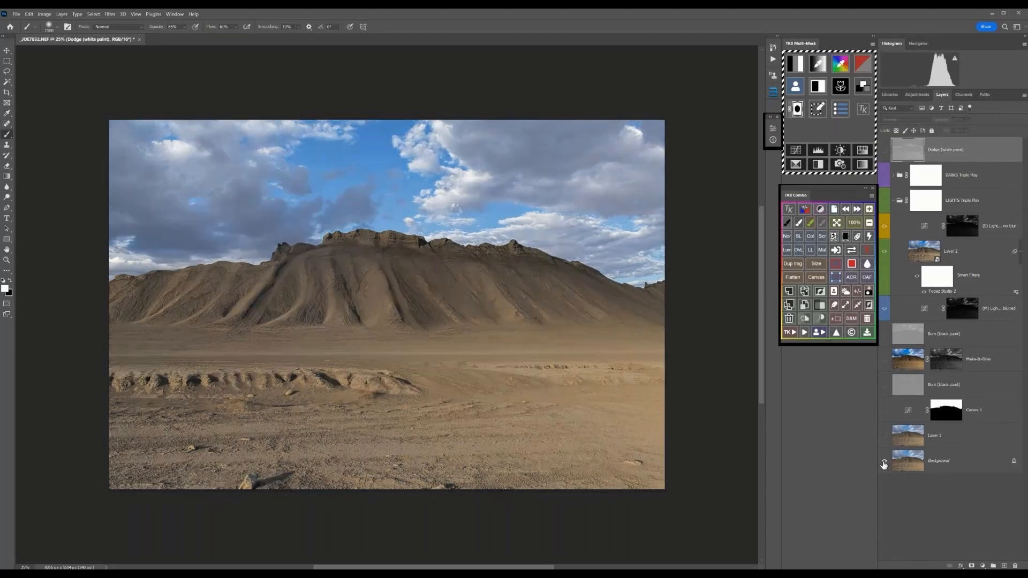
{"action": "left_click", "coordinate": [884, 462], "text": "alt"}
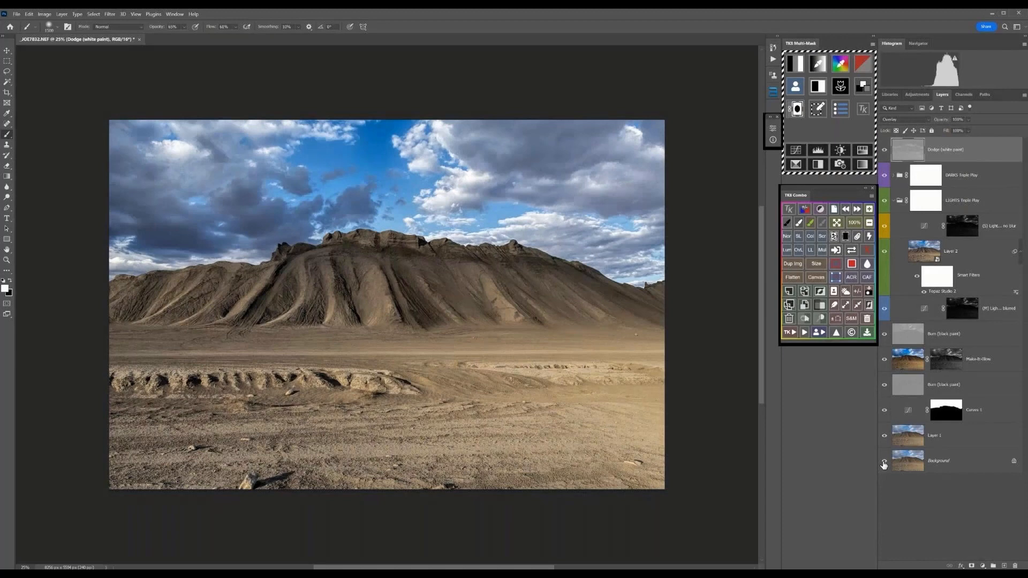
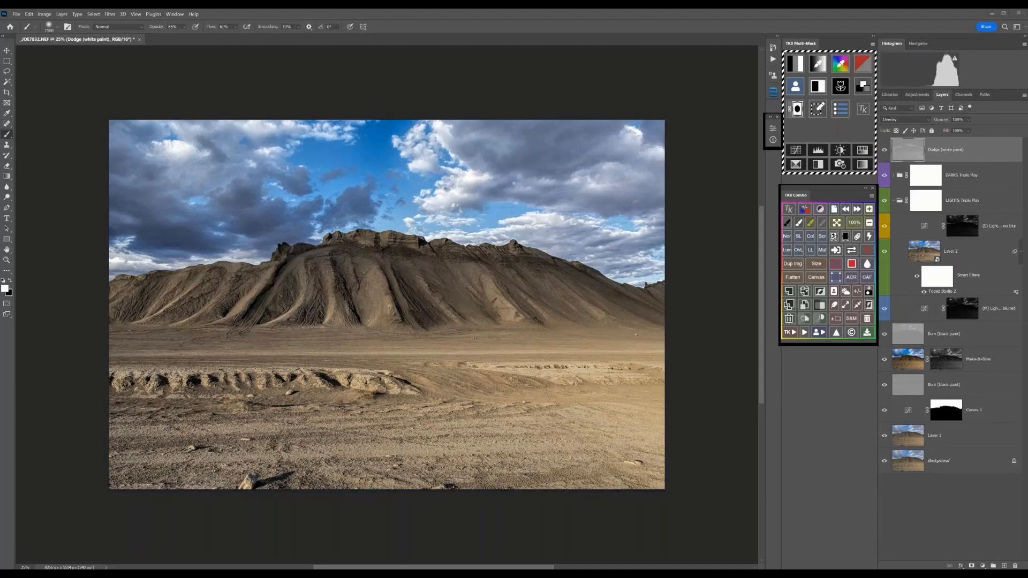
{"action": "left_click", "coordinate": [139, 39]}
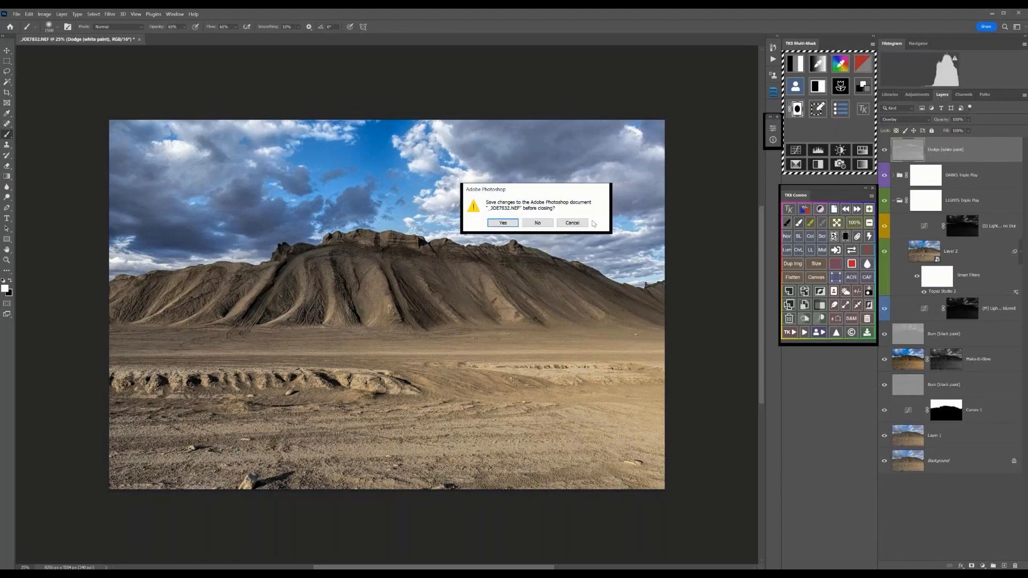
{"action": "left_click", "coordinate": [538, 222]}
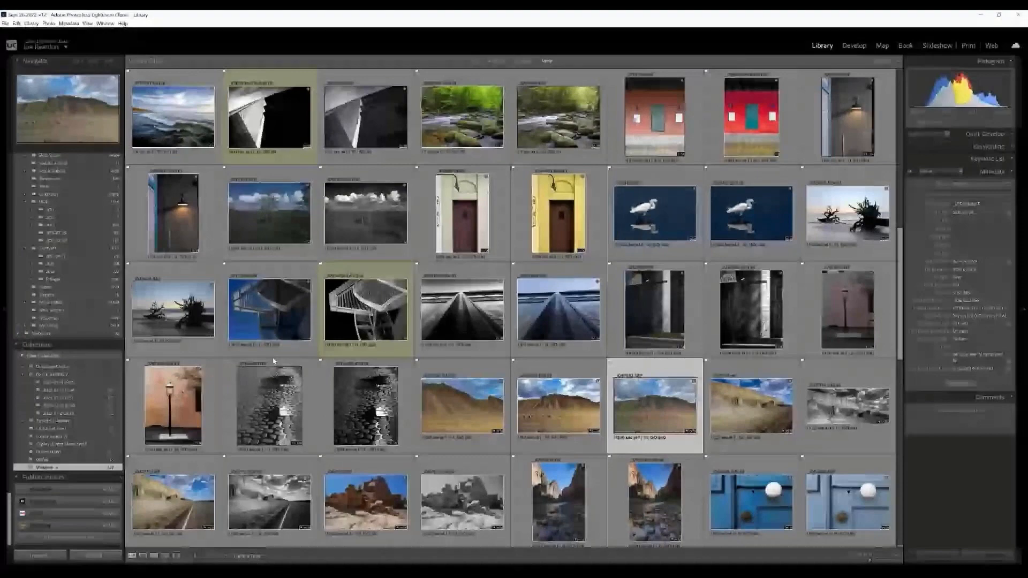
In Lightroom Classic, find the colour long-exposure photo of the metallic buildings under a blue sky and open it for developing.
{"action": "scroll", "coordinate": [421, 412], "scroll_direction": "up", "scroll_amount": 3}
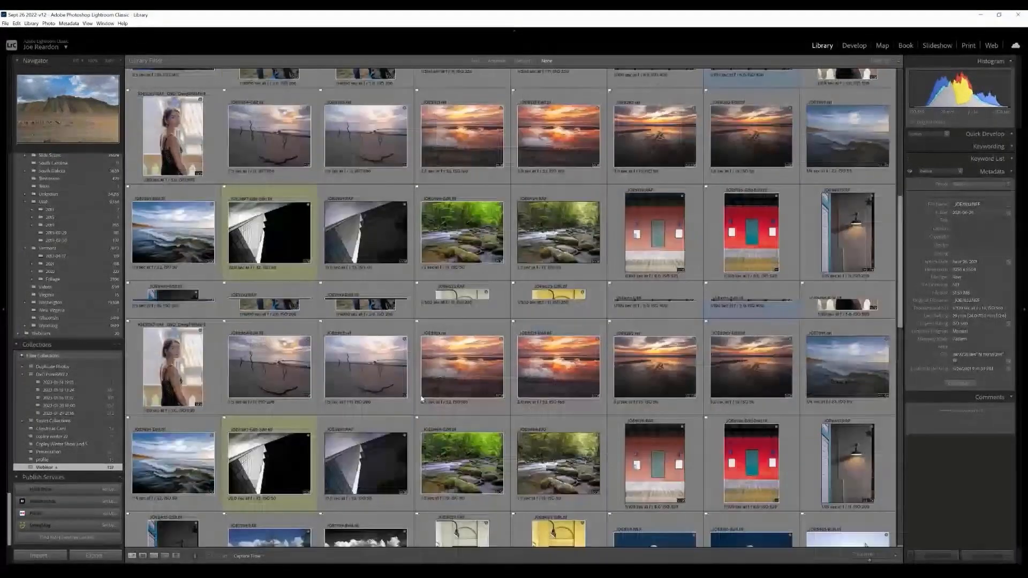
{"action": "scroll", "coordinate": [421, 399], "scroll_direction": "up", "scroll_amount": 5}
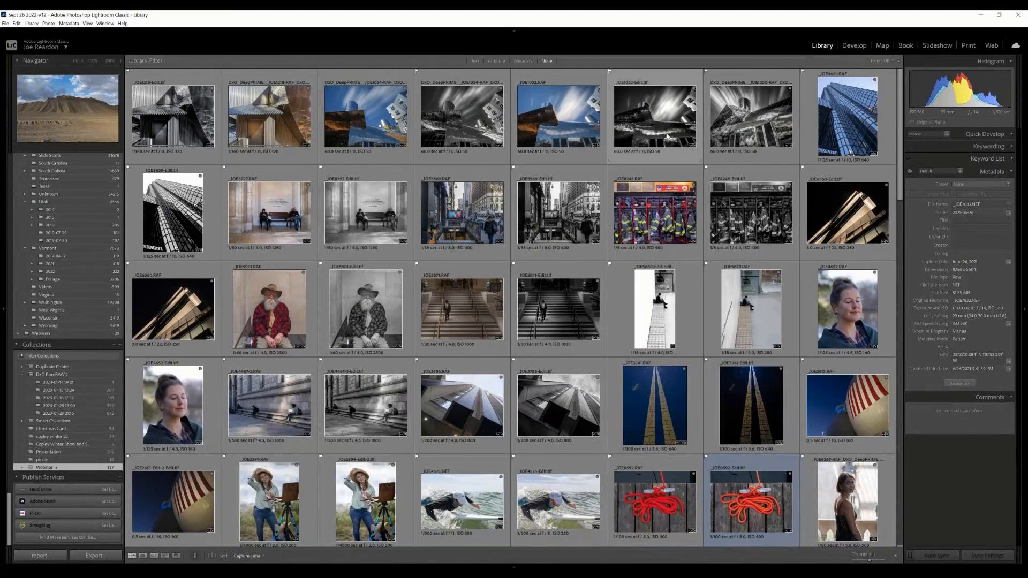
{"action": "left_click", "coordinate": [389, 138]}
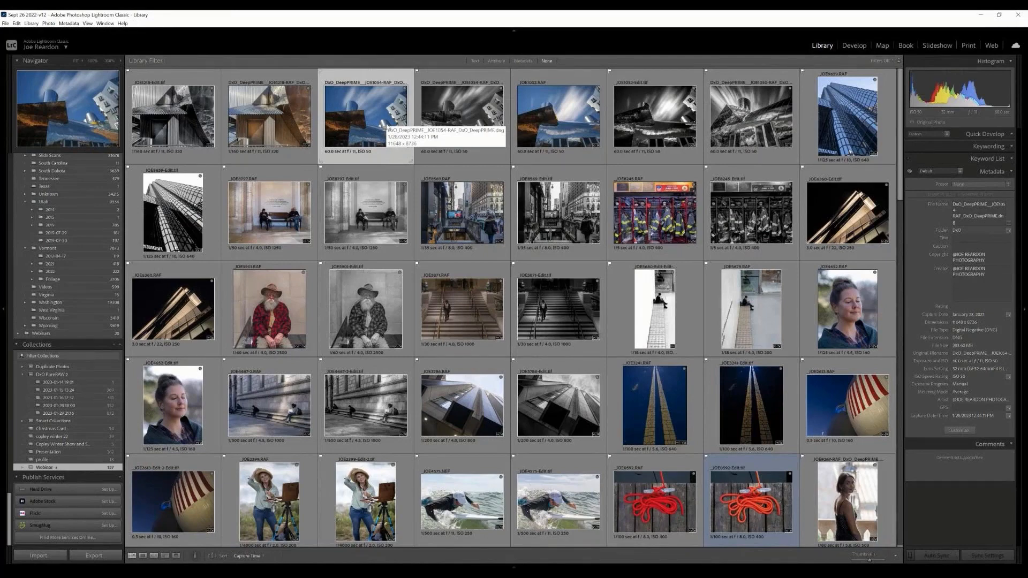
{"action": "left_click", "coordinate": [852, 45]}
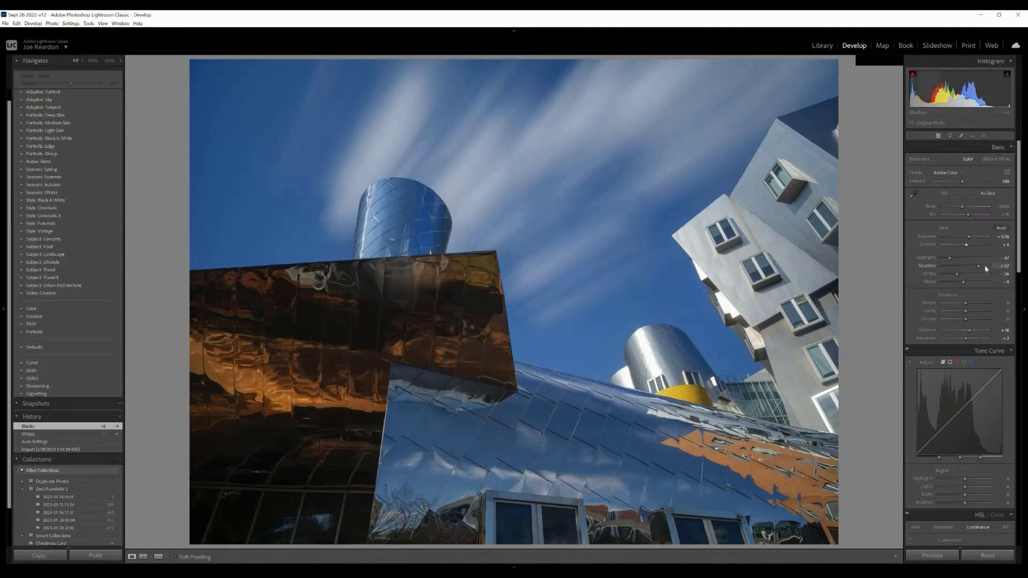
Apply automatic tone settings to the building photo and review its lens correction and basic settings.
{"action": "key", "text": "ctrl+u"}
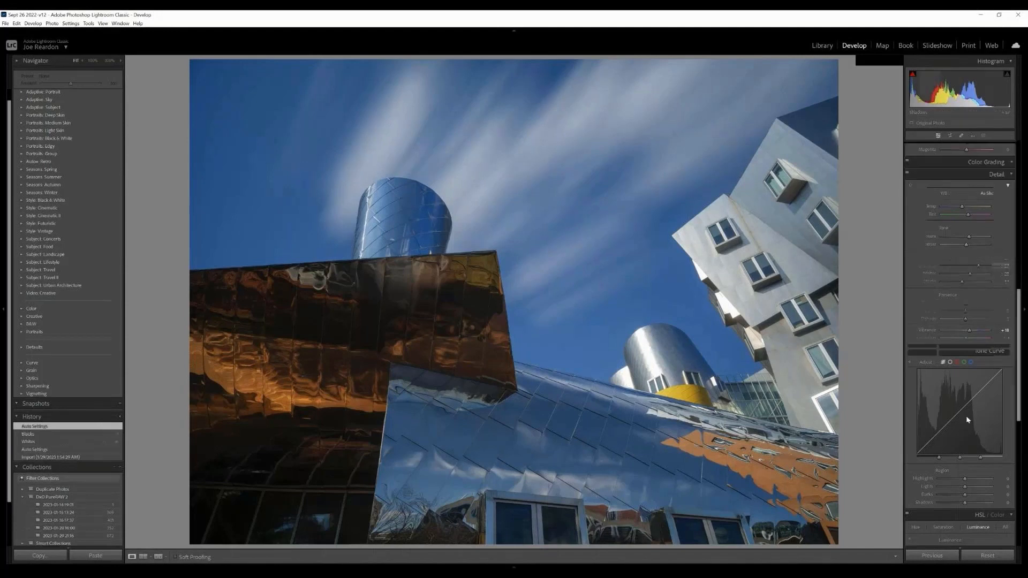
{"action": "scroll", "coordinate": [967, 417], "scroll_direction": "down", "scroll_amount": 3}
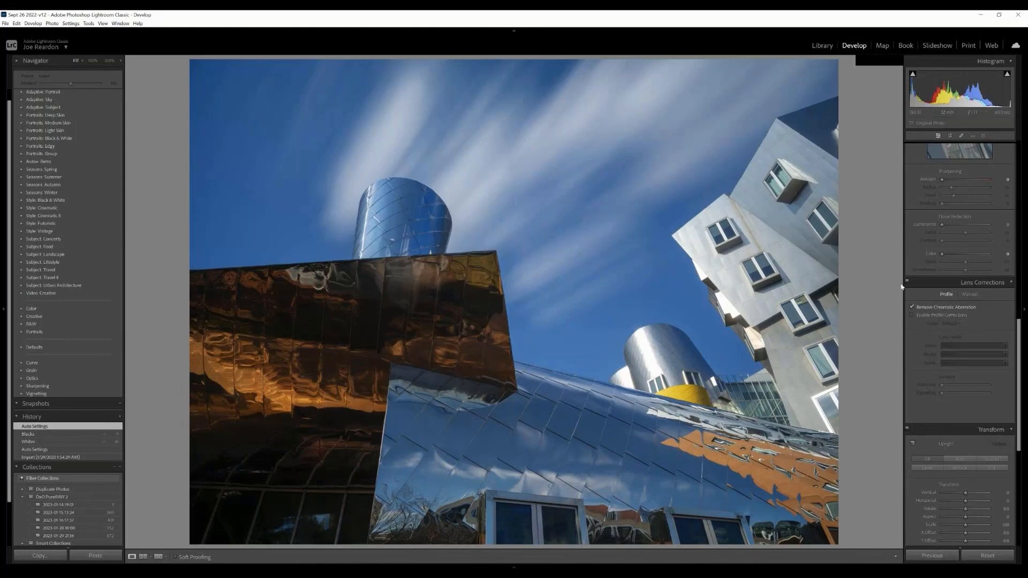
{"action": "scroll", "coordinate": [979, 312], "scroll_direction": "up", "scroll_amount": 8}
{"action": "scroll", "coordinate": [983, 307], "scroll_direction": "up", "scroll_amount": 5}
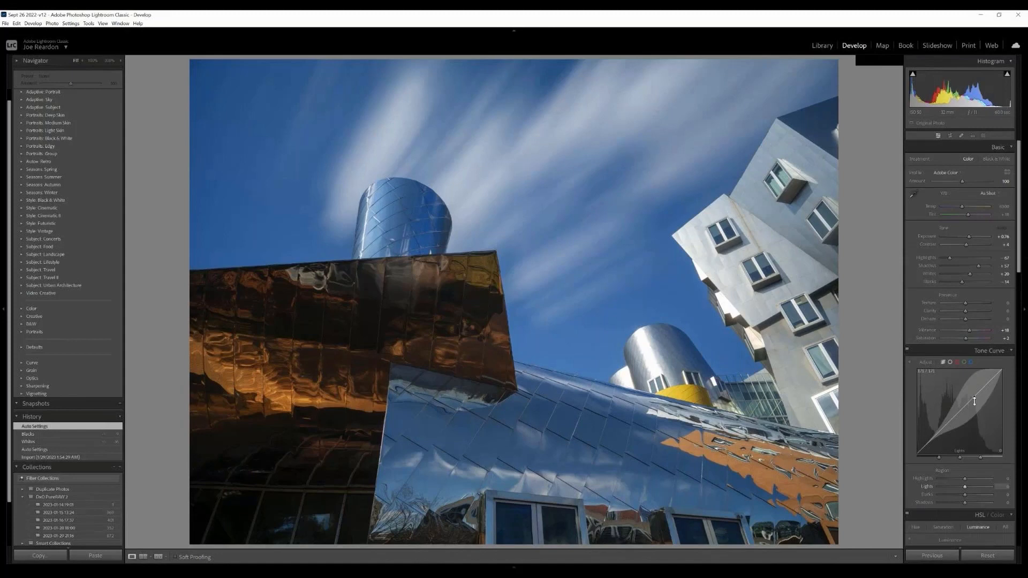
Return to the photo library and open the building photo for editing in Adobe Photoshop 2023.
{"action": "left_click", "coordinate": [822, 46]}
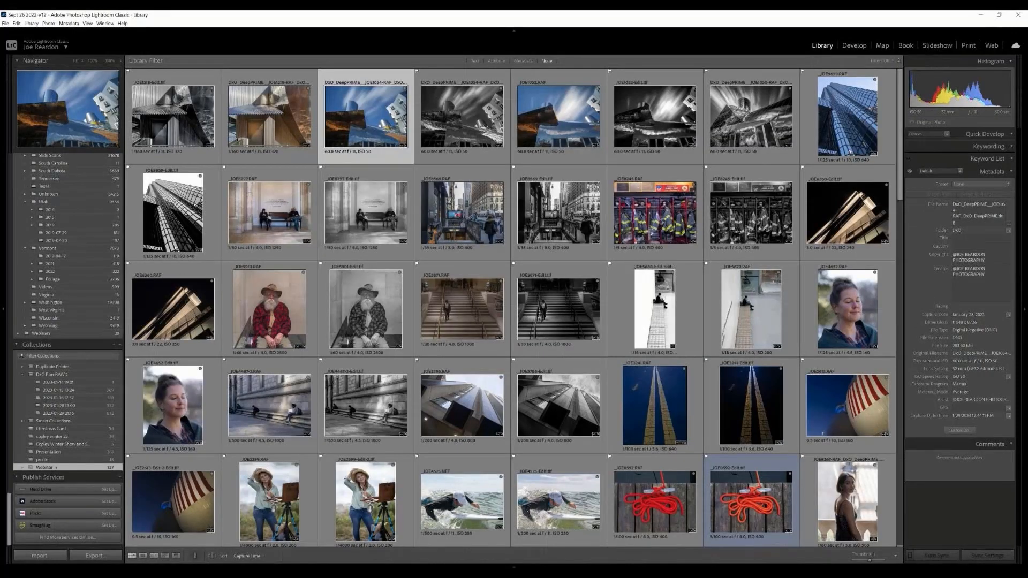
{"action": "mouse_move", "coordinate": [423, 197]}
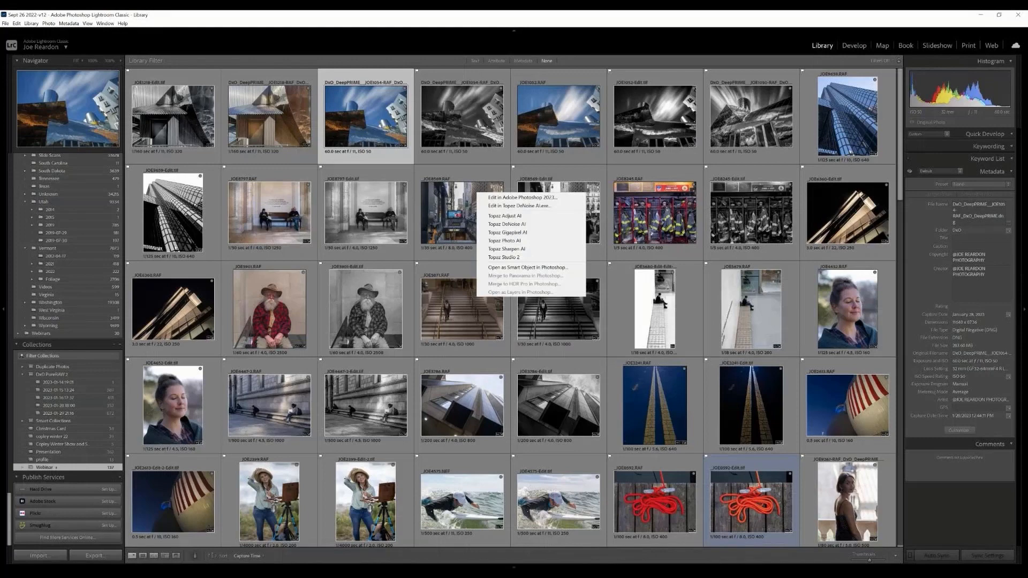
{"action": "left_click", "coordinate": [531, 199]}
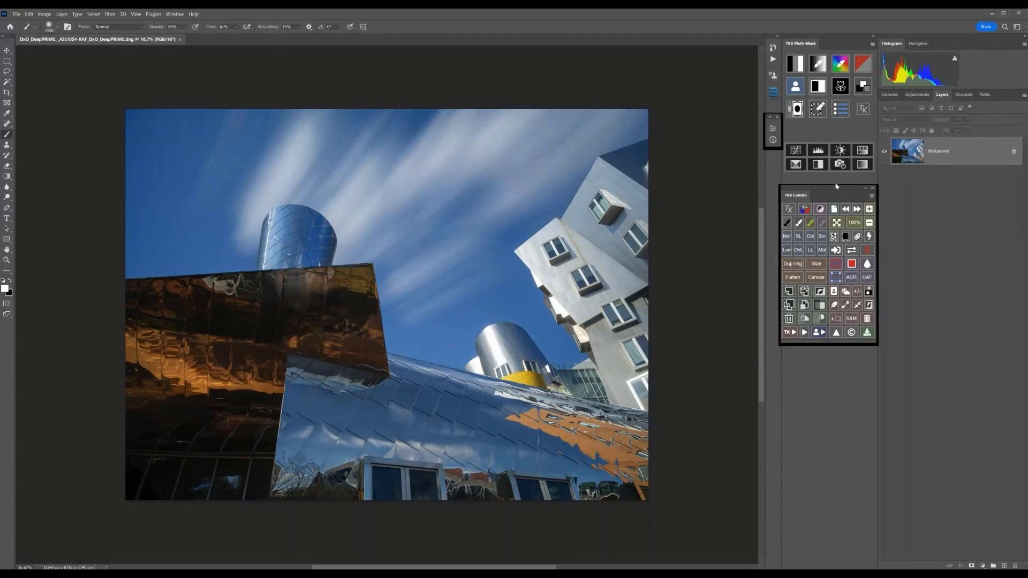
Add a Black & White adjustment with blues about -60, cyans about -40, yellows about 158 and reds about 124.
{"action": "left_click", "coordinate": [817, 166]}
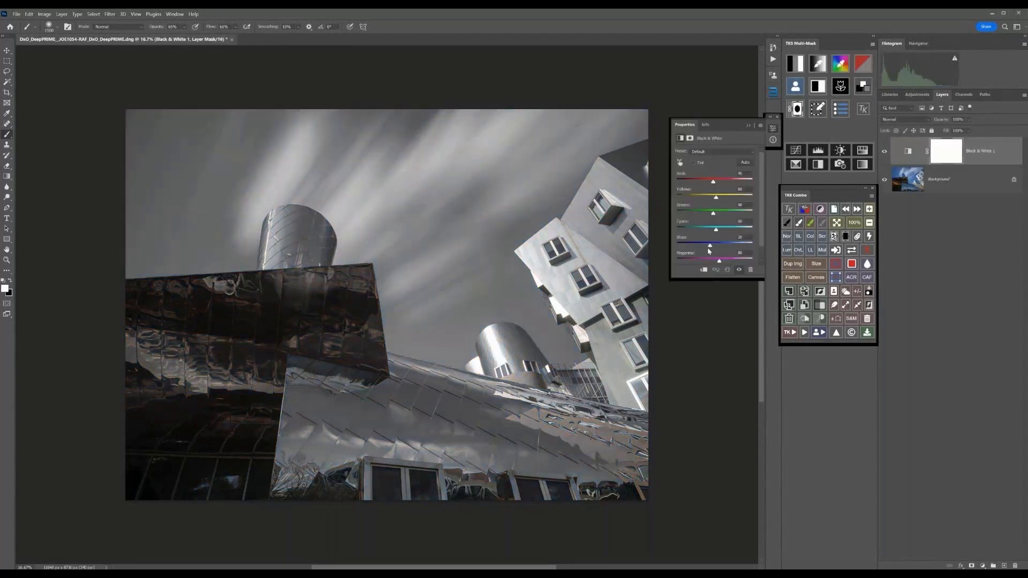
{"action": "left_click_drag", "start_coordinate": [709, 248], "coordinate": [698, 248]}
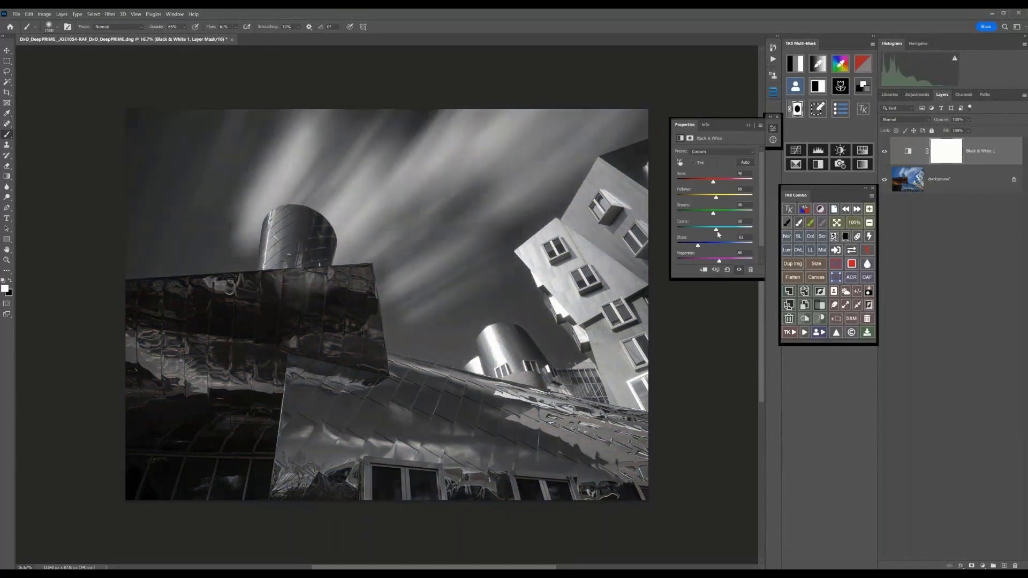
{"action": "left_click_drag", "start_coordinate": [717, 231], "coordinate": [702, 230]}
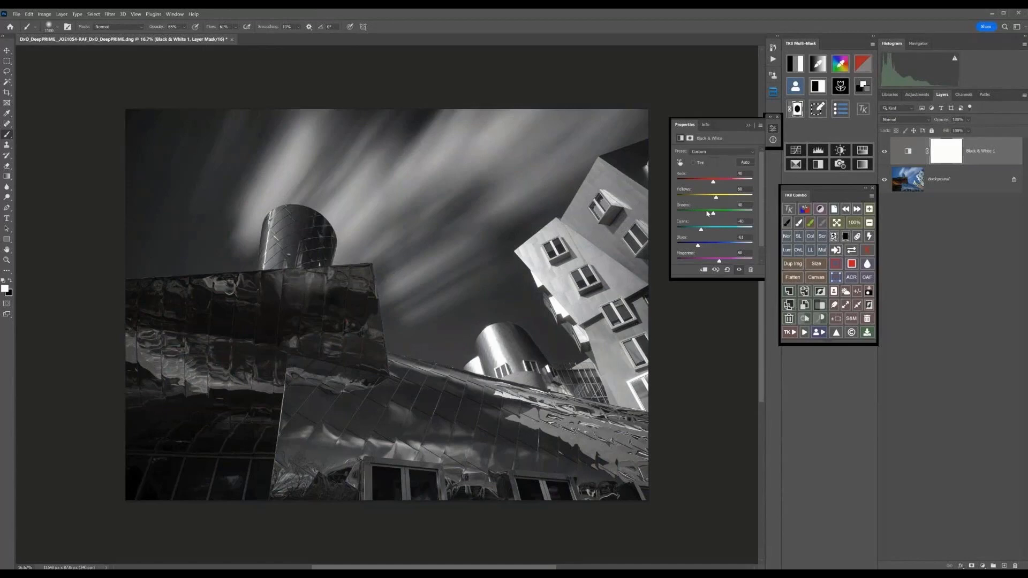
{"action": "left_click_drag", "start_coordinate": [716, 197], "coordinate": [732, 199]}
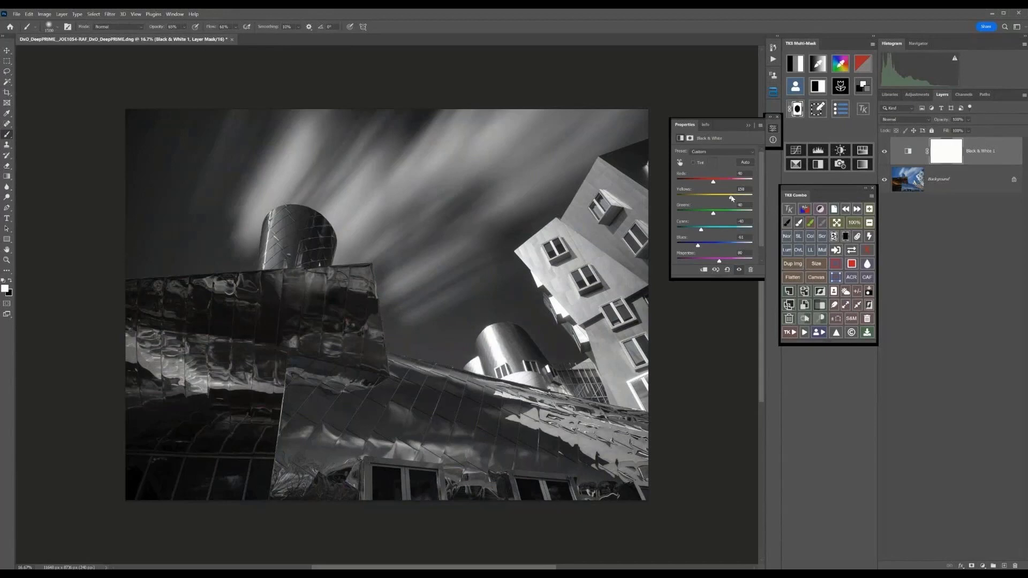
{"action": "left_click_drag", "start_coordinate": [716, 184], "coordinate": [727, 185]}
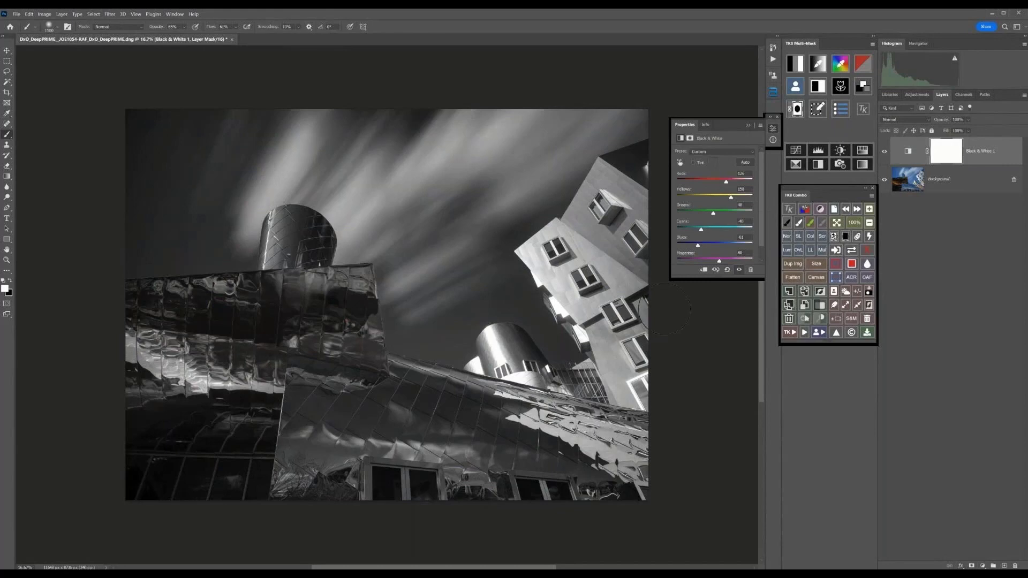
{"action": "left_click", "coordinate": [749, 126]}
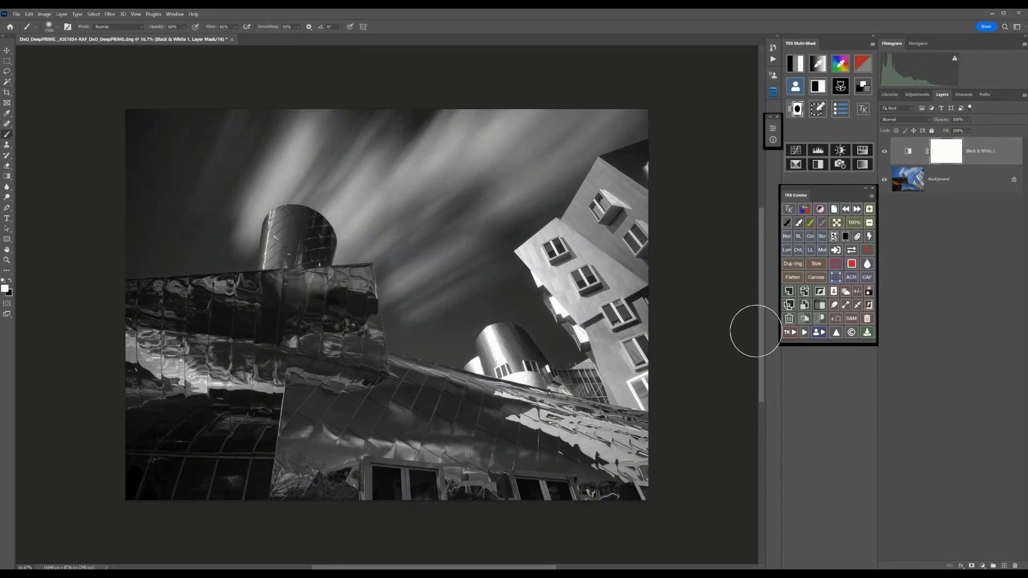
Add a white-paint Dodge layer above the Black & White adjustment and preview the Darks-2, Darks-3 and Darks-5 luminosity masks.
{"action": "left_click", "coordinate": [819, 320]}
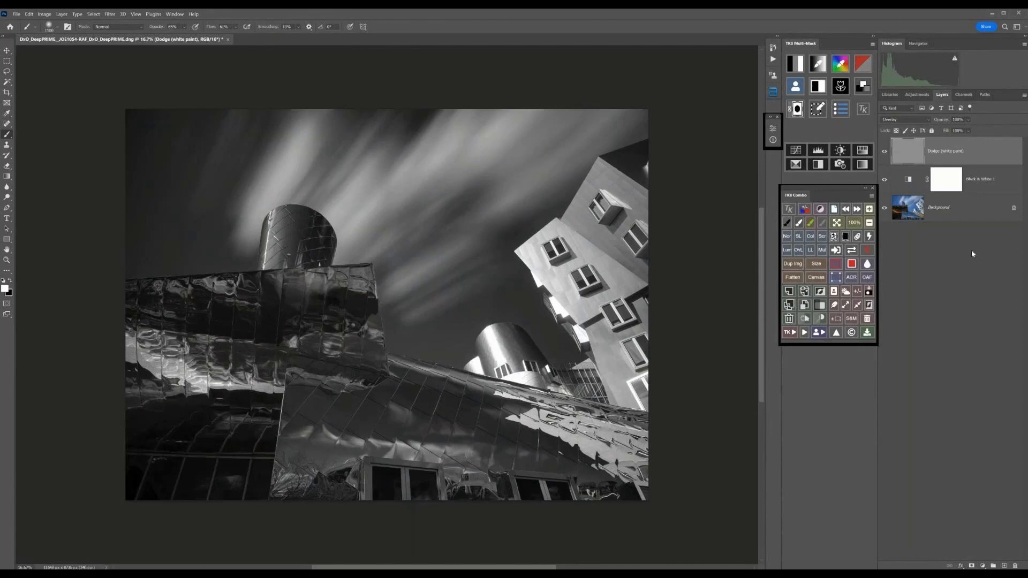
{"action": "left_click", "coordinate": [801, 70]}
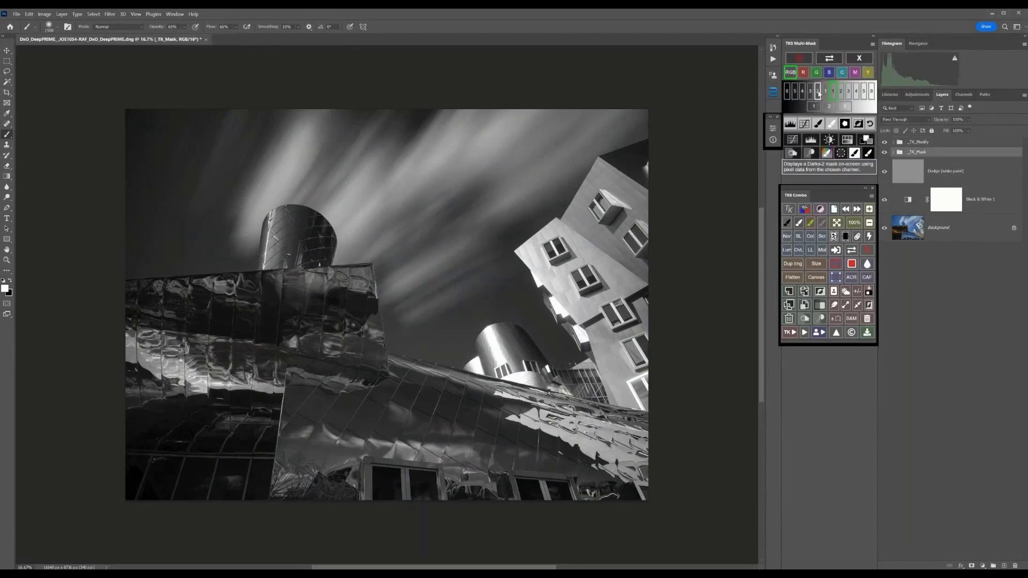
{"action": "left_click", "coordinate": [818, 93]}
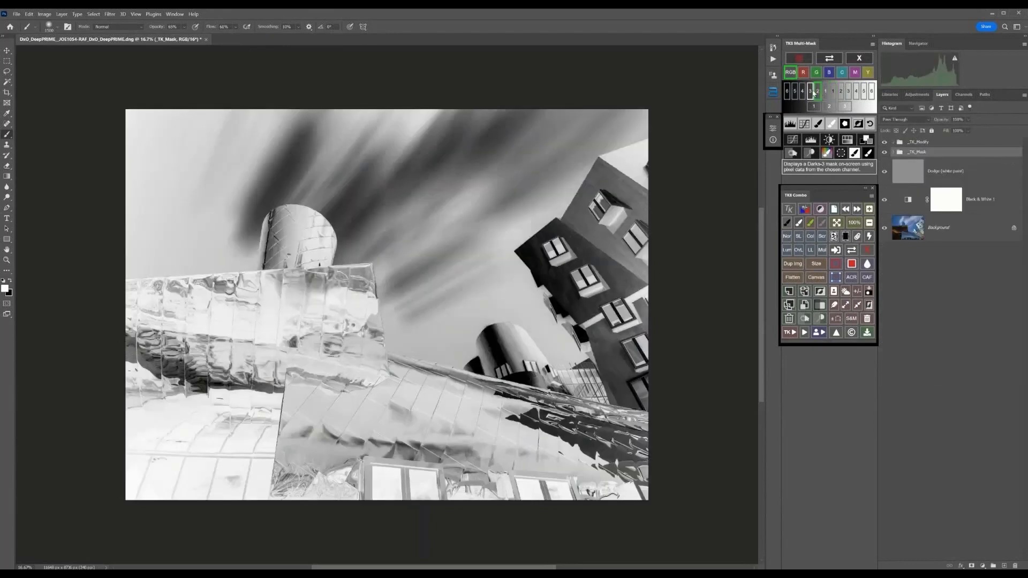
{"action": "left_click", "coordinate": [812, 92]}
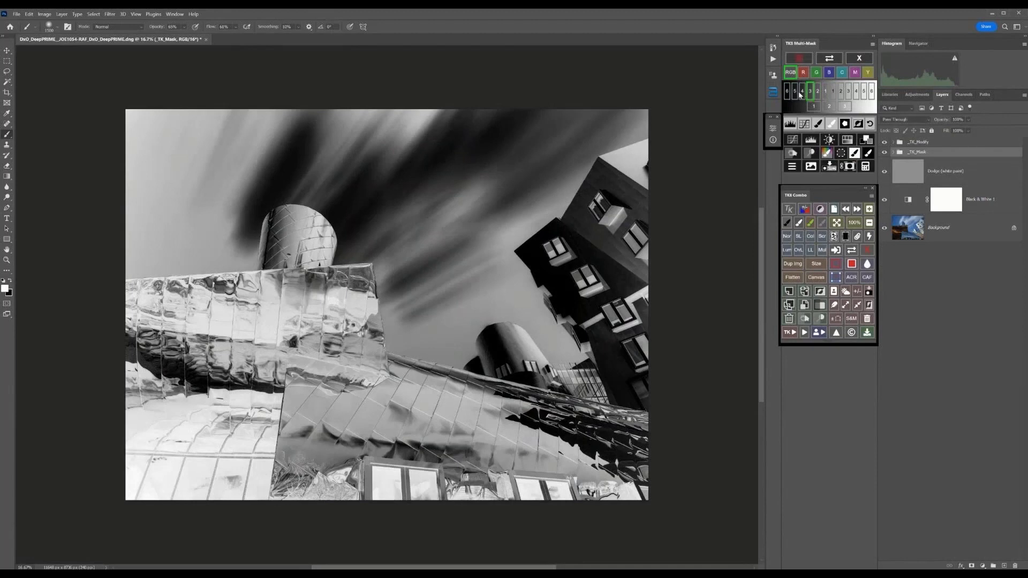
{"action": "left_click", "coordinate": [796, 91]}
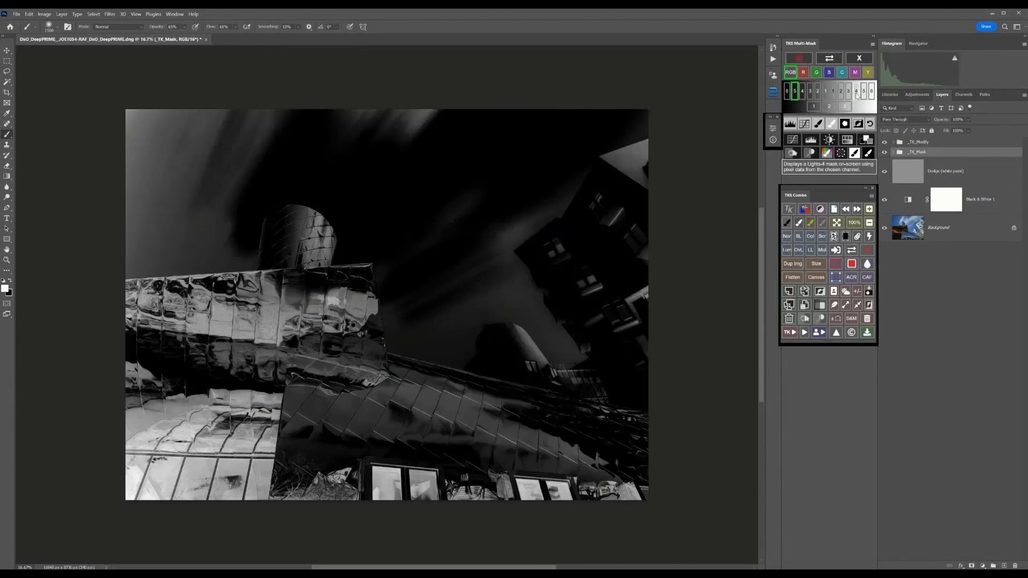
Preview the Lights-4 and Lights-2 masks, and load the Lights-1 mask as an active selection on the Dodge layer.
{"action": "left_click", "coordinate": [856, 92]}
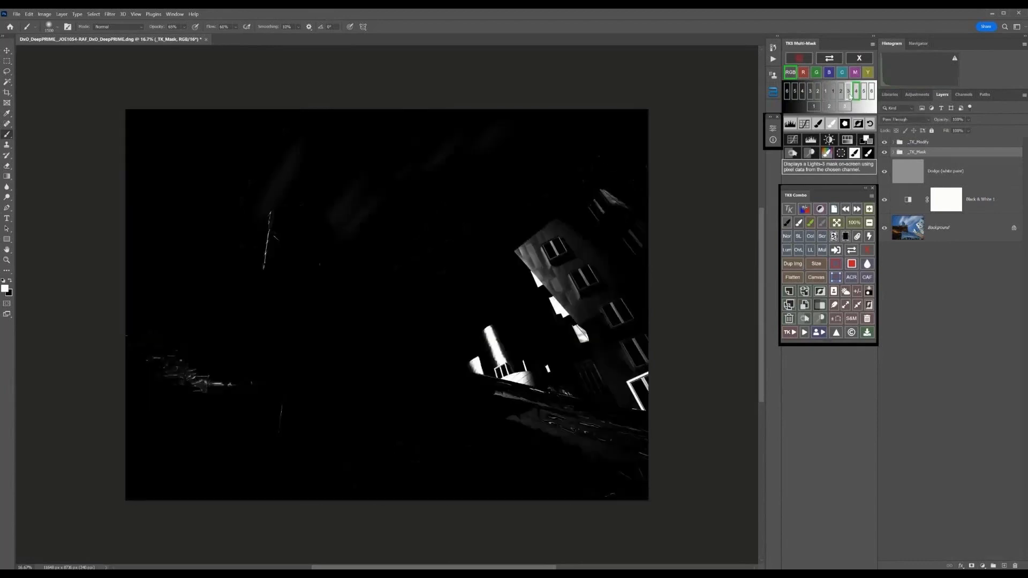
{"action": "left_click", "coordinate": [842, 92]}
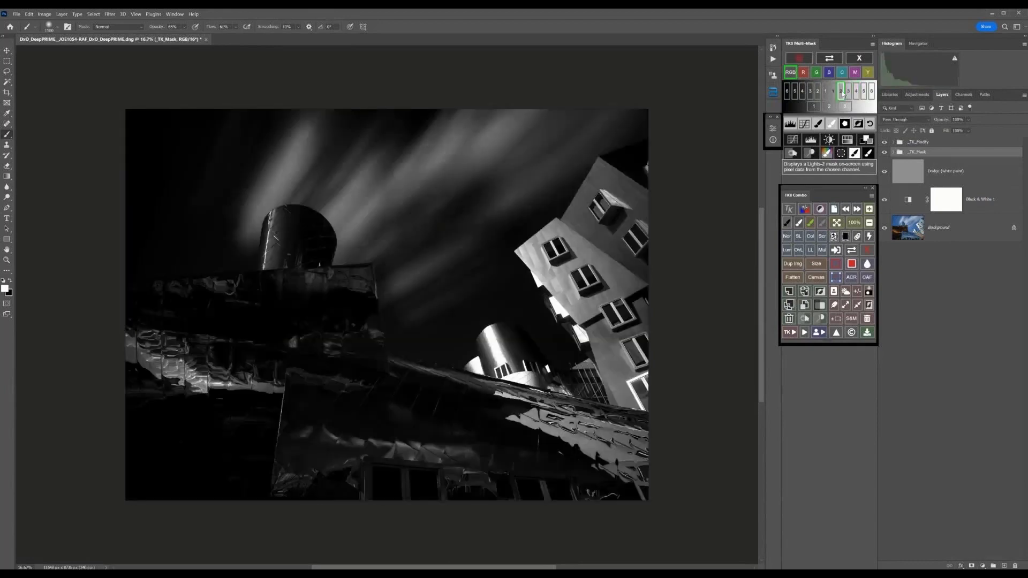
{"action": "left_click", "coordinate": [833, 92]}
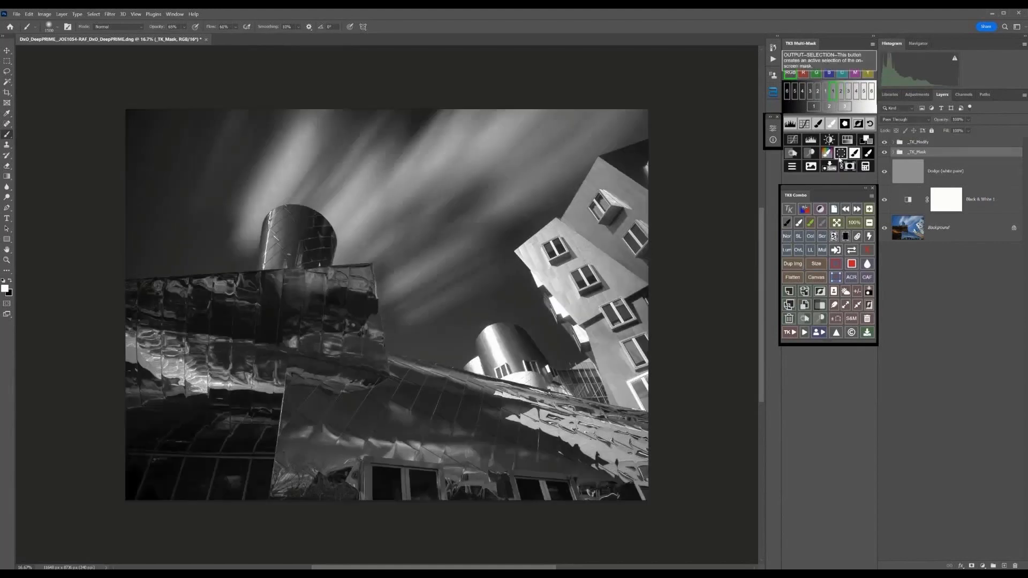
{"action": "left_click", "coordinate": [841, 154]}
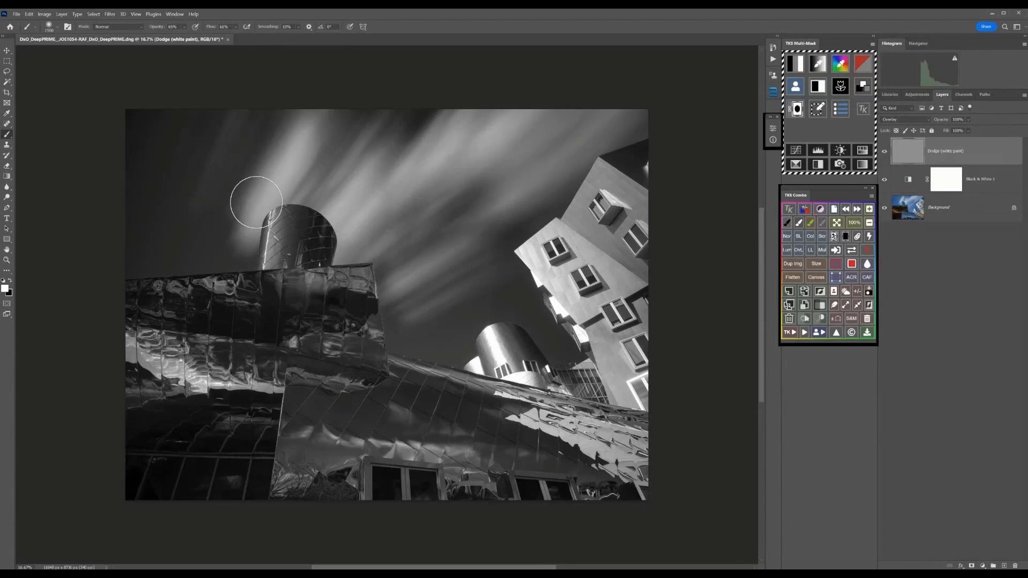
Set the brush opacity to 95% and dodge the dark curved panels in the building's lower-left area with white.
{"action": "left_click", "coordinate": [184, 28]}
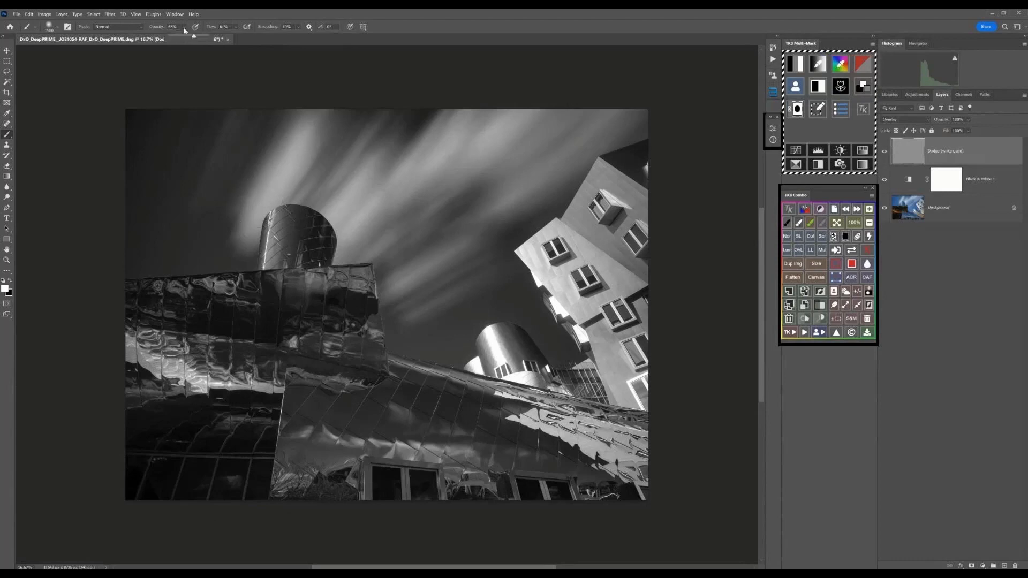
{"action": "left_click", "coordinate": [206, 37]}
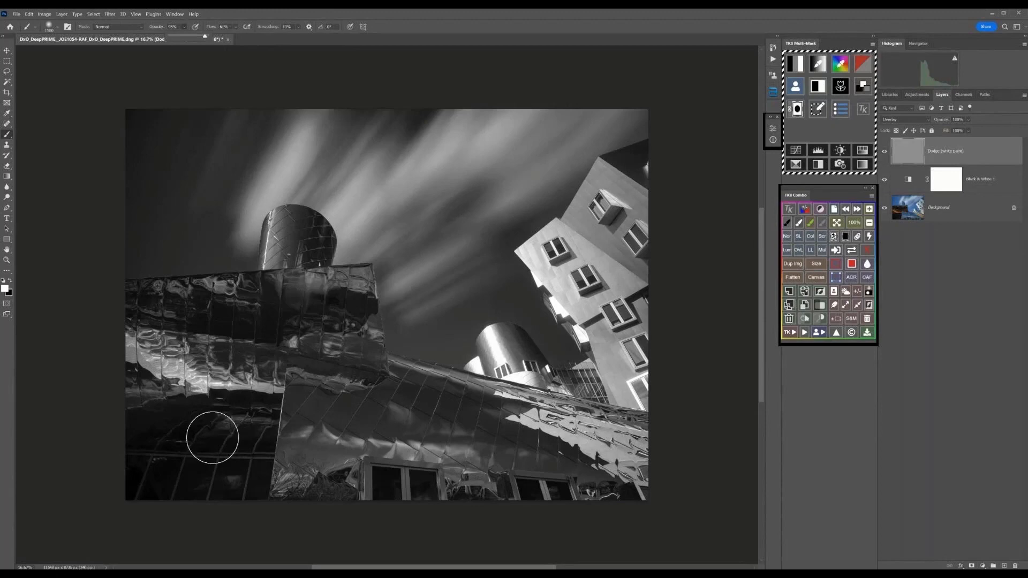
{"action": "left_click", "coordinate": [212, 438]}
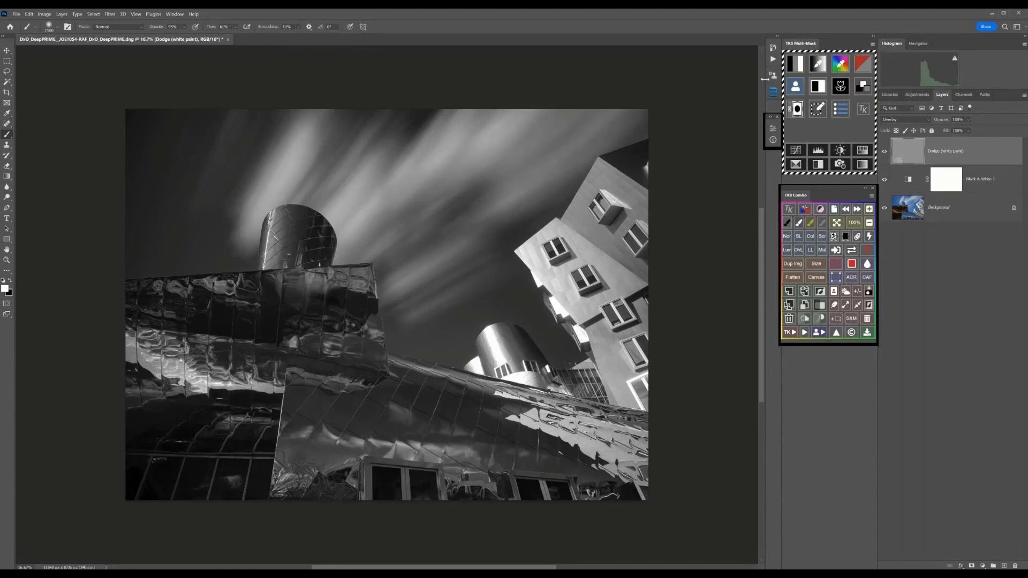
Preview the Darks-2 luminosity mask and load the Darks-4 mask as an active selection on the Dodge layer.
{"action": "left_click", "coordinate": [794, 65]}
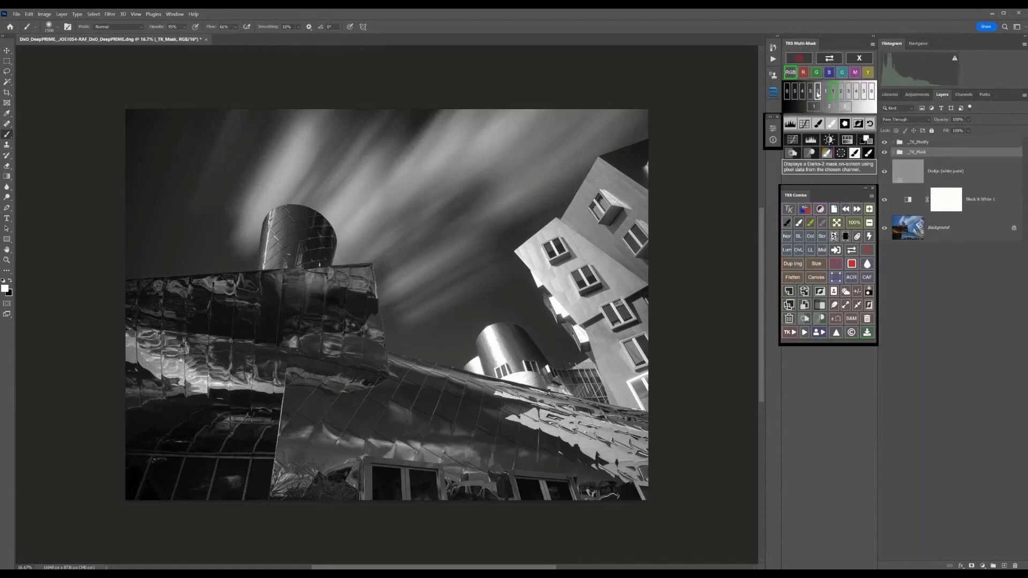
{"action": "left_click", "coordinate": [817, 93]}
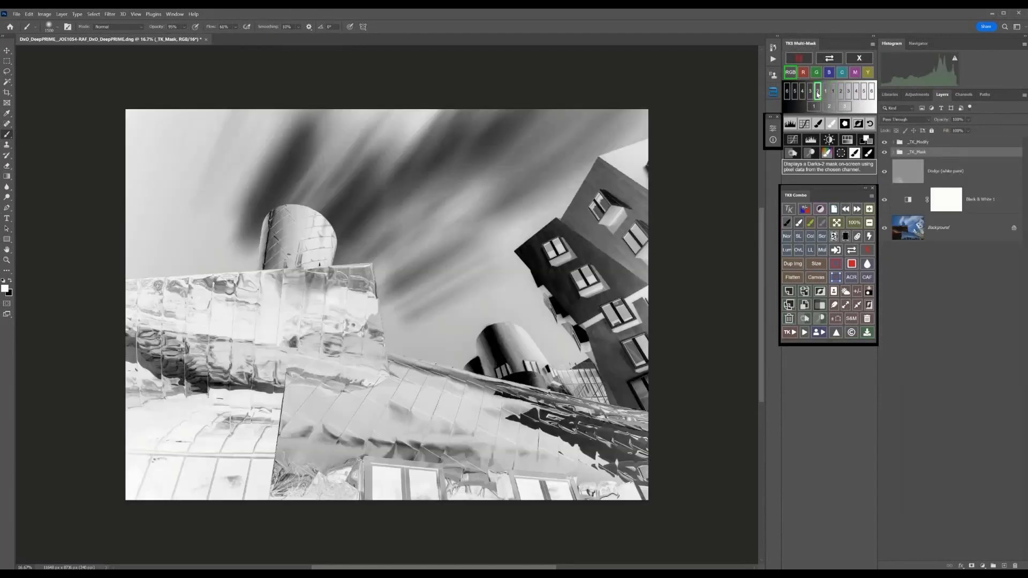
{"action": "left_click", "coordinate": [803, 94]}
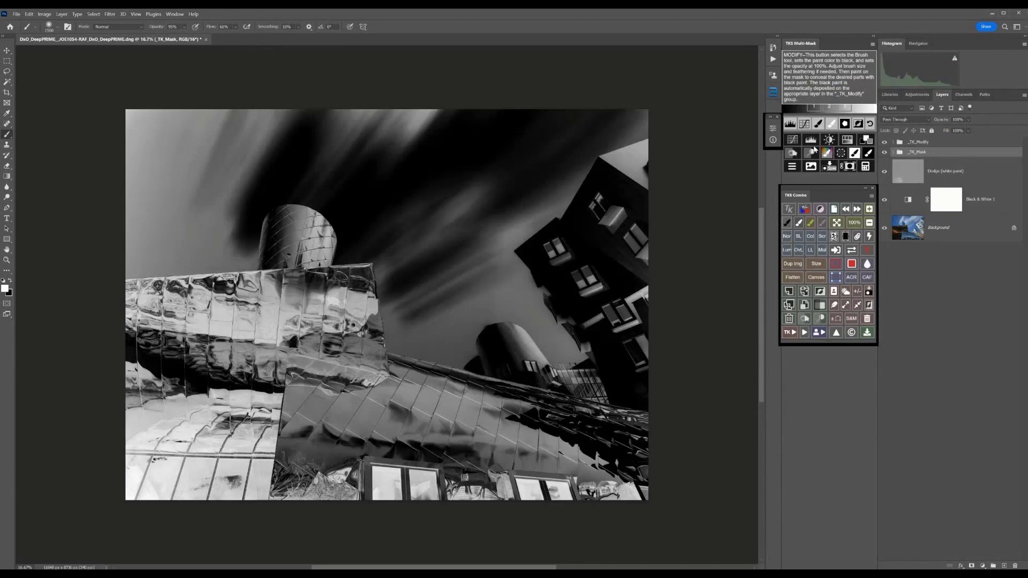
{"action": "left_click", "coordinate": [840, 154]}
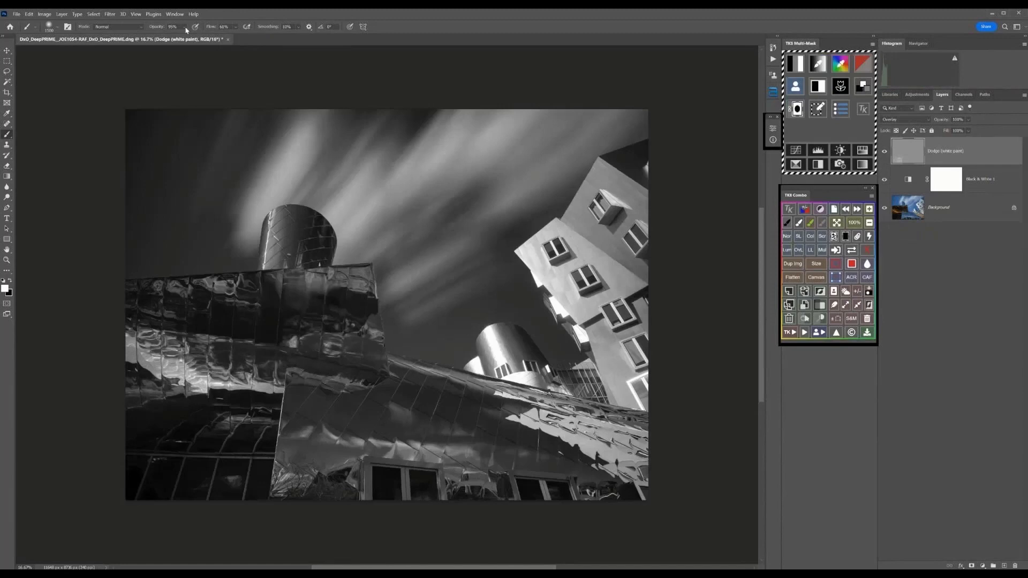
Dodge the building's metal panels with white at 56% and 78% brush opacity, and clear the selection.
{"action": "left_click_drag", "start_coordinate": [185, 27], "coordinate": [183, 36]}
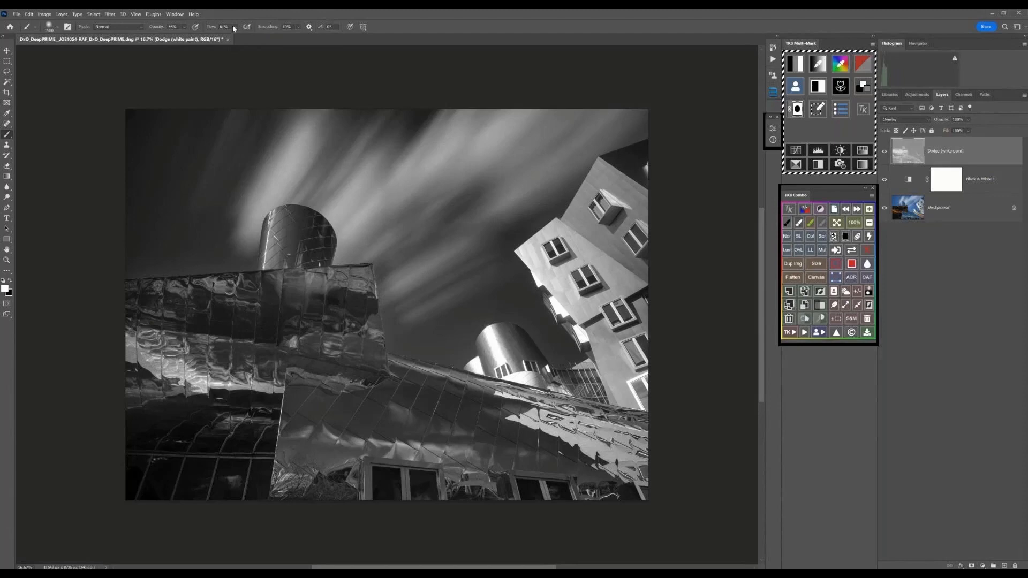
{"action": "left_click", "coordinate": [183, 27]}
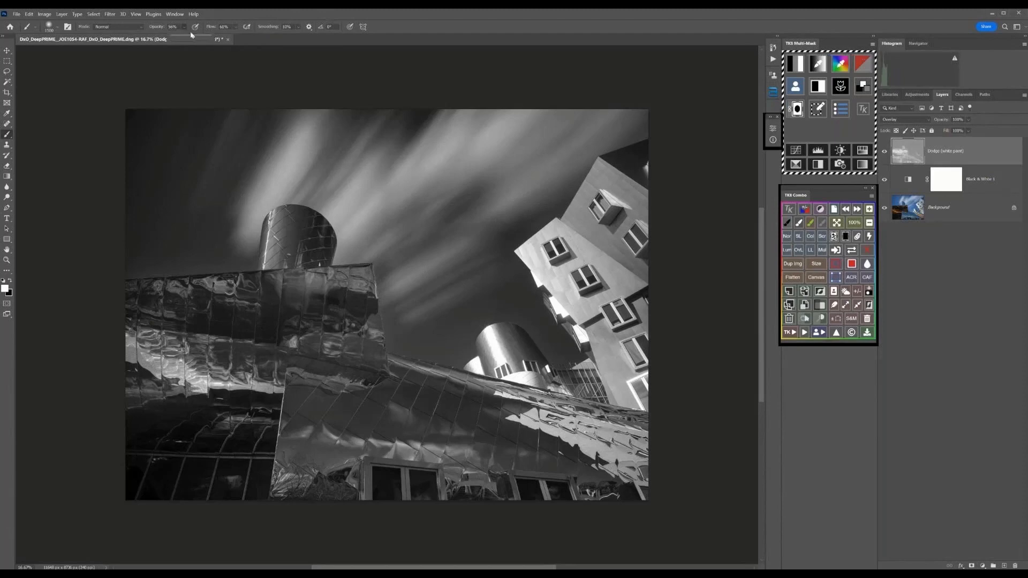
{"action": "left_click_drag", "start_coordinate": [192, 35], "coordinate": [202, 38]}
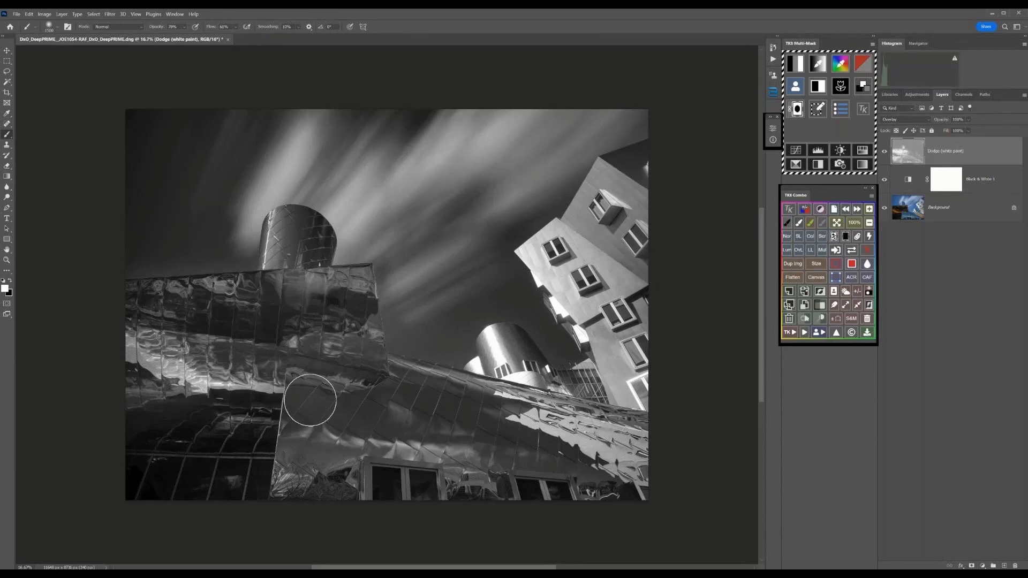
{"action": "left_click_drag", "start_coordinate": [310, 400], "coordinate": [323, 441]}
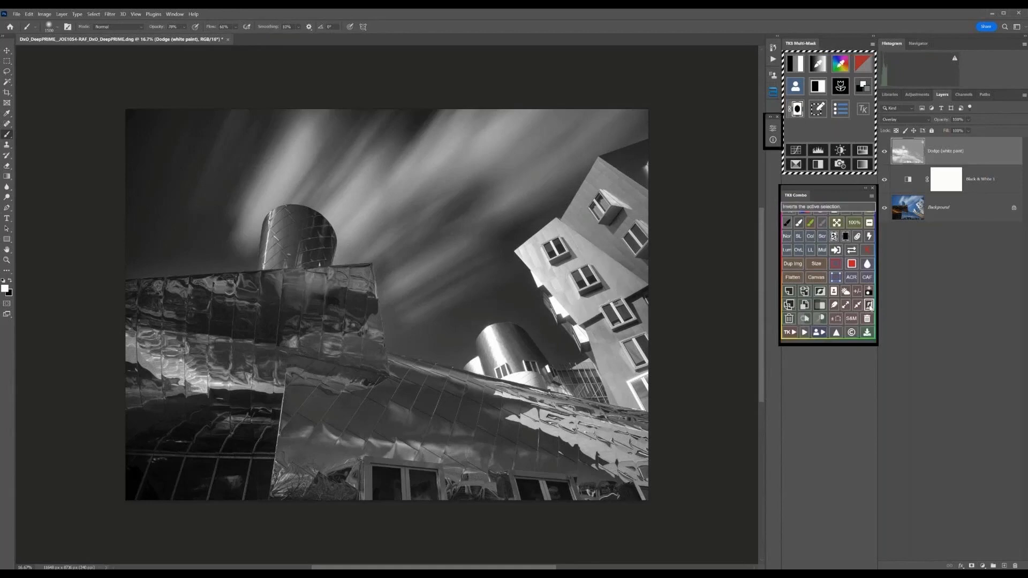
{"action": "key", "text": "ctrl+d"}
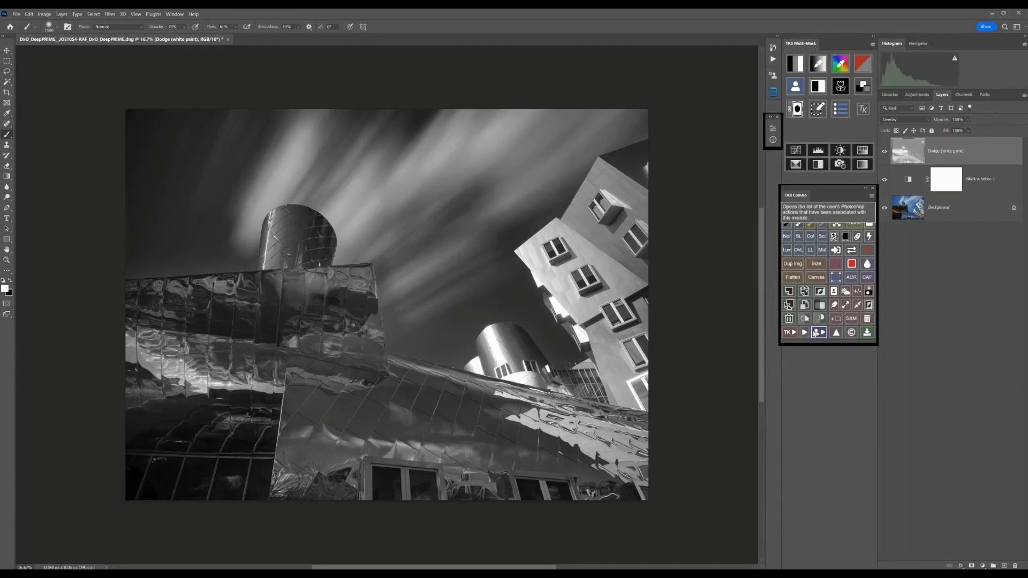
Add a black-paint Burn layer above the Dodge layer, preview the Lights-2 mask and load the Darks-2 mask as an active selection.
{"action": "left_click", "coordinate": [803, 317]}
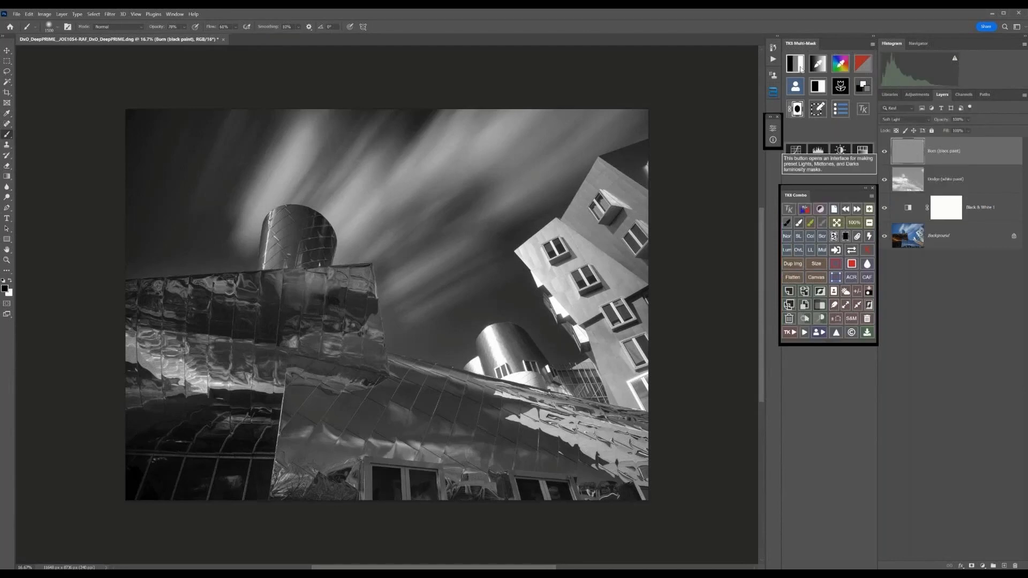
{"action": "left_click", "coordinate": [802, 68]}
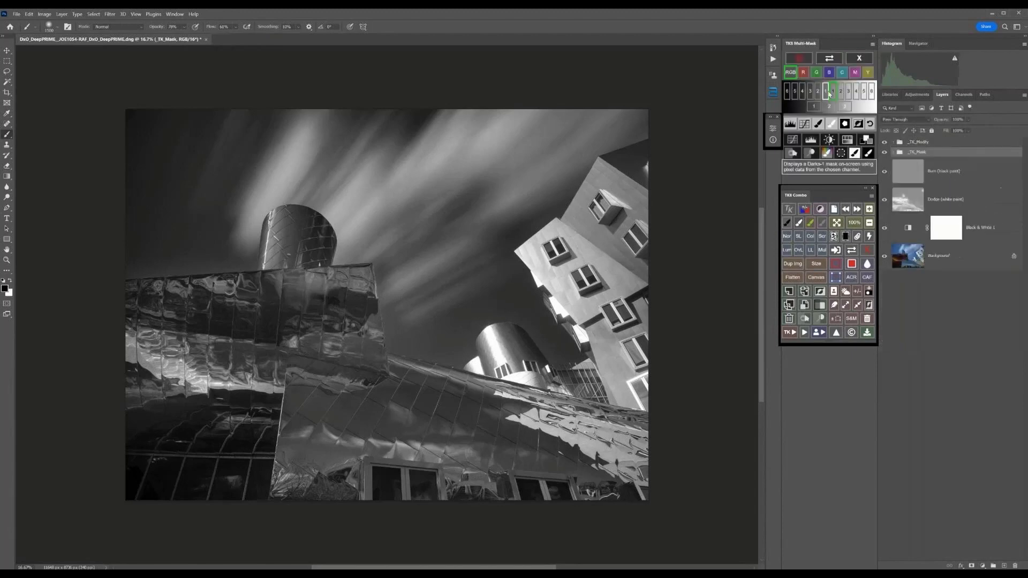
{"action": "left_click", "coordinate": [841, 92]}
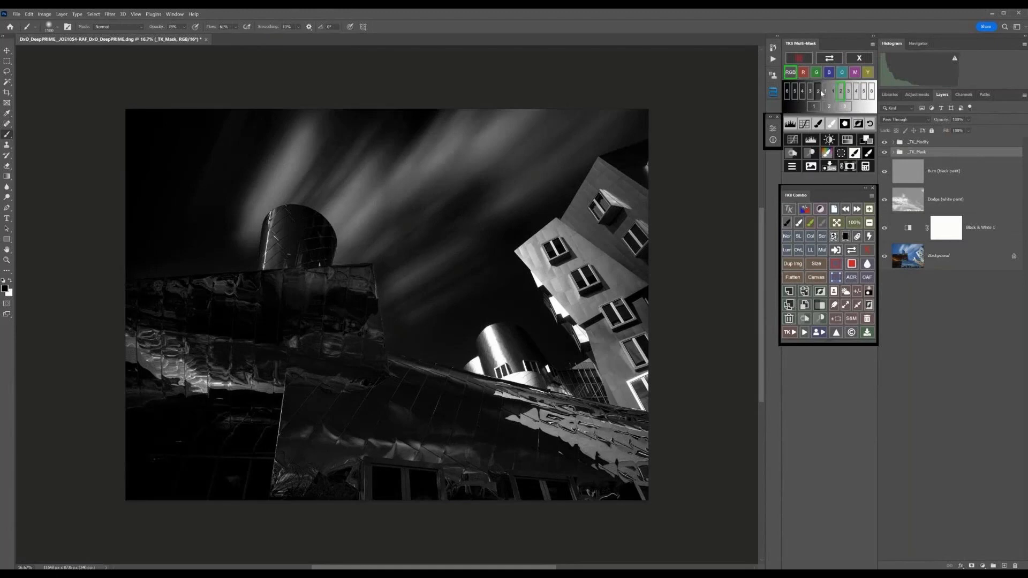
{"action": "left_click", "coordinate": [819, 91]}
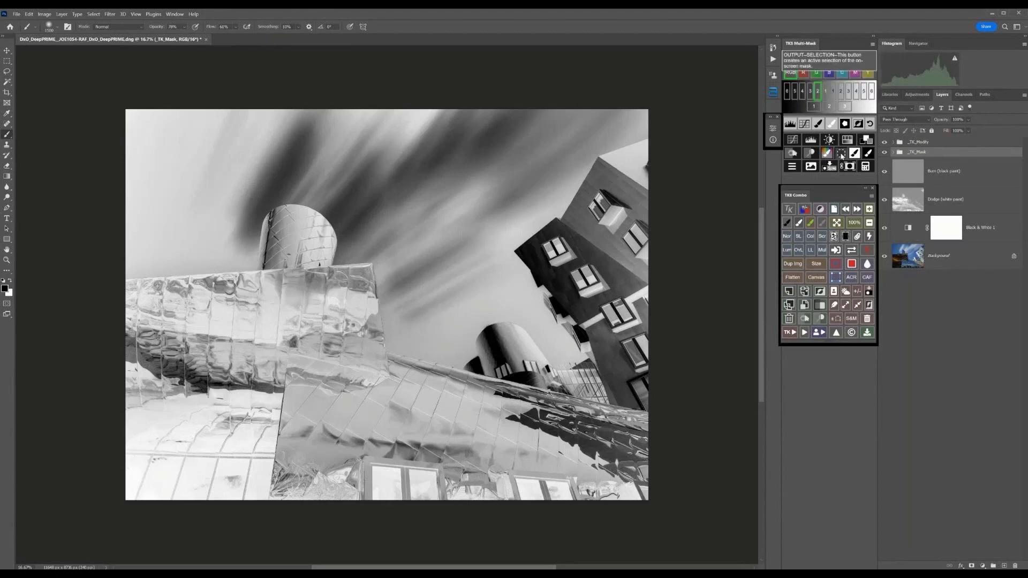
{"action": "left_click", "coordinate": [841, 156]}
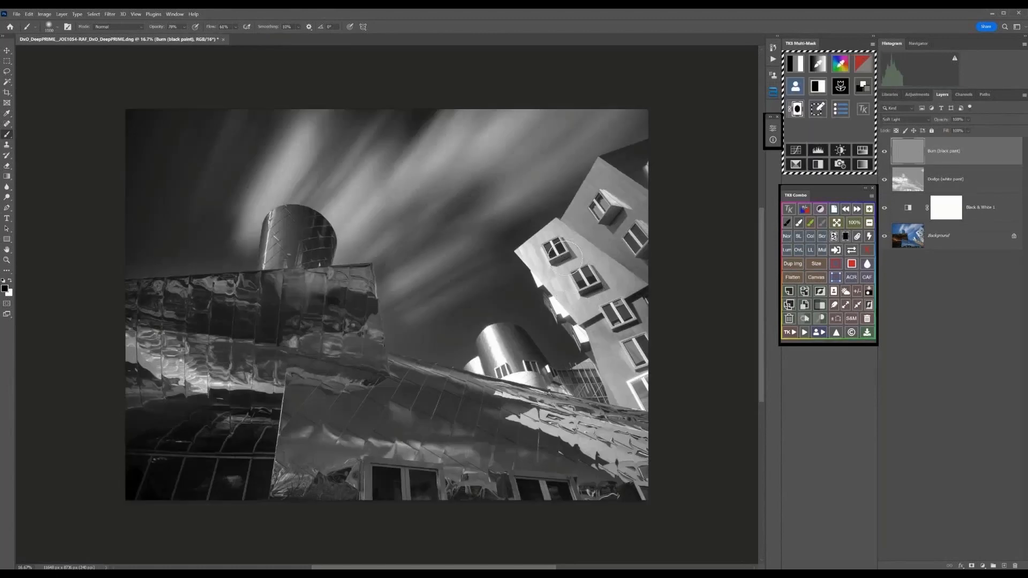
Shrink the brush and burn the dark windows of the tilted light-coloured building with black on the Burn layer.
{"action": "key", "text": "["}
{"action": "key", "text": "["}
{"action": "key", "text": "["}
{"action": "key", "text": "["}
{"action": "key", "text": "["}
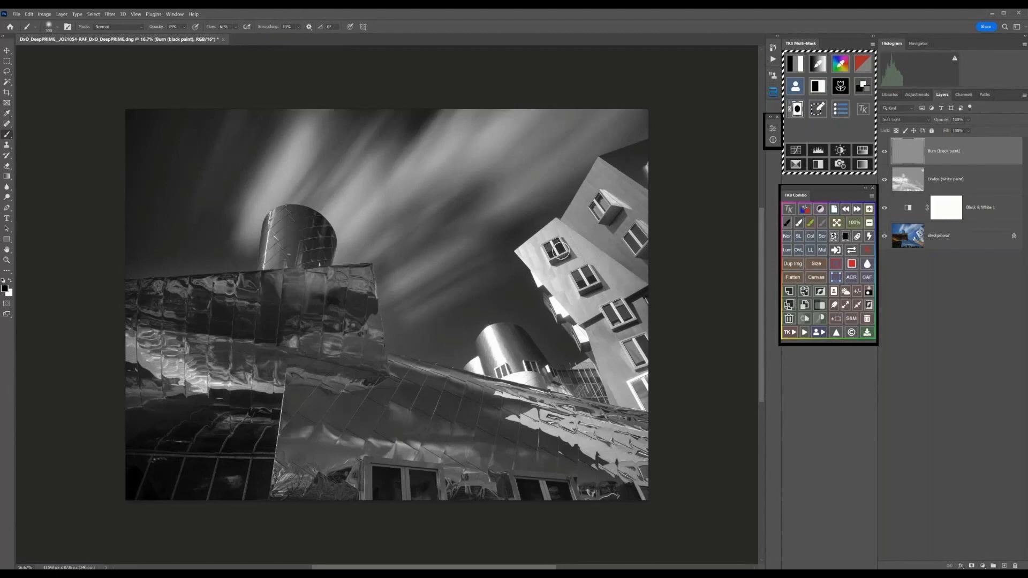
{"action": "key", "text": "["}
{"action": "left_click_drag", "start_coordinate": [560, 246], "coordinate": [557, 249]}
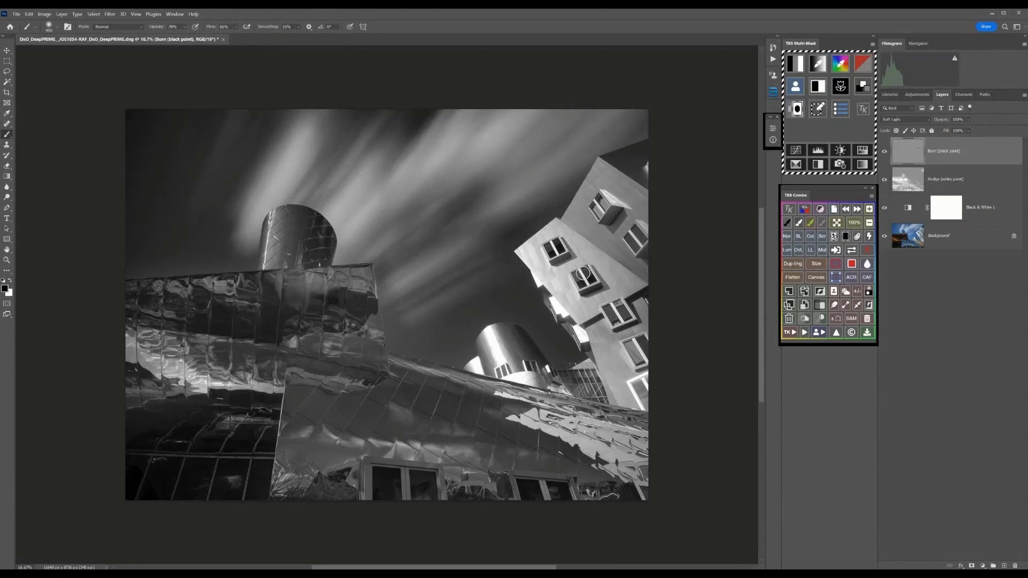
{"action": "left_click_drag", "start_coordinate": [583, 272], "coordinate": [581, 278]}
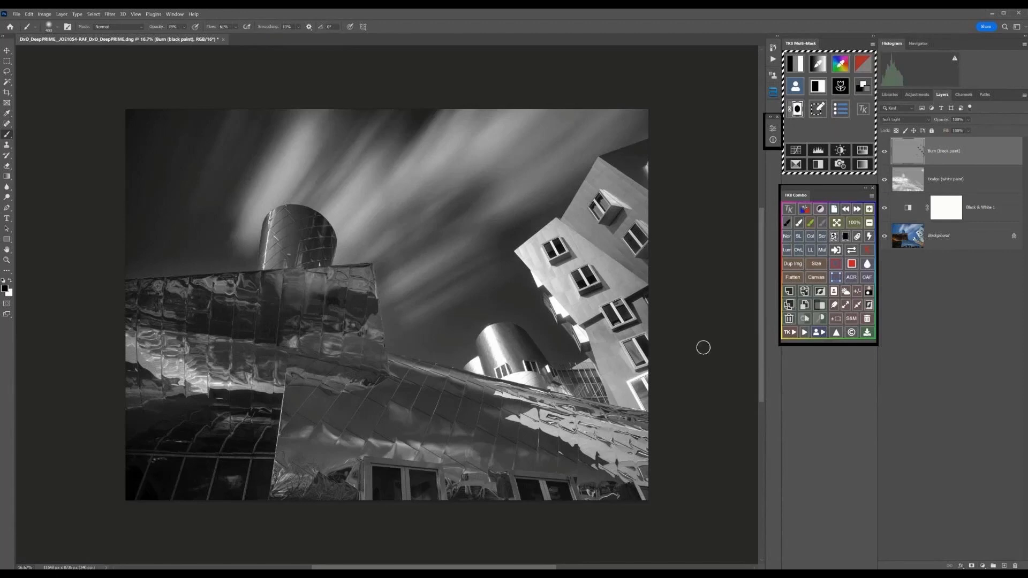
Toggle the Burn layer's visibility repeatedly to compare the windows with and without the burning.
{"action": "left_click", "coordinate": [886, 153]}
{"action": "left_click", "coordinate": [886, 153]}
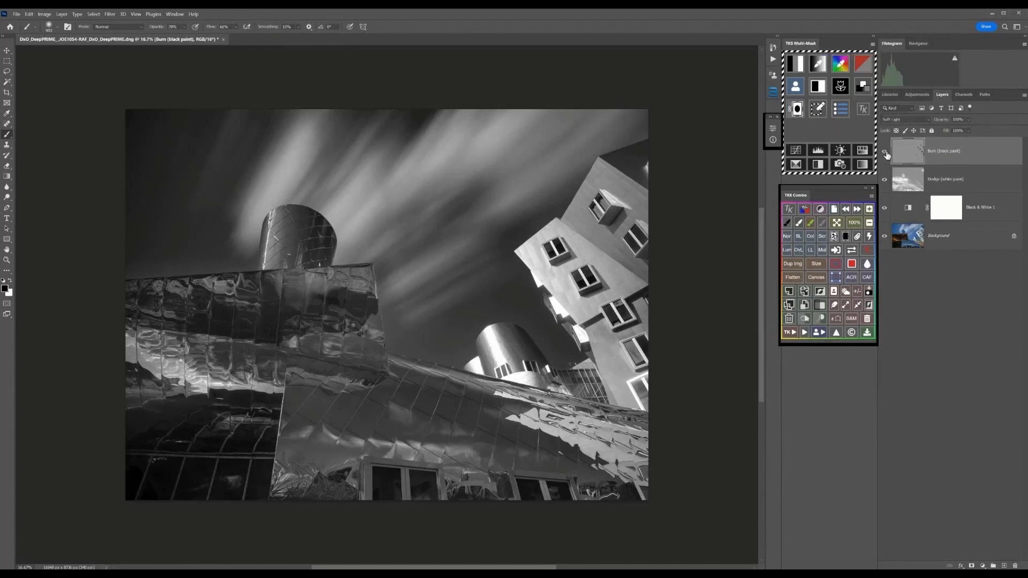
{"action": "left_click", "coordinate": [886, 154]}
{"action": "left_click", "coordinate": [886, 154]}
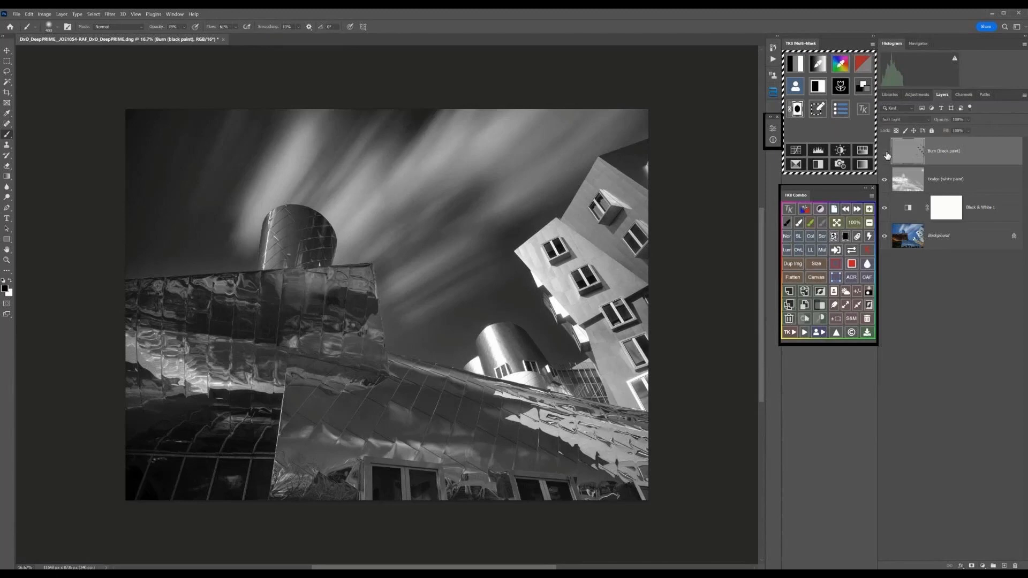
{"action": "left_click", "coordinate": [886, 153]}
{"action": "left_click", "coordinate": [886, 154]}
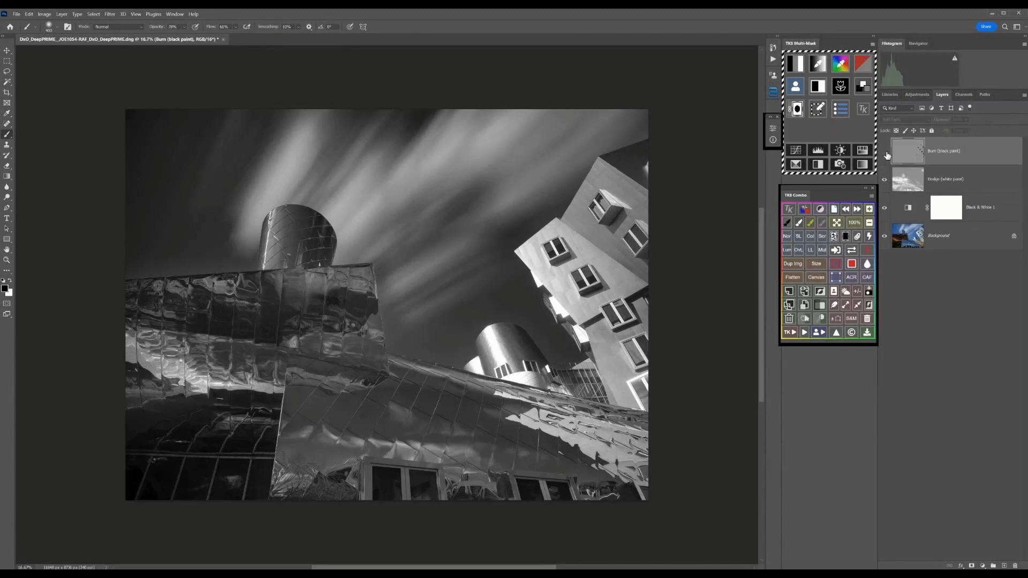
{"action": "left_click", "coordinate": [886, 154]}
{"action": "left_click", "coordinate": [886, 153]}
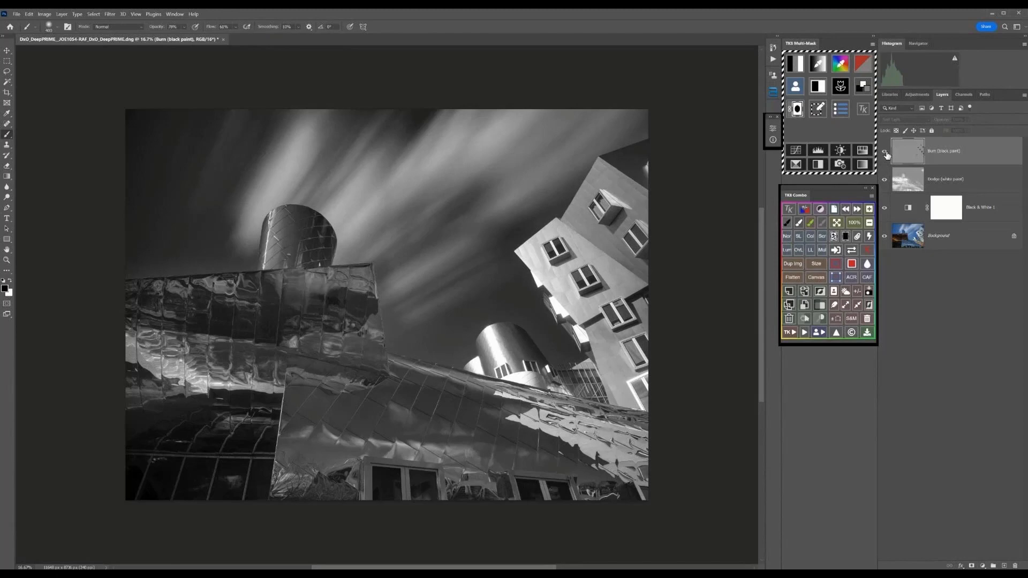
{"action": "left_click", "coordinate": [886, 154]}
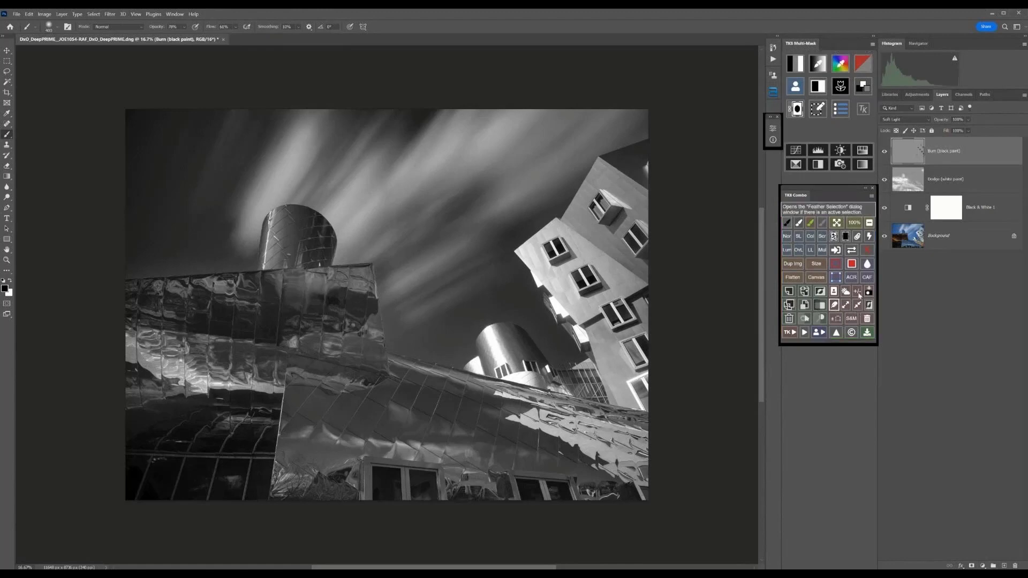
Stamp all visible layers into a new pixel layer above the Burn layer and open it in Topaz Studio 2.
{"action": "left_click", "coordinate": [806, 293]}
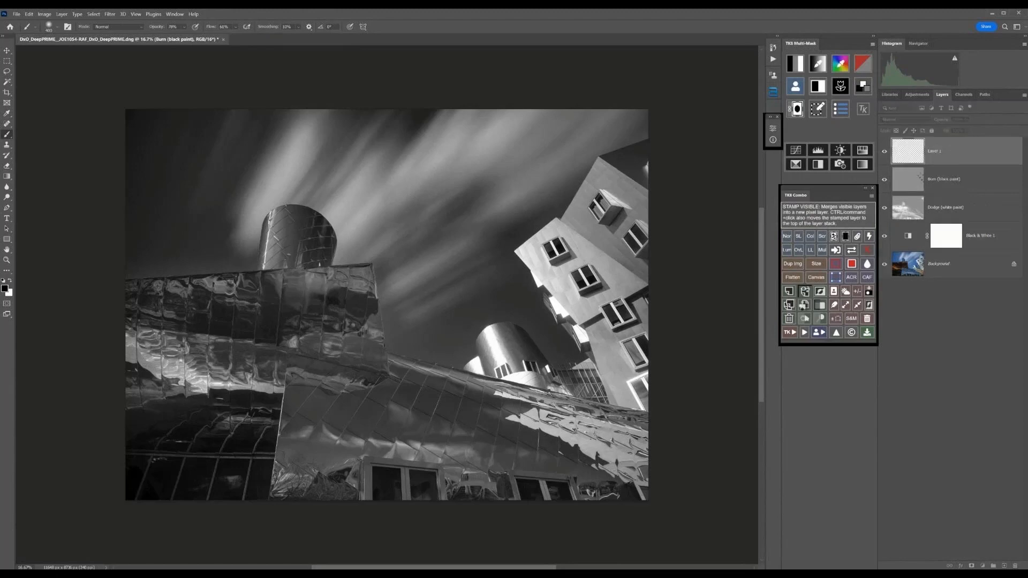
{"action": "left_click", "coordinate": [806, 307]}
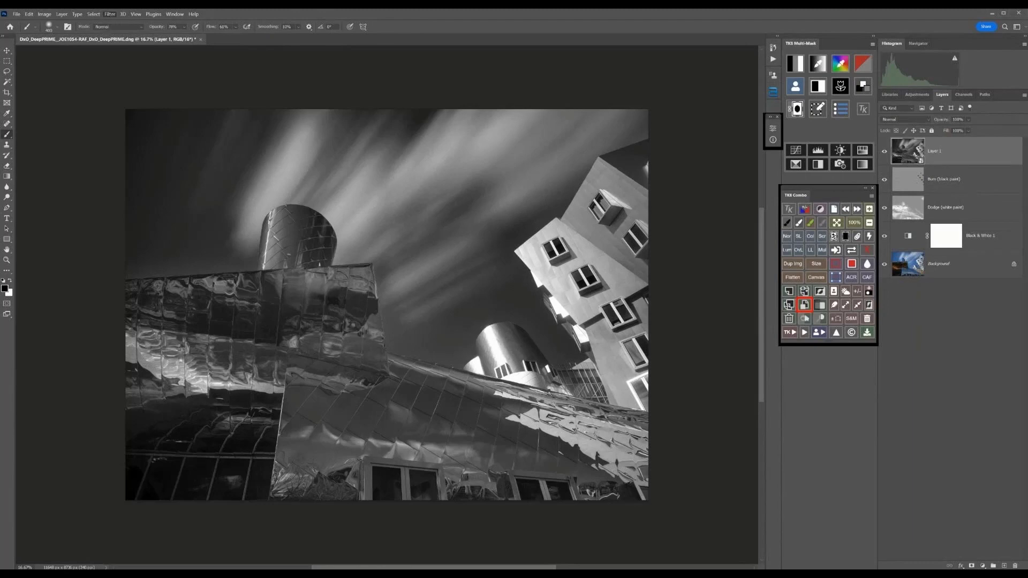
{"action": "left_click", "coordinate": [110, 14]}
{"action": "left_click", "coordinate": [220, 203]}
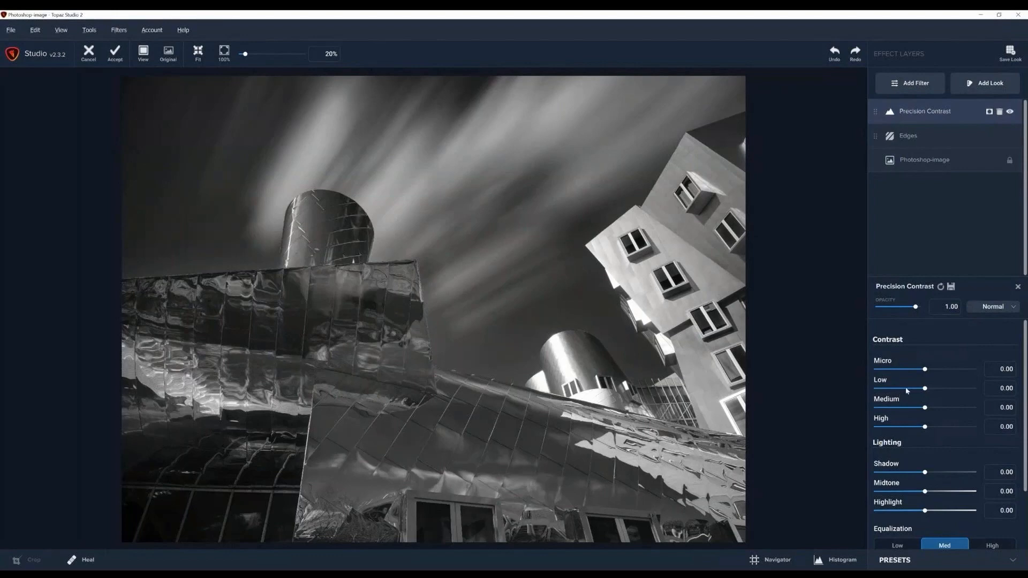
Apply the Balance preset to the Precision Contrast filter.
{"action": "left_click", "coordinate": [896, 560]}
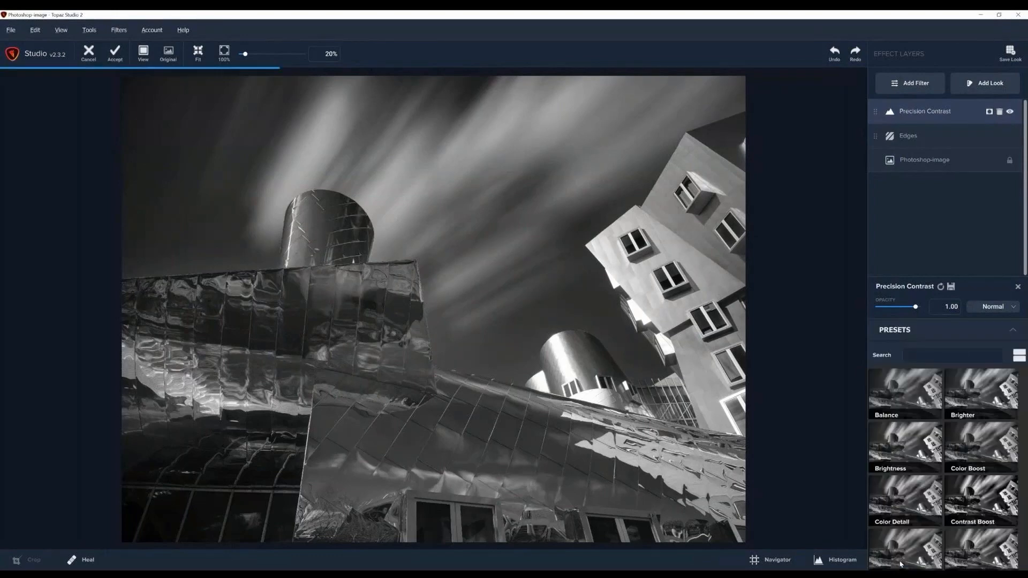
{"action": "left_click", "coordinate": [908, 400]}
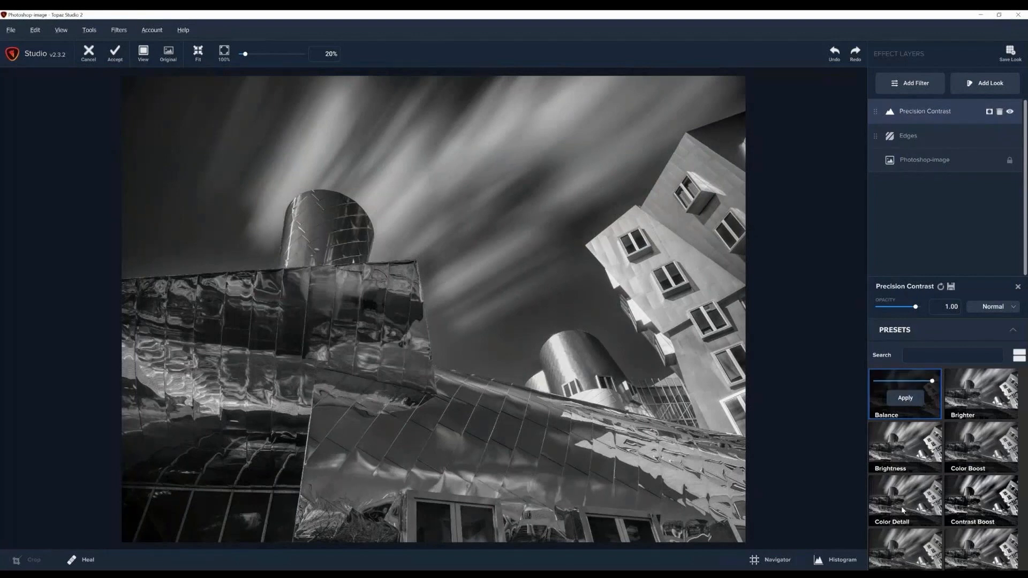
Try the Details preset on Precision Contrast at about 0.75 opacity and compare it with the original image.
{"action": "scroll", "coordinate": [981, 509], "scroll_direction": "down", "scroll_amount": 2}
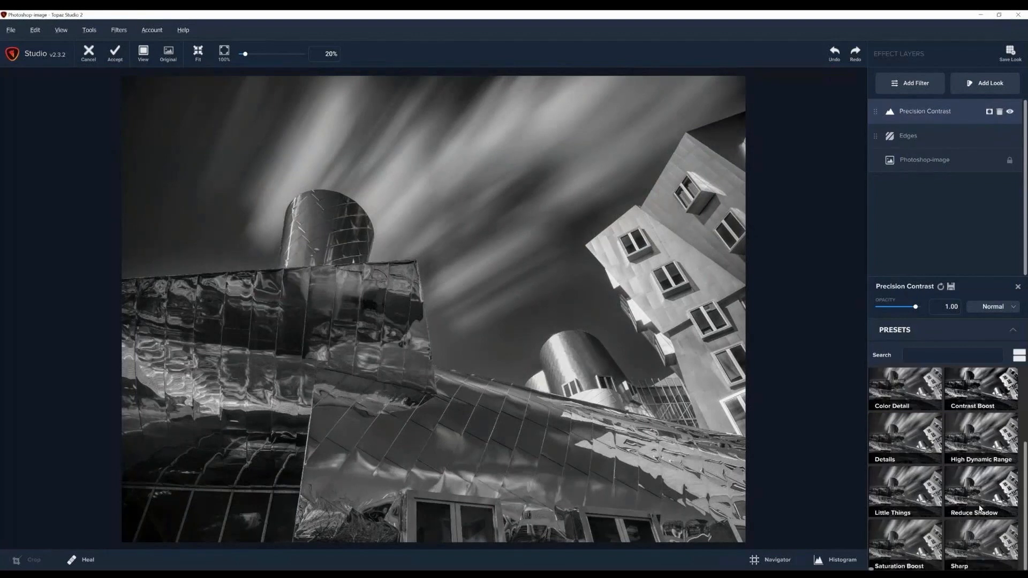
{"action": "left_click", "coordinate": [910, 441]}
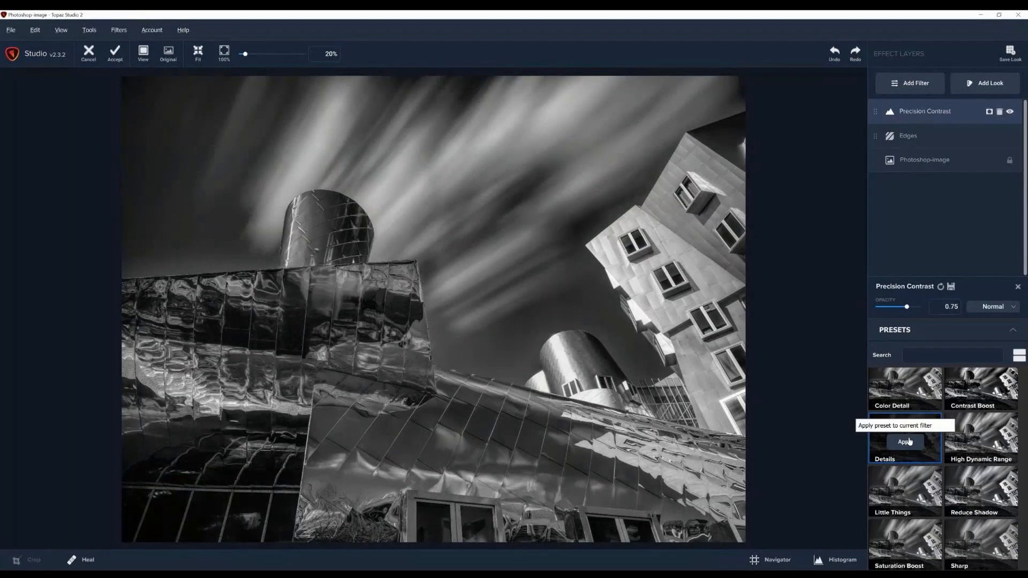
{"action": "key", "text": "space"}
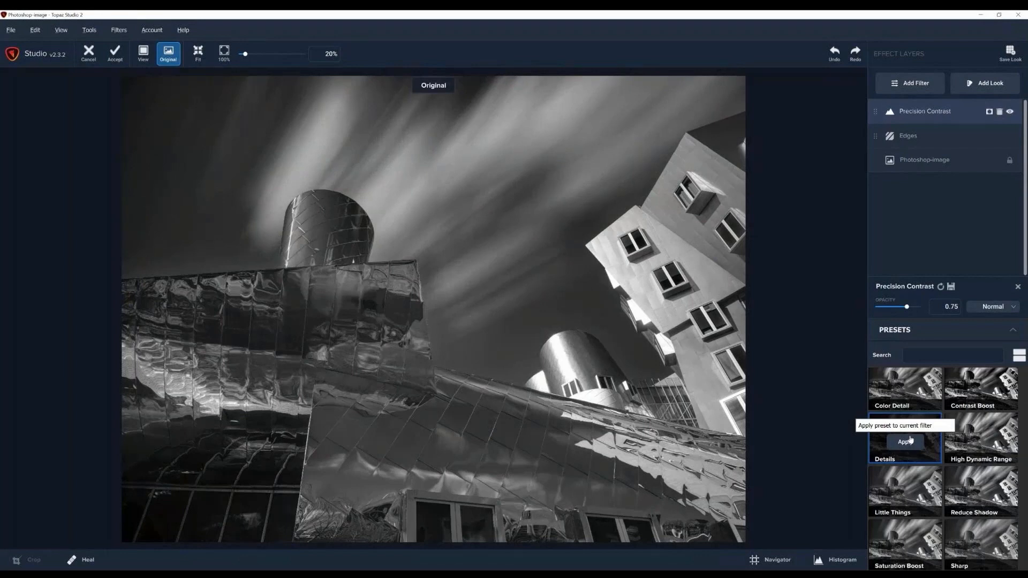
{"action": "key", "text": "space"}
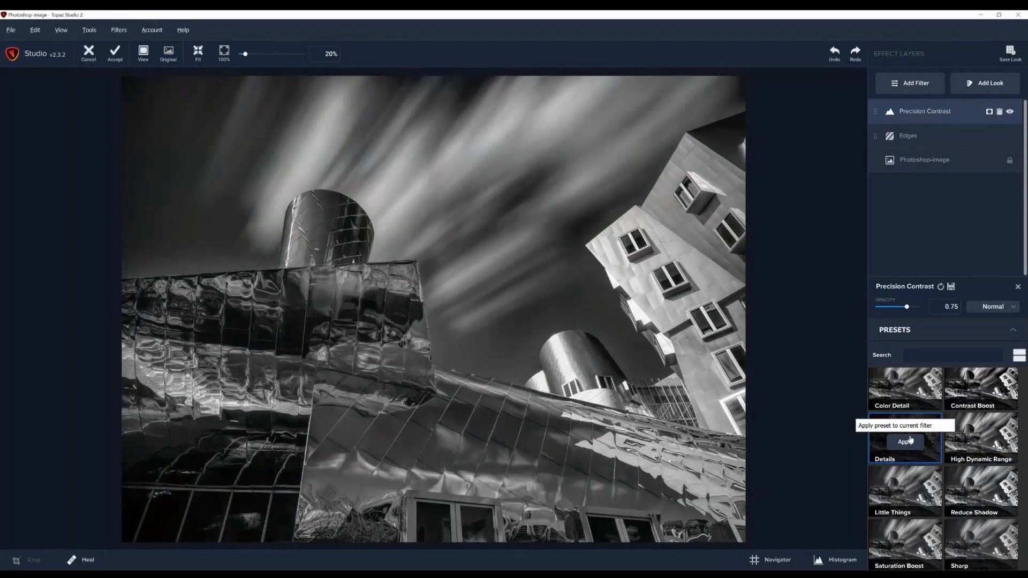
{"action": "left_click", "coordinate": [910, 440]}
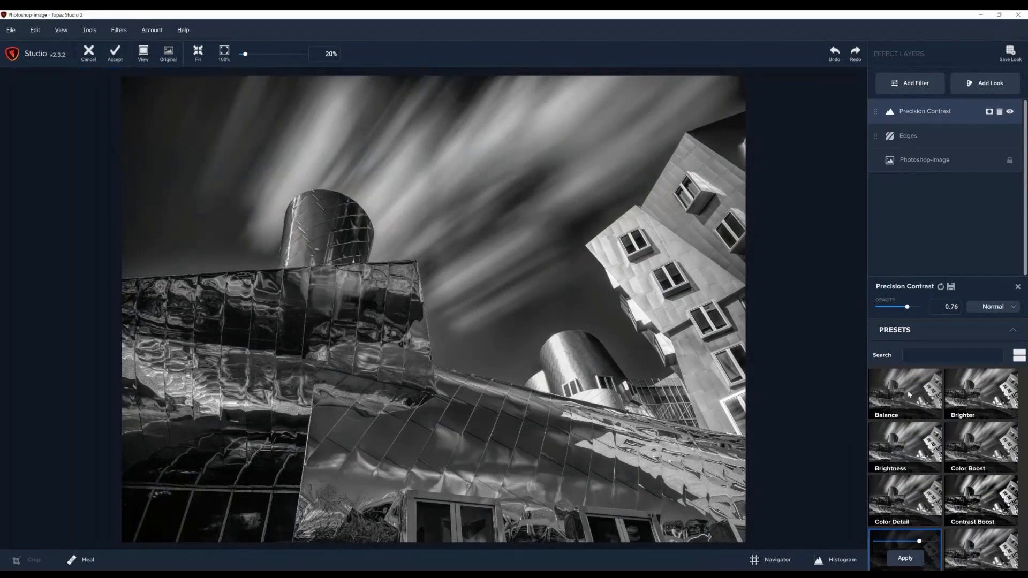
Return Precision Contrast to the Balance preset at 1.00 opacity and compare the result with the original image.
{"action": "left_click", "coordinate": [907, 399]}
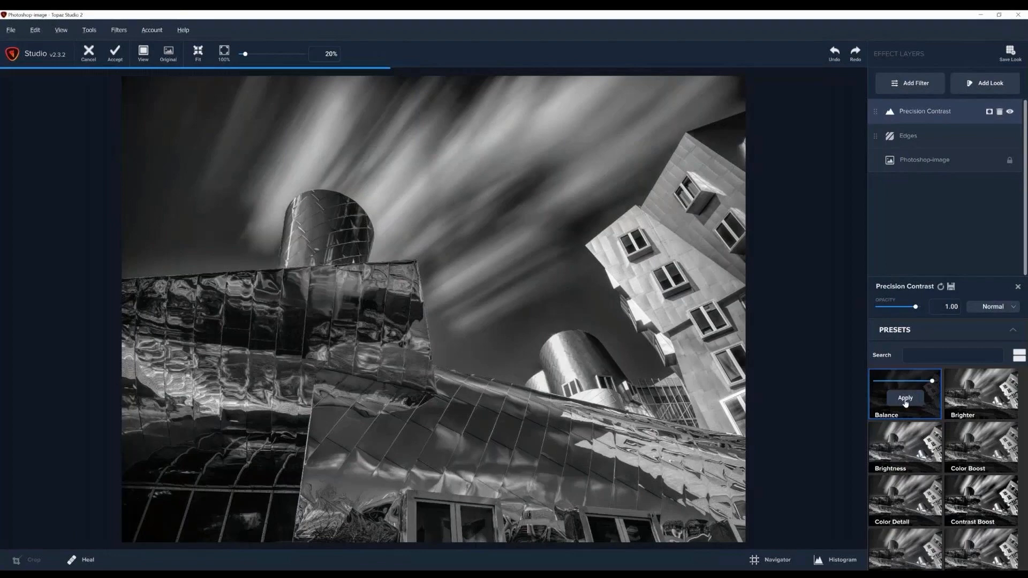
{"action": "key", "text": "space"}
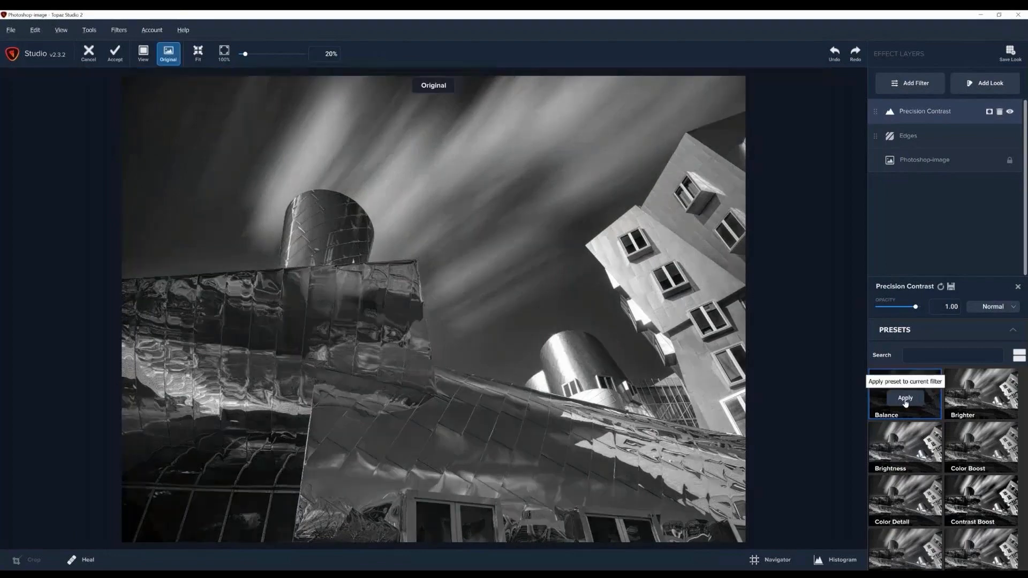
{"action": "key", "text": "space"}
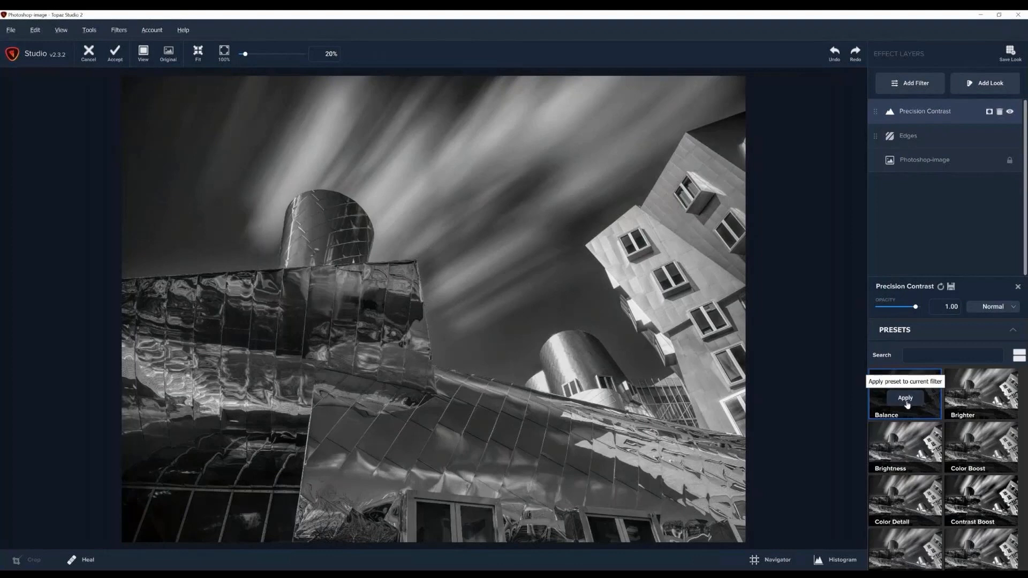
Apply the Balance preset to Precision Contrast and accept the edit, returning to Photoshop.
{"action": "left_click", "coordinate": [905, 399]}
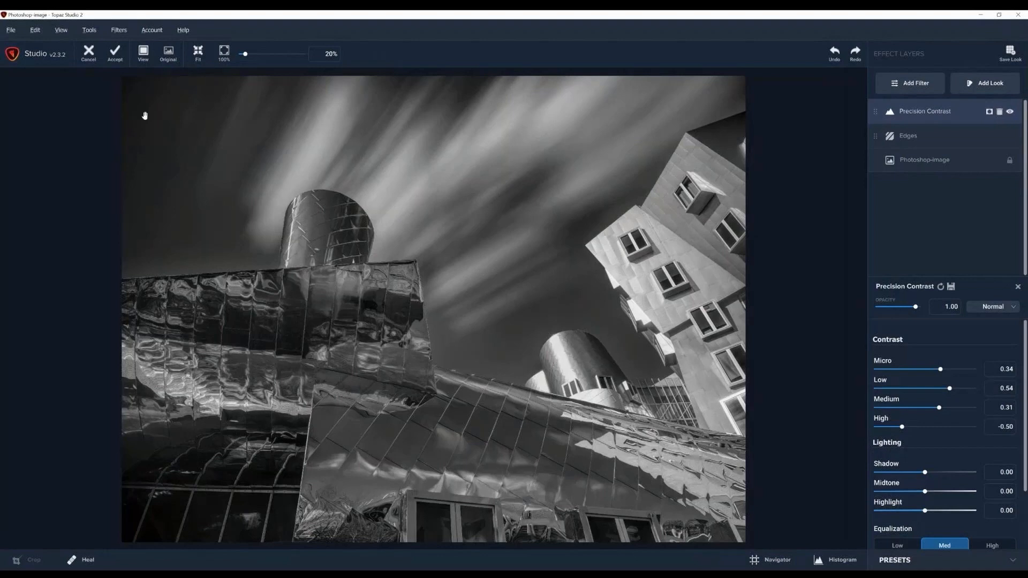
{"action": "left_click", "coordinate": [116, 55]}
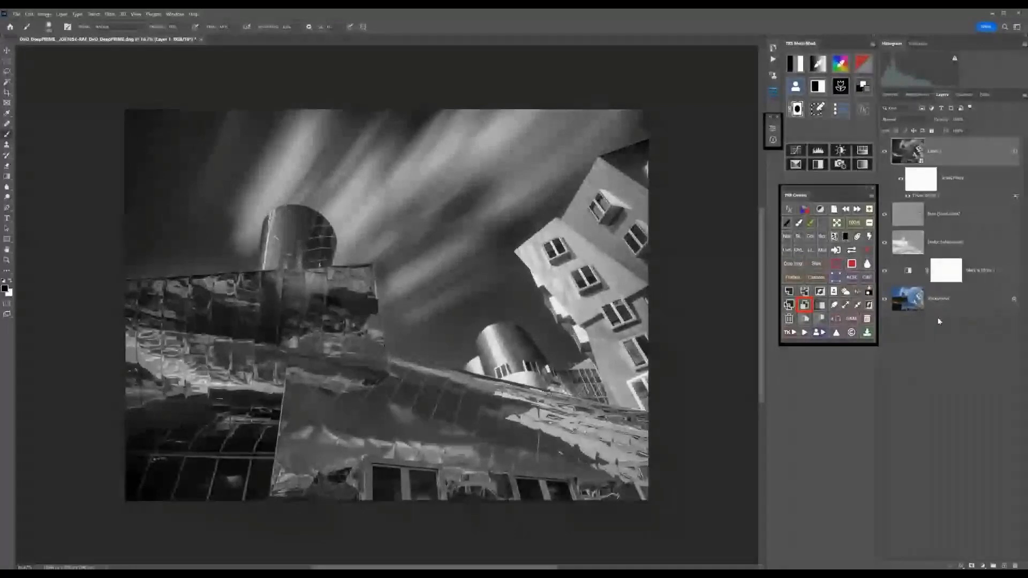
Compare the fully edited image with the original colour photo by isolating and restoring the Background layer several times.
{"action": "left_click", "coordinate": [886, 303], "text": "alt"}
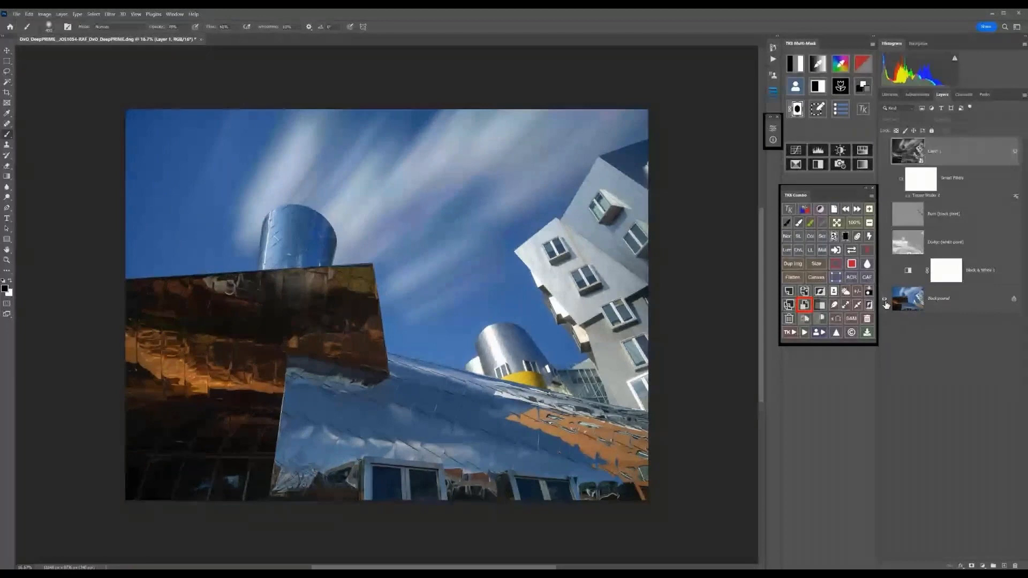
{"action": "left_click", "coordinate": [886, 303], "text": "alt"}
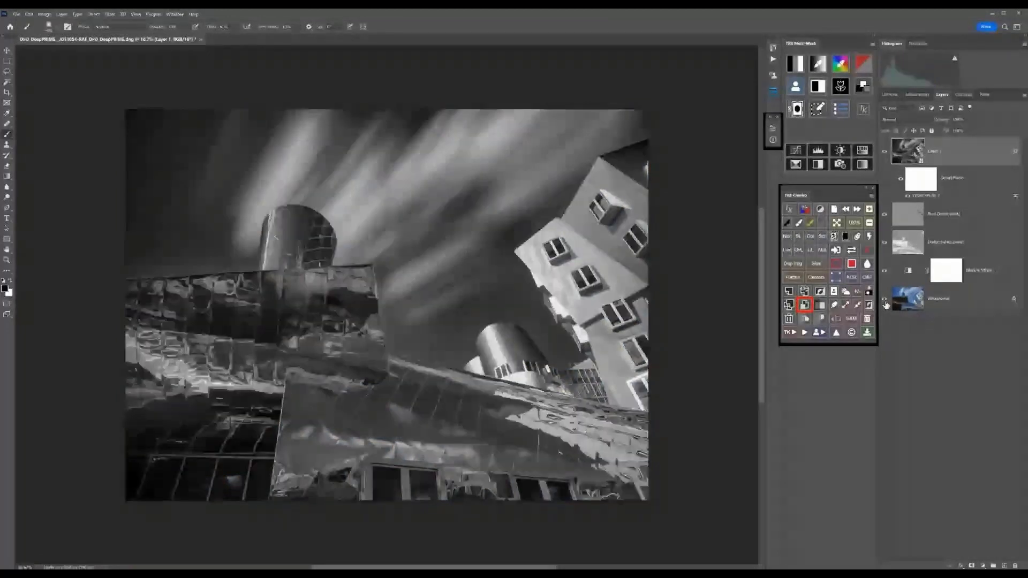
{"action": "left_click", "coordinate": [886, 303], "text": "alt"}
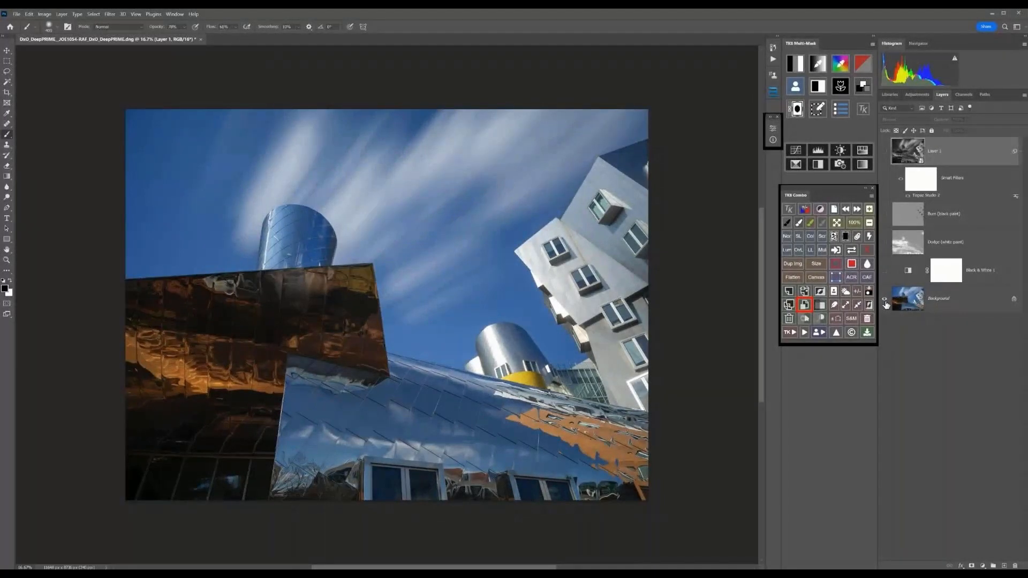
{"action": "left_click", "coordinate": [886, 303], "text": "alt"}
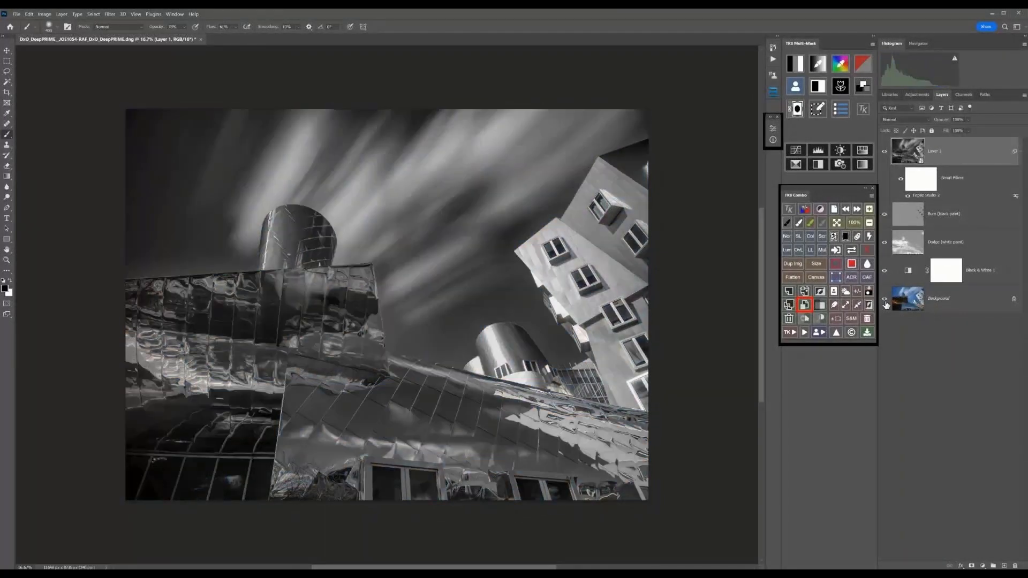
{"action": "left_click", "coordinate": [886, 303], "text": "alt"}
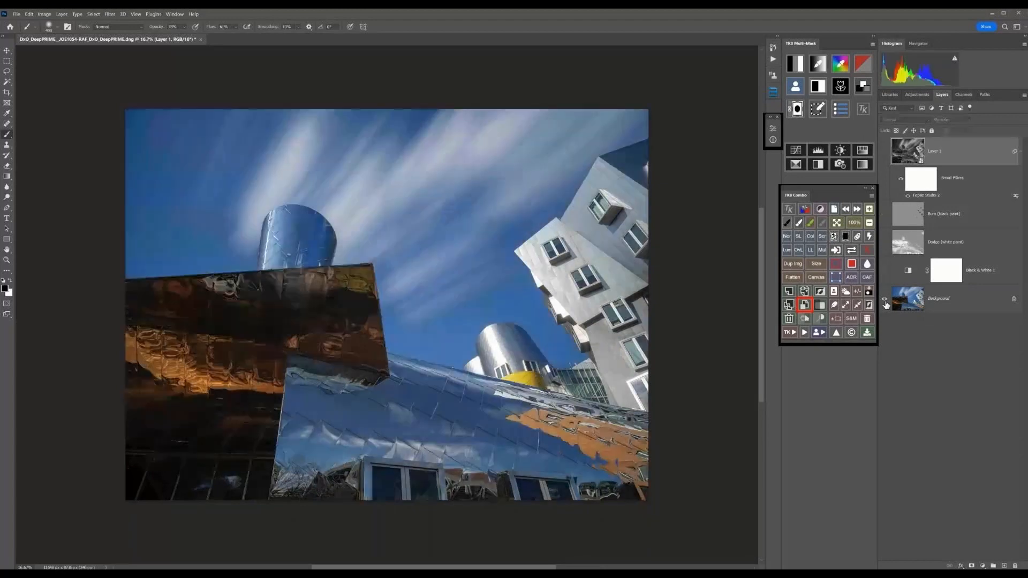
{"action": "left_click", "coordinate": [886, 303], "text": "alt"}
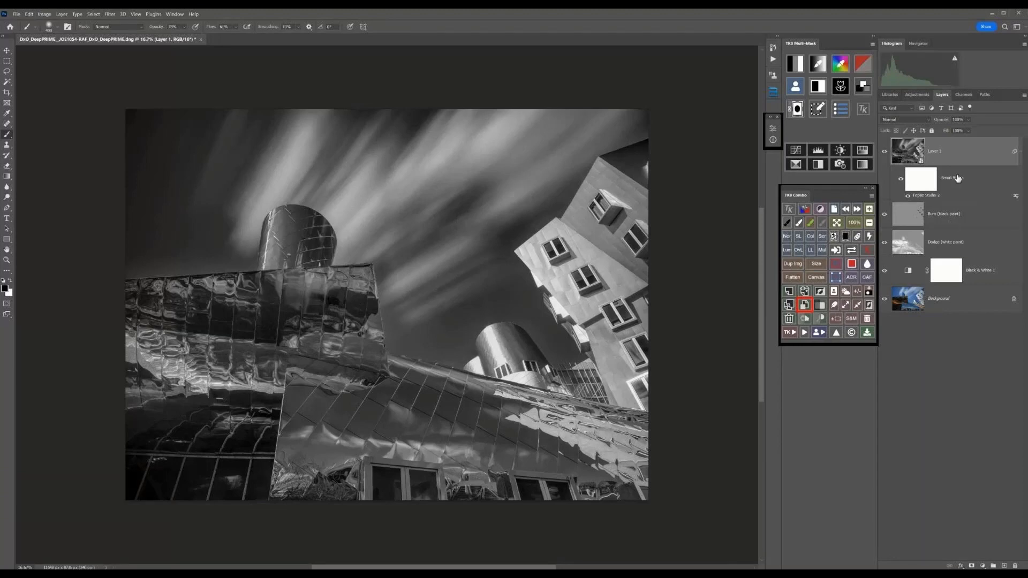
Run the TK9 Lights TP and Darks TP actions above the Topaz-filtered layer, accepting the proposed Gaussian Blur radius for each.
{"action": "left_click", "coordinate": [791, 333]}
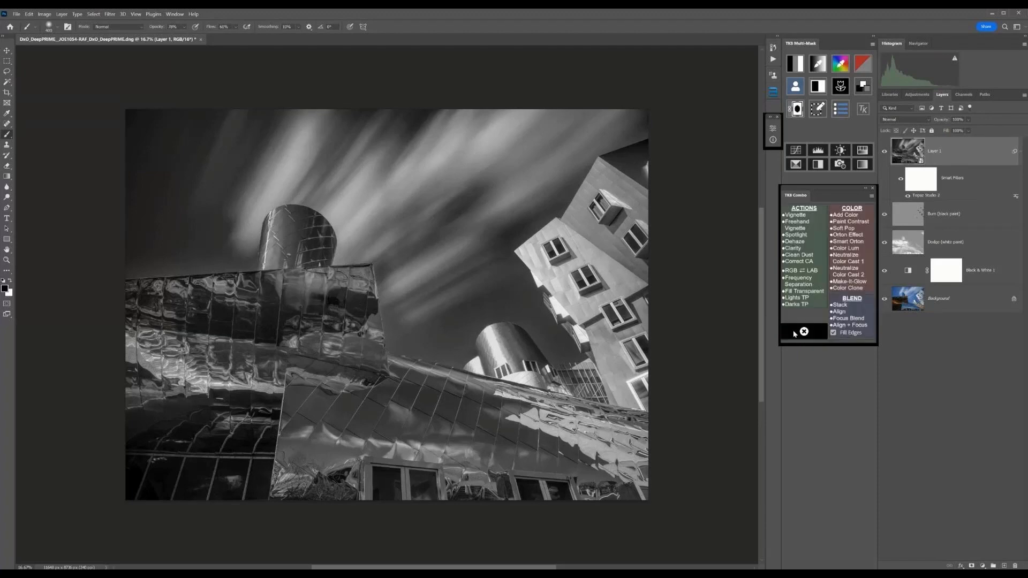
{"action": "left_click", "coordinate": [798, 299]}
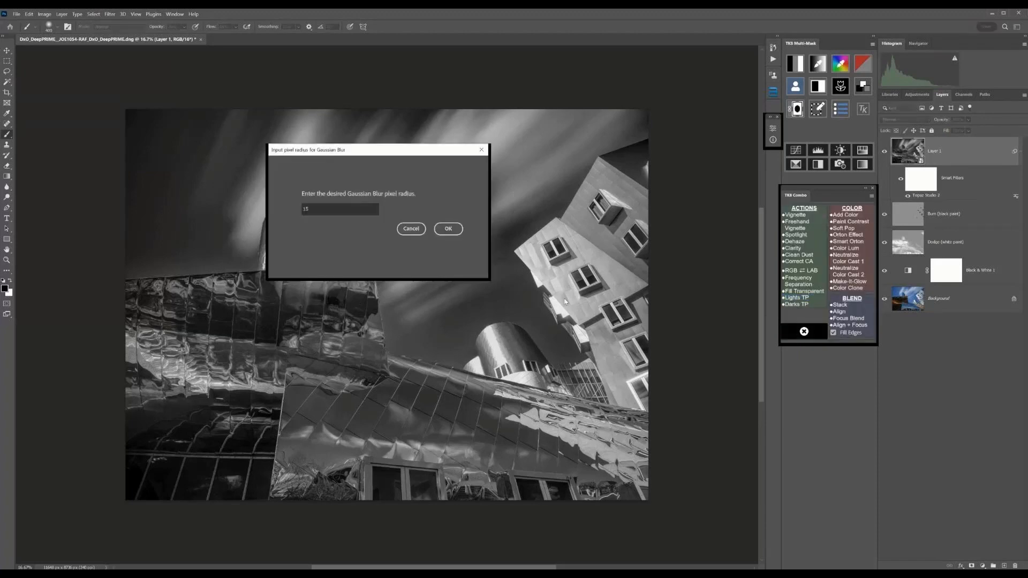
{"action": "left_click", "coordinate": [448, 229]}
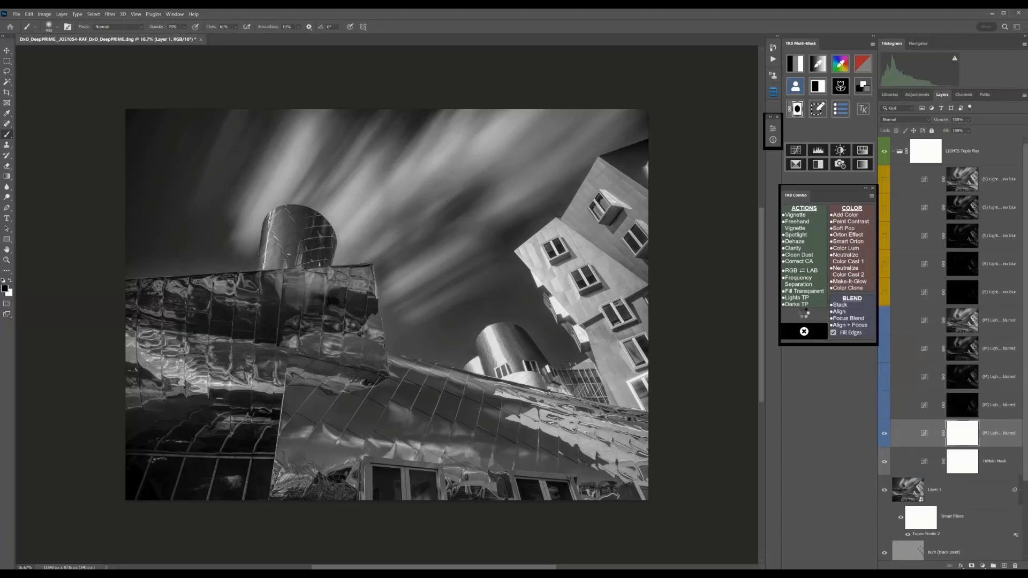
{"action": "left_click", "coordinate": [802, 311]}
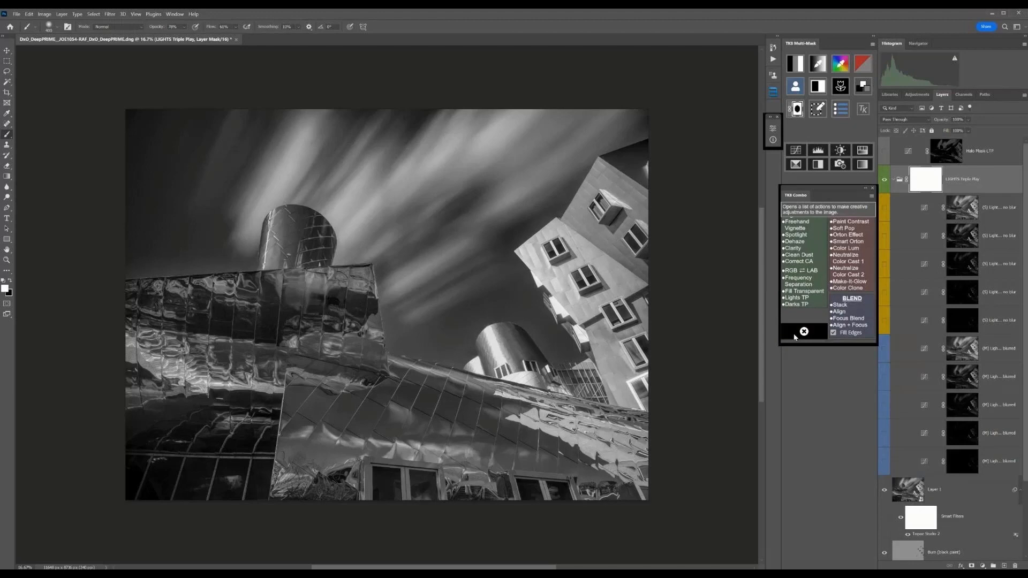
{"action": "left_click", "coordinate": [803, 306]}
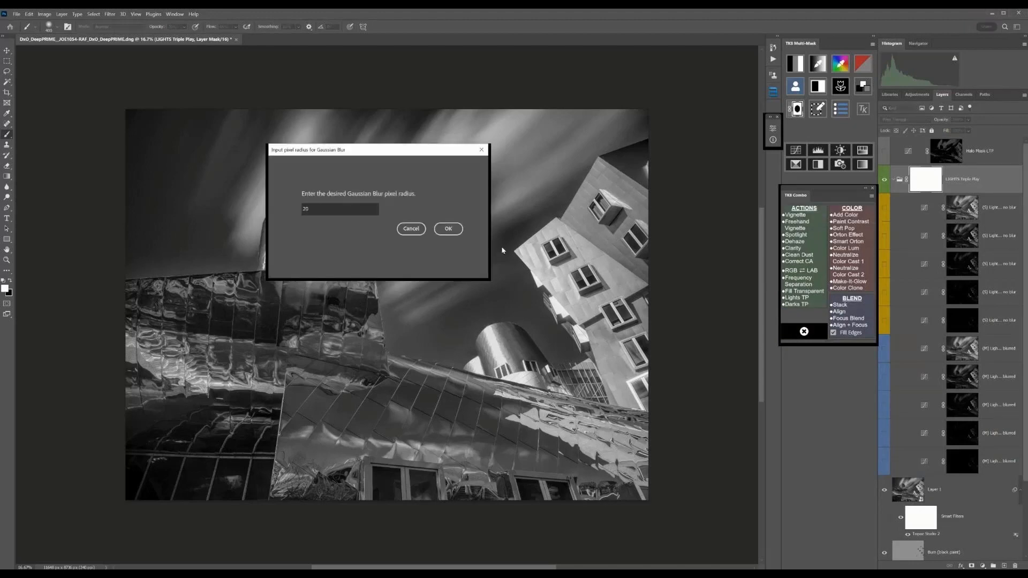
{"action": "left_click", "coordinate": [448, 229]}
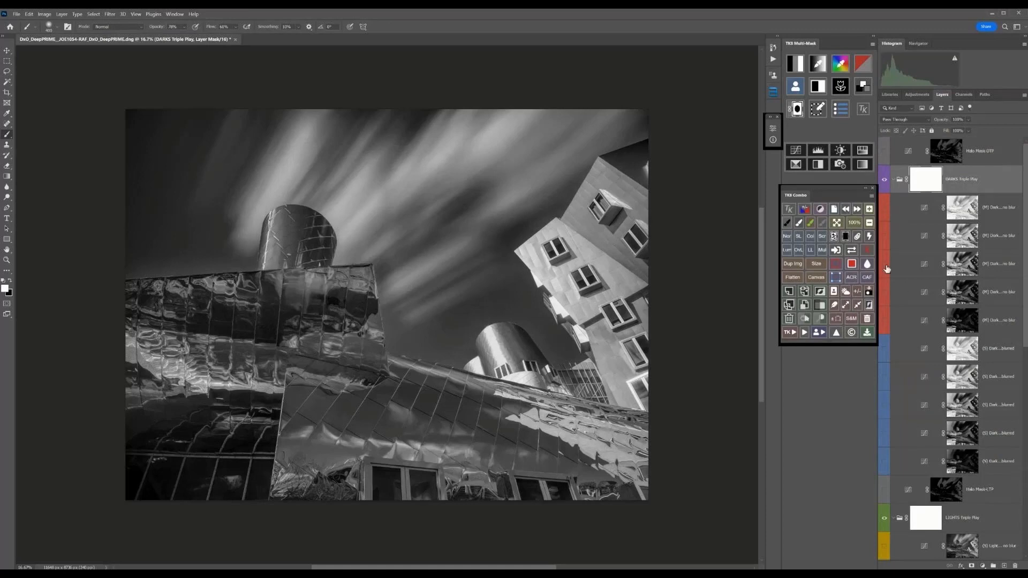
In the DARKS Triple Play group, make the lowest no-blur layer and the lowest blurred layer visible.
{"action": "left_click", "coordinate": [885, 320]}
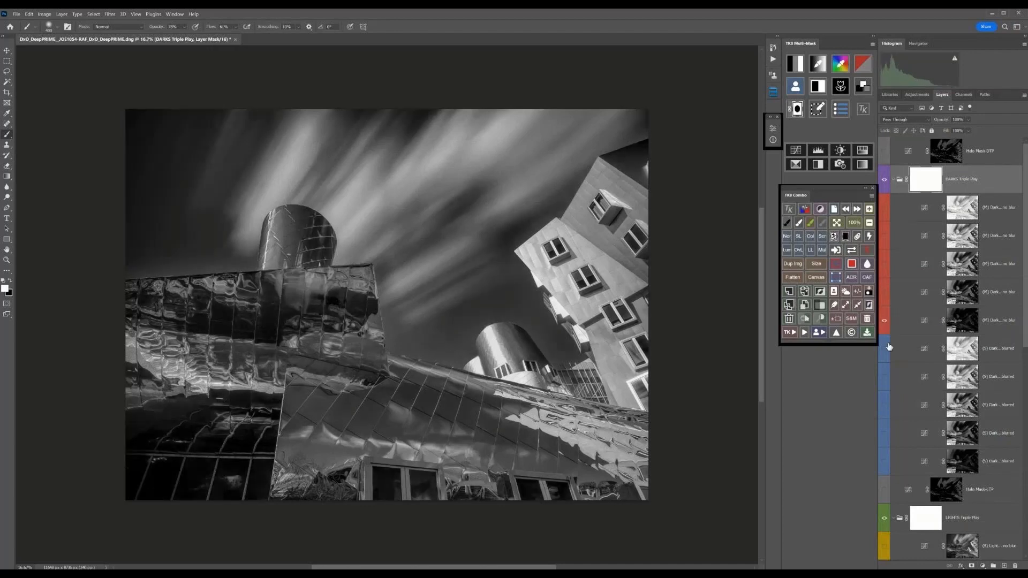
{"action": "left_click", "coordinate": [885, 434]}
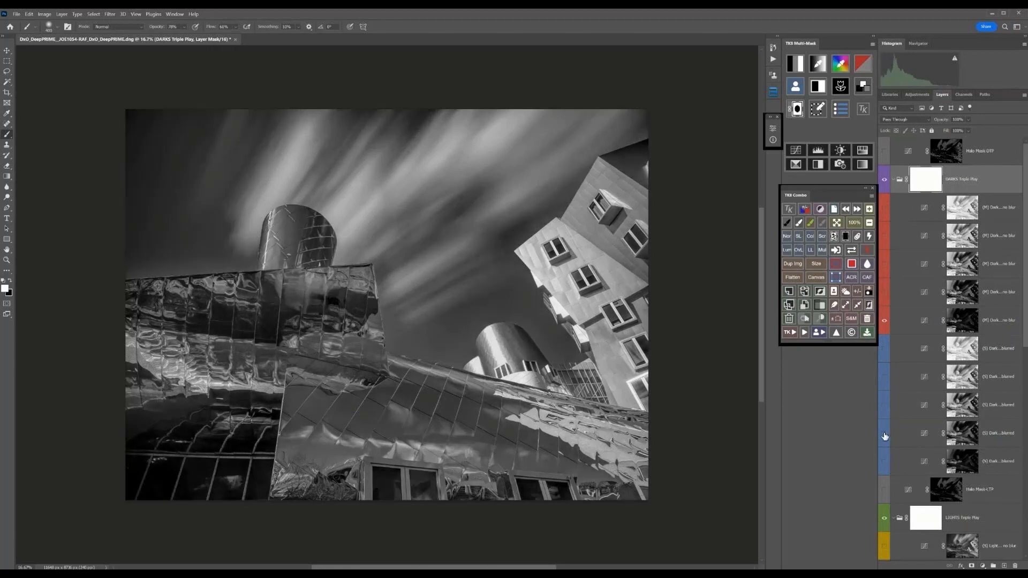
{"action": "left_click", "coordinate": [884, 463]}
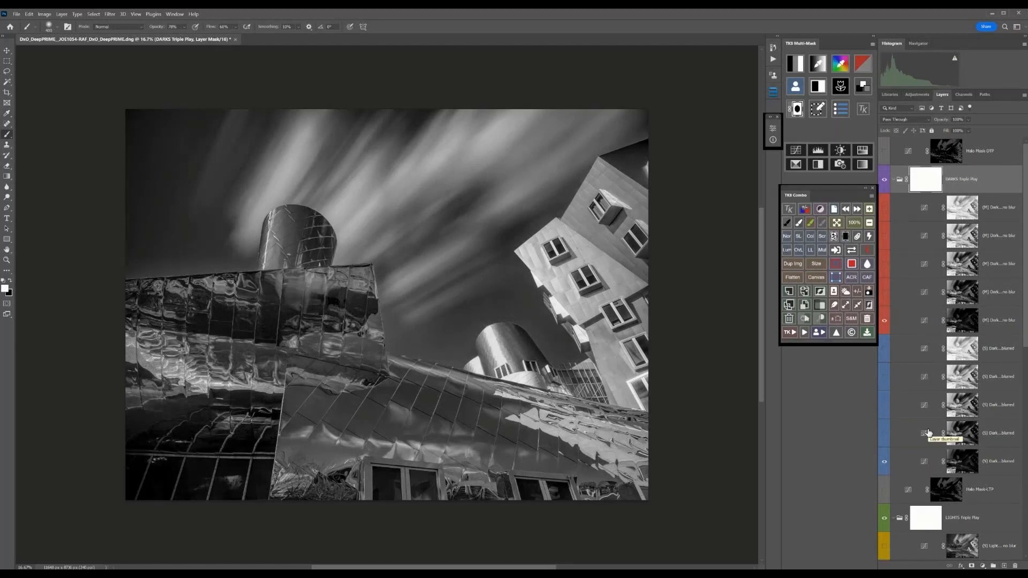
In the LIGHTS Triple Play group, make the second no-blur layer and the second blurred layer visible.
{"action": "scroll", "coordinate": [929, 433], "scroll_direction": "down", "scroll_amount": 4}
{"action": "scroll", "coordinate": [929, 433], "scroll_direction": "down", "scroll_amount": 1}
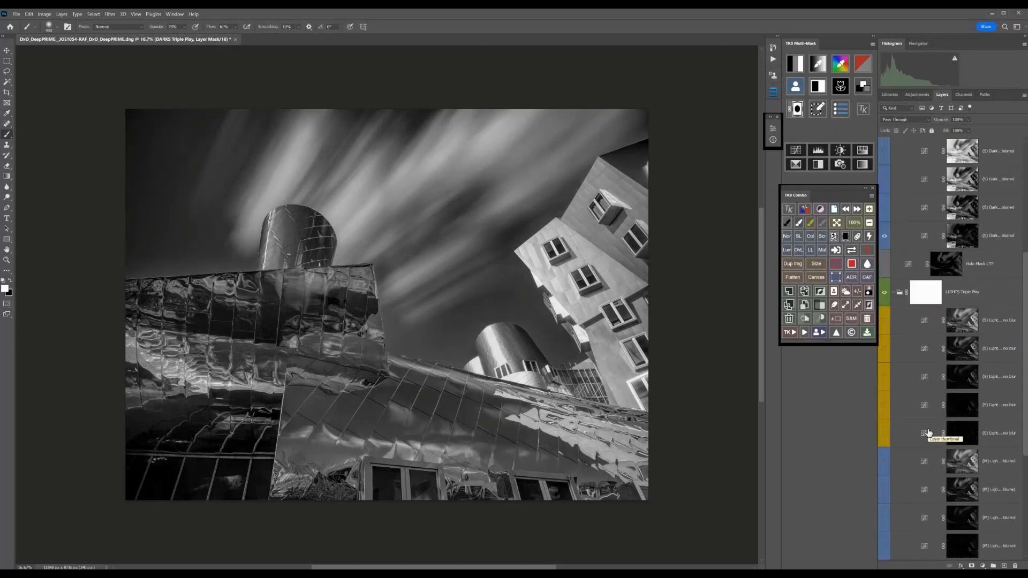
{"action": "left_click", "coordinate": [884, 350]}
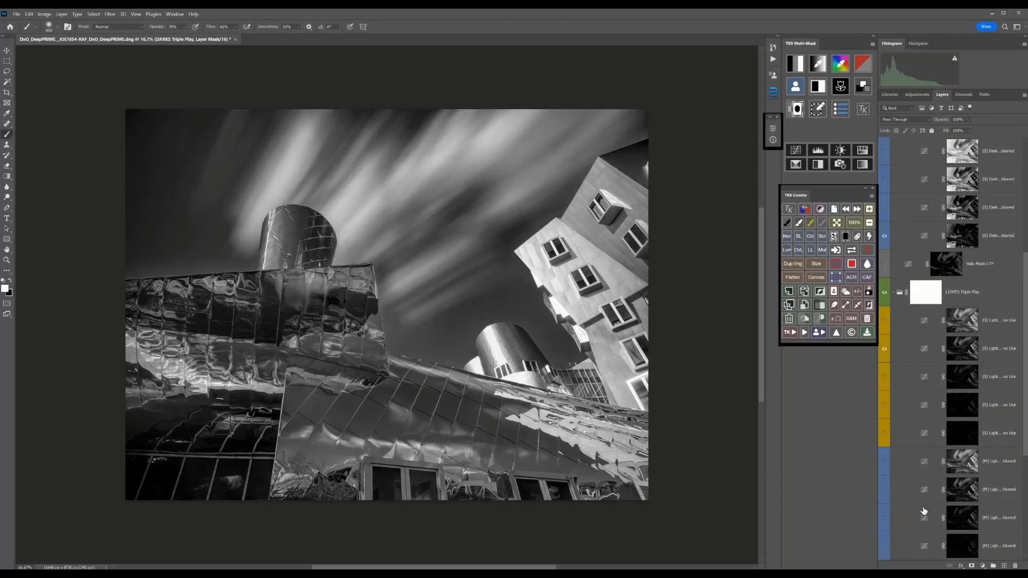
{"action": "scroll", "coordinate": [923, 498], "scroll_direction": "down", "scroll_amount": 1}
{"action": "scroll", "coordinate": [924, 484], "scroll_direction": "down", "scroll_amount": 1}
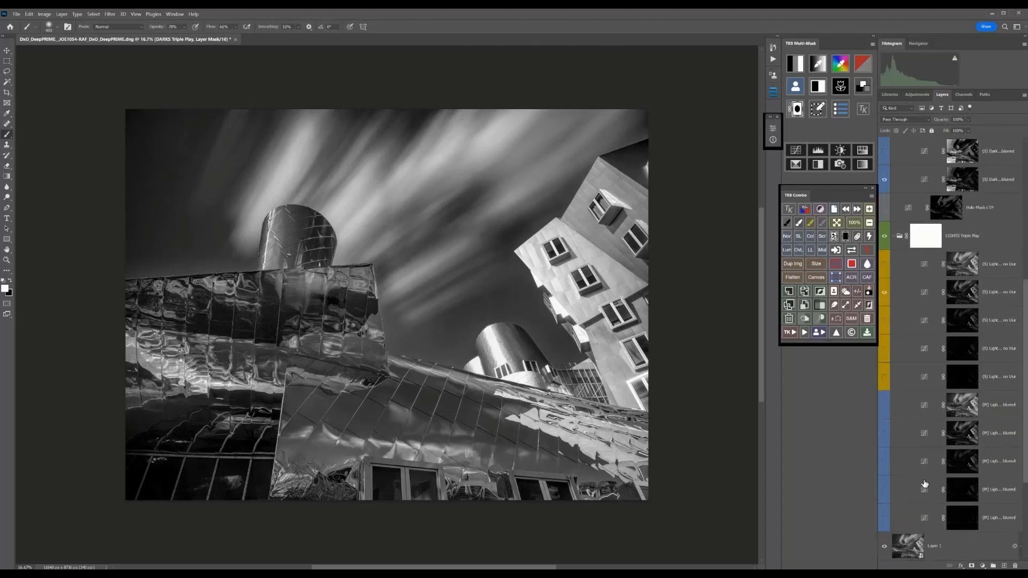
{"action": "left_click", "coordinate": [883, 435]}
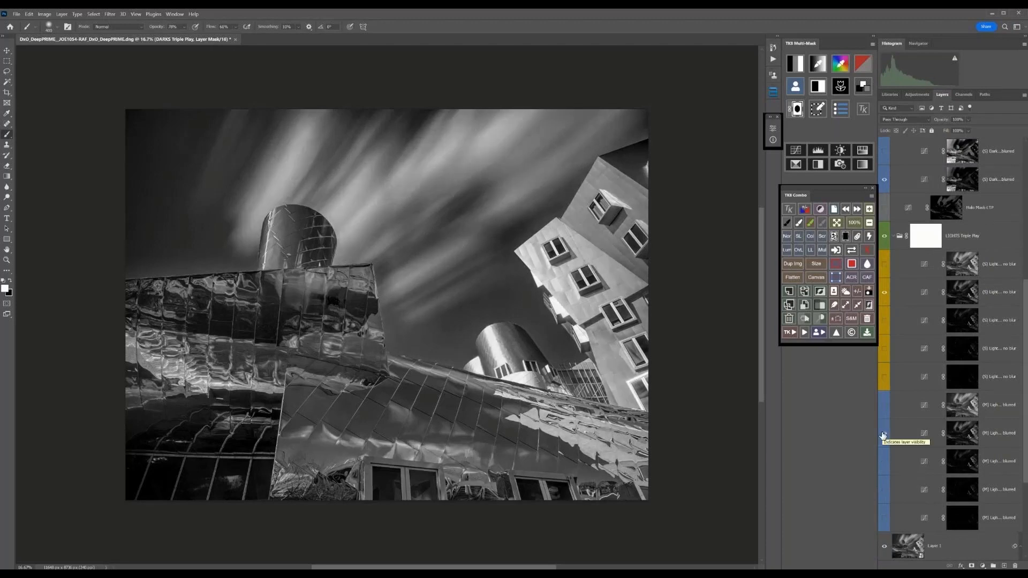
Display the mask of the blurred Lights-2 layer and delete all hidden layers from the document.
{"action": "left_click", "coordinate": [971, 440], "text": "alt"}
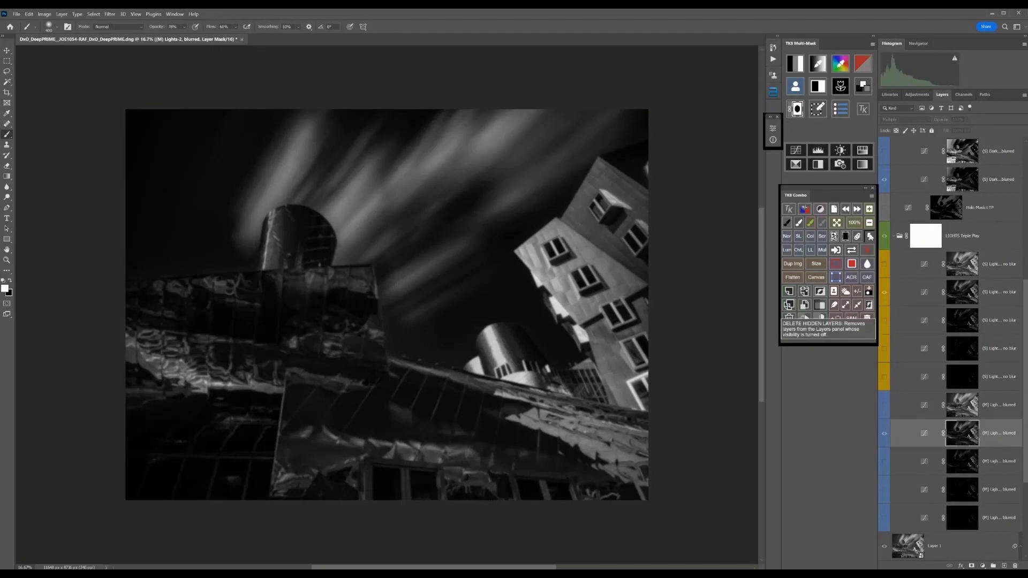
{"action": "left_click", "coordinate": [869, 236]}
{"action": "scroll", "coordinate": [899, 155], "scroll_direction": "up", "scroll_amount": 1}
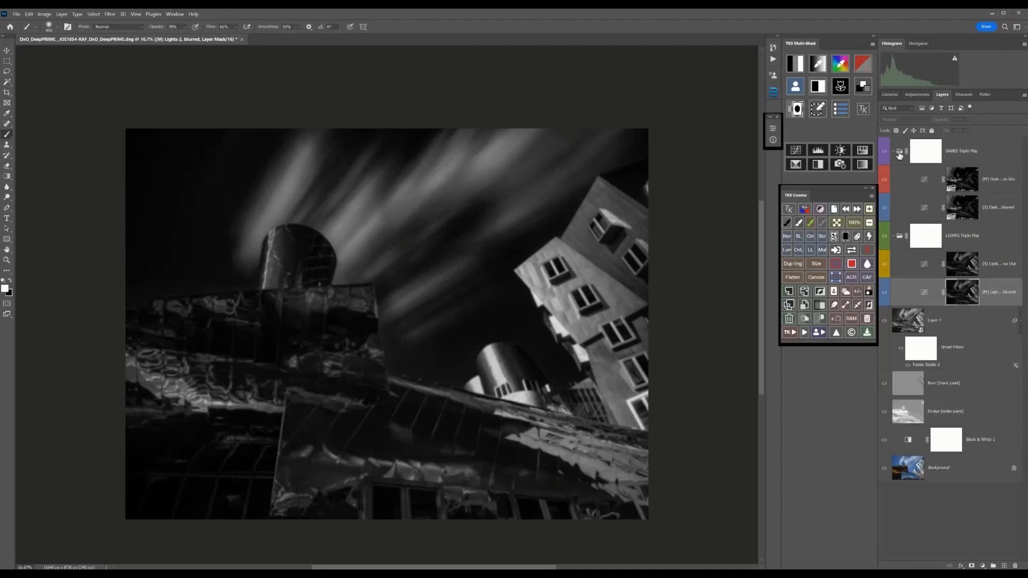
Select the DARKS Triple Play group's mask and leave the mask view to display the full image again.
{"action": "left_click", "coordinate": [896, 153]}
{"action": "left_click", "coordinate": [894, 154]}
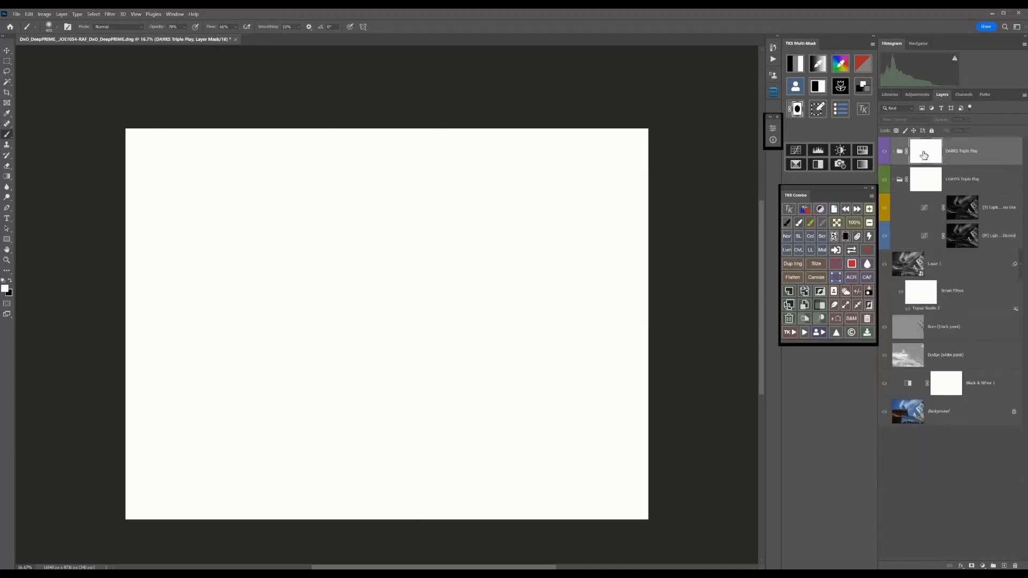
{"action": "left_click", "coordinate": [894, 153]}
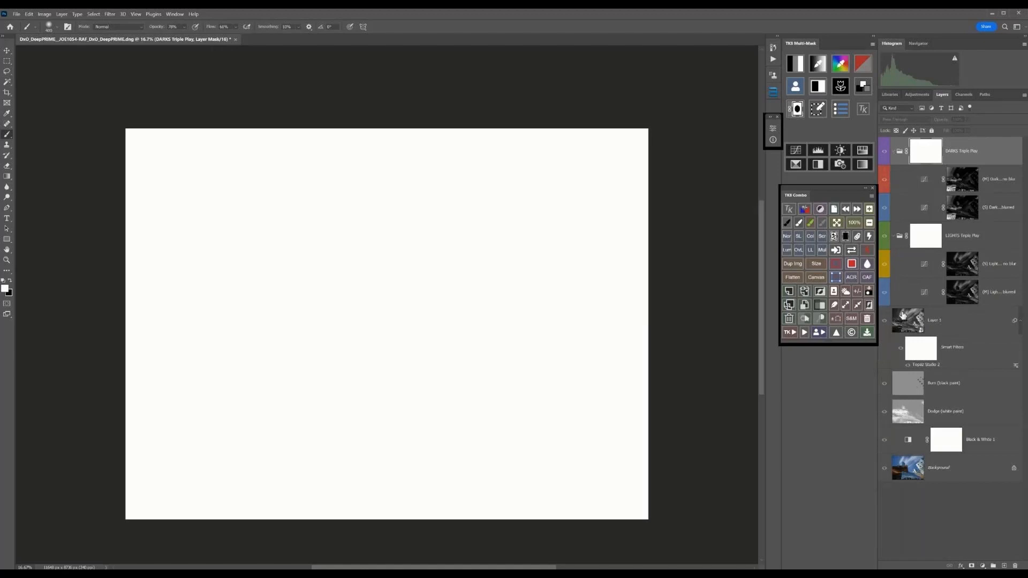
{"action": "left_click", "coordinate": [884, 469]}
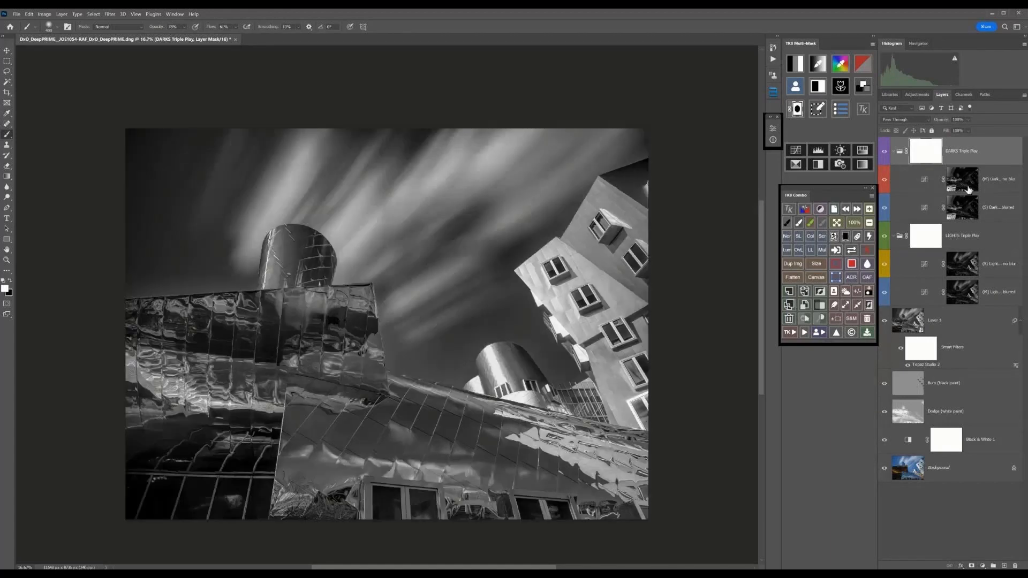
Collapse the DARKS Triple Play group and add a new Dodge (white paint) layer above it.
{"action": "scroll", "coordinate": [968, 190], "scroll_direction": "up", "scroll_amount": 1}
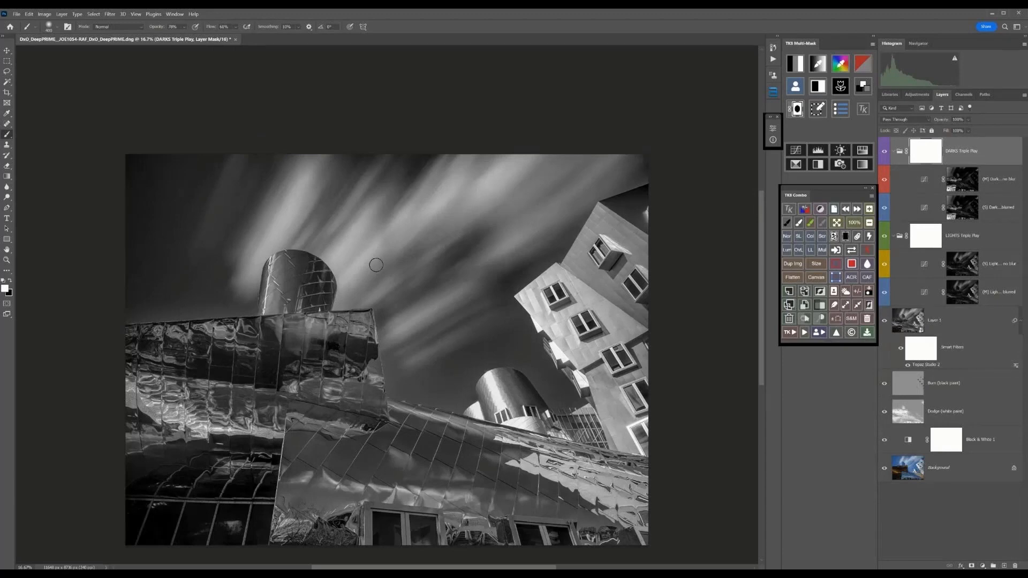
{"action": "left_click", "coordinate": [893, 151]}
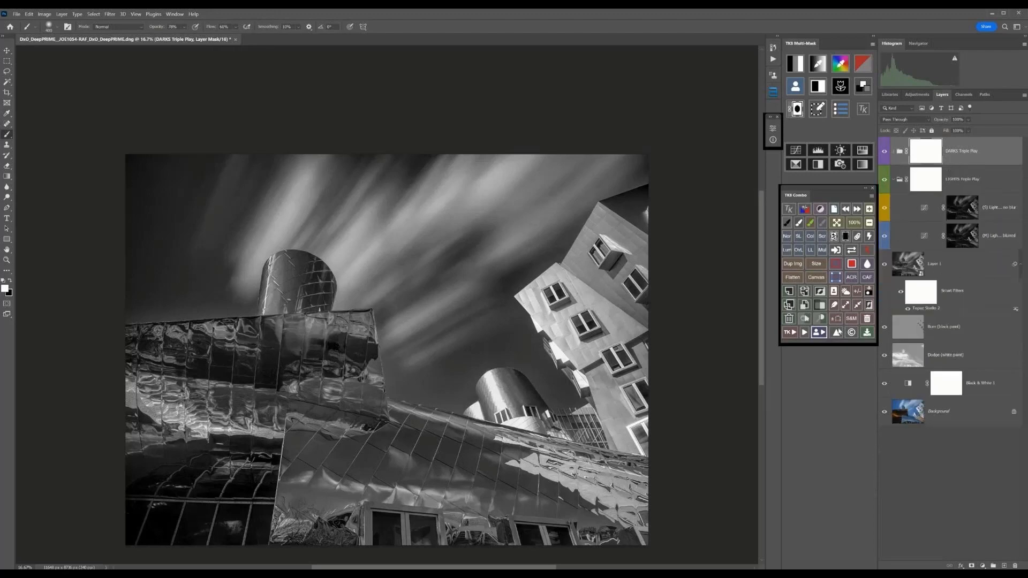
{"action": "left_click", "coordinate": [819, 318]}
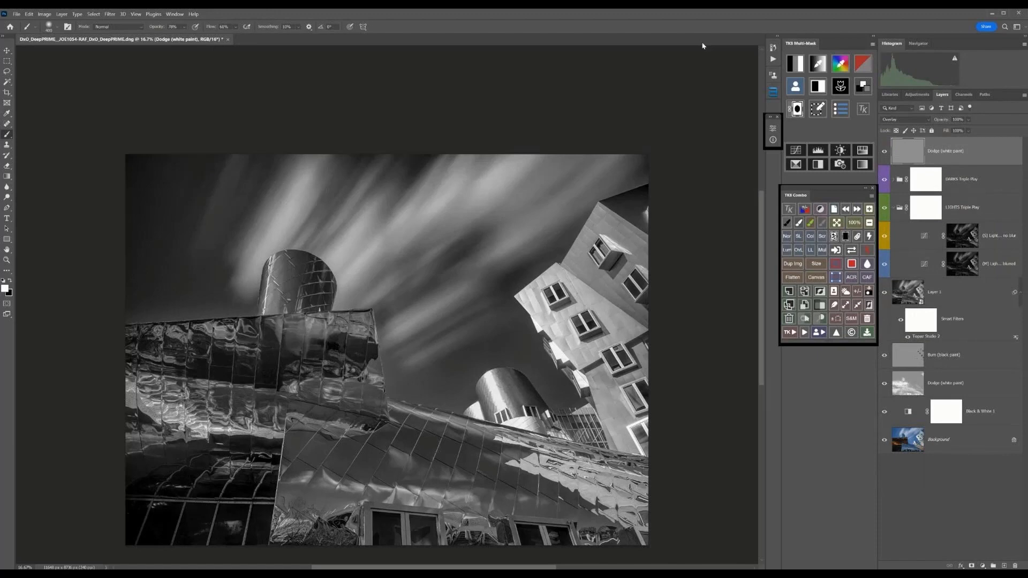
Preview the Lights-4 and Lights-3 luminosity masks, and load the Lights-2 mask as a selection on the new Dodge layer.
{"action": "left_click", "coordinate": [797, 66]}
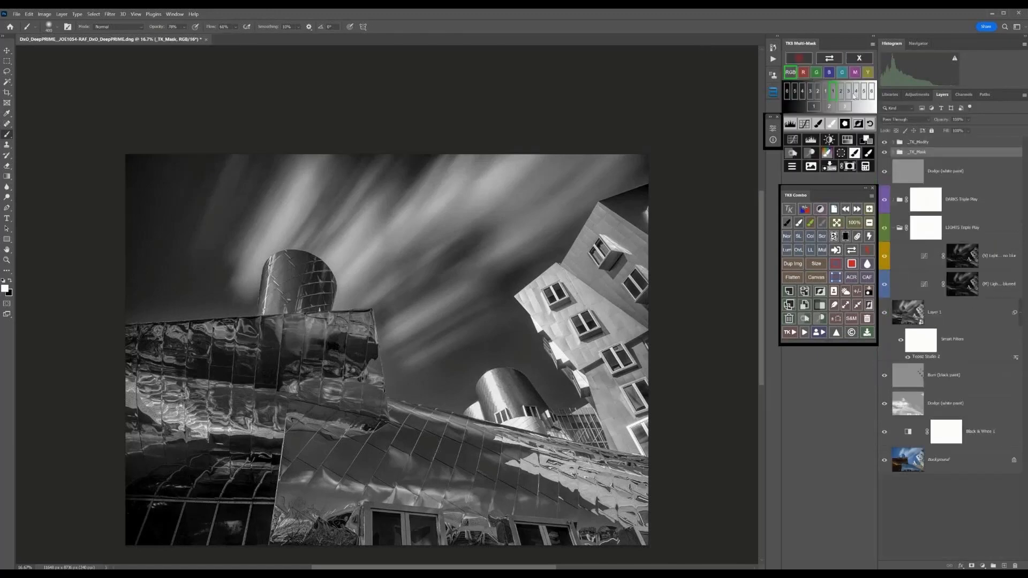
{"action": "left_click", "coordinate": [857, 93]}
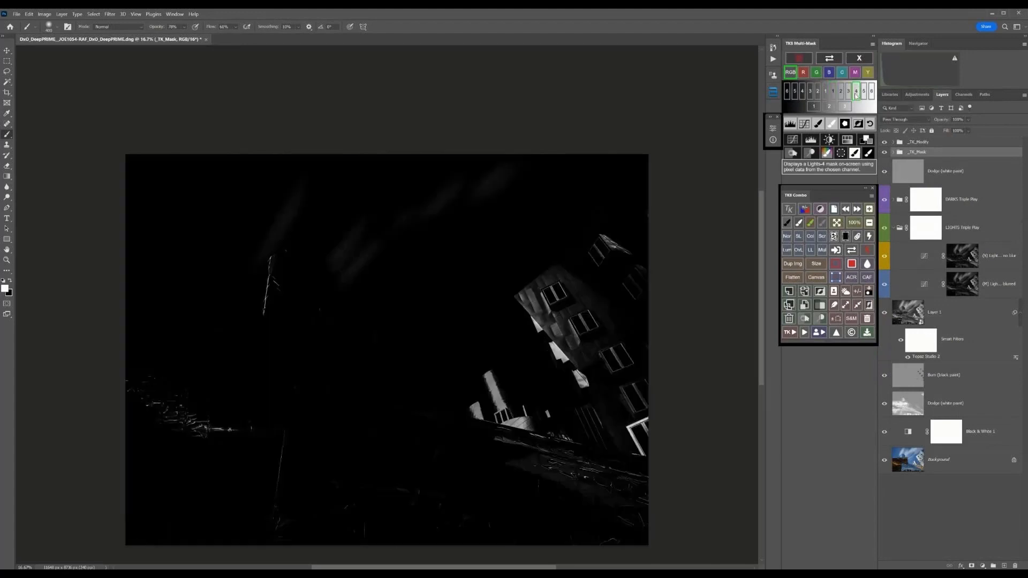
{"action": "left_click", "coordinate": [849, 96]}
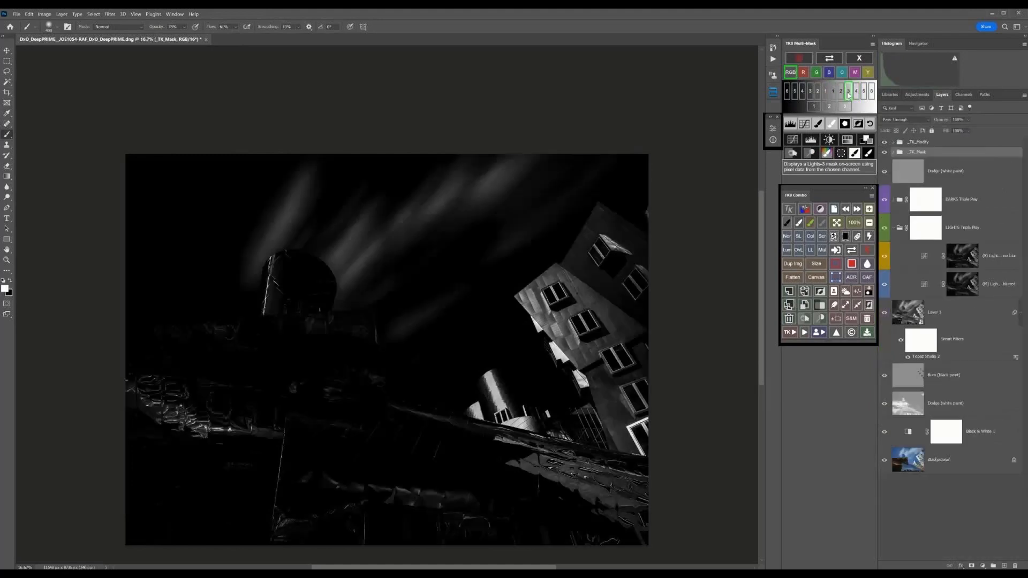
{"action": "left_click", "coordinate": [841, 93]}
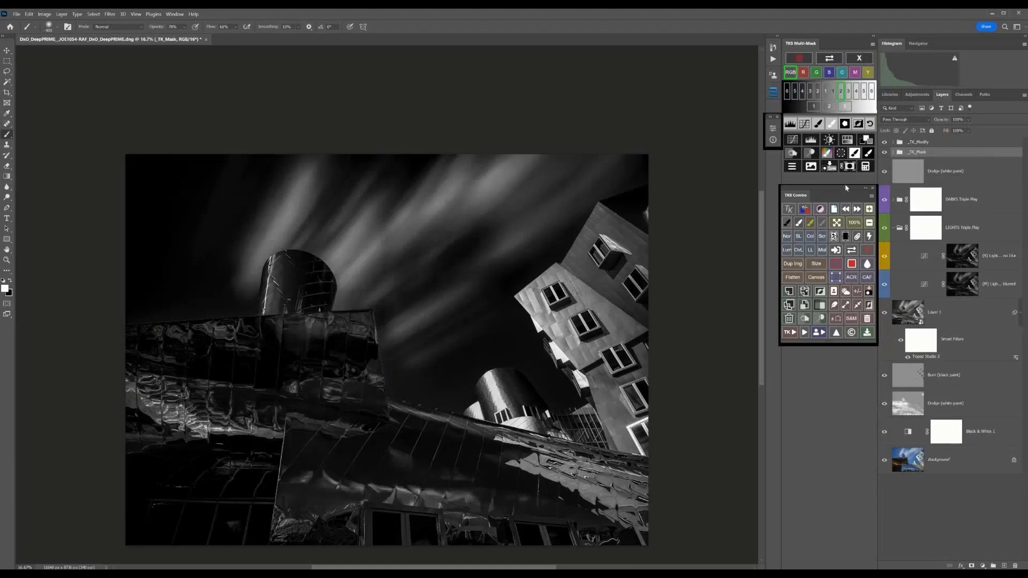
{"action": "left_click", "coordinate": [841, 154]}
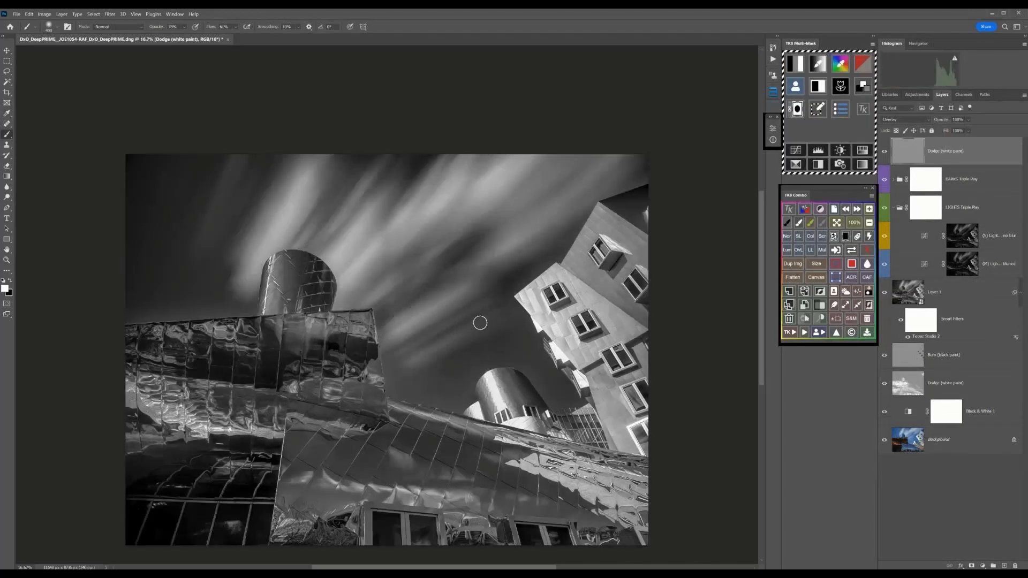
Enlarge the brush and dodge the bright cloud streaks across the sky through the loaded Lights-2 selection.
{"action": "key", "text": "bracketright"}
{"action": "key", "text": "bracketright"}
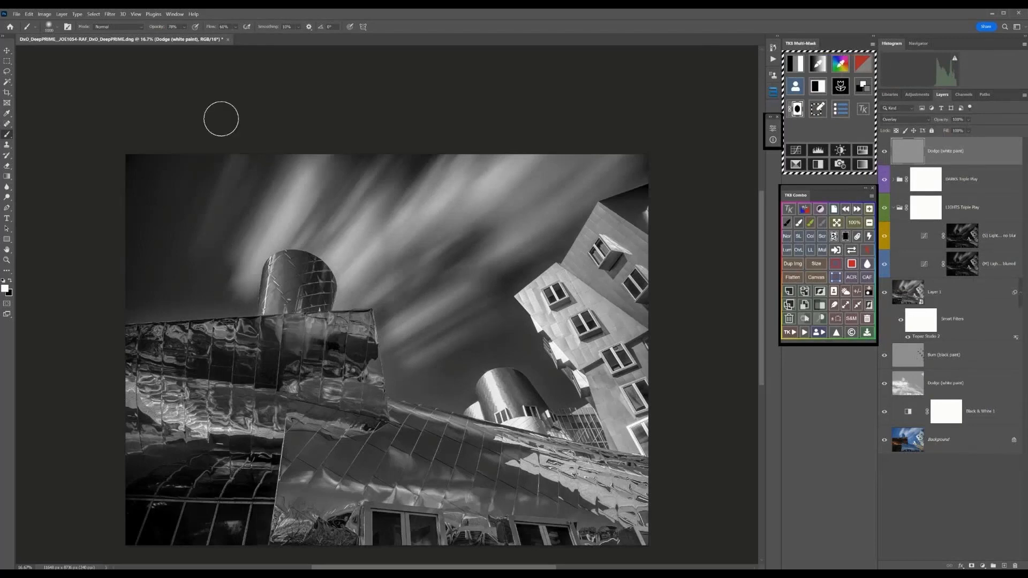
{"action": "key", "text": "bracketright"}
{"action": "key", "text": "bracketright"}
{"action": "key", "text": "bracketright"}
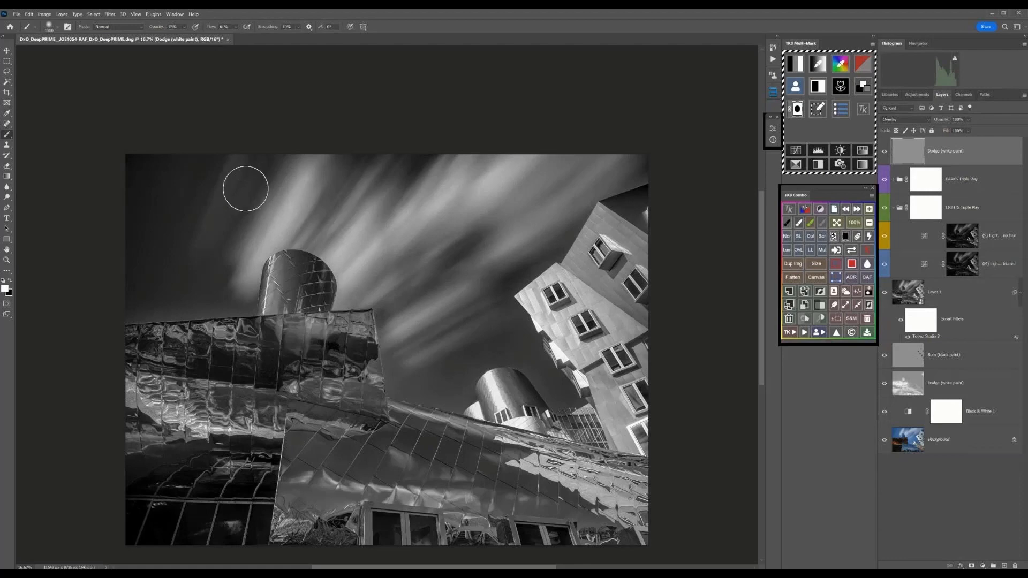
{"action": "key", "text": "bracketright"}
{"action": "key", "text": "bracketright"}
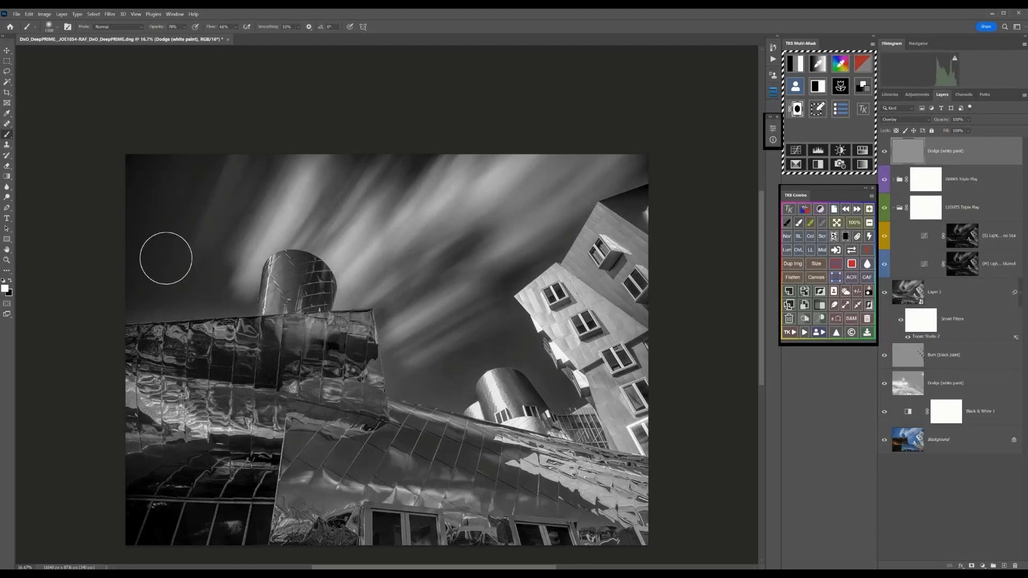
{"action": "mouse_move", "coordinate": [258, 214]}
{"action": "left_mouse_down"}
{"action": "mouse_move", "coordinate": [243, 270]}
{"action": "mouse_move", "coordinate": [344, 197]}
{"action": "mouse_move", "coordinate": [361, 268]}
{"action": "mouse_move", "coordinate": [459, 188]}
{"action": "mouse_move", "coordinate": [550, 169]}
{"action": "left_mouse_up"}
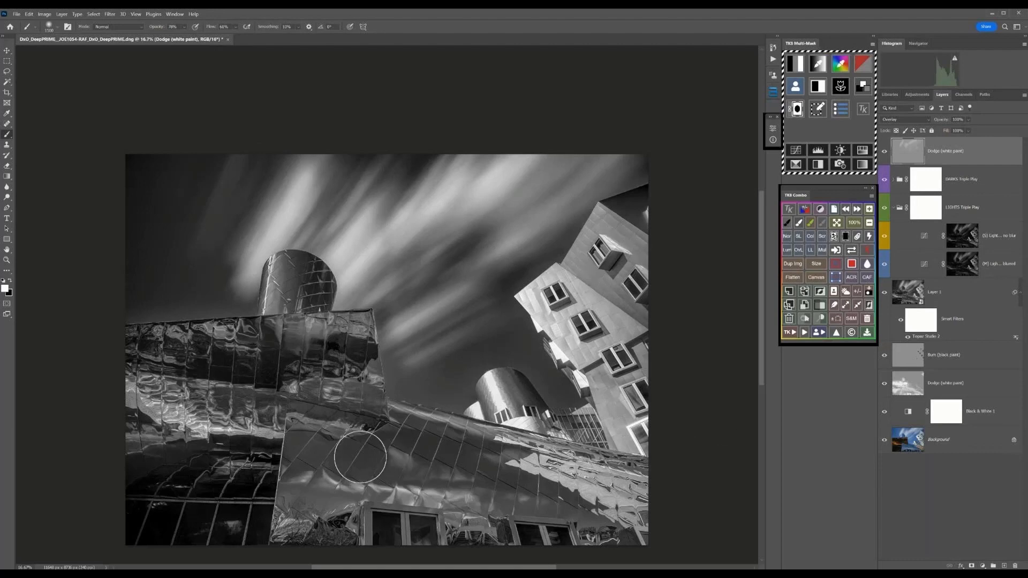
Dodge the metal roof panels in the foreground and the reflective facade of the dark building on the same layer.
{"action": "mouse_move", "coordinate": [360, 456]}
{"action": "left_mouse_down"}
{"action": "mouse_move", "coordinate": [306, 478]}
{"action": "mouse_move", "coordinate": [358, 487]}
{"action": "left_mouse_up"}
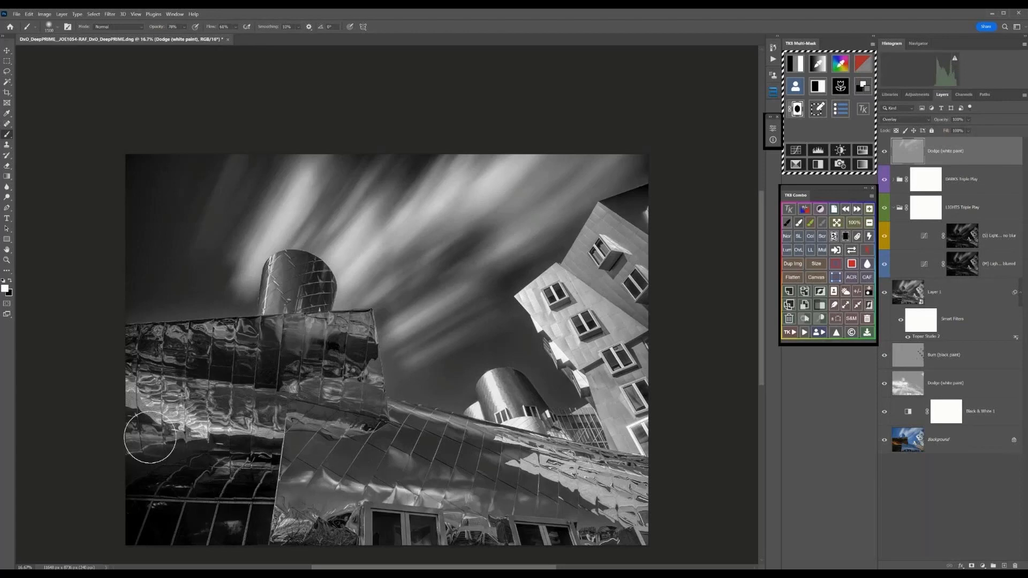
{"action": "left_click_drag", "start_coordinate": [150, 437], "coordinate": [277, 413]}
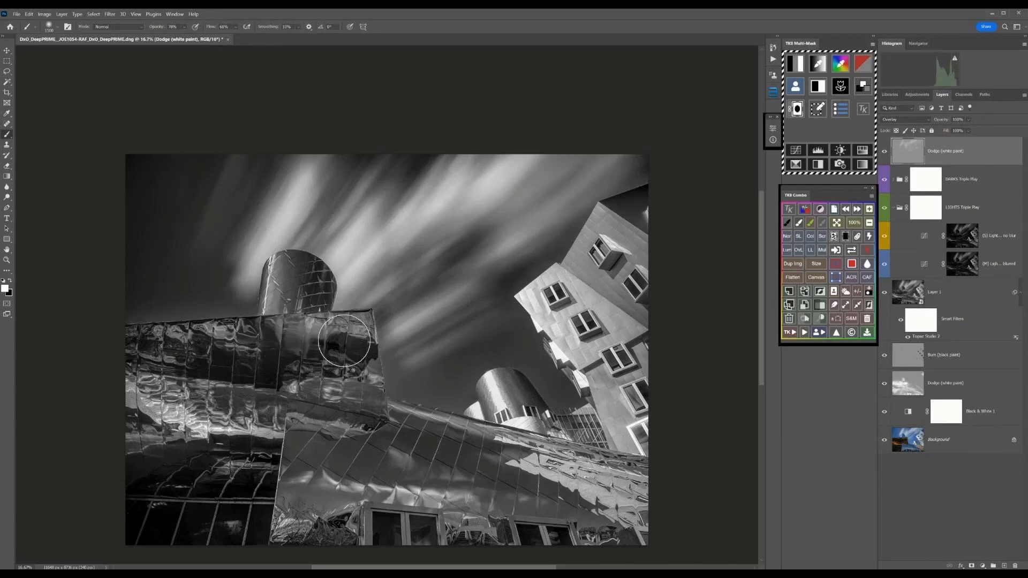
{"action": "left_click", "coordinate": [565, 483]}
{"action": "mouse_move", "coordinate": [565, 483]}
{"action": "left_mouse_down"}
{"action": "mouse_move", "coordinate": [624, 482]}
{"action": "mouse_move", "coordinate": [627, 526]}
{"action": "left_mouse_up"}
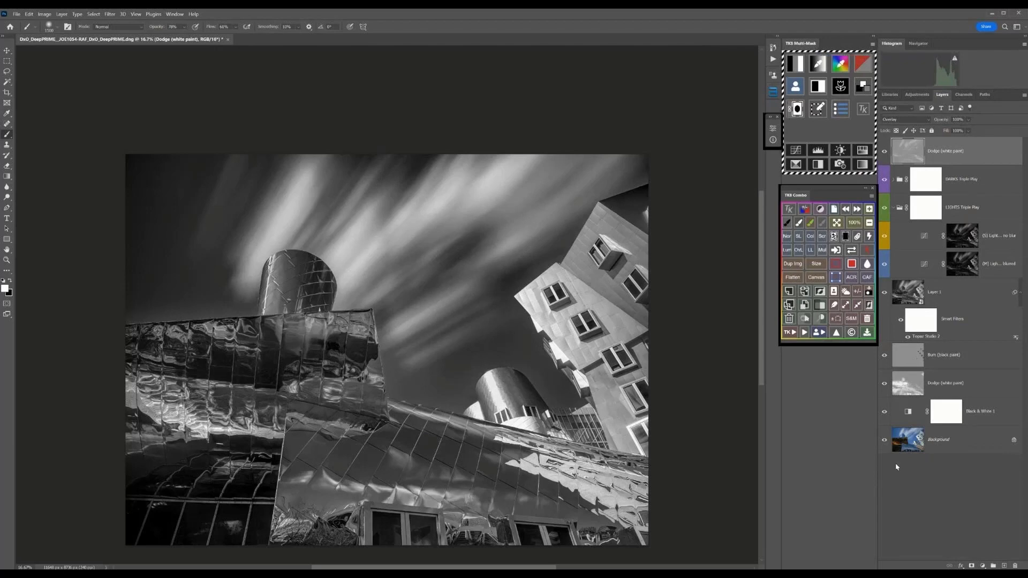
Compare the finished black-and-white edit with the original color Background layer by toggling the visibility of all other layers.
{"action": "left_click", "coordinate": [884, 439], "text": "alt"}
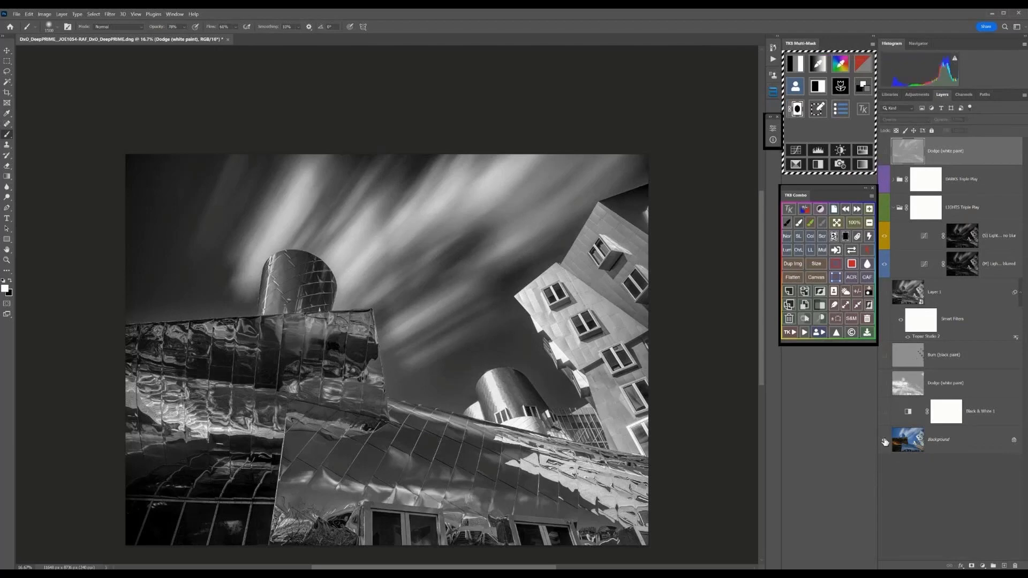
{"action": "left_click", "coordinate": [885, 441], "text": "alt"}
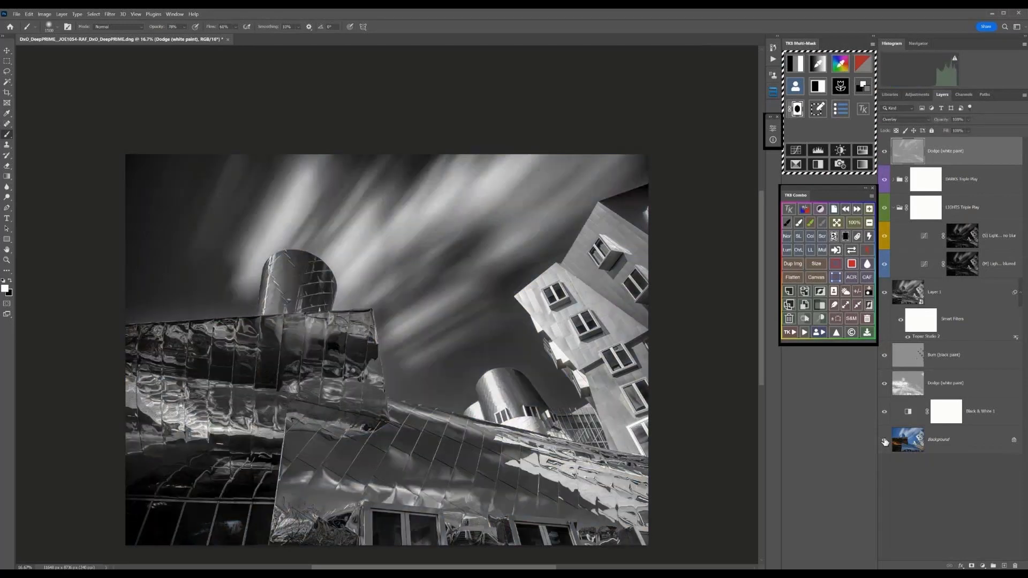
{"action": "left_click", "coordinate": [885, 440], "text": "alt"}
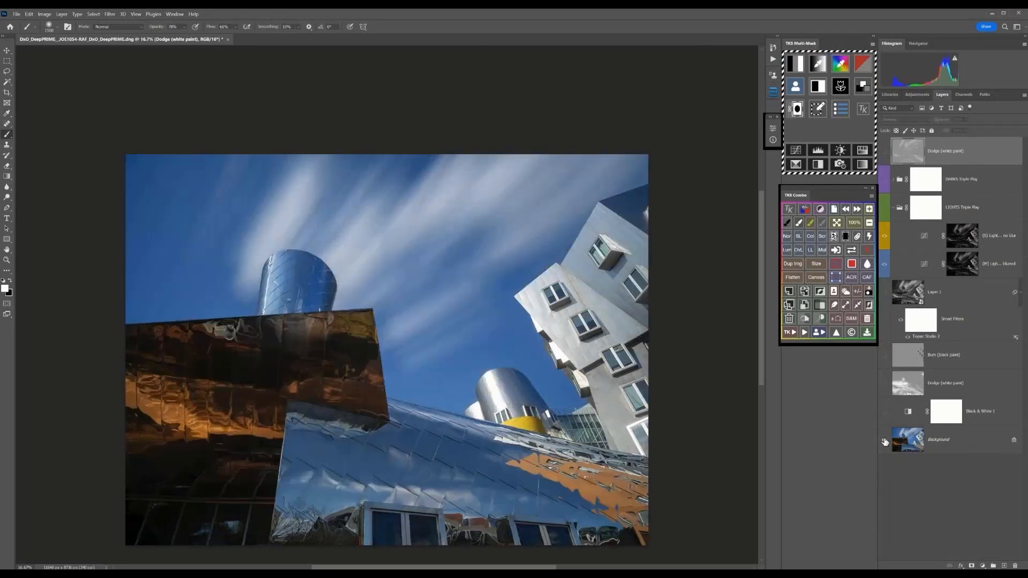
{"action": "left_click", "coordinate": [884, 440], "text": "alt"}
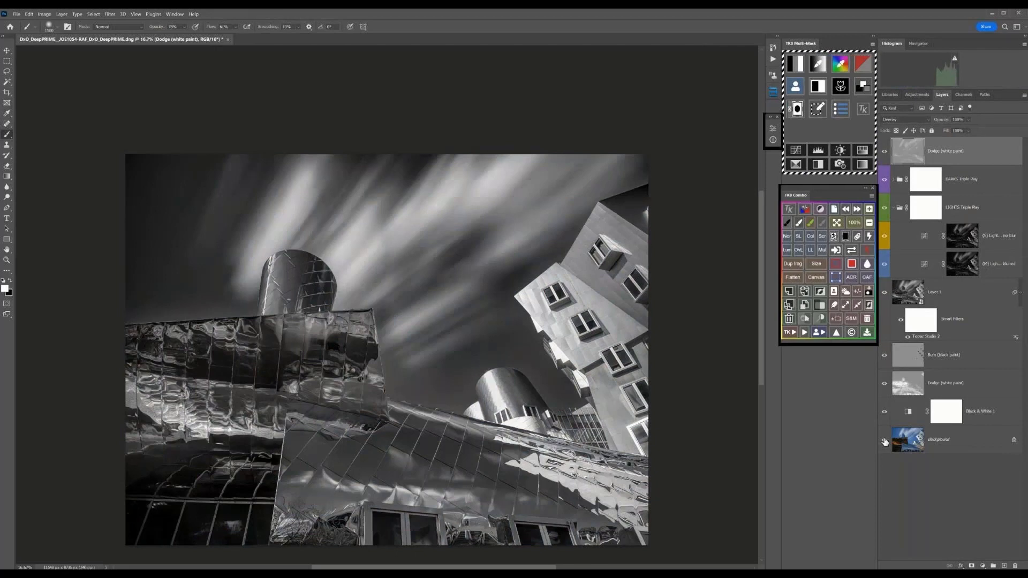
{"action": "left_click", "coordinate": [885, 442], "text": "alt"}
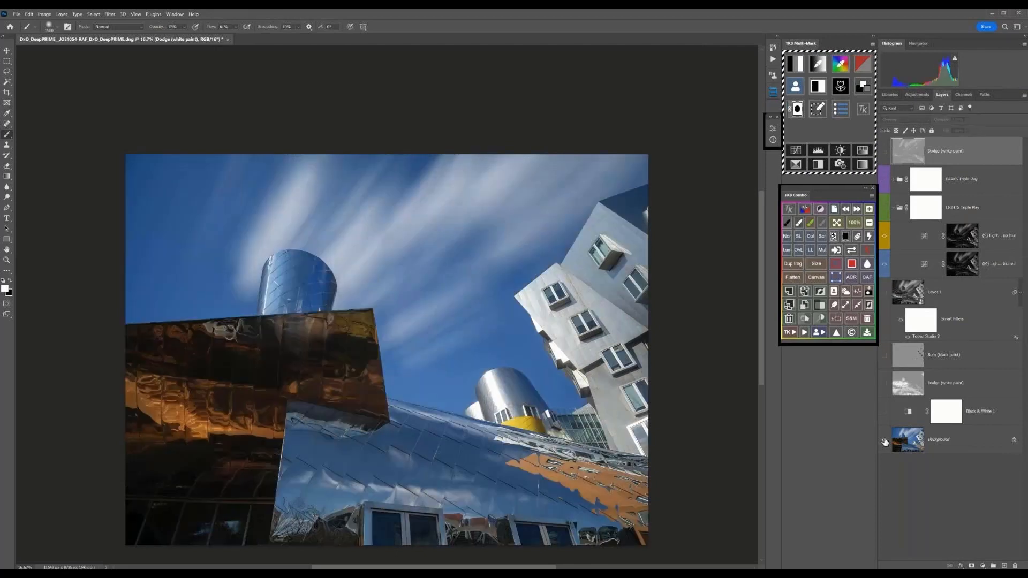
{"action": "left_click", "coordinate": [885, 441], "text": "alt"}
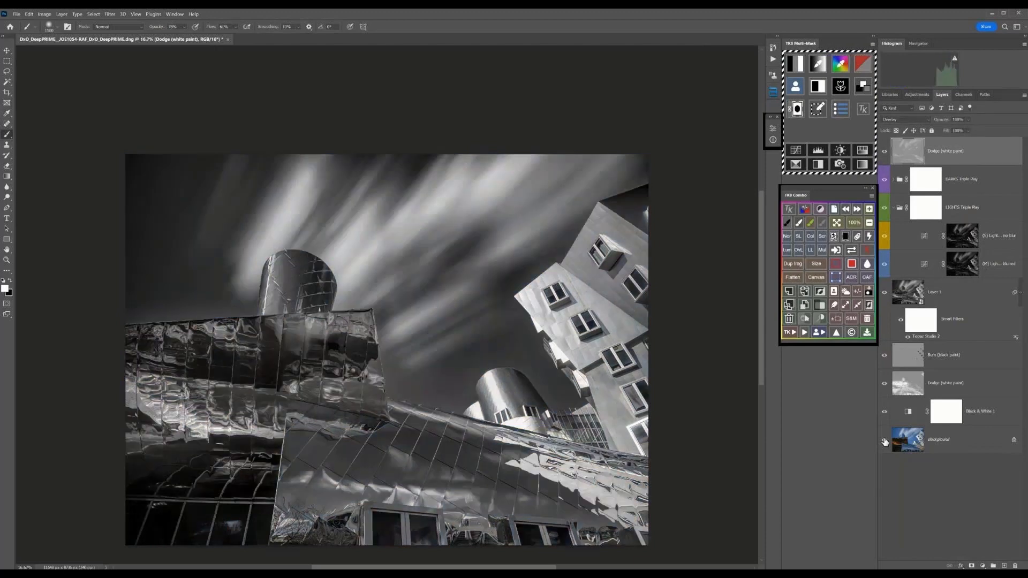
{"action": "left_click", "coordinate": [885, 442], "text": "alt"}
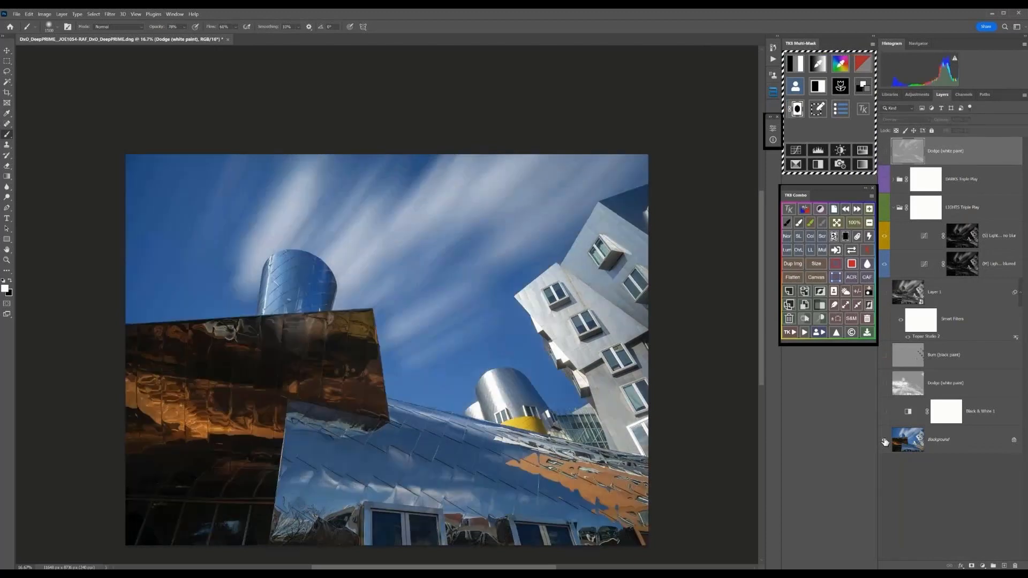
{"action": "left_click", "coordinate": [885, 442], "text": "alt"}
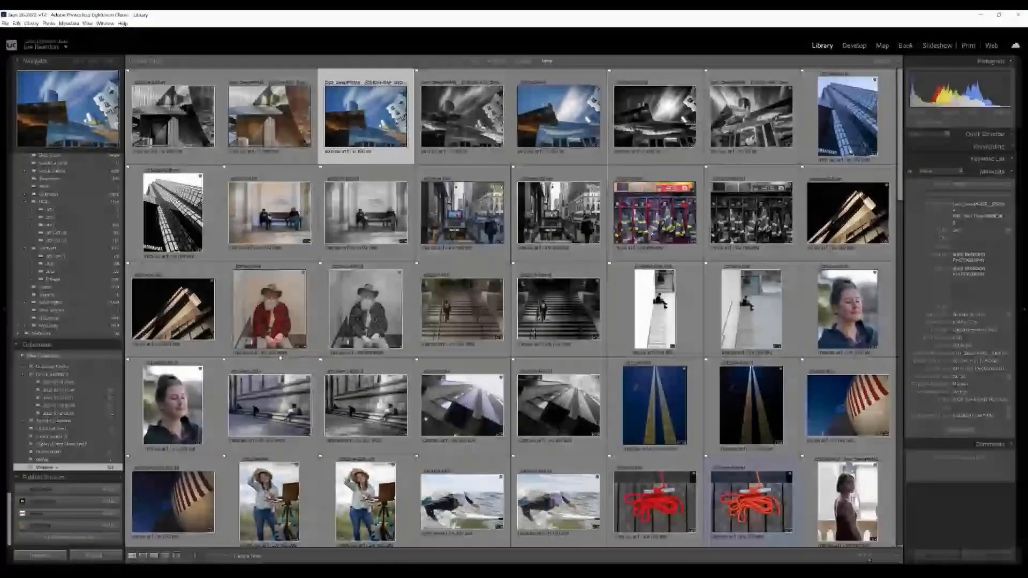
In Lightroom Classic, find the unedited raw photo of the misty lake in the Webinar collection and open it in the Develop module.
{"action": "scroll", "coordinate": [574, 436], "scroll_direction": "down", "scroll_amount": 10}
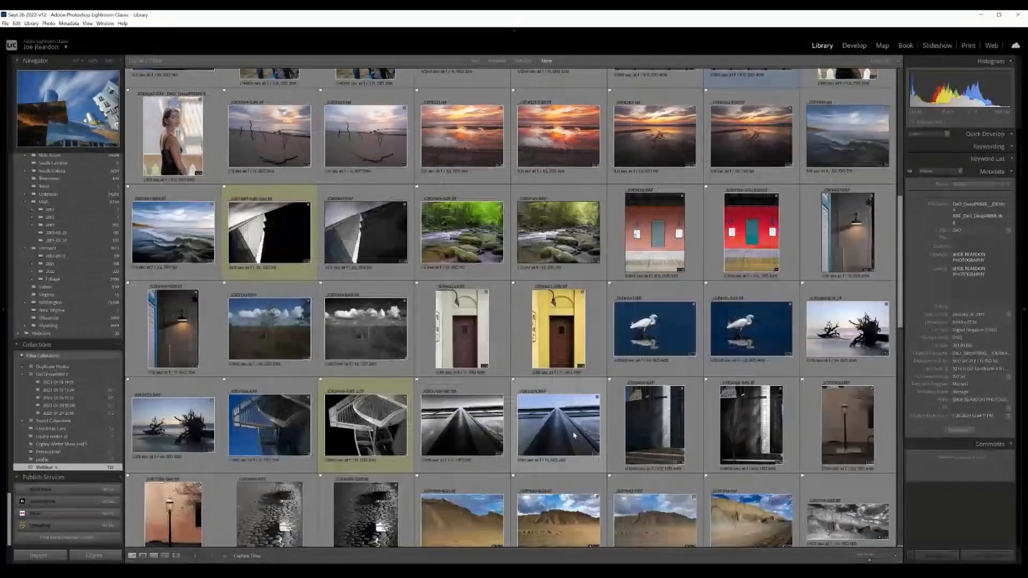
{"action": "scroll", "coordinate": [575, 435], "scroll_direction": "down", "scroll_amount": 10}
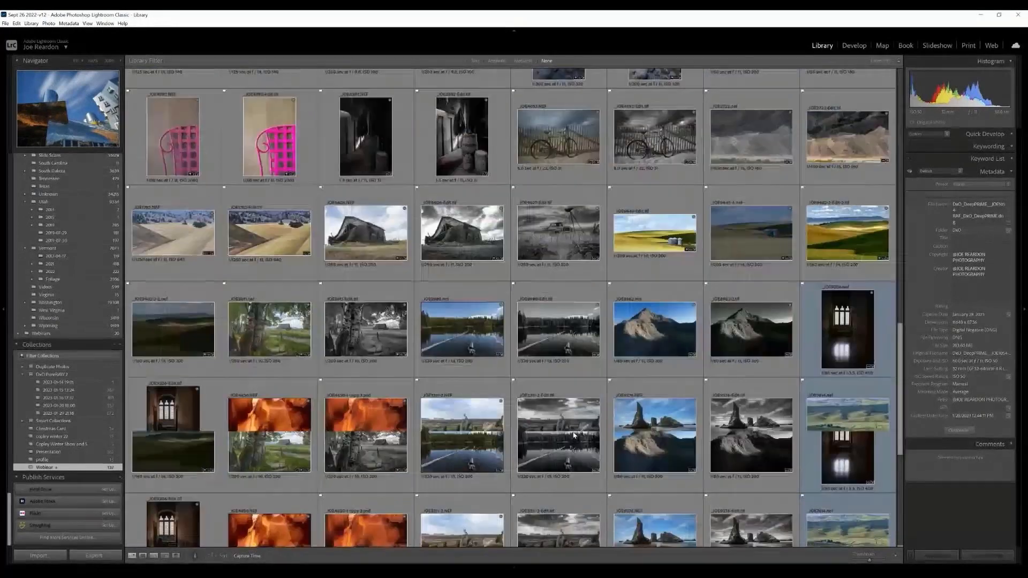
{"action": "scroll", "coordinate": [574, 435], "scroll_direction": "down", "scroll_amount": 3}
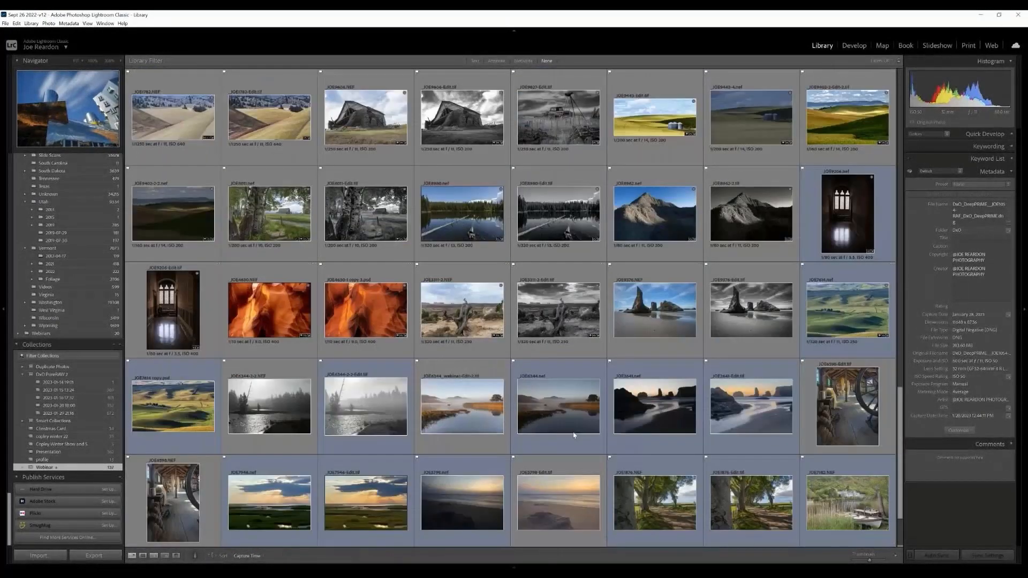
{"action": "scroll", "coordinate": [574, 436], "scroll_direction": "down", "scroll_amount": 2}
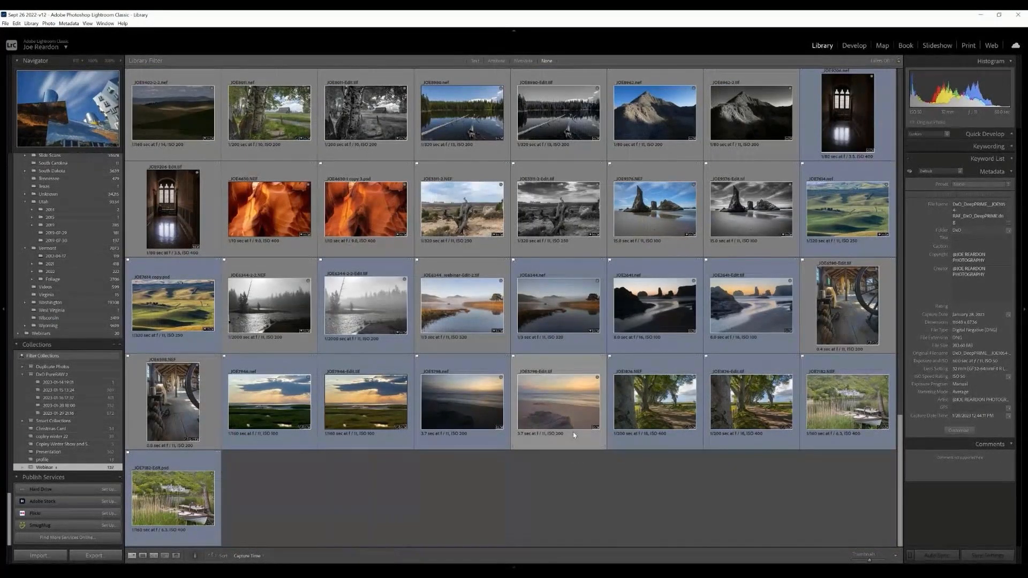
{"action": "scroll", "coordinate": [573, 432], "scroll_direction": "up", "scroll_amount": 3}
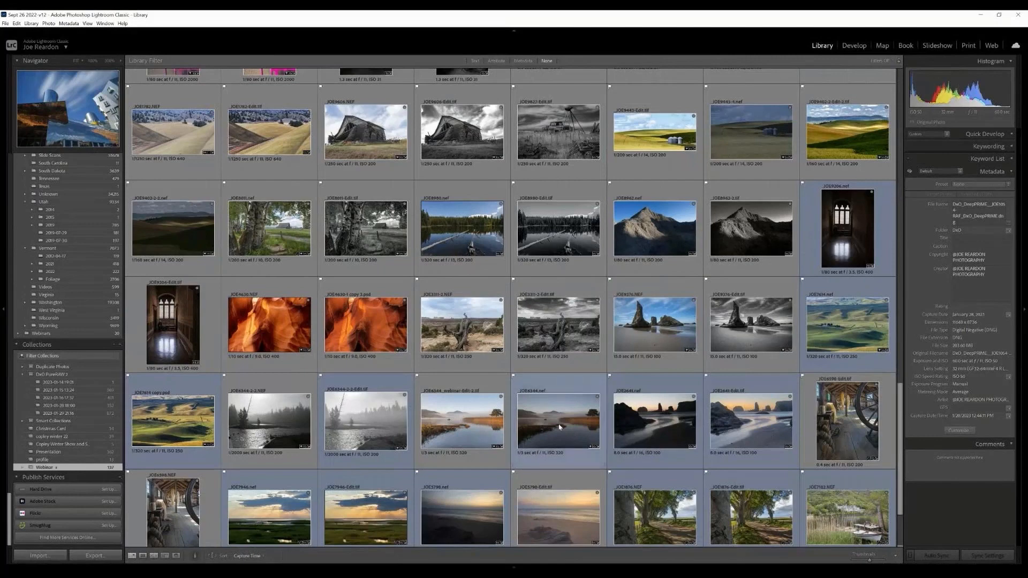
{"action": "left_click", "coordinate": [560, 427]}
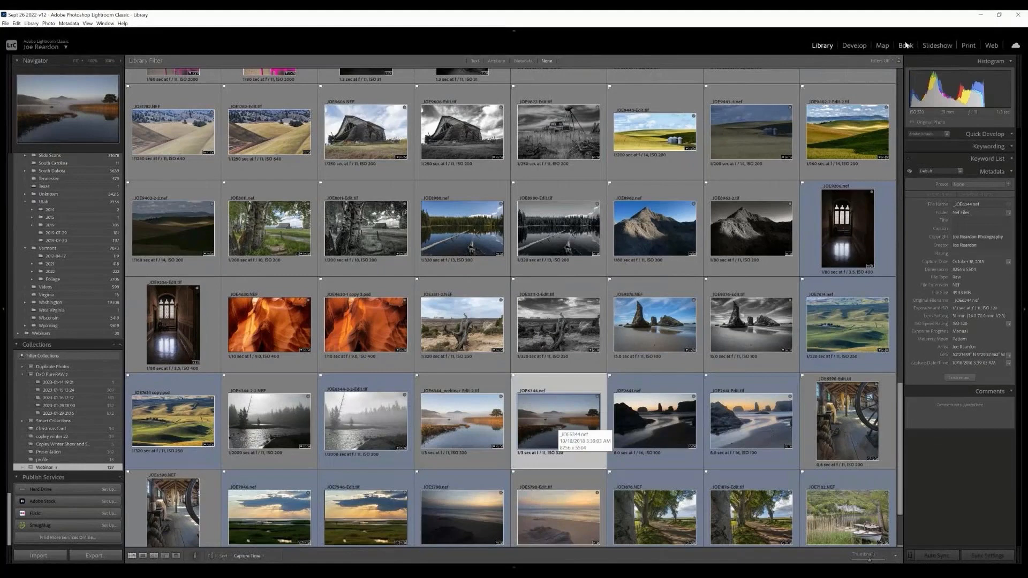
{"action": "left_click", "coordinate": [855, 46]}
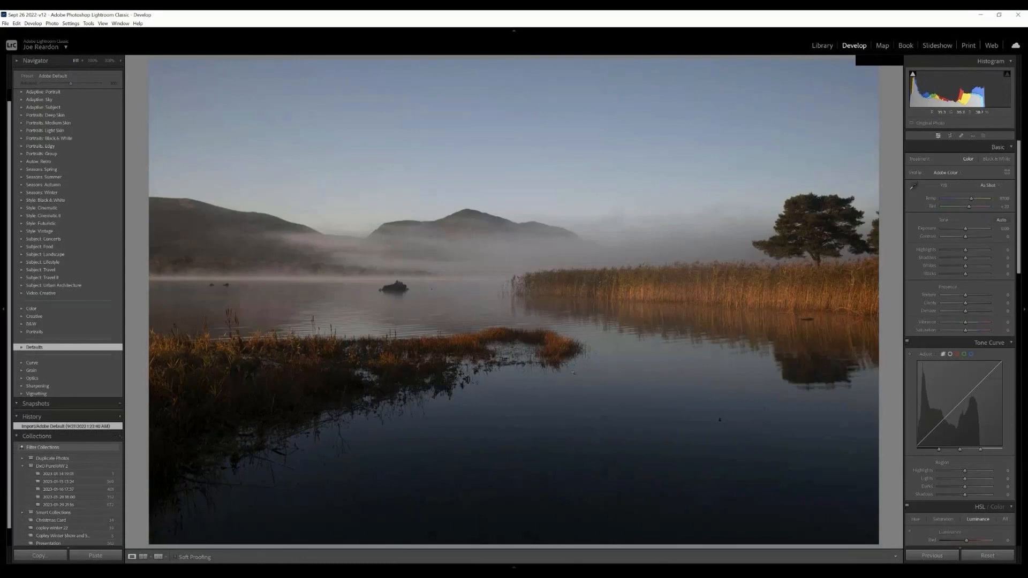
Apply the automatic tone settings, and preview the black-and-white treatment before returning the lake photo to color.
{"action": "left_click", "coordinate": [1001, 220]}
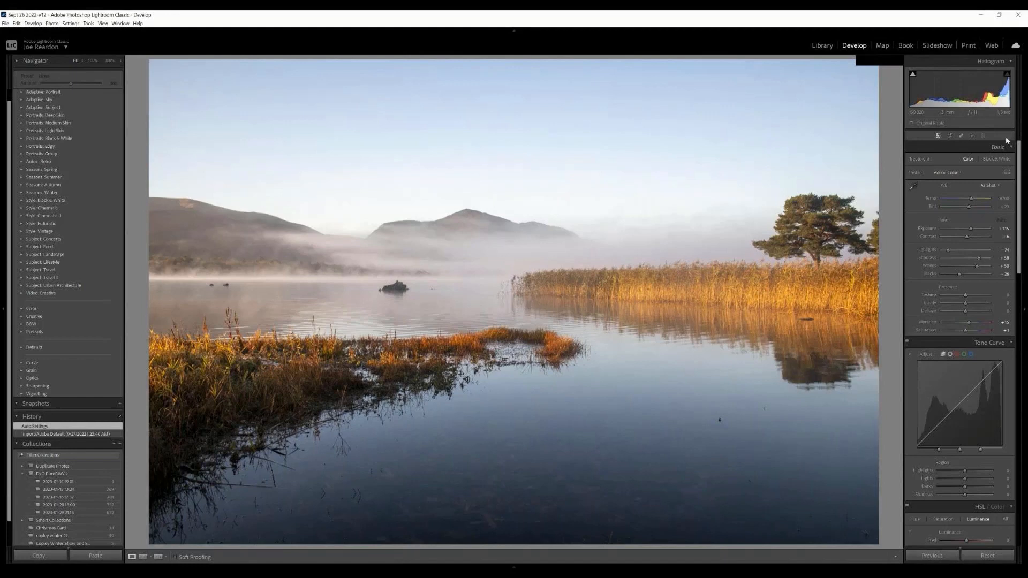
{"action": "left_click", "coordinate": [998, 159]}
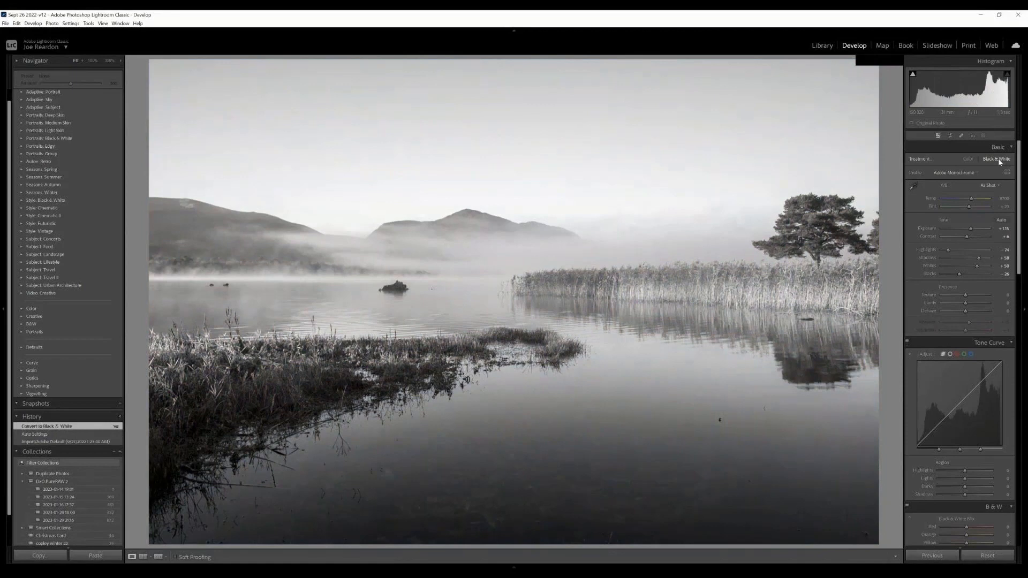
{"action": "left_click", "coordinate": [968, 160]}
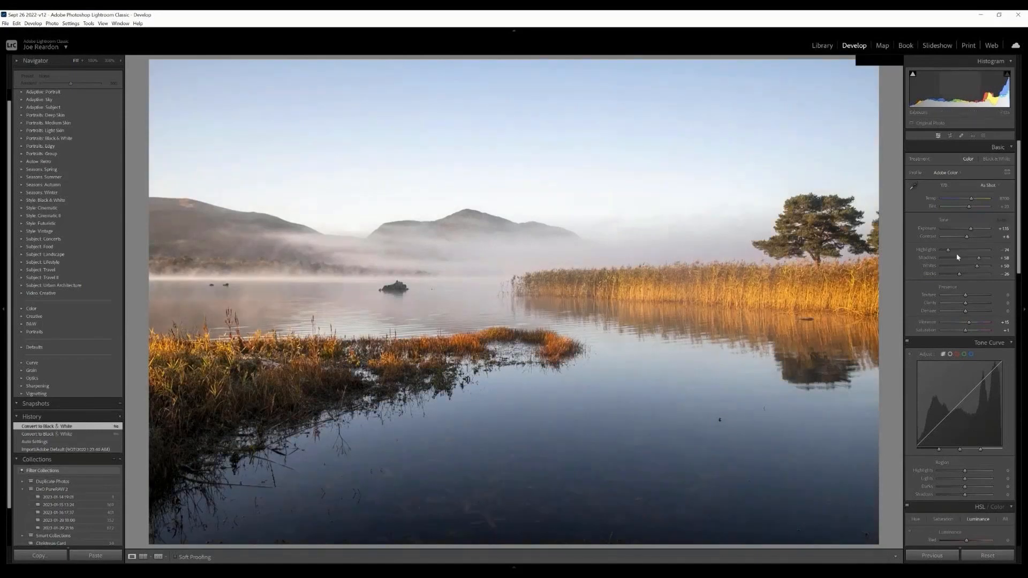
Check clipping and set Whites to +42, Blacks to +19 and Highlights to -82 on the lake photo.
{"action": "key", "text": "alt"}
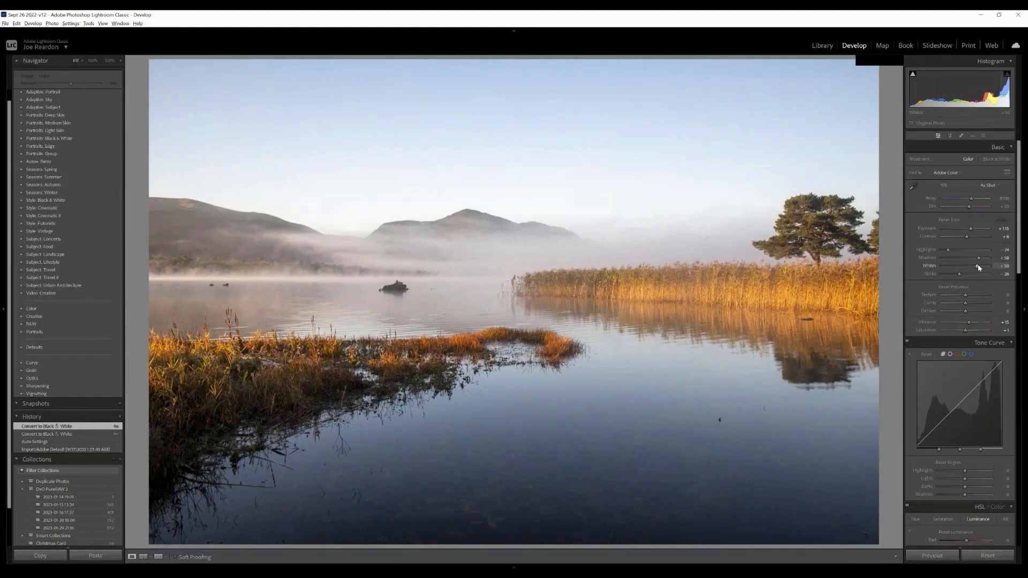
{"action": "left_click_drag", "start_coordinate": [979, 267], "coordinate": [979, 268]}
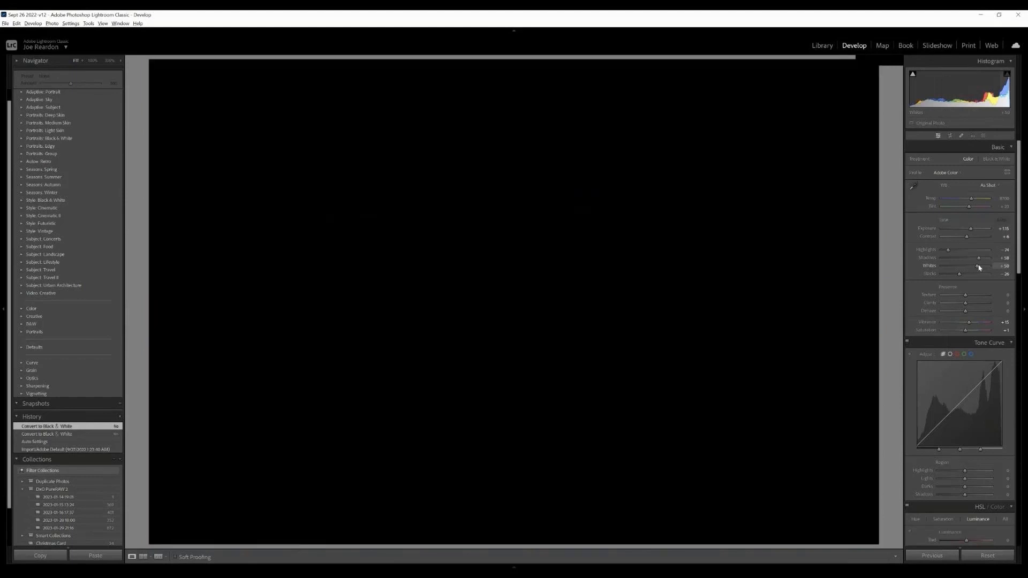
{"action": "mouse_move", "coordinate": [979, 266]}
{"action": "left_mouse_down"}
{"action": "mouse_move", "coordinate": [959, 275]}
{"action": "mouse_move", "coordinate": [972, 274]}
{"action": "left_mouse_up"}
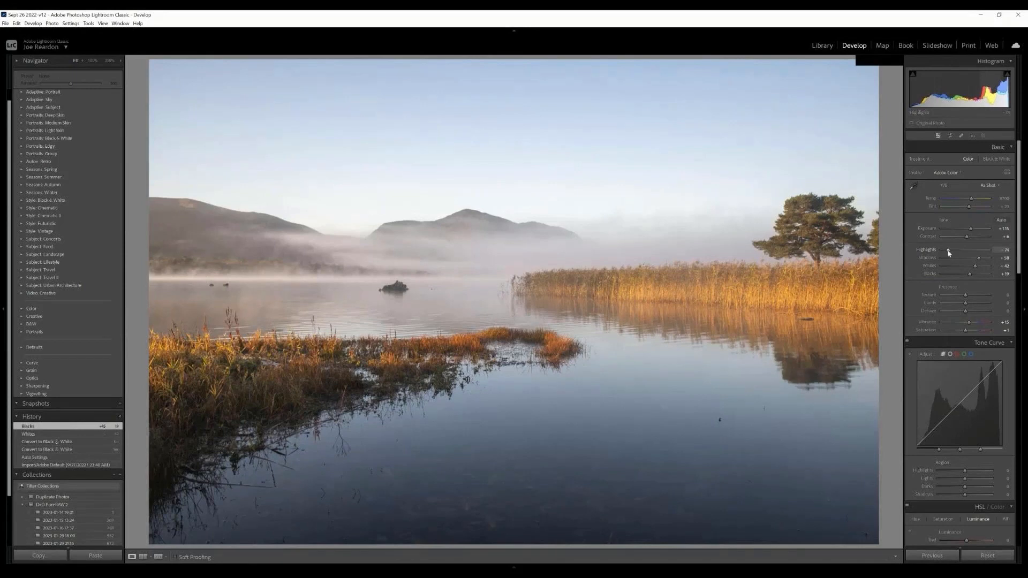
{"action": "left_click_drag", "start_coordinate": [949, 253], "coordinate": [947, 254]}
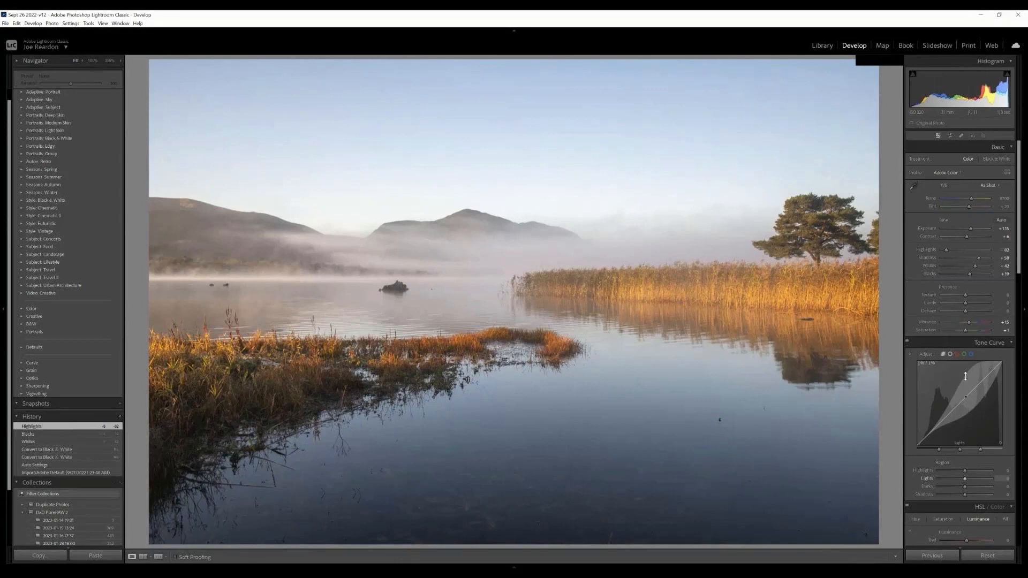
Enable lens profile corrections and chromatic aberration removal for the lake photo, and return to the library grid.
{"action": "scroll", "coordinate": [976, 489], "scroll_direction": "down", "scroll_amount": 6}
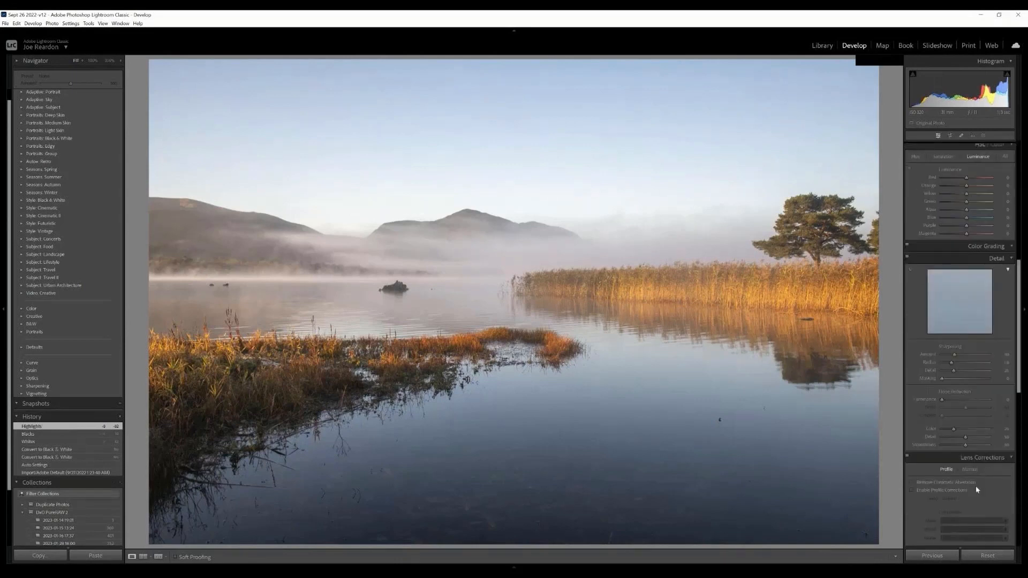
{"action": "left_click", "coordinate": [957, 489]}
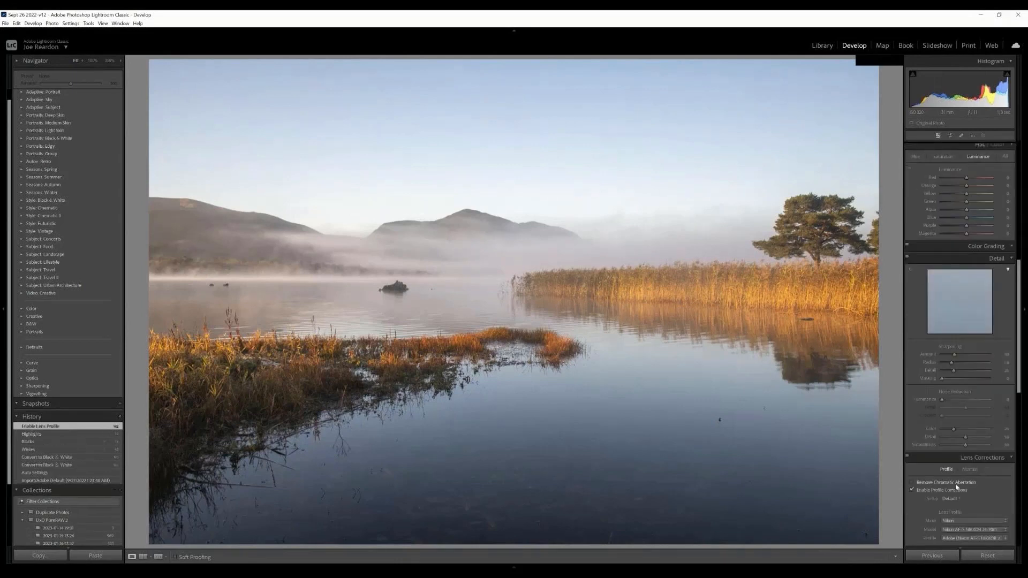
{"action": "left_click", "coordinate": [956, 483]}
{"action": "scroll", "coordinate": [974, 488], "scroll_direction": "down", "scroll_amount": 3}
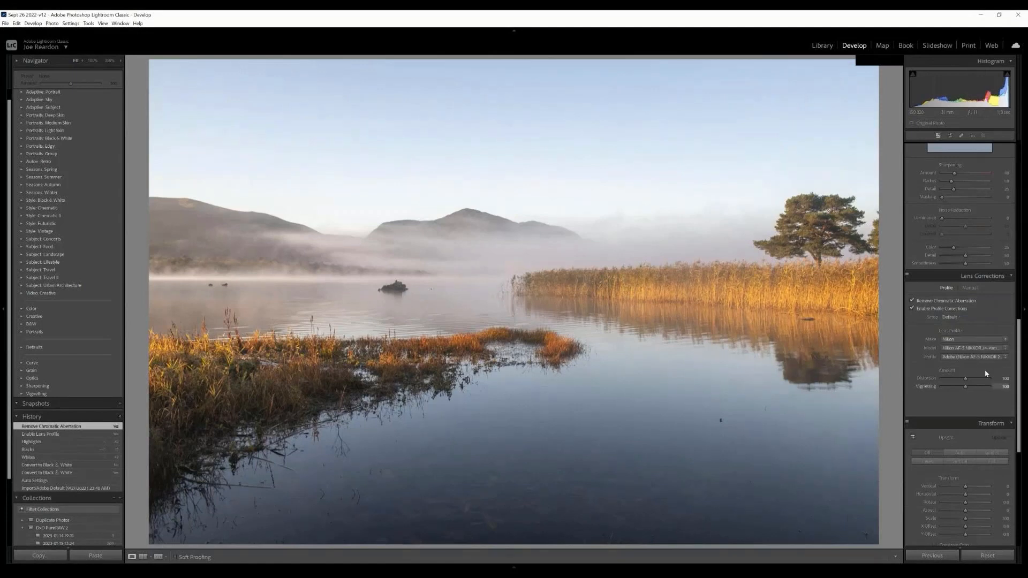
{"action": "scroll", "coordinate": [982, 372], "scroll_direction": "up", "scroll_amount": 3}
{"action": "scroll", "coordinate": [977, 370], "scroll_direction": "up", "scroll_amount": 6}
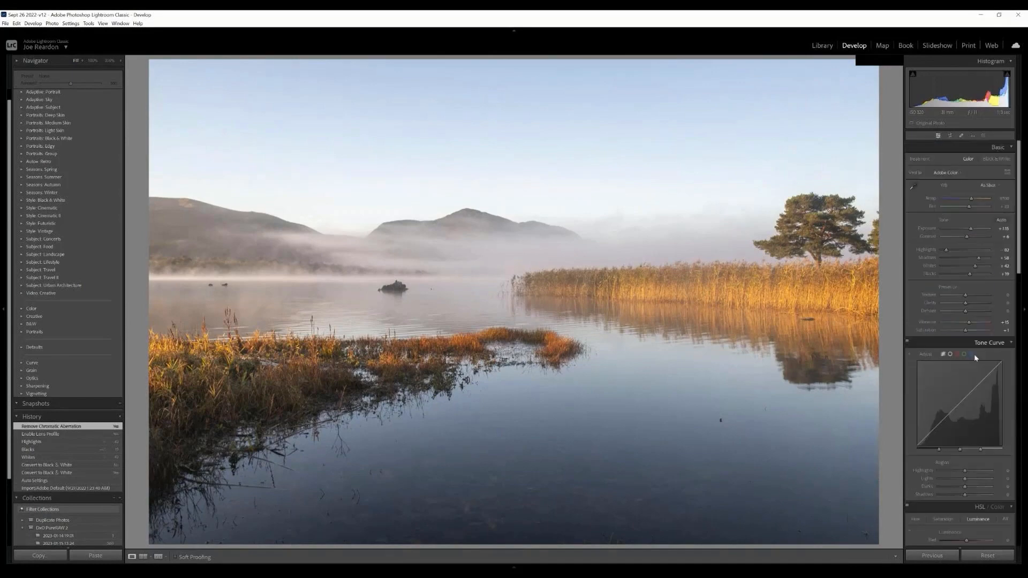
{"action": "left_click", "coordinate": [821, 46]}
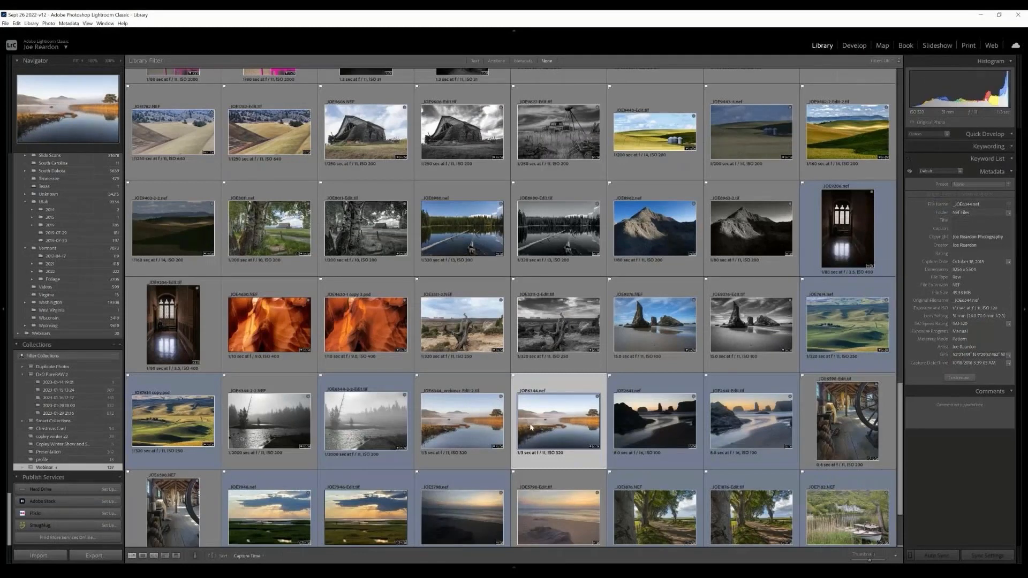
{"action": "mouse_move", "coordinate": [600, 272]}
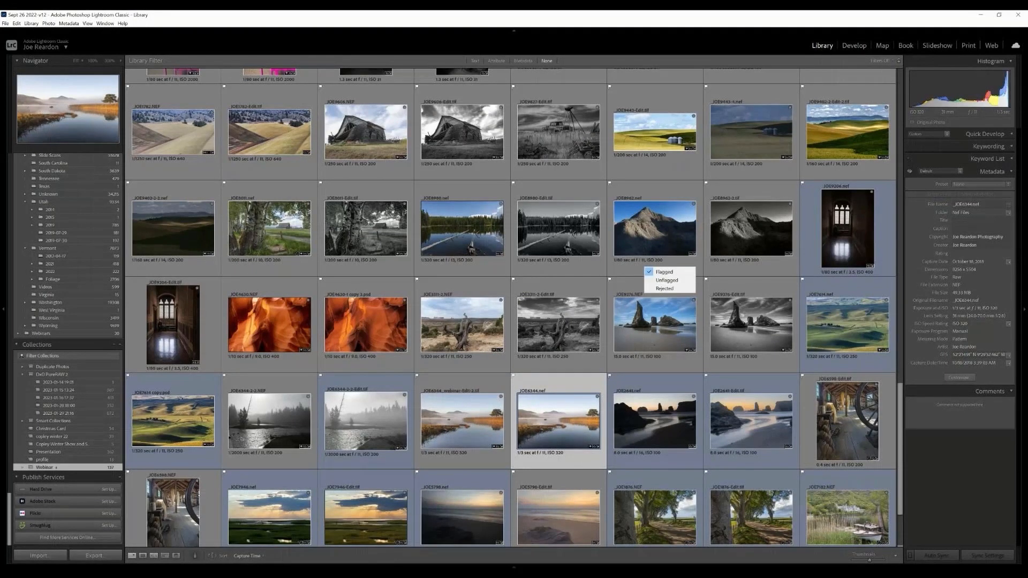
Open the selected raw photo of the misty lake in Photoshop from Lightroom Classic.
{"action": "mouse_move", "coordinate": [600, 245]}
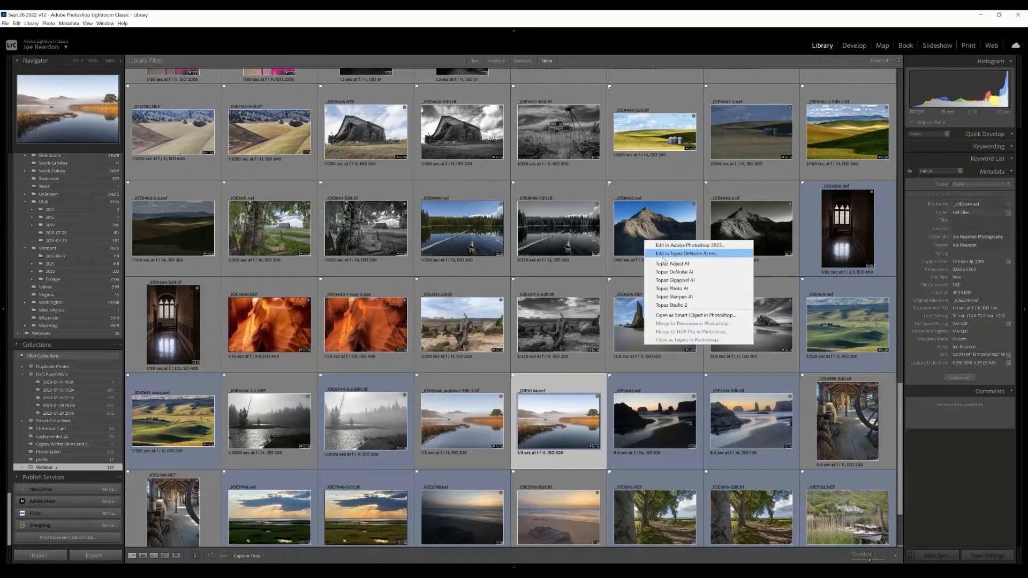
{"action": "left_click", "coordinate": [666, 250]}
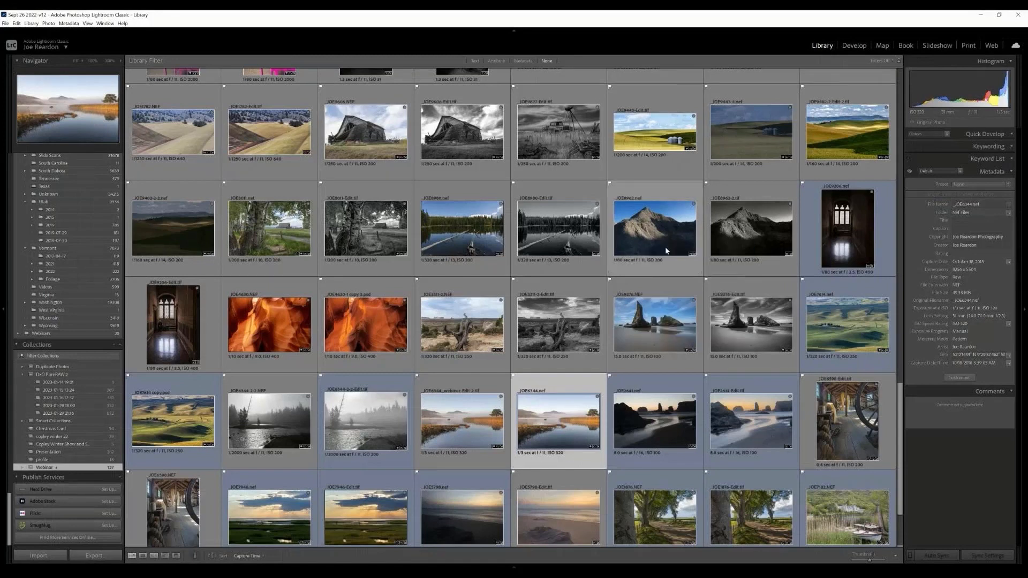
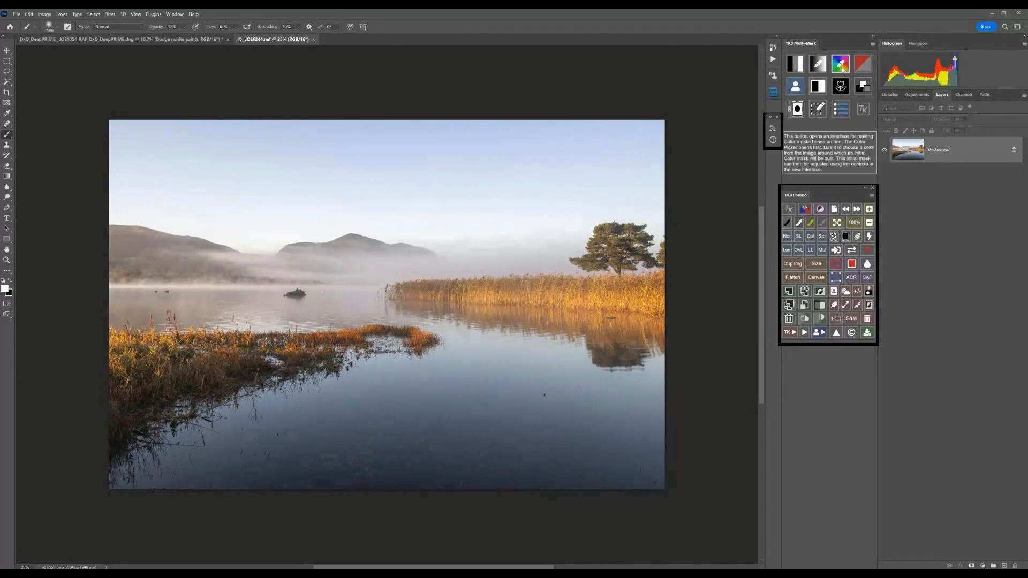
Build a TK8 color mask from the golden color of the reeds and output it as a selection on a new burn layer.
{"action": "left_click", "coordinate": [842, 65]}
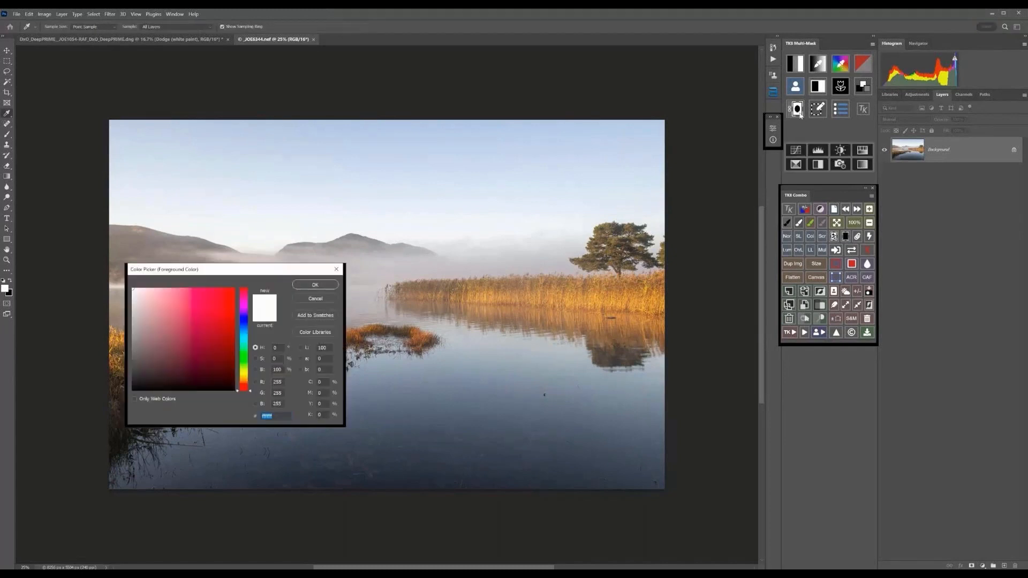
{"action": "left_click", "coordinate": [578, 295]}
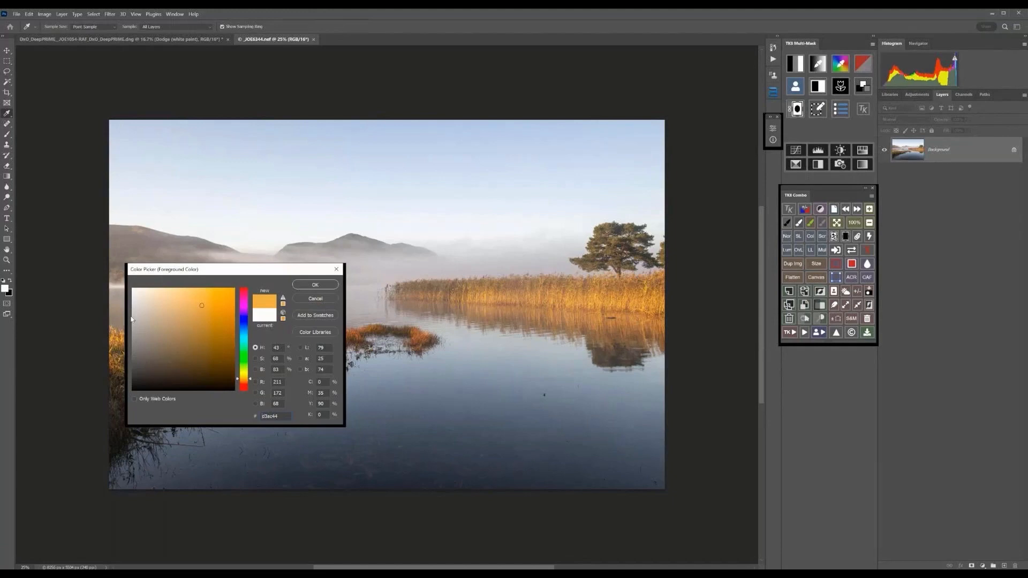
{"action": "left_click", "coordinate": [329, 286]}
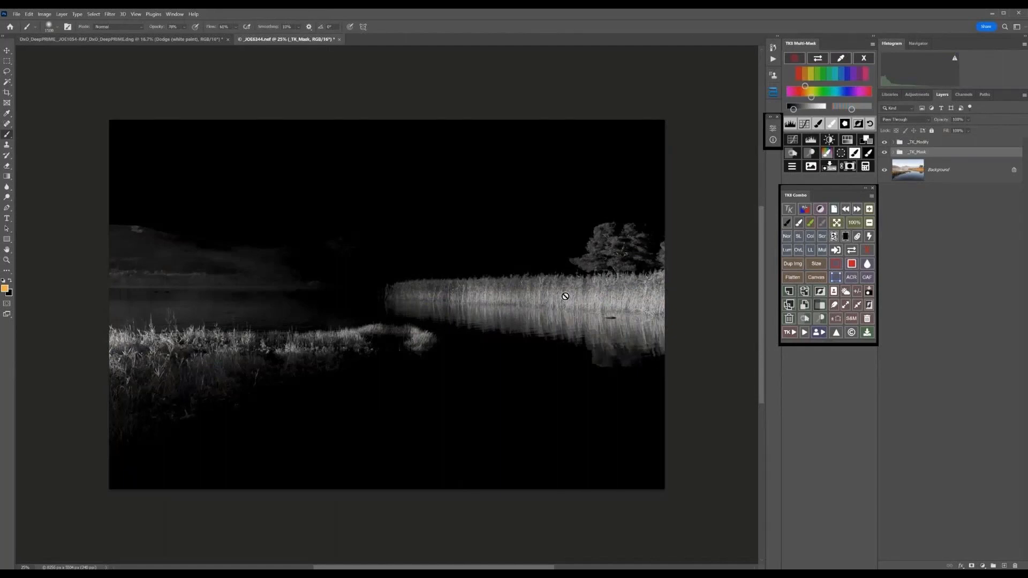
{"action": "left_click", "coordinate": [791, 156]}
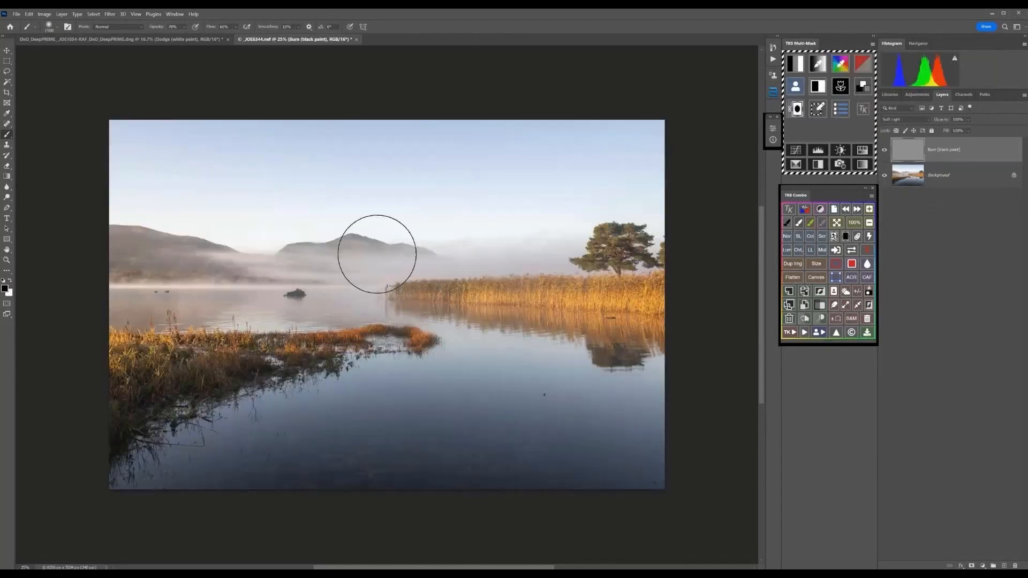
Burn the golden reeds on the far bank through the selection, using a smaller black brush at 93% opacity.
{"action": "key", "text": "bracketleft"}
{"action": "key", "text": "bracketleft"}
{"action": "key", "text": "bracketleft"}
{"action": "key", "text": "bracketleft"}
{"action": "key", "text": "bracketleft"}
{"action": "key", "text": "bracketleft"}
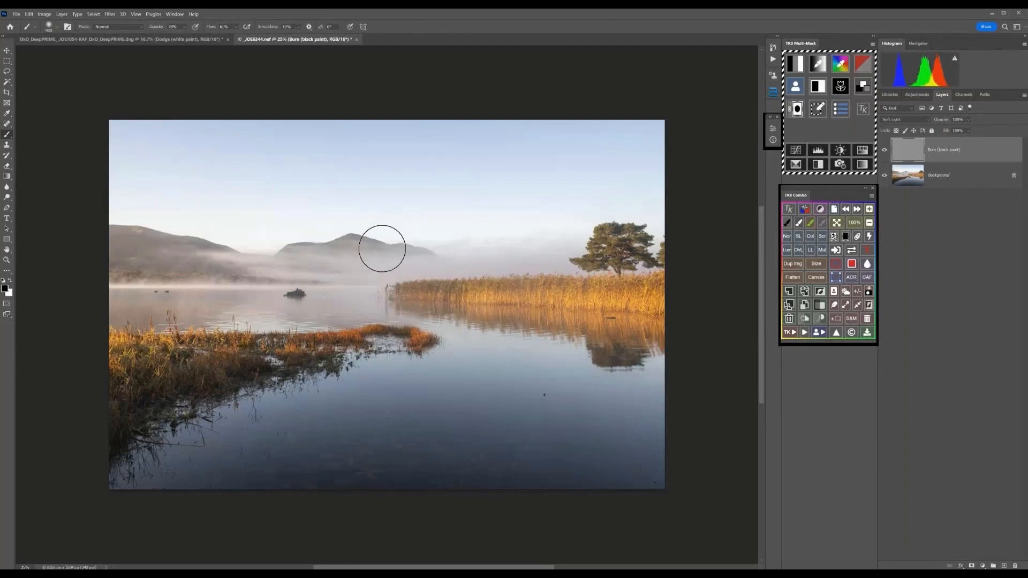
{"action": "key", "text": "bracketleft"}
{"action": "key", "text": "bracketleft"}
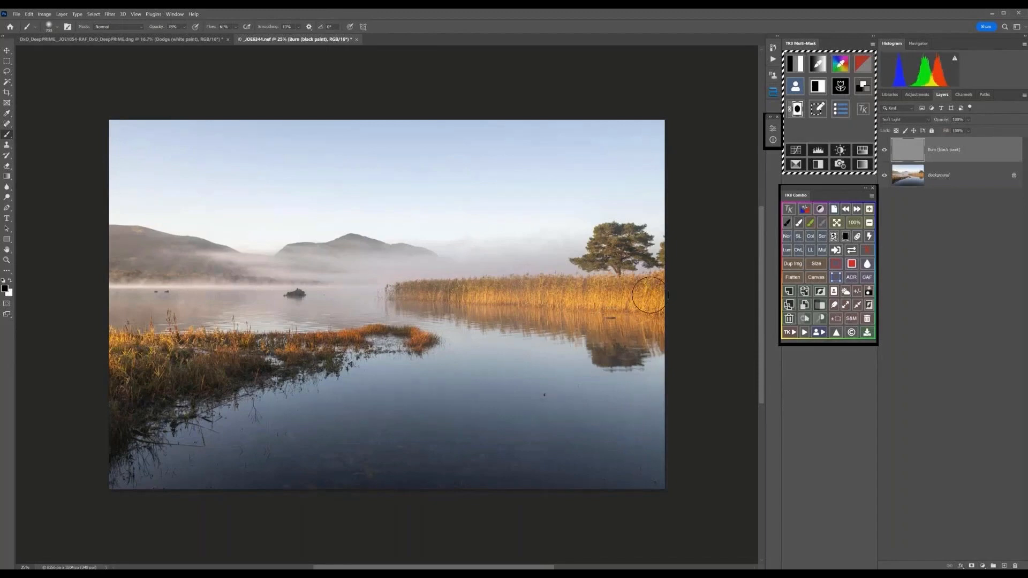
{"action": "mouse_move", "coordinate": [649, 295]}
{"action": "left_mouse_down"}
{"action": "mouse_move", "coordinate": [549, 284]}
{"action": "mouse_move", "coordinate": [505, 307]}
{"action": "left_mouse_up"}
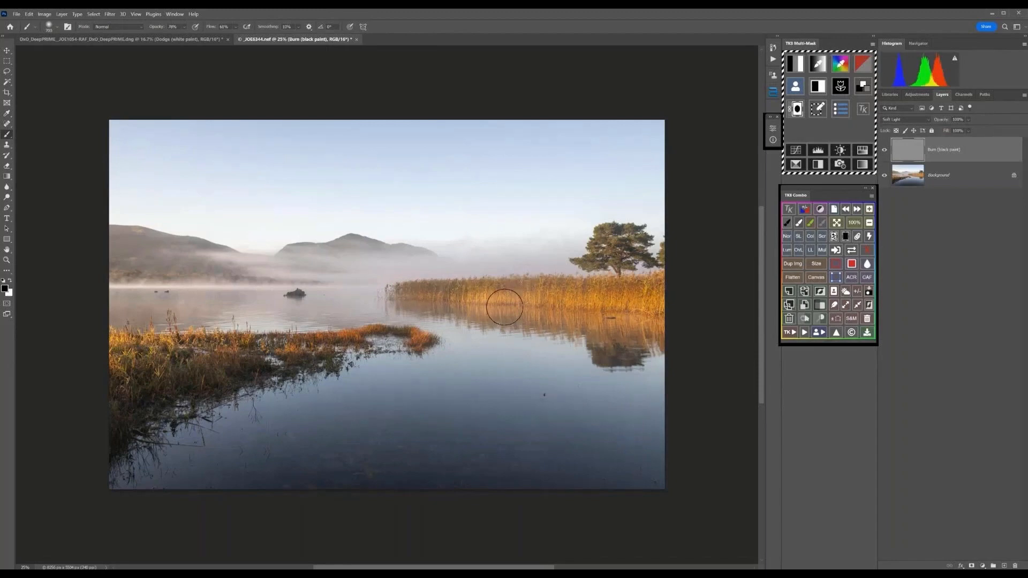
{"action": "left_click", "coordinate": [846, 210]}
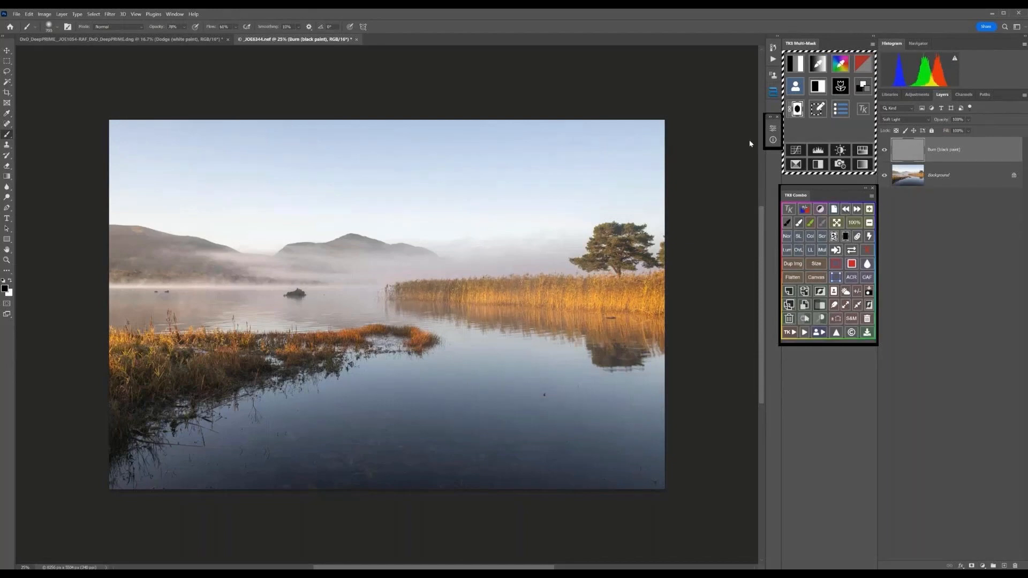
{"action": "left_click", "coordinate": [183, 28]}
{"action": "left_click", "coordinate": [184, 36]}
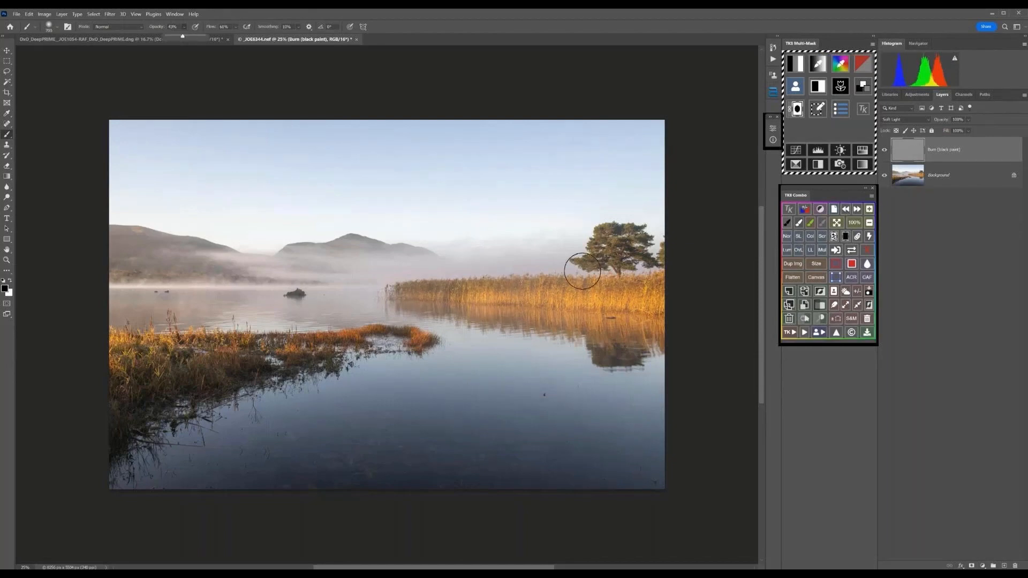
{"action": "left_click", "coordinate": [627, 302]}
{"action": "left_click_drag", "start_coordinate": [628, 301], "coordinate": [539, 293]}
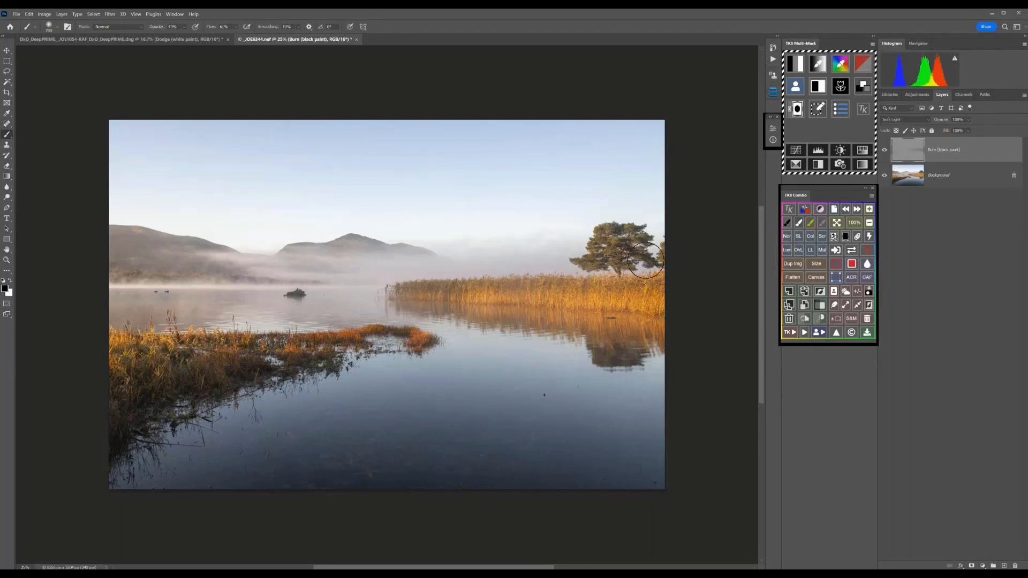
Create a color mask sampled from the pine tree and load it as a selection on the burn layer.
{"action": "left_click", "coordinate": [846, 64]}
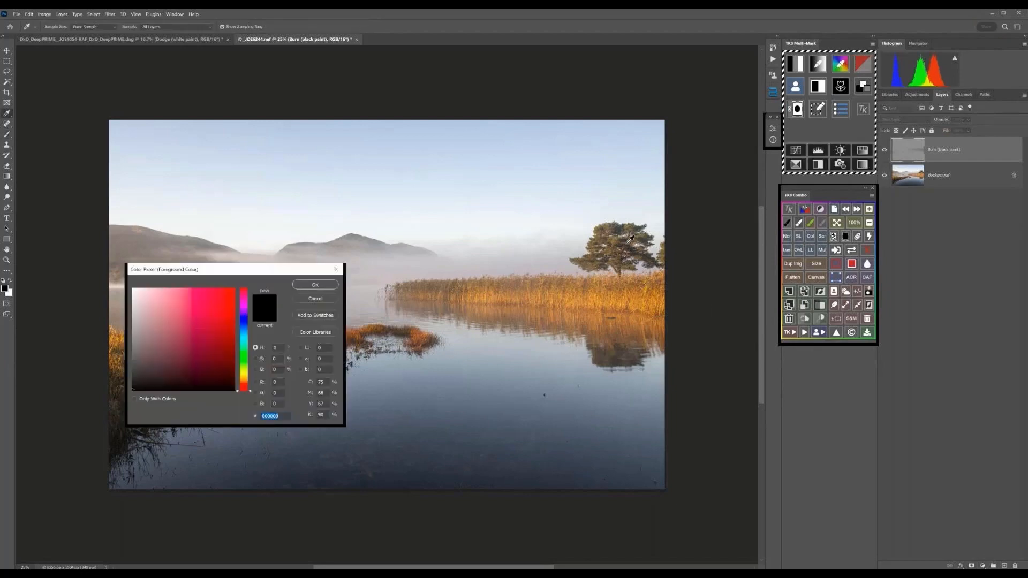
{"action": "left_click", "coordinate": [630, 241]}
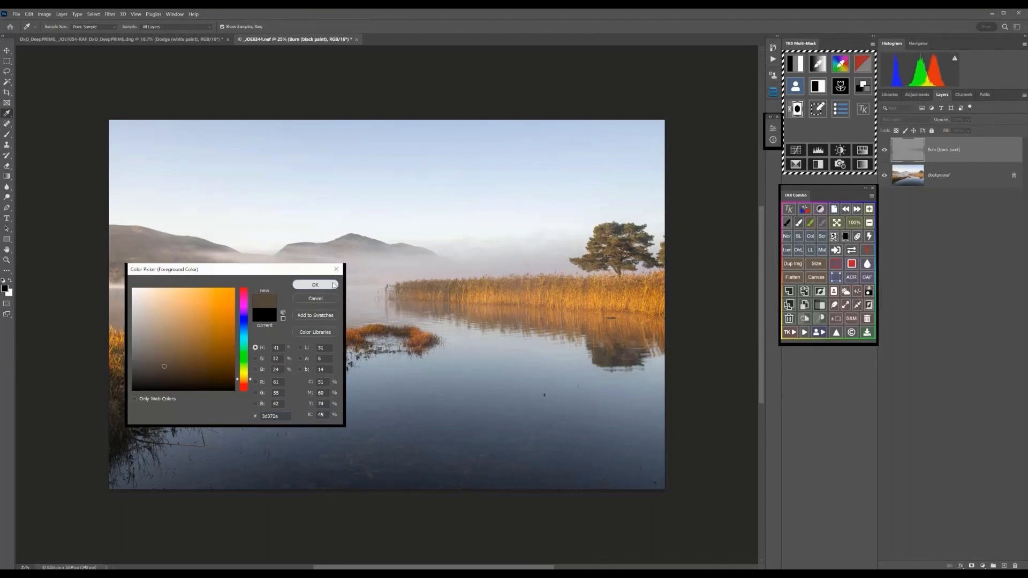
{"action": "left_click", "coordinate": [315, 285]}
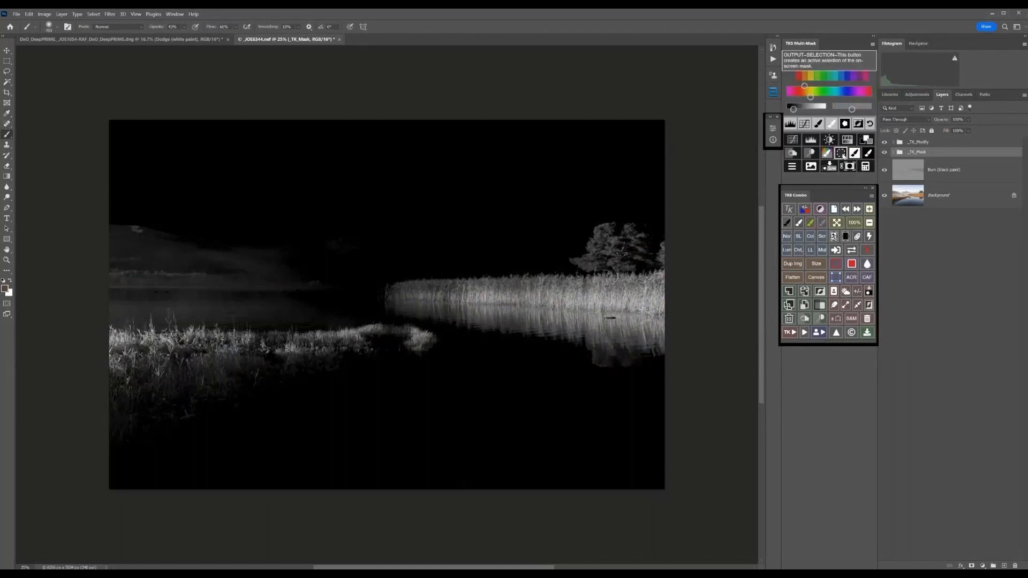
{"action": "left_click", "coordinate": [842, 154]}
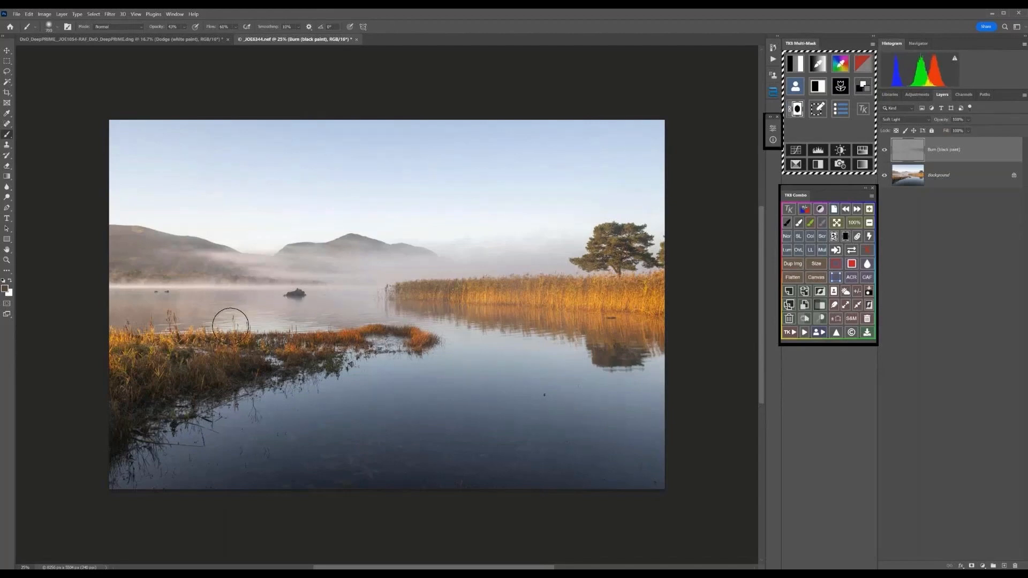
Compare the darks luminosity masks in the RGB channel and load the Darks-2 mask as a selection on the burn layer.
{"action": "left_click", "coordinate": [800, 68]}
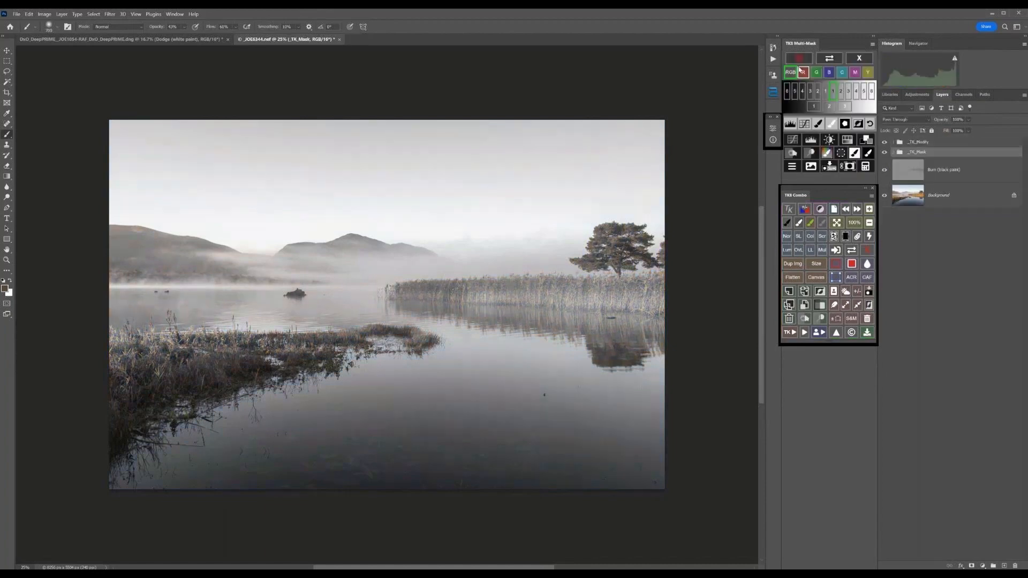
{"action": "left_click", "coordinate": [811, 94]}
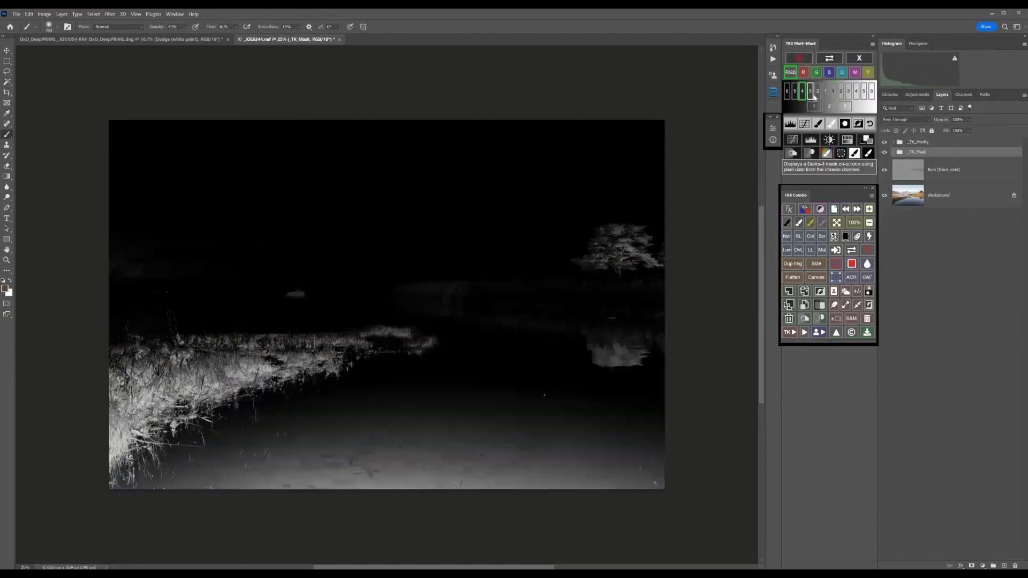
{"action": "left_click", "coordinate": [818, 96]}
{"action": "left_click", "coordinate": [818, 95]}
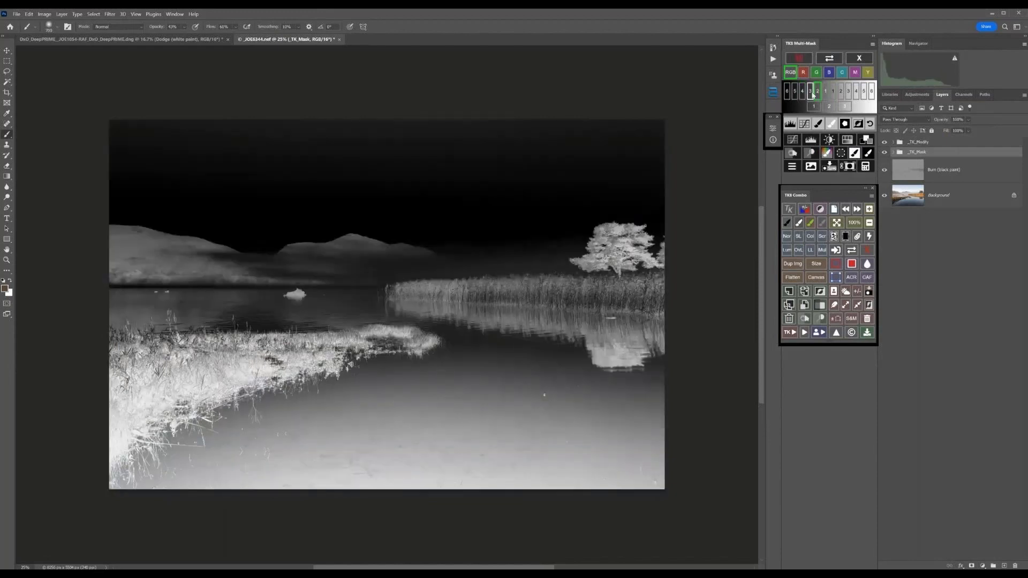
{"action": "left_click", "coordinate": [811, 95]}
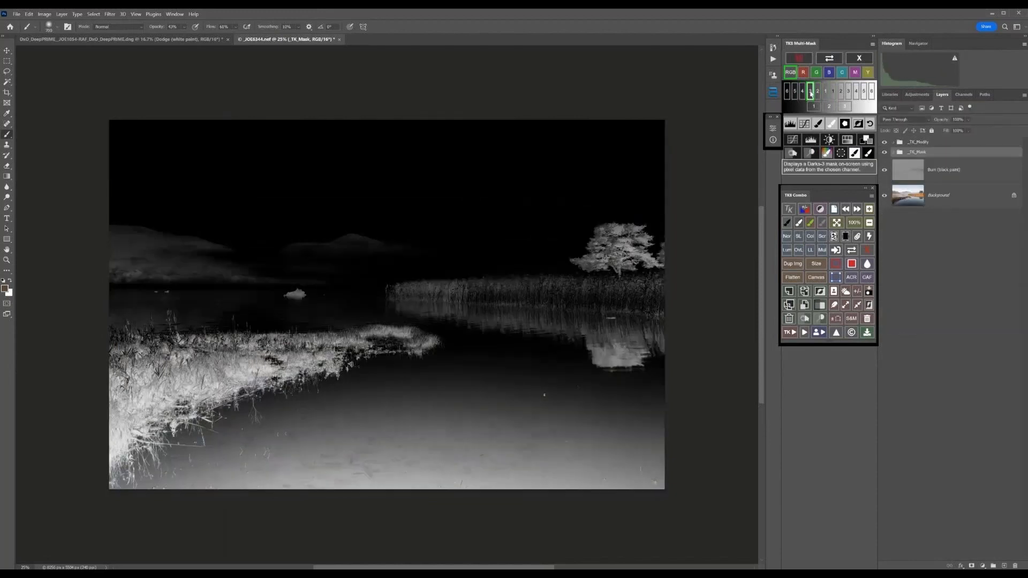
{"action": "left_click", "coordinate": [818, 94]}
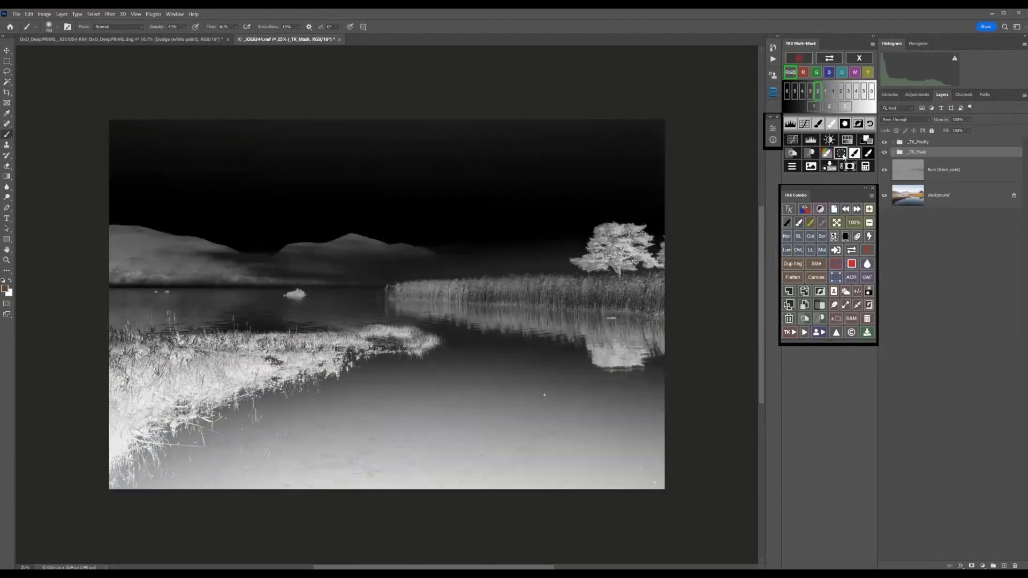
{"action": "left_click", "coordinate": [844, 154]}
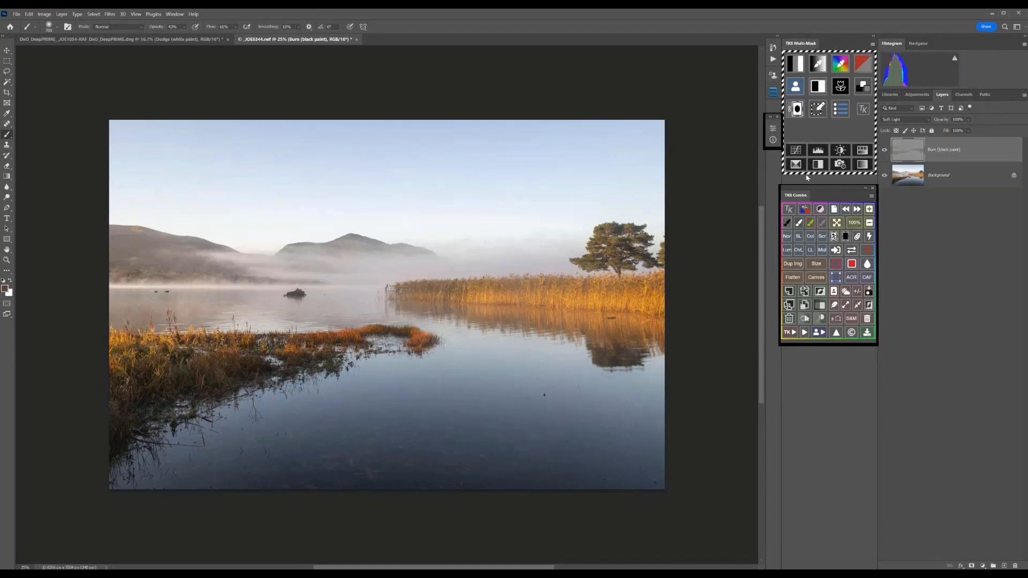
Clear the selection, add a white-paint dodge layer, and load the Lights-3 luminosity mask as its selection.
{"action": "left_click", "coordinate": [857, 292]}
{"action": "left_click", "coordinate": [818, 319]}
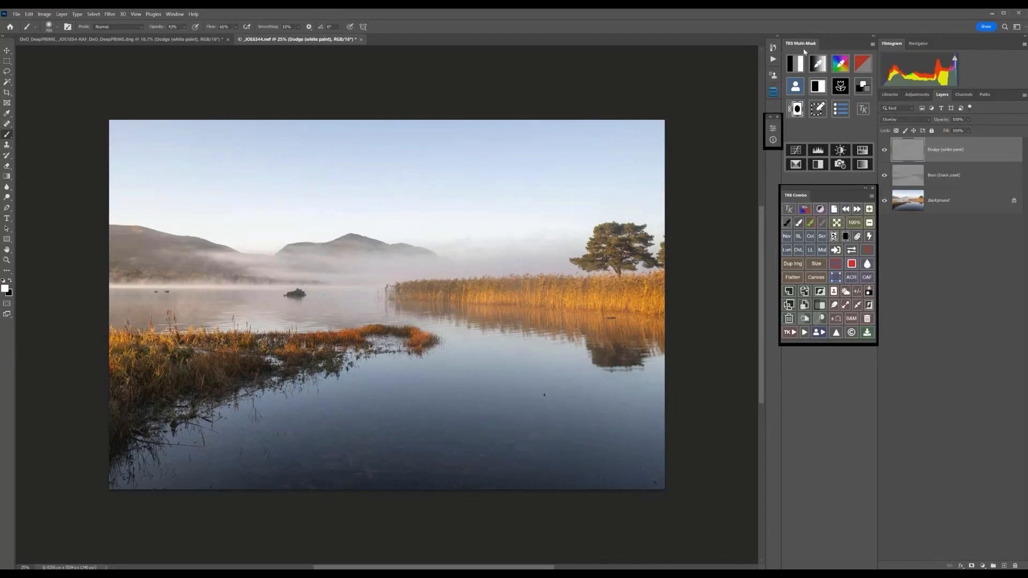
{"action": "left_click", "coordinate": [801, 66]}
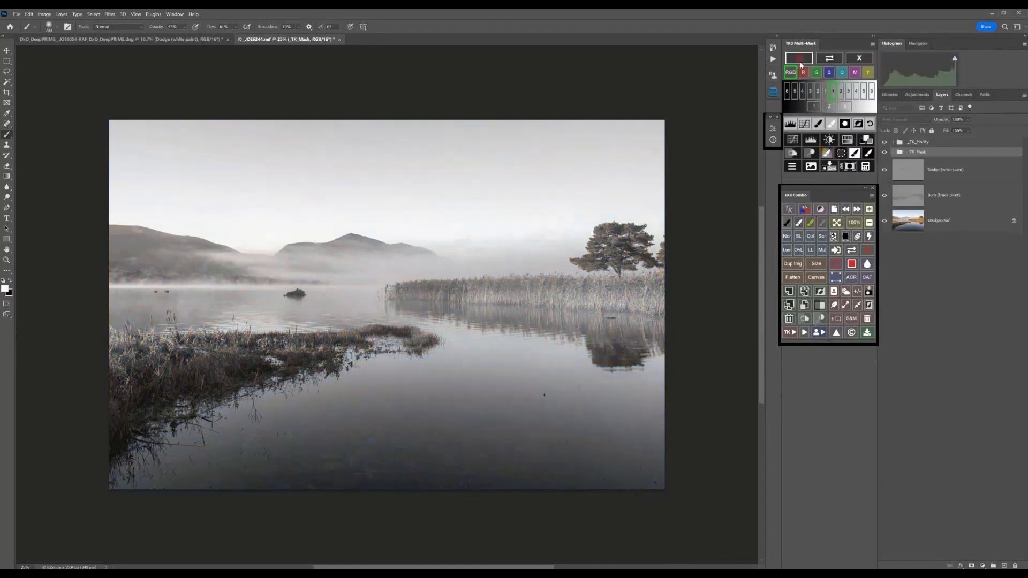
{"action": "left_click", "coordinate": [842, 91]}
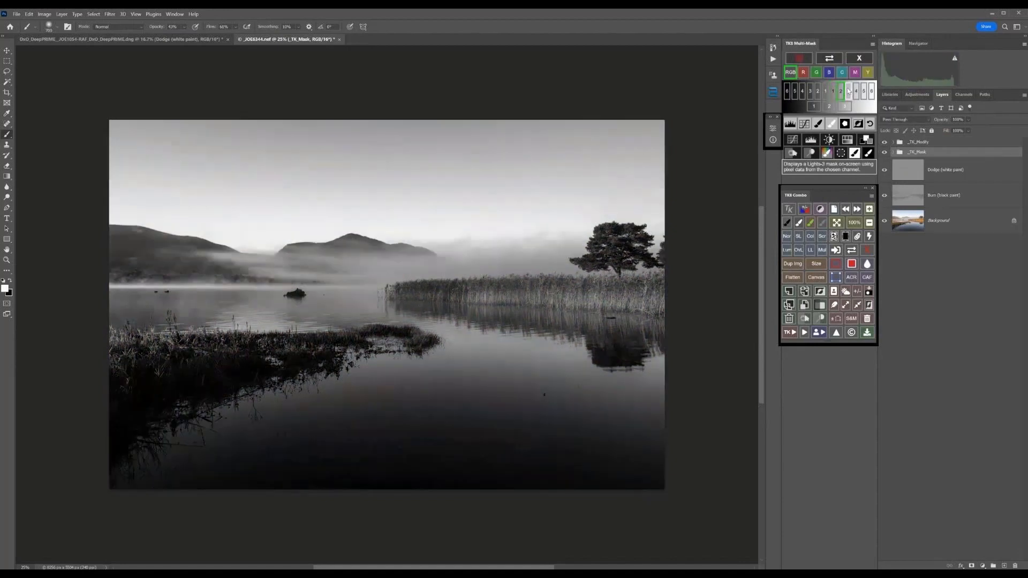
{"action": "left_click", "coordinate": [849, 91]}
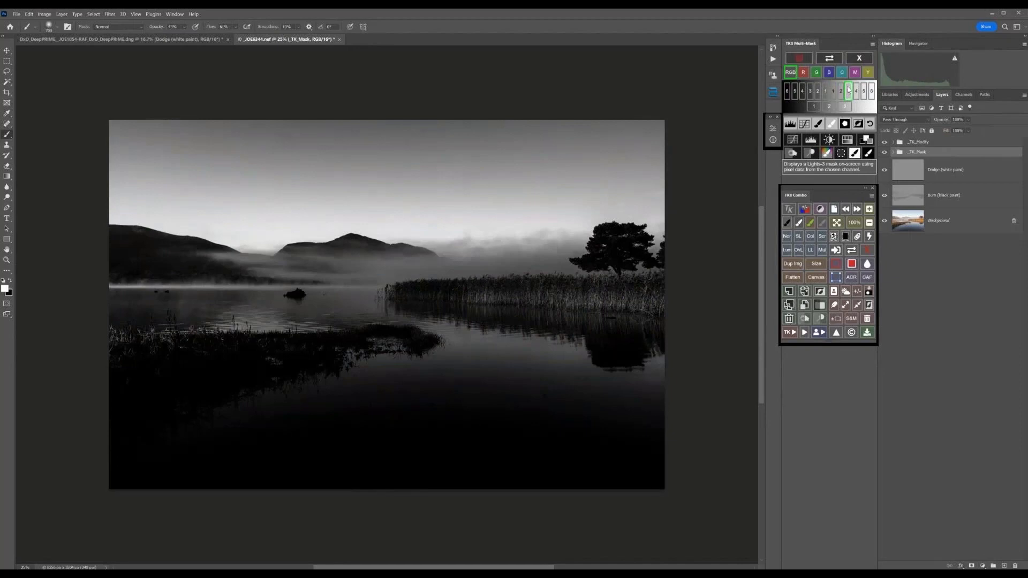
{"action": "left_click", "coordinate": [856, 92]}
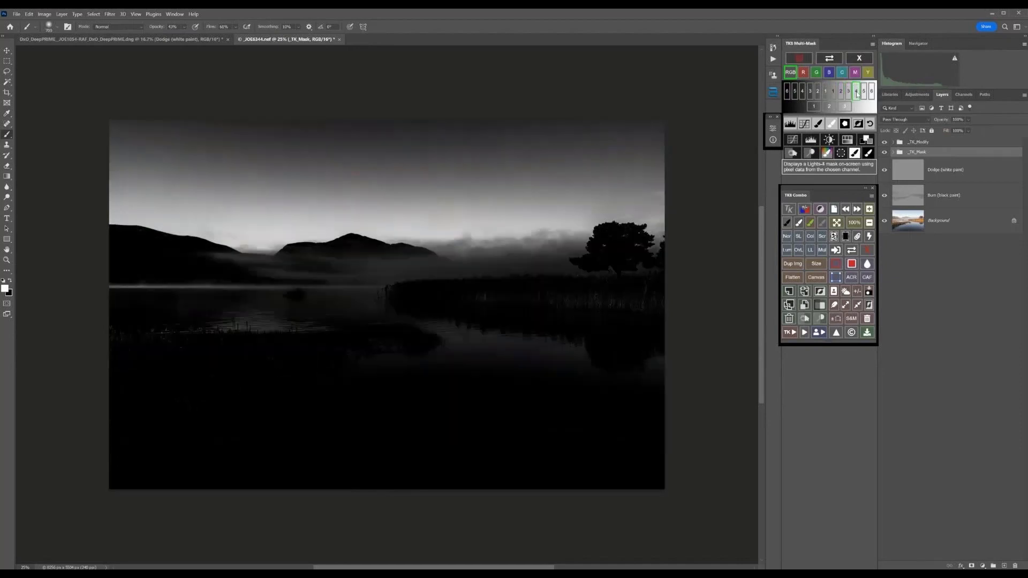
{"action": "left_click", "coordinate": [849, 91]}
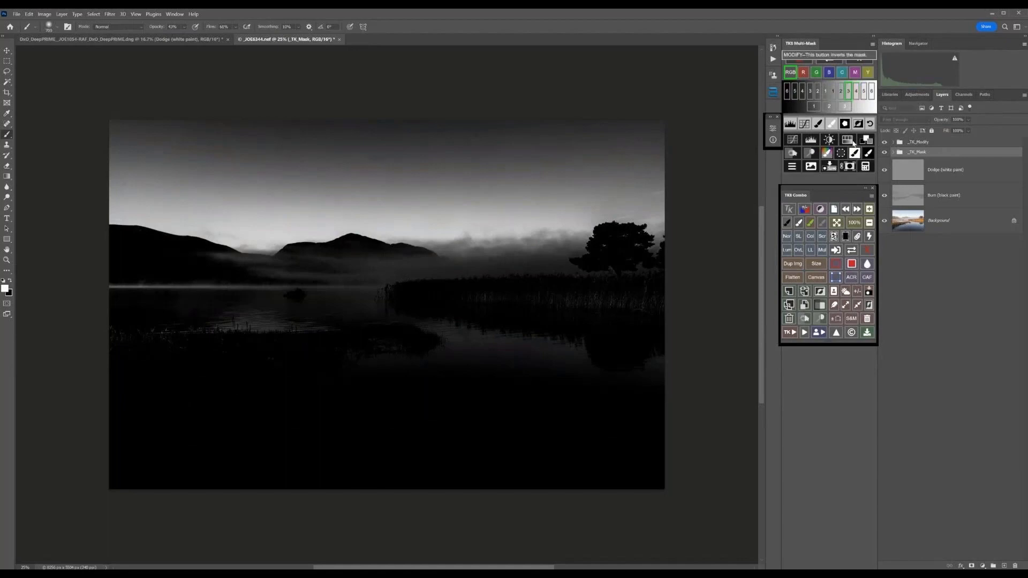
{"action": "left_click", "coordinate": [841, 154]}
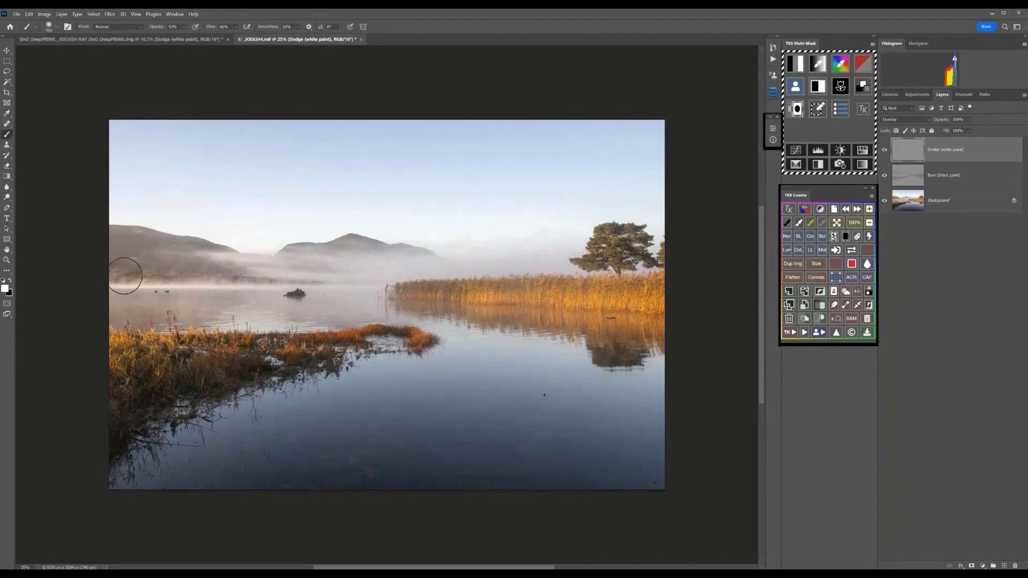
Dodge the mist along the hills and far shoreline, lower the brush opacity to 68%, and clear the selection.
{"action": "left_click_drag", "start_coordinate": [124, 276], "coordinate": [118, 276]}
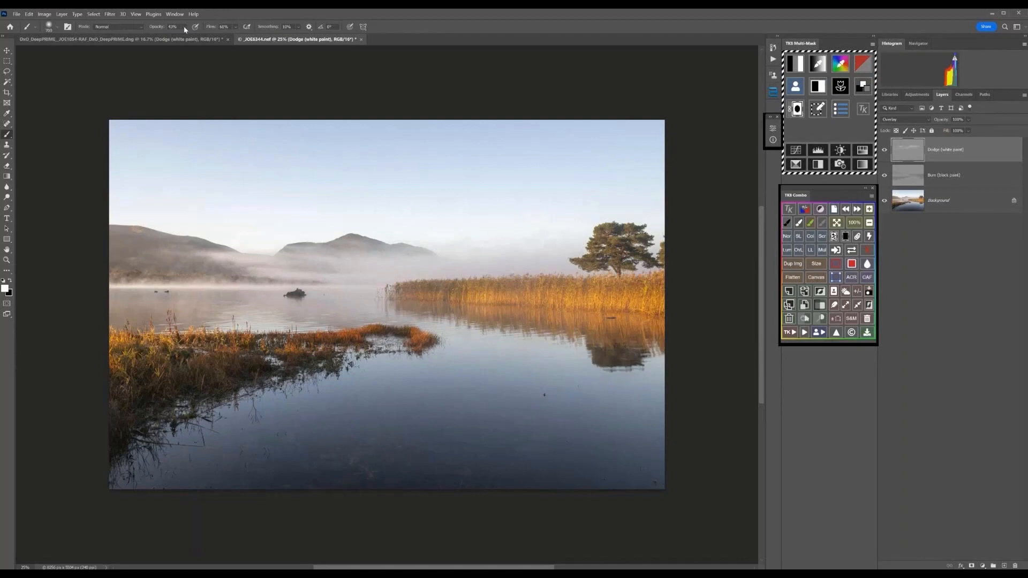
{"action": "left_click_drag", "start_coordinate": [184, 26], "coordinate": [209, 45]}
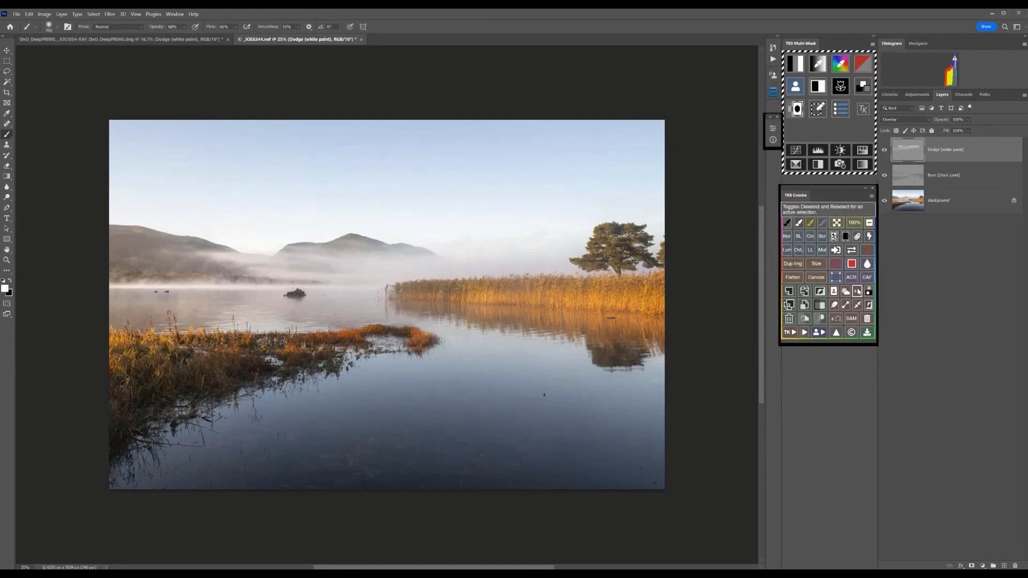
{"action": "left_click", "coordinate": [857, 292]}
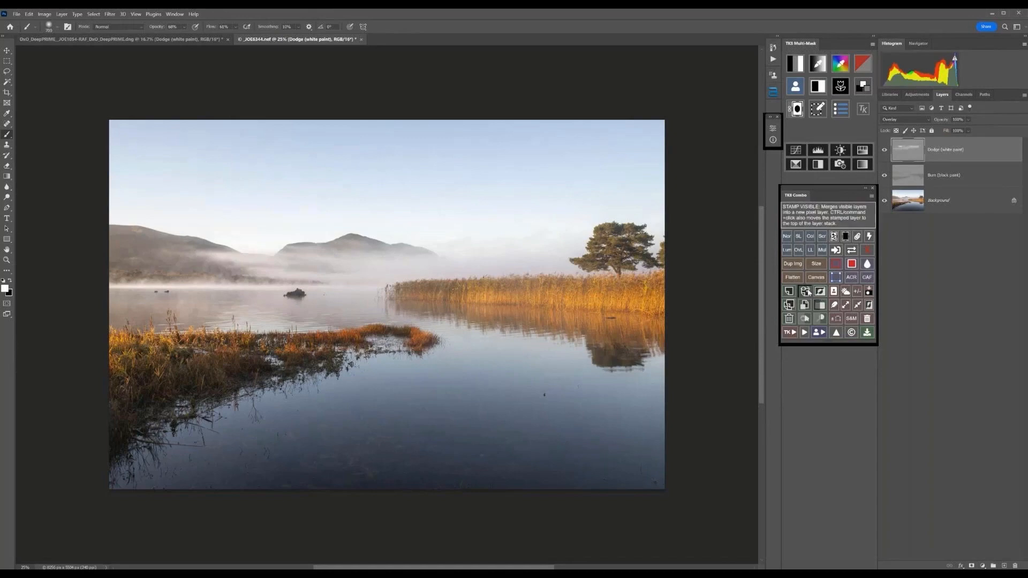
Stamp the visible layers into a new layer and open the Artisan Pro X black-and-white conversions.
{"action": "left_click", "coordinate": [807, 292]}
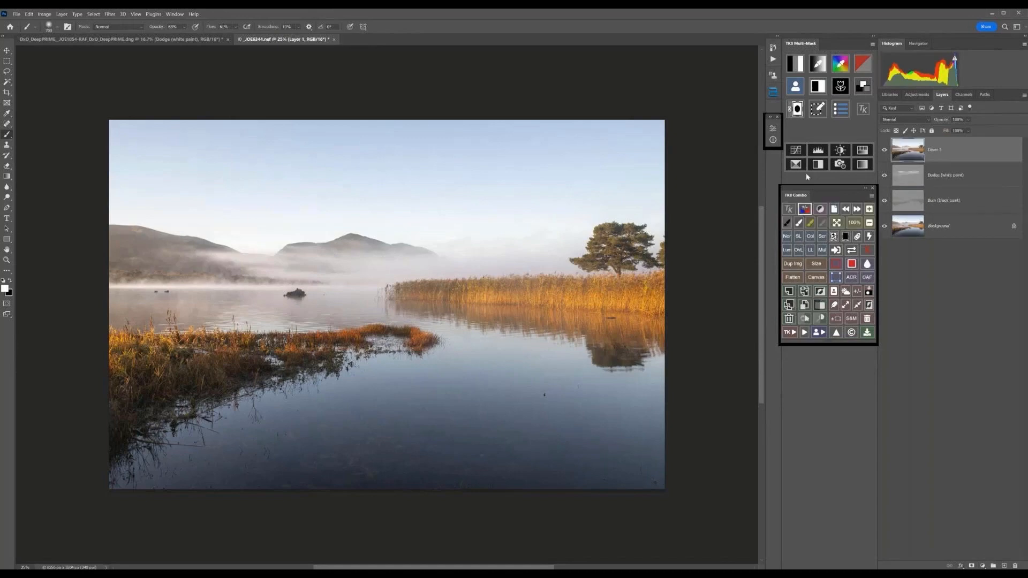
{"action": "left_click", "coordinate": [774, 92]}
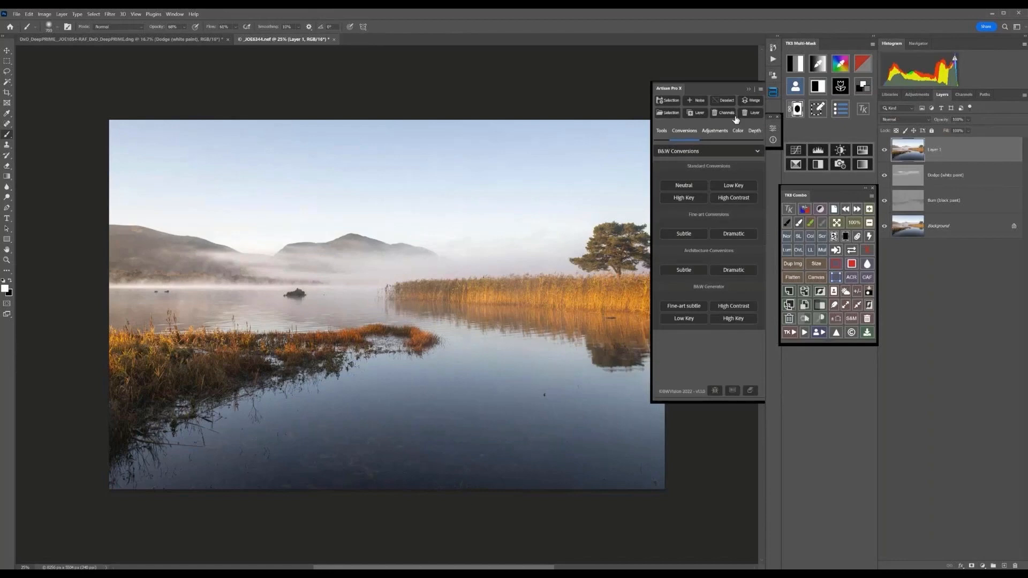
Set the Artisan Pro X top-to-bottom depth gradient to strength 1 and try its small Darken.
{"action": "left_click", "coordinate": [755, 131]}
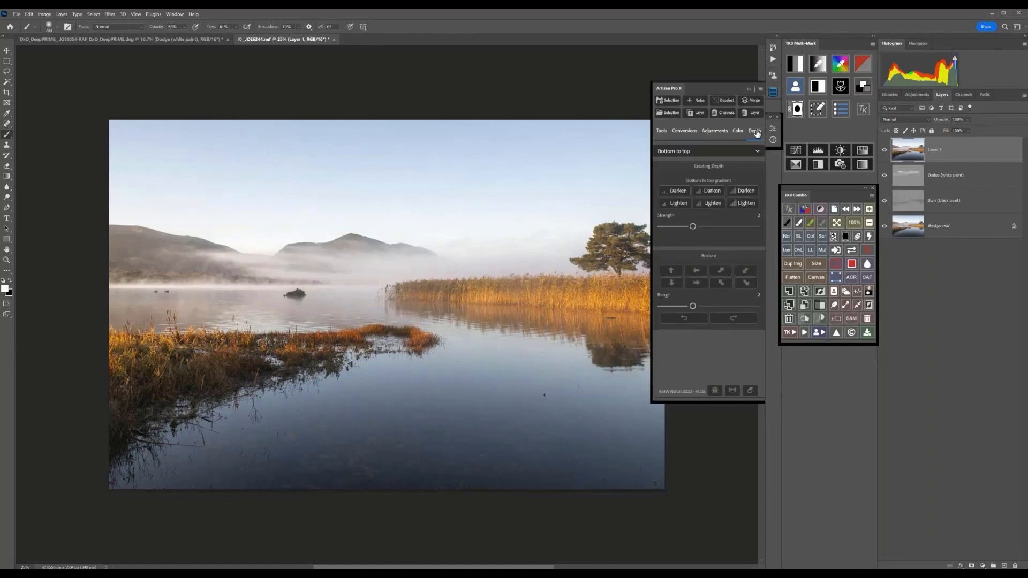
{"action": "left_click", "coordinate": [717, 151]}
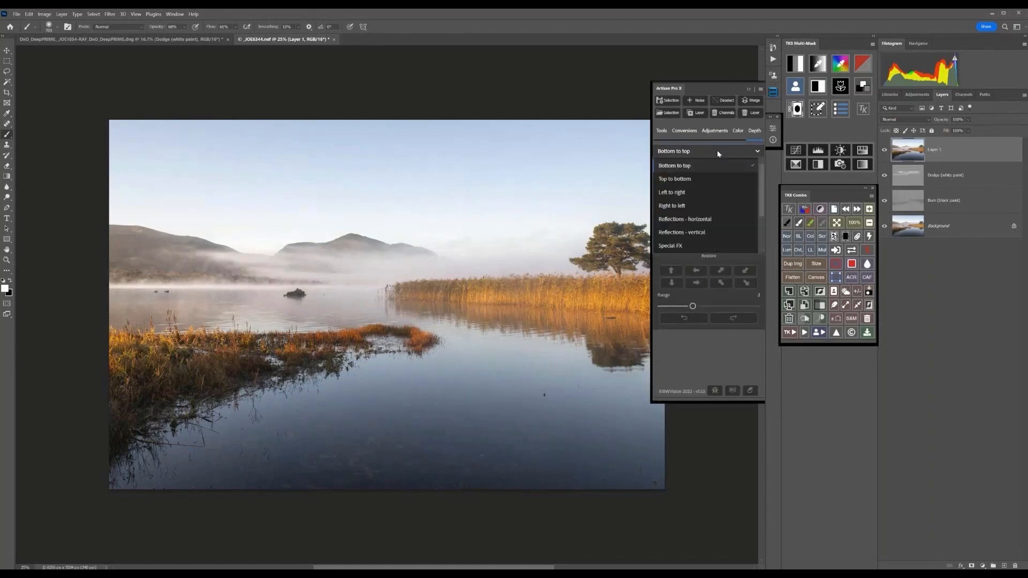
{"action": "left_click", "coordinate": [697, 179]}
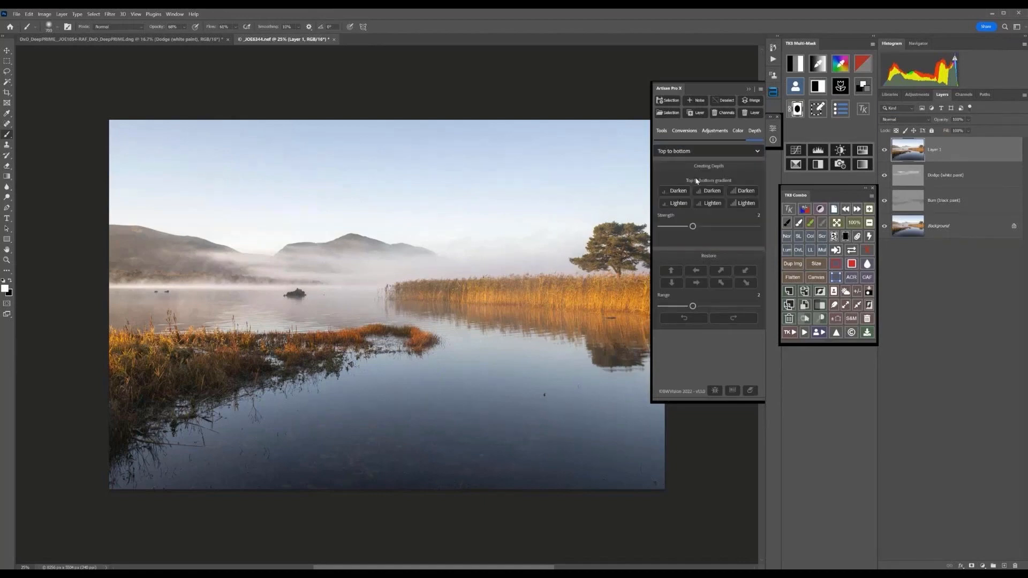
{"action": "left_click", "coordinate": [692, 227]}
{"action": "left_click", "coordinate": [678, 192]}
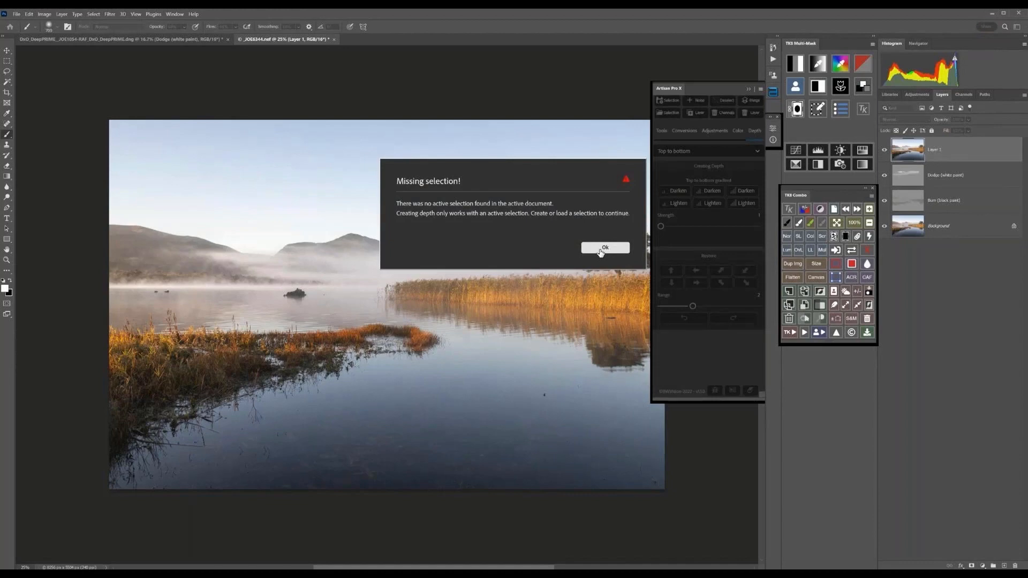
{"action": "left_click", "coordinate": [601, 250]}
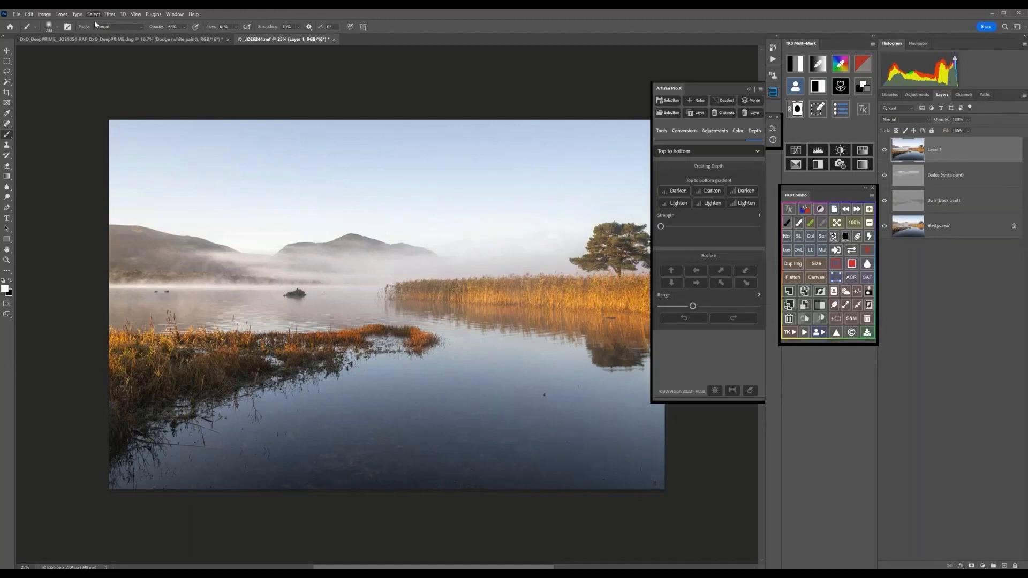
Select the entire image and apply the small top-to-bottom Darken gradient twice.
{"action": "key", "text": "ctrl+a"}
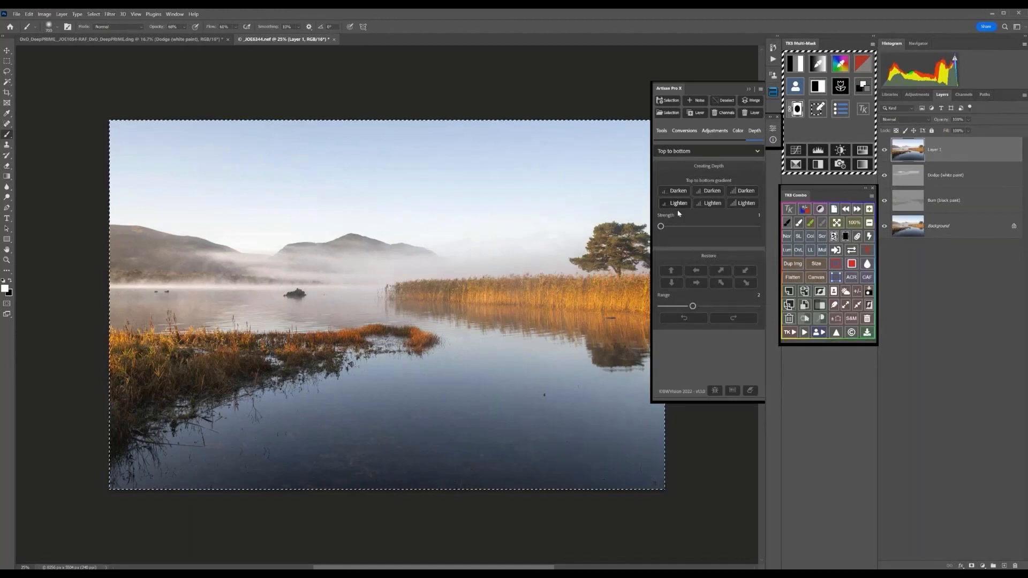
{"action": "left_click", "coordinate": [678, 190]}
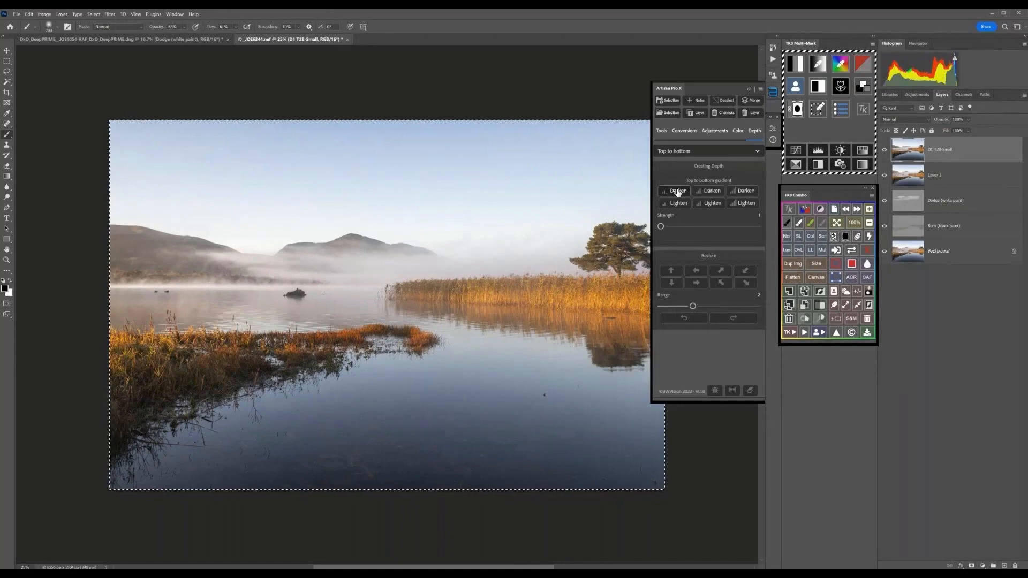
{"action": "left_click", "coordinate": [678, 192]}
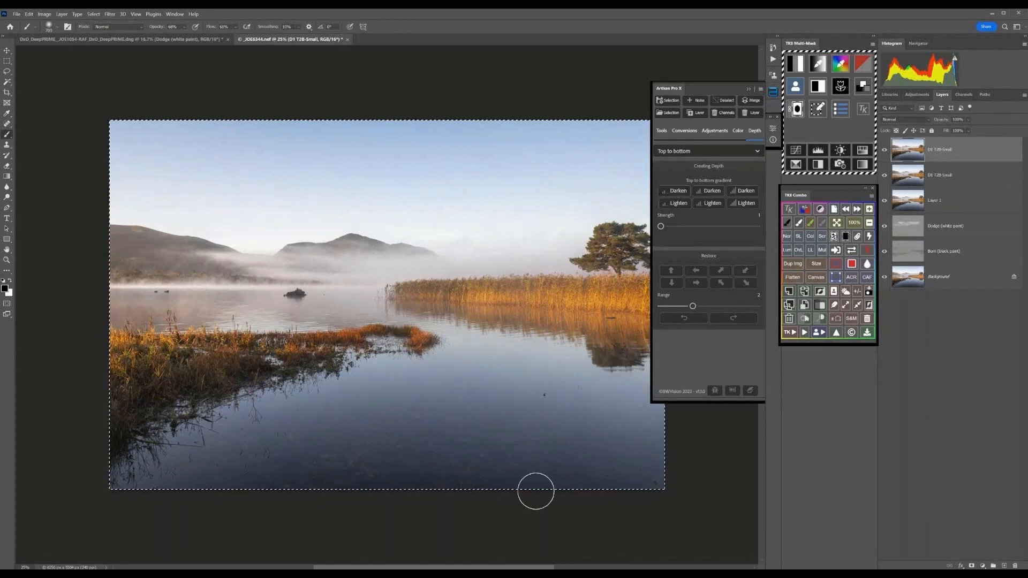
Apply the medium bottom-to-top Lighten depth gradient twice at strength 1 and close Artisan Pro X.
{"action": "left_click", "coordinate": [708, 152]}
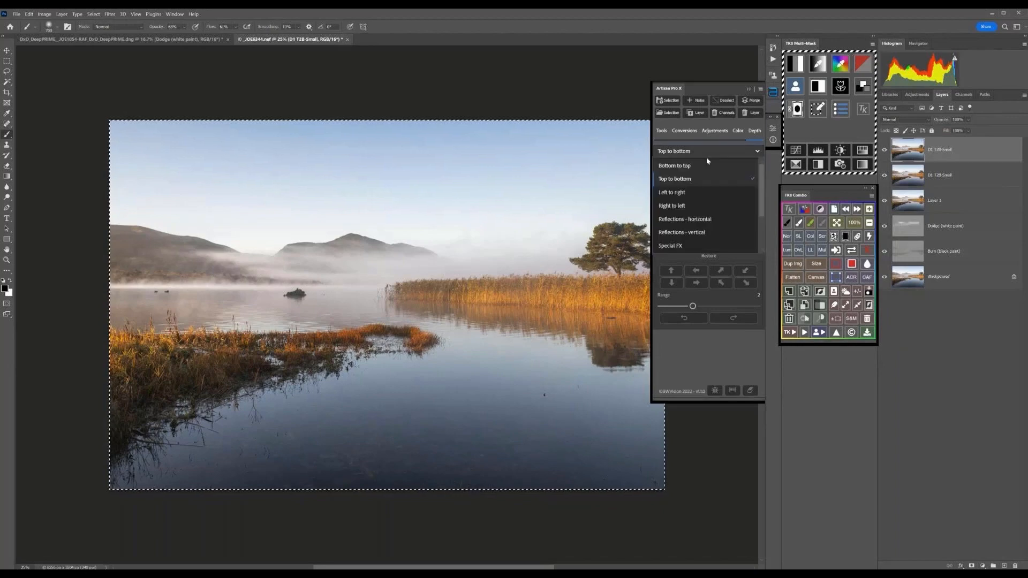
{"action": "left_click", "coordinate": [703, 166]}
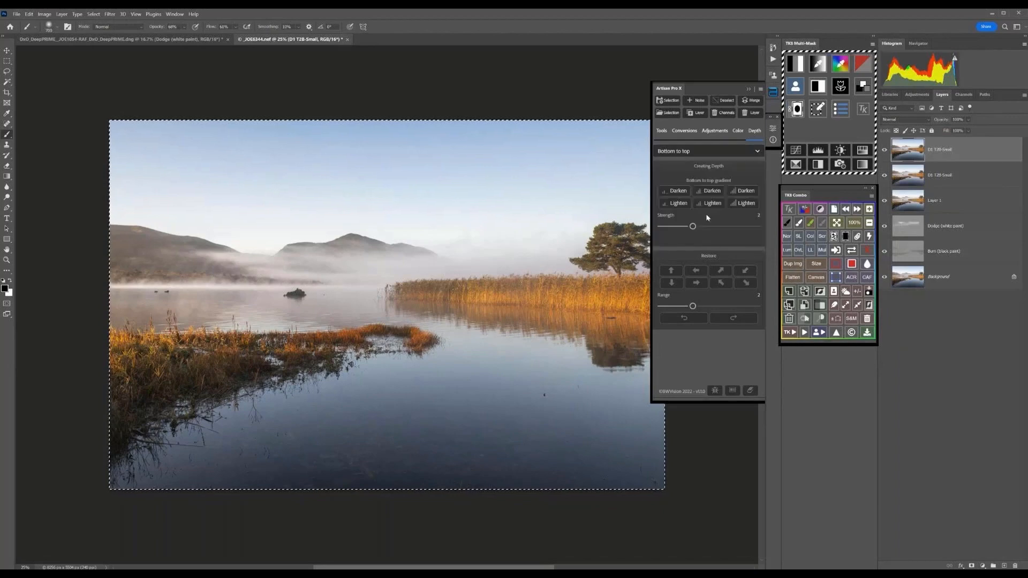
{"action": "left_click_drag", "start_coordinate": [694, 229], "coordinate": [659, 229]}
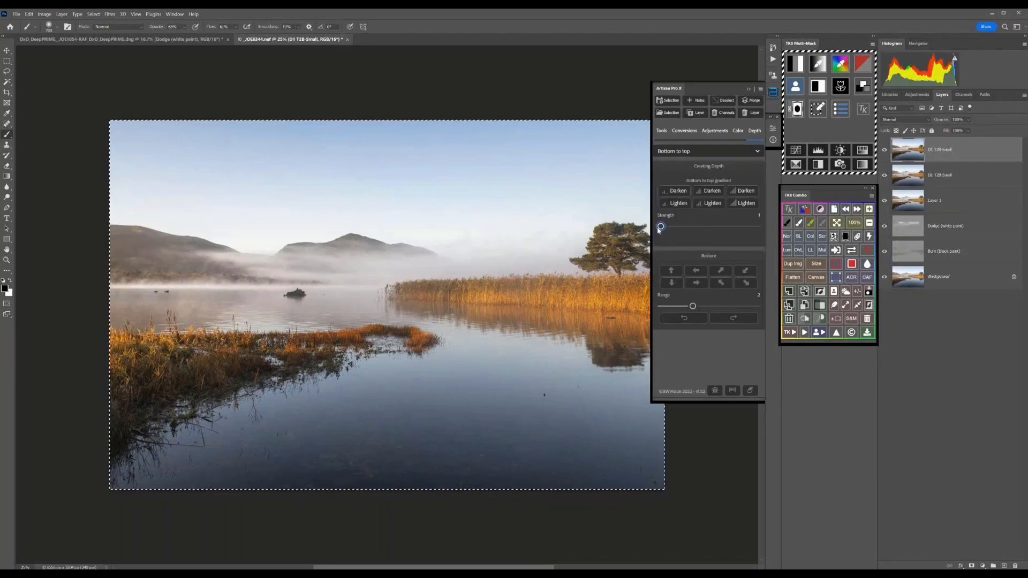
{"action": "left_click", "coordinate": [708, 206]}
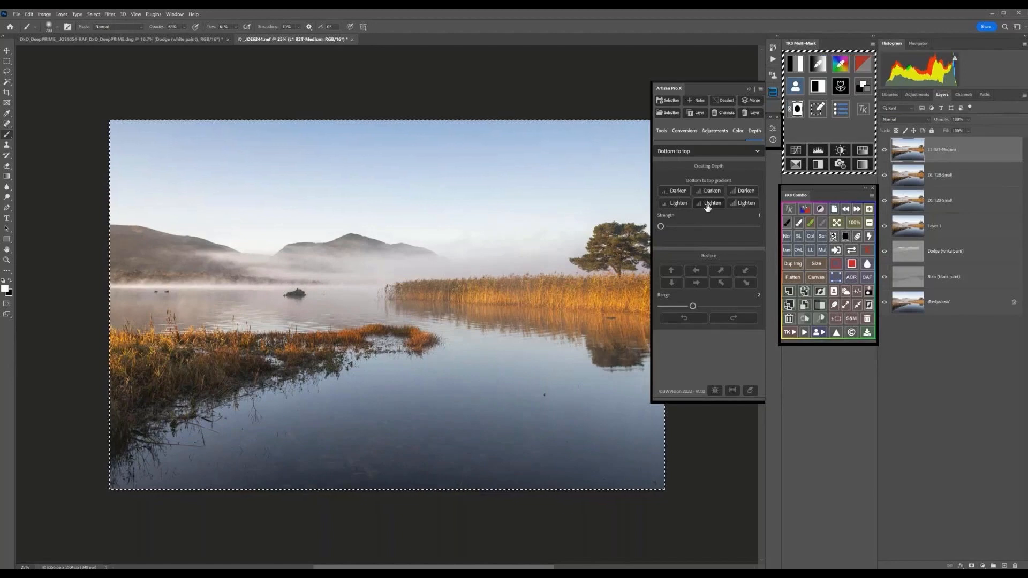
{"action": "left_click", "coordinate": [708, 205]}
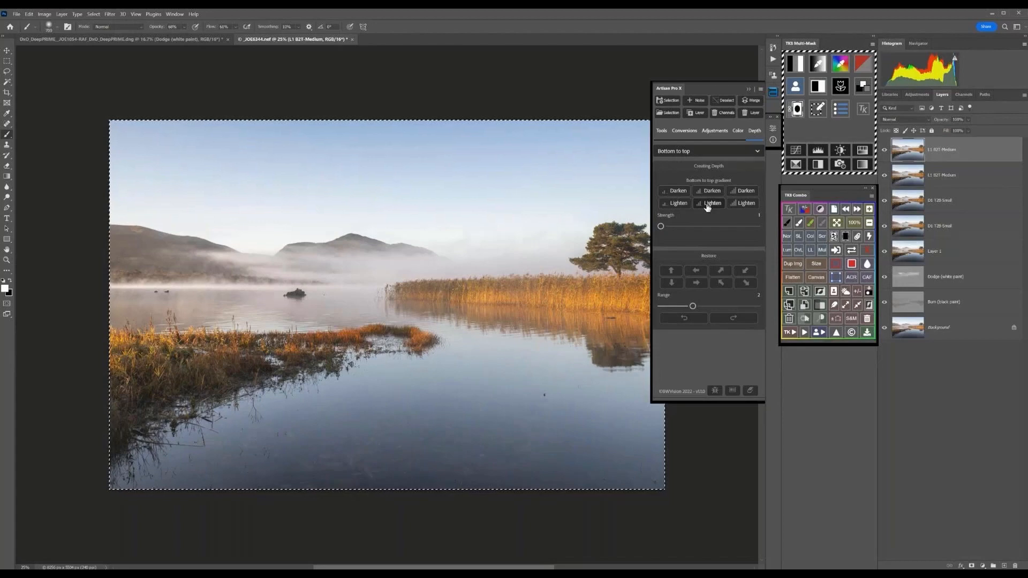
{"action": "left_click", "coordinate": [749, 90]}
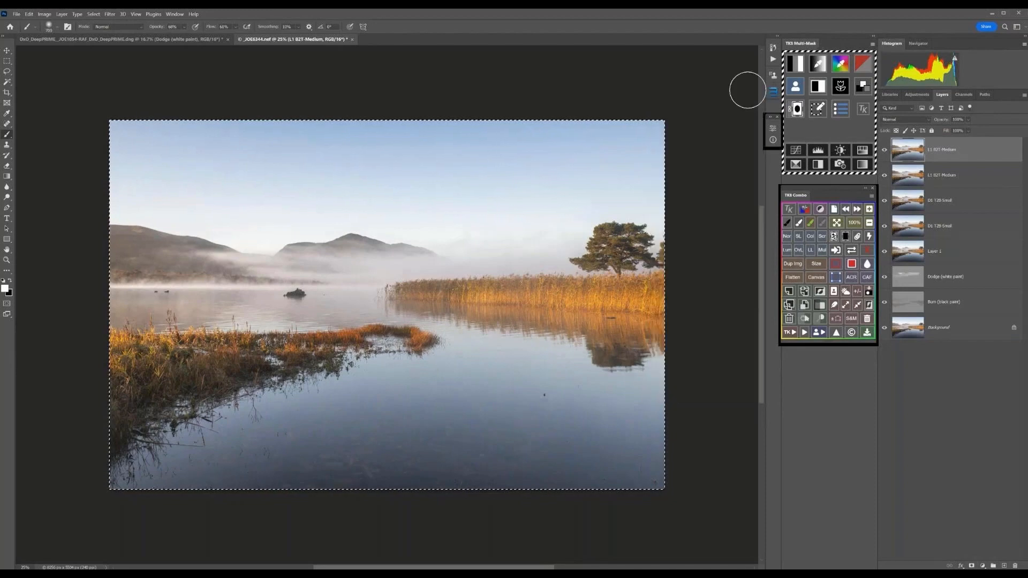
Compare the original Background with the dodged, burned and depth-graded image by toggling all other layers' visibility.
{"action": "left_click", "coordinate": [886, 330], "text": "alt"}
{"action": "left_click", "coordinate": [885, 330], "text": "alt"}
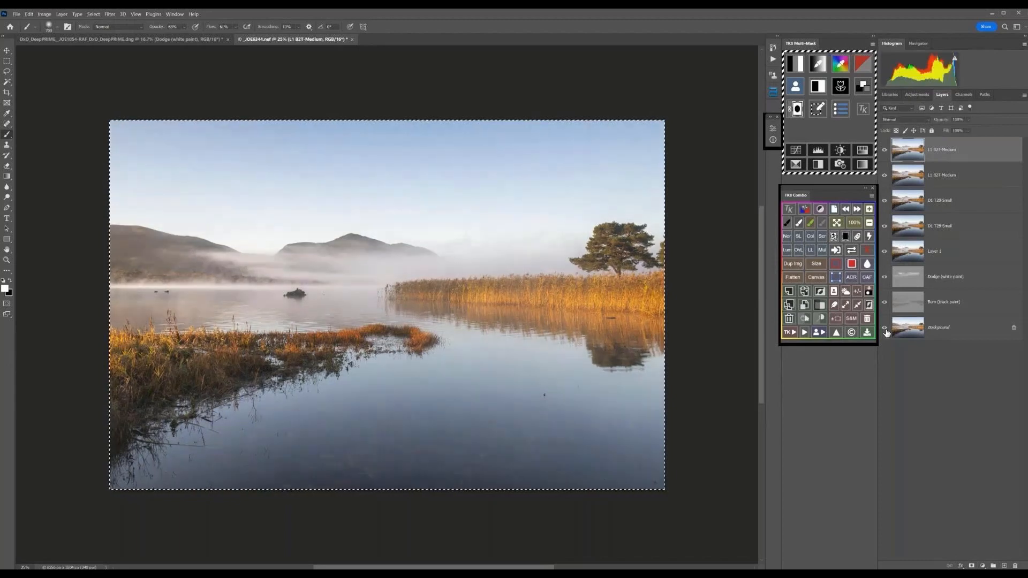
{"action": "left_click", "coordinate": [886, 330], "text": "alt"}
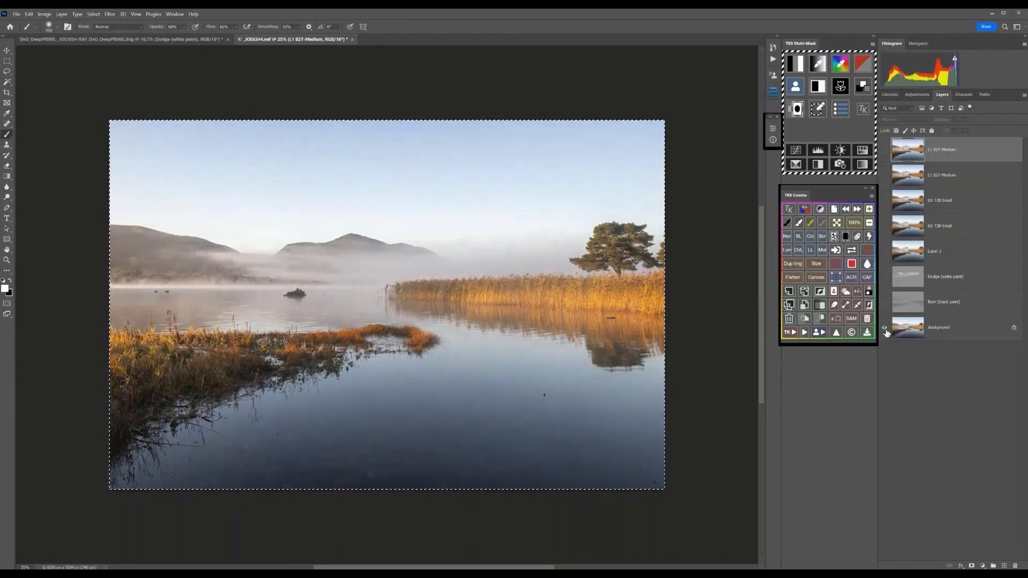
{"action": "left_click", "coordinate": [886, 330], "text": "alt"}
{"action": "left_click", "coordinate": [885, 331], "text": "alt"}
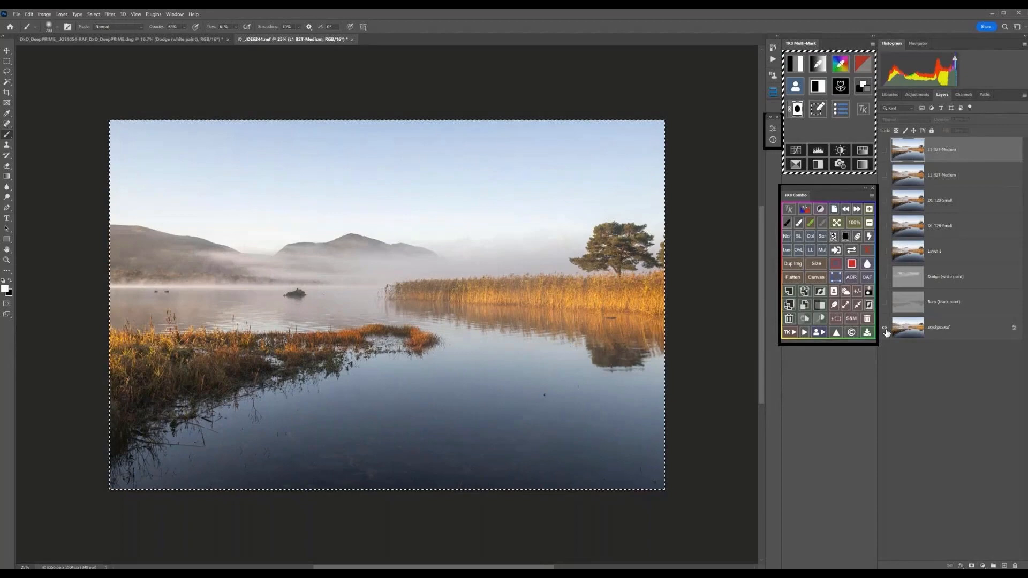
{"action": "left_click", "coordinate": [886, 330], "text": "alt"}
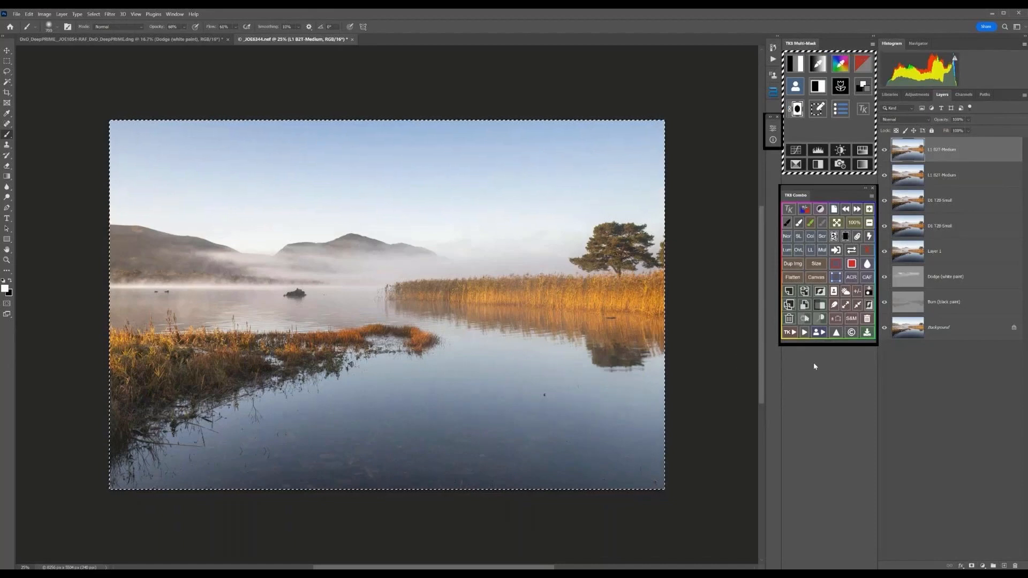
Add a Curves adjustment layer masked by the RGB channel's Midtones-2 luminosity mask.
{"action": "left_click", "coordinate": [796, 65]}
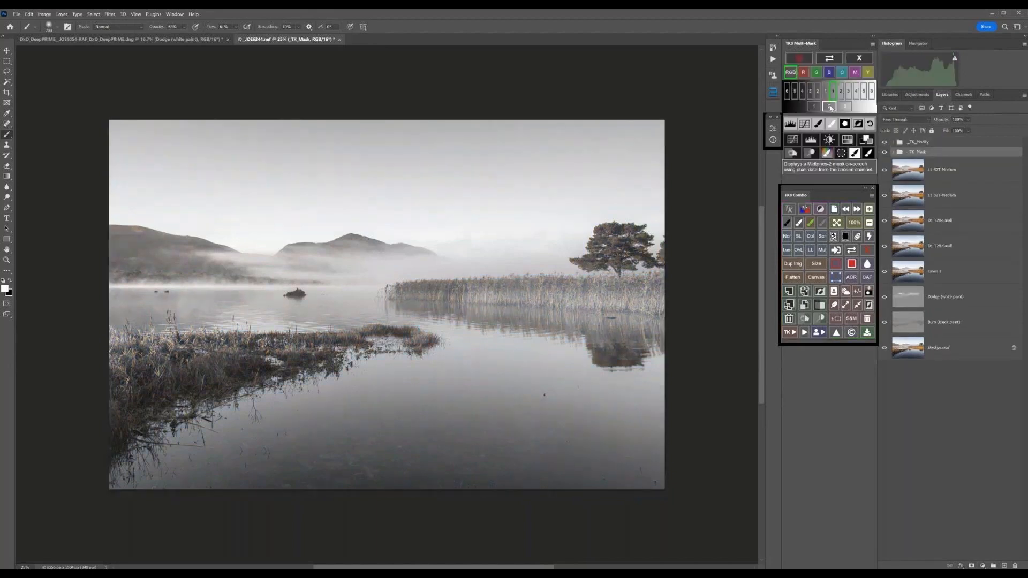
{"action": "left_click", "coordinate": [830, 107]}
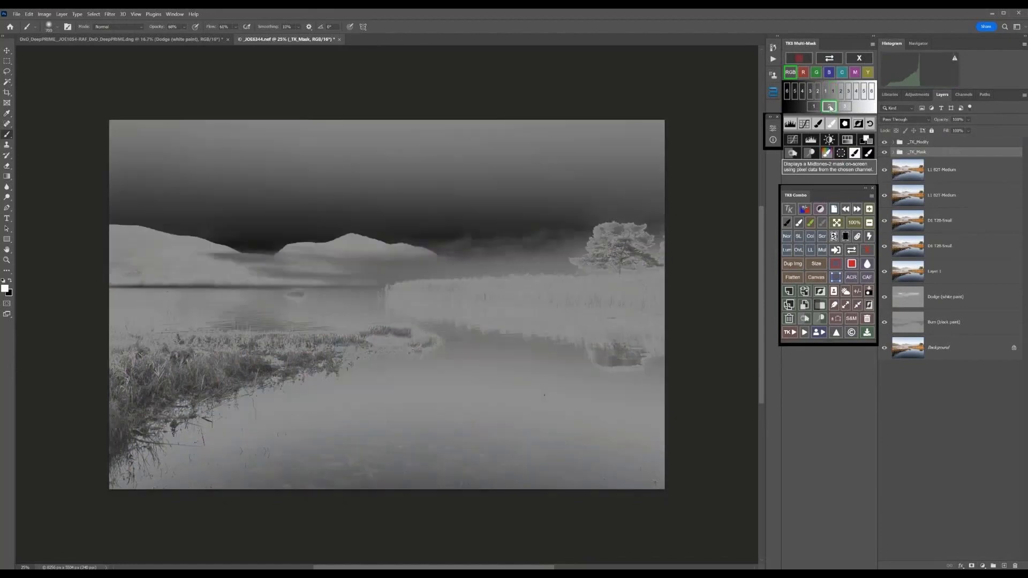
{"action": "left_click", "coordinate": [796, 138]}
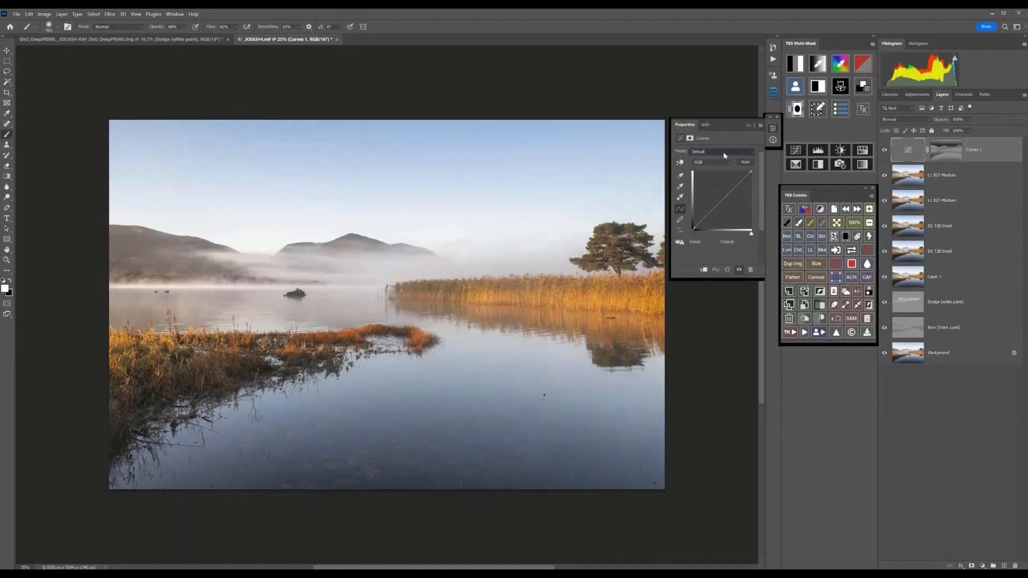
{"action": "left_click", "coordinate": [727, 191]}
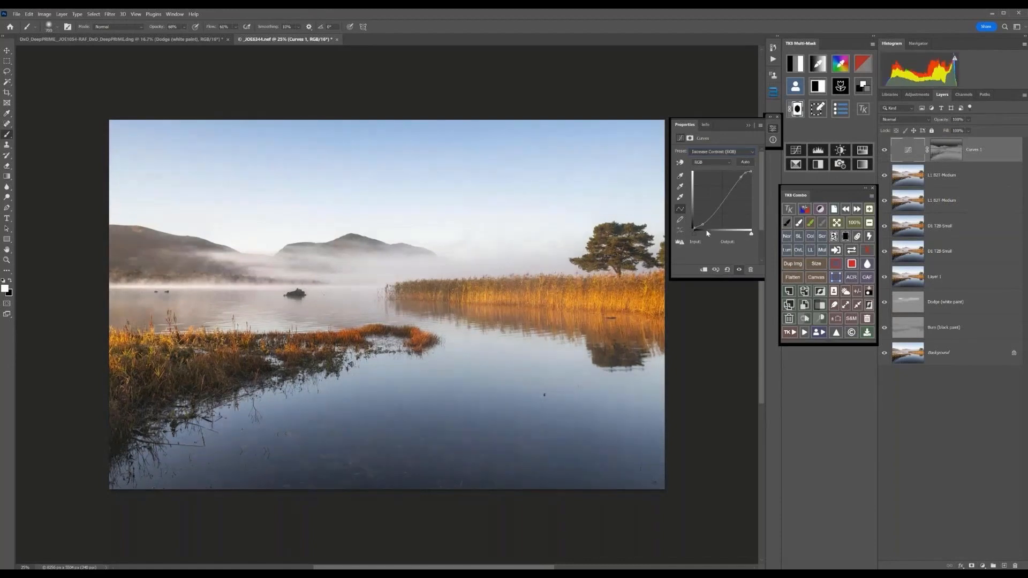
{"action": "left_click_drag", "start_coordinate": [703, 225], "coordinate": [704, 221]}
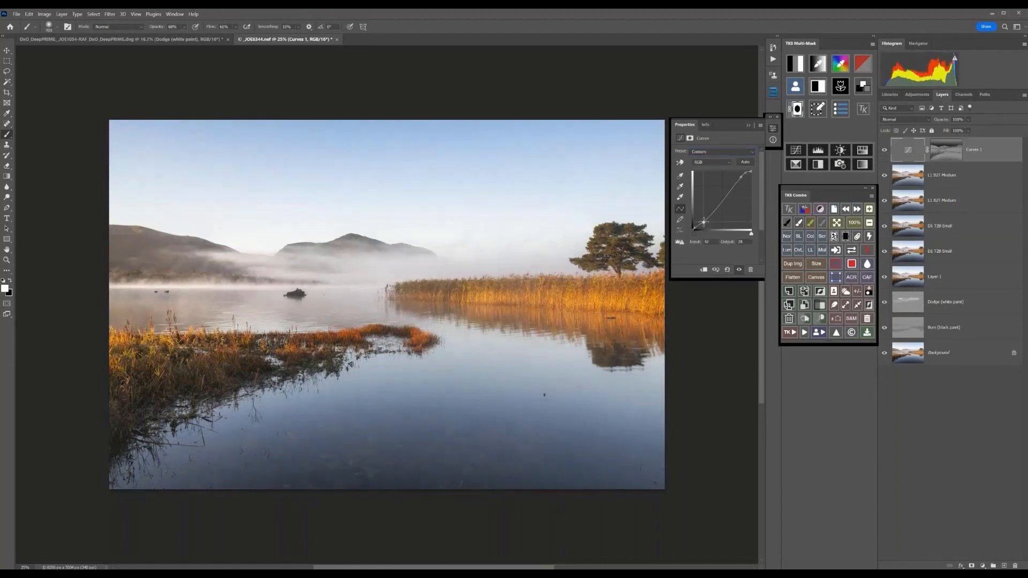
{"action": "left_click", "coordinate": [681, 163]}
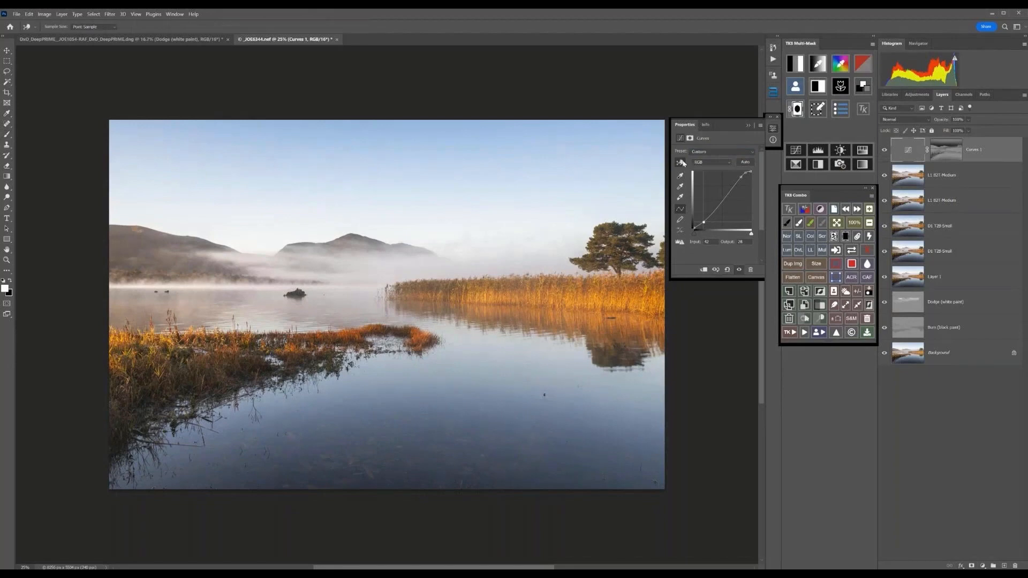
{"action": "left_click", "coordinate": [148, 235]}
{"action": "left_click_drag", "start_coordinate": [147, 235], "coordinate": [151, 244]}
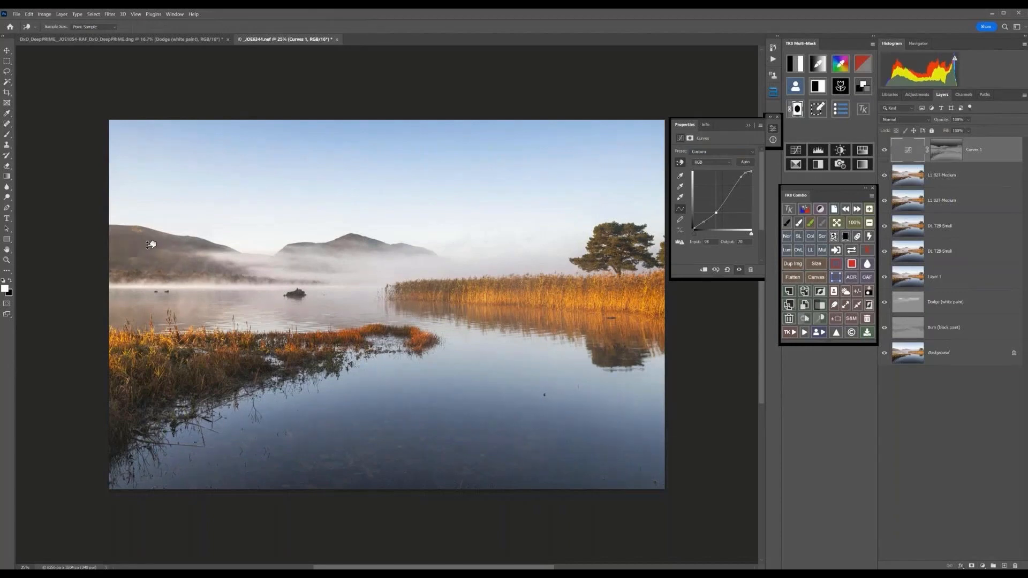
{"action": "left_click_drag", "start_coordinate": [197, 383], "coordinate": [156, 402]}
{"action": "left_click", "coordinate": [729, 269]}
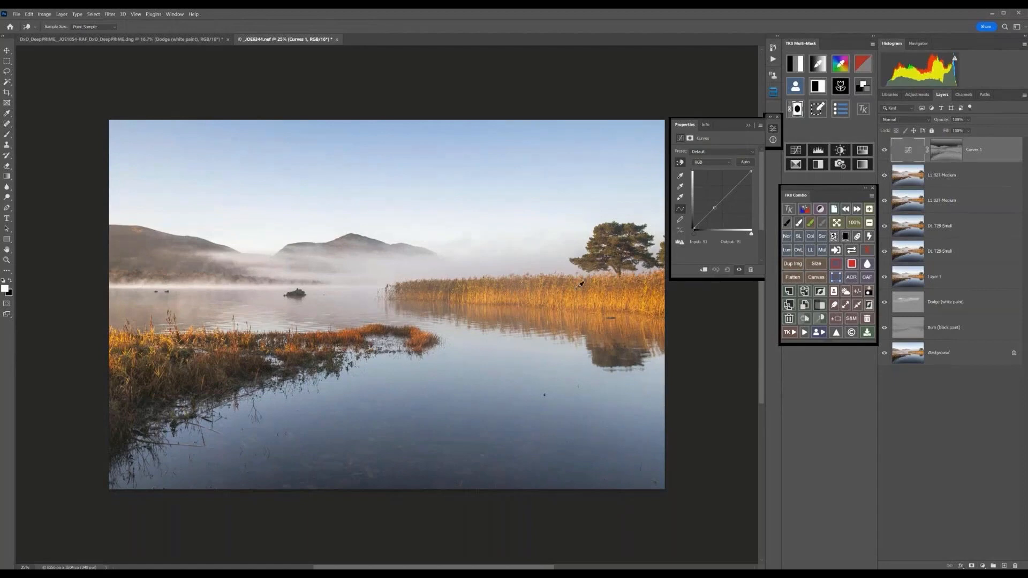
Reshape the masked curve on the image for reeds, hills, foreground grass and sky, setting the sky point to input 203, output 171.
{"action": "left_click_drag", "start_coordinate": [580, 284], "coordinate": [580, 293]}
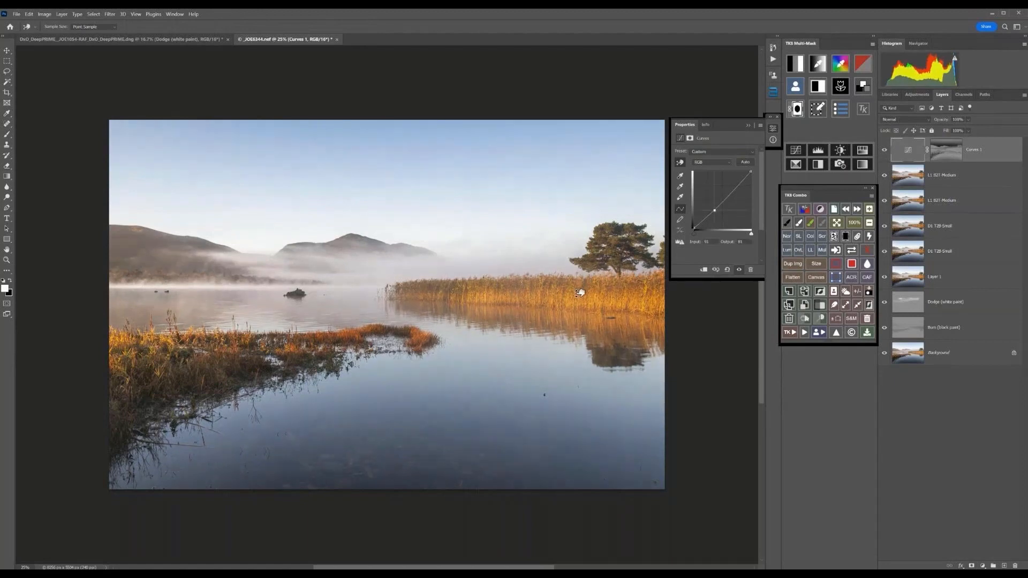
{"action": "left_click", "coordinate": [152, 232]}
{"action": "left_click_drag", "start_coordinate": [153, 232], "coordinate": [152, 236]}
{"action": "left_click", "coordinate": [188, 387]}
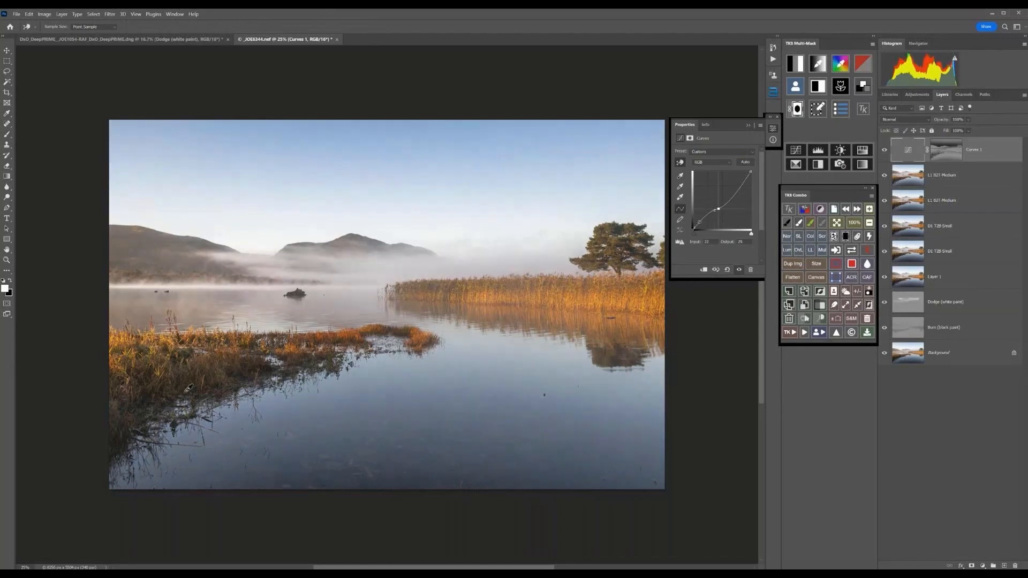
{"action": "left_click_drag", "start_coordinate": [188, 387], "coordinate": [187, 389]}
{"action": "left_click", "coordinate": [623, 176]}
{"action": "left_click_drag", "start_coordinate": [626, 172], "coordinate": [630, 178]}
Compare the original Background with the image including the Curves adjustment by toggling all other layers' visibility.
{"action": "left_click", "coordinate": [885, 354], "text": "alt"}
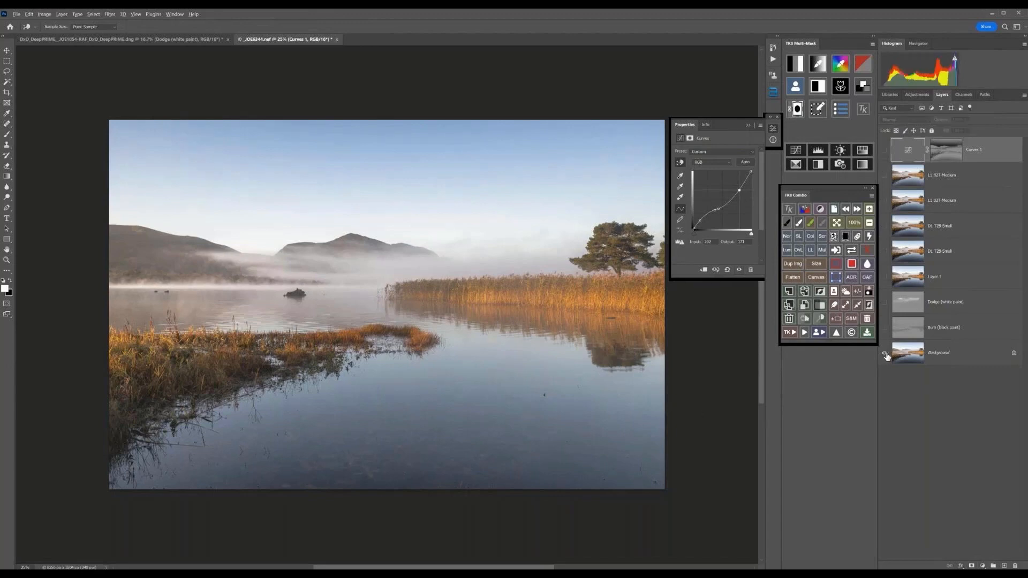
{"action": "left_click", "coordinate": [885, 354], "text": "alt"}
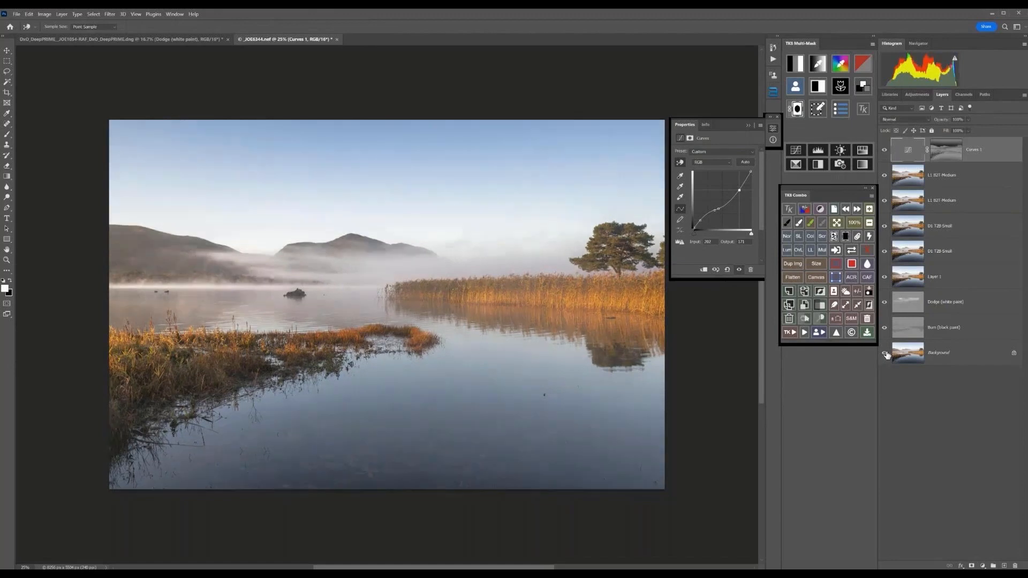
{"action": "left_click", "coordinate": [885, 355], "text": "alt"}
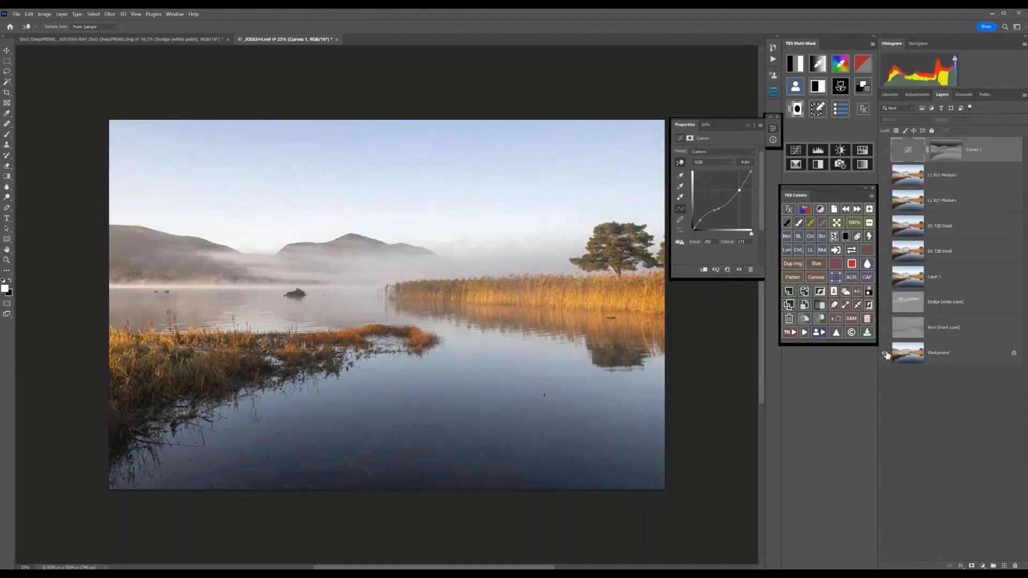
{"action": "left_click", "coordinate": [886, 355], "text": "alt"}
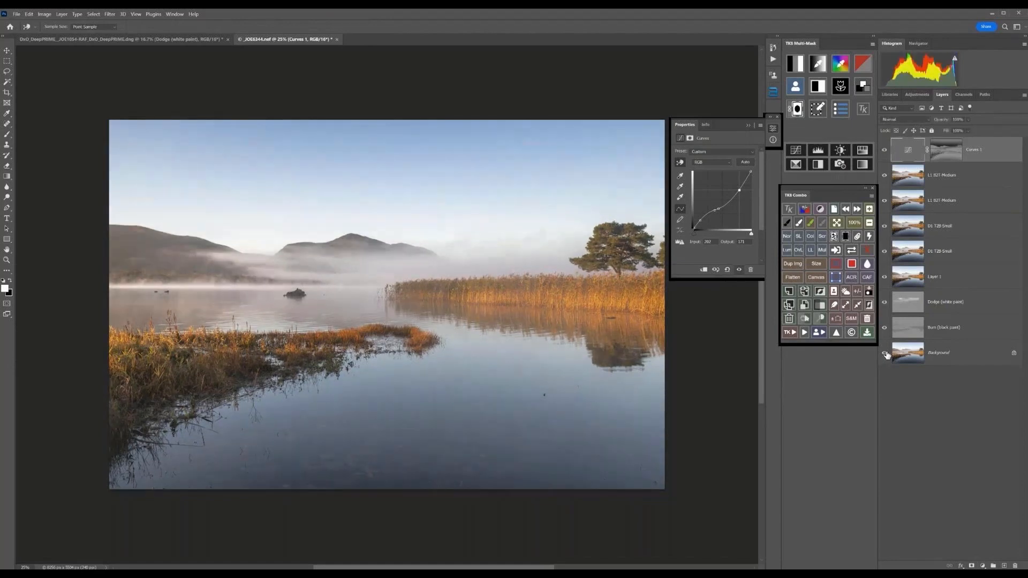
{"action": "left_click", "coordinate": [886, 354], "text": "alt"}
{"action": "left_click", "coordinate": [885, 354], "text": "alt"}
Show the TK8 Combo action list and bring up Artisan Pro X again.
{"action": "left_click", "coordinate": [795, 333]}
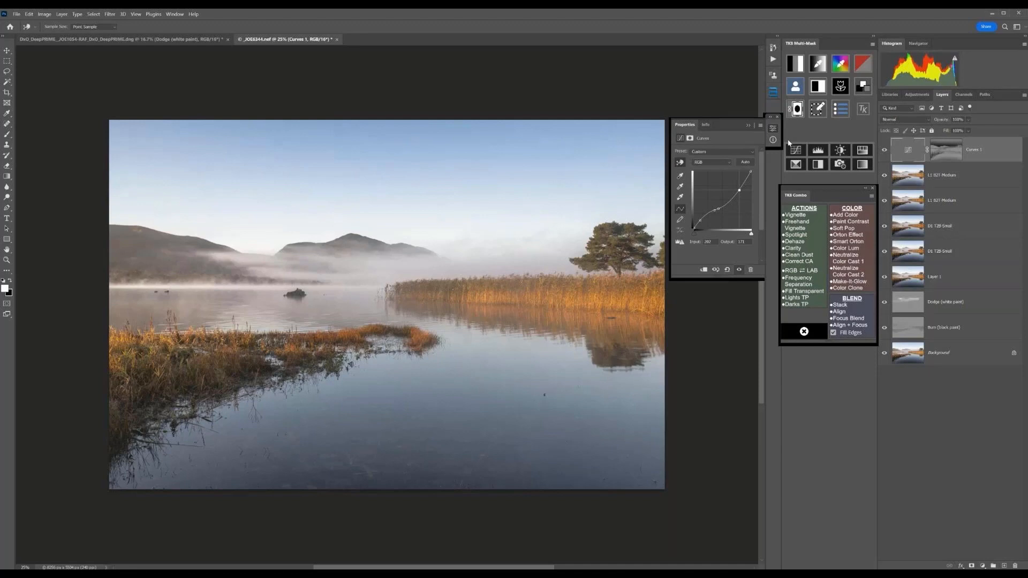
{"action": "left_click", "coordinate": [774, 92]}
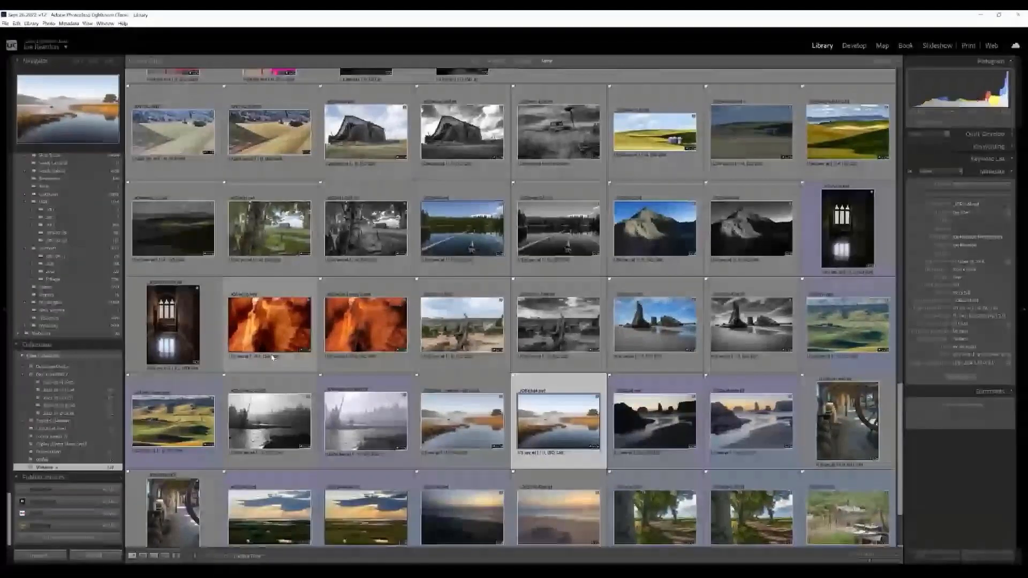
Compare the edited photo of the dark hallway with arched windows and its original raw file at full size.
{"action": "left_click", "coordinate": [287, 332]}
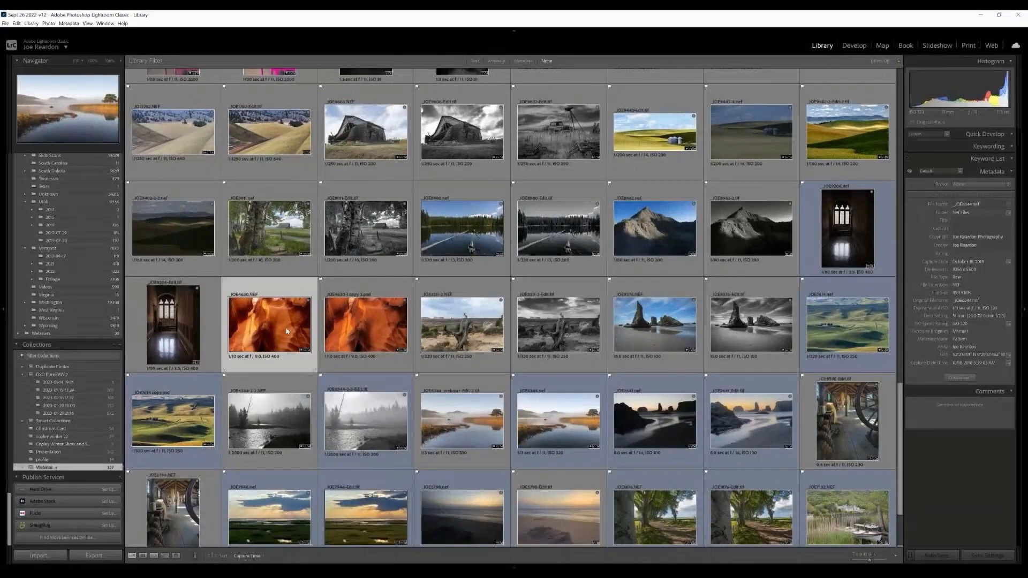
{"action": "left_click", "coordinate": [160, 329]}
{"action": "double_click", "coordinate": [159, 327]}
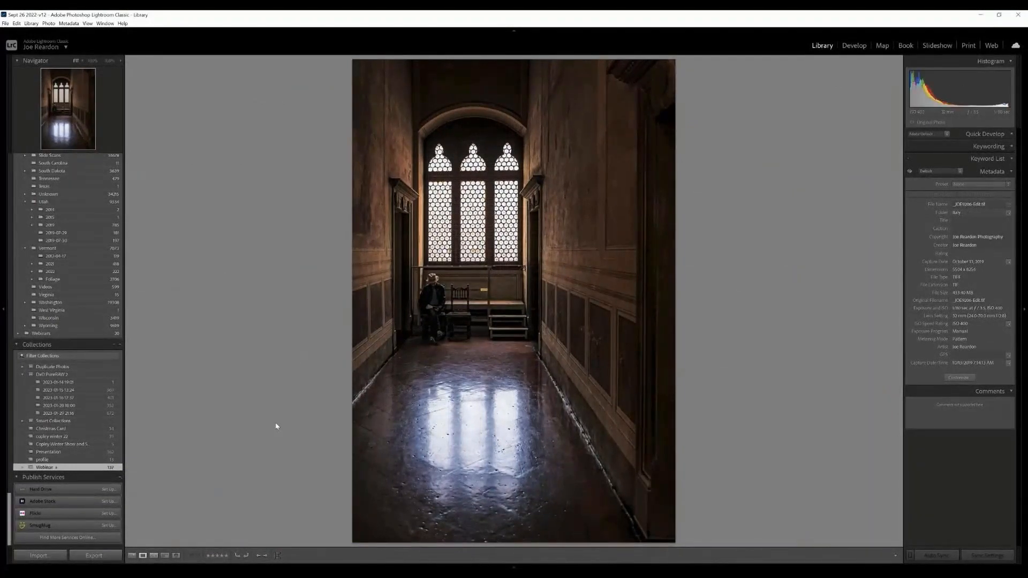
{"action": "left_click", "coordinate": [134, 556]}
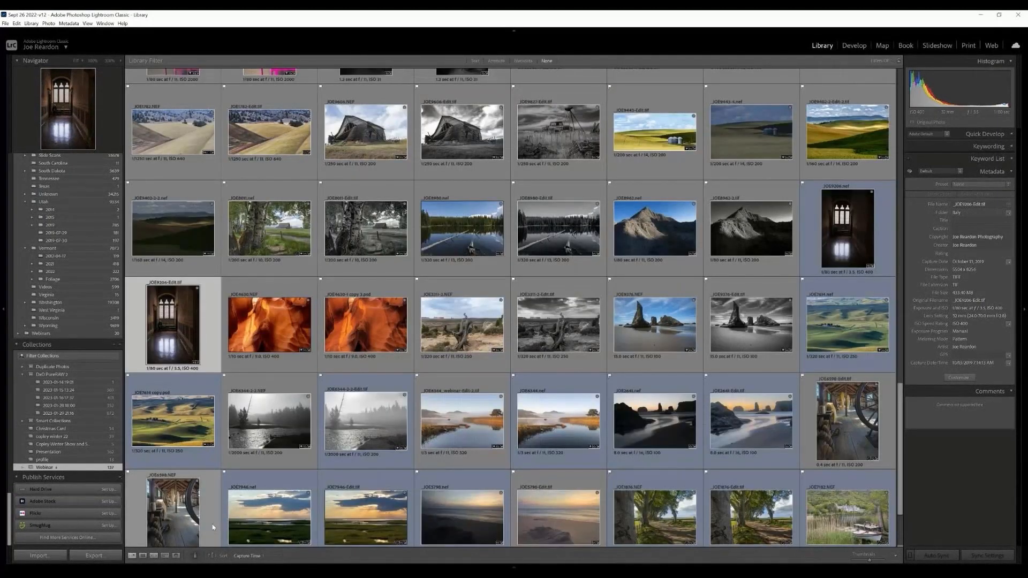
{"action": "double_click", "coordinate": [859, 245]}
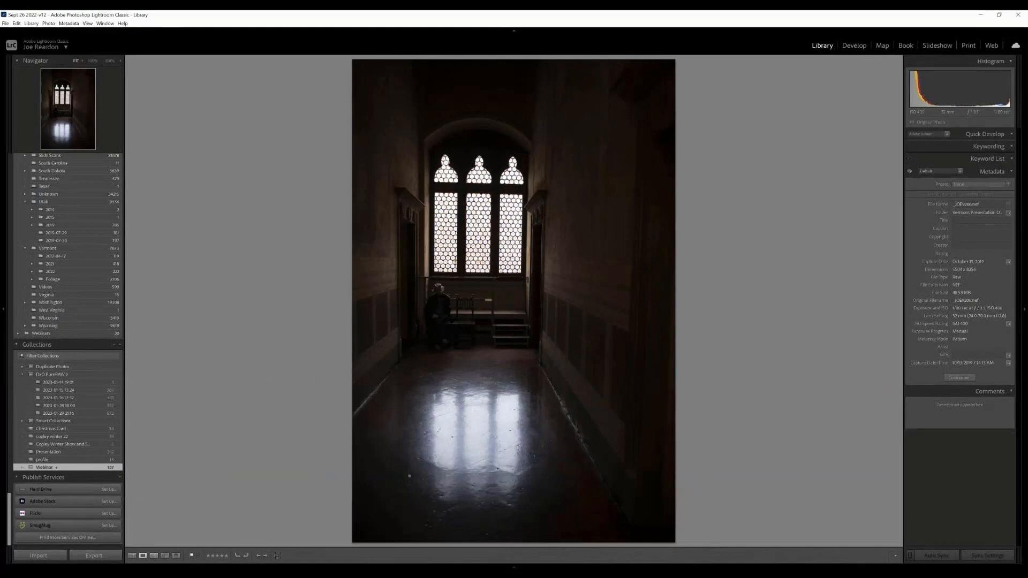
{"action": "left_click", "coordinate": [132, 555]}
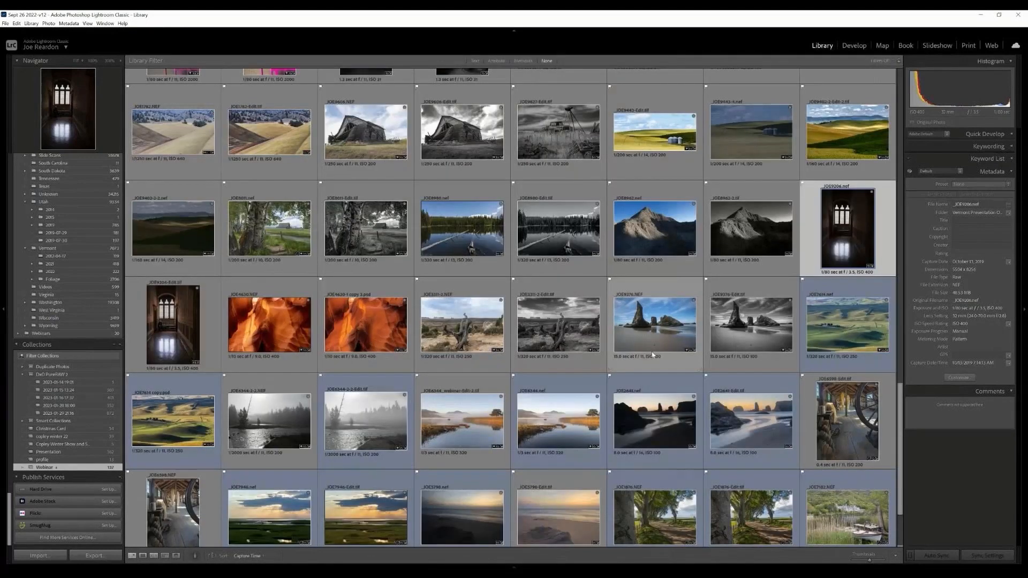
View the black-and-white edit of the birch trees and barn at full size, and return to the grid.
{"action": "scroll", "coordinate": [653, 354], "scroll_direction": "up", "scroll_amount": 2}
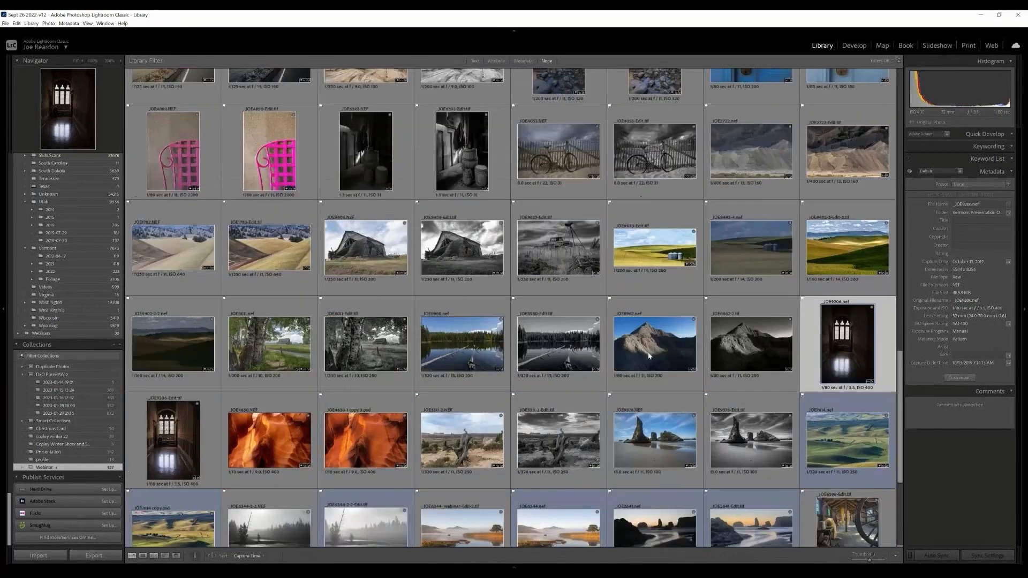
{"action": "left_click", "coordinate": [360, 368]}
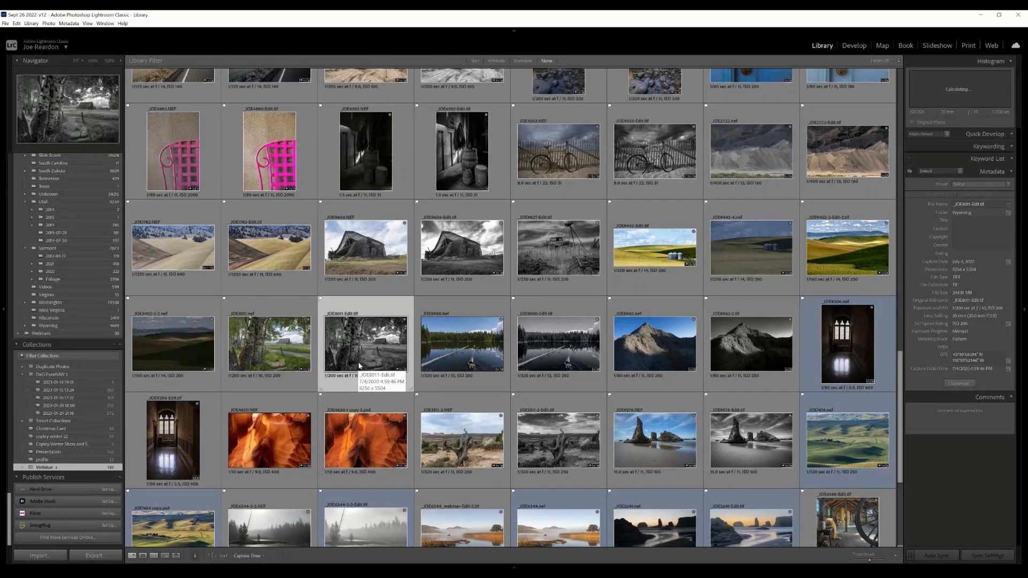
{"action": "double_click", "coordinate": [360, 366]}
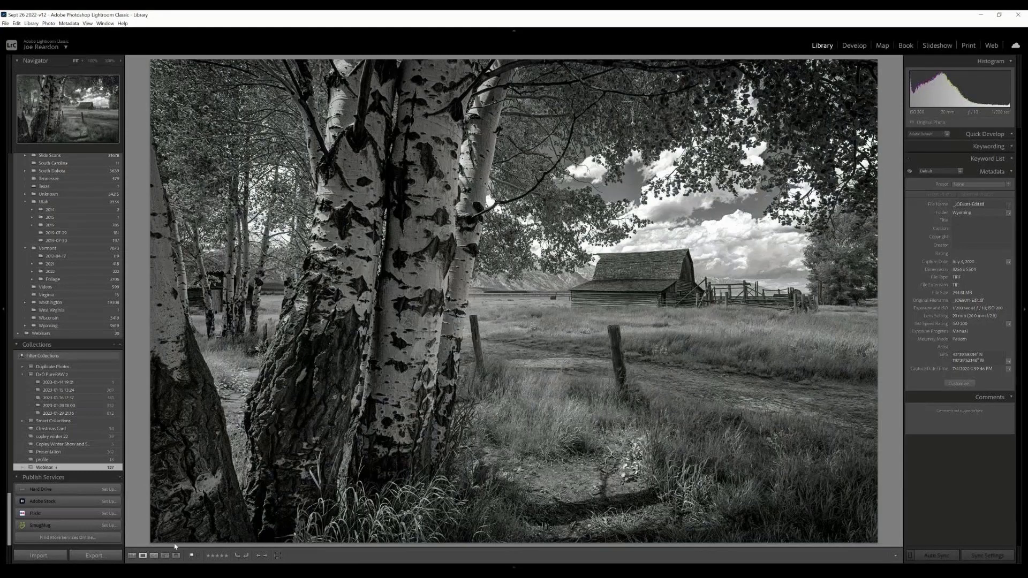
{"action": "left_click", "coordinate": [132, 557]}
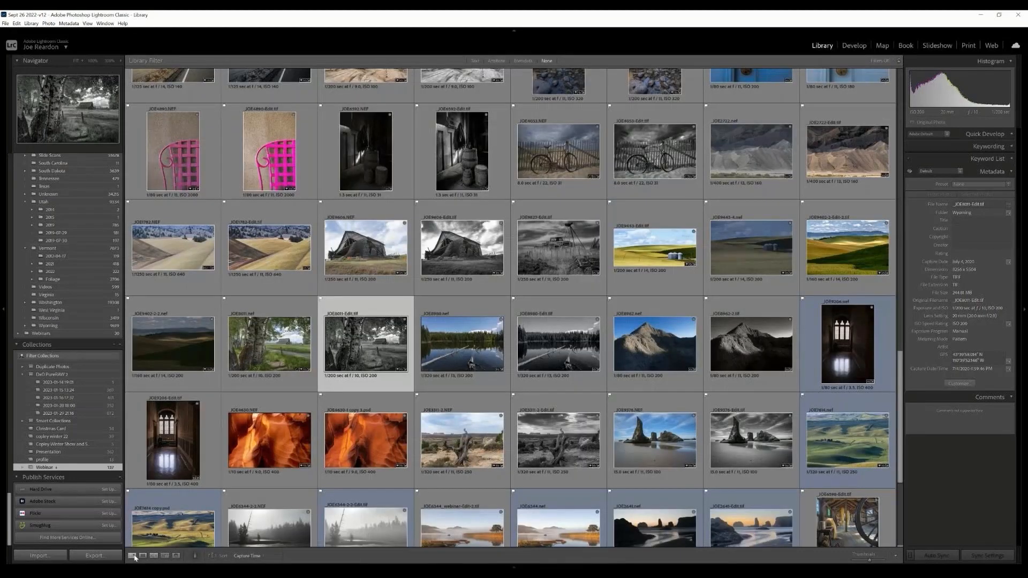
Compare the black-and-white edit of the wet cobblestones with its original raw photo at full size.
{"action": "scroll", "coordinate": [363, 492], "scroll_direction": "up", "scroll_amount": 5}
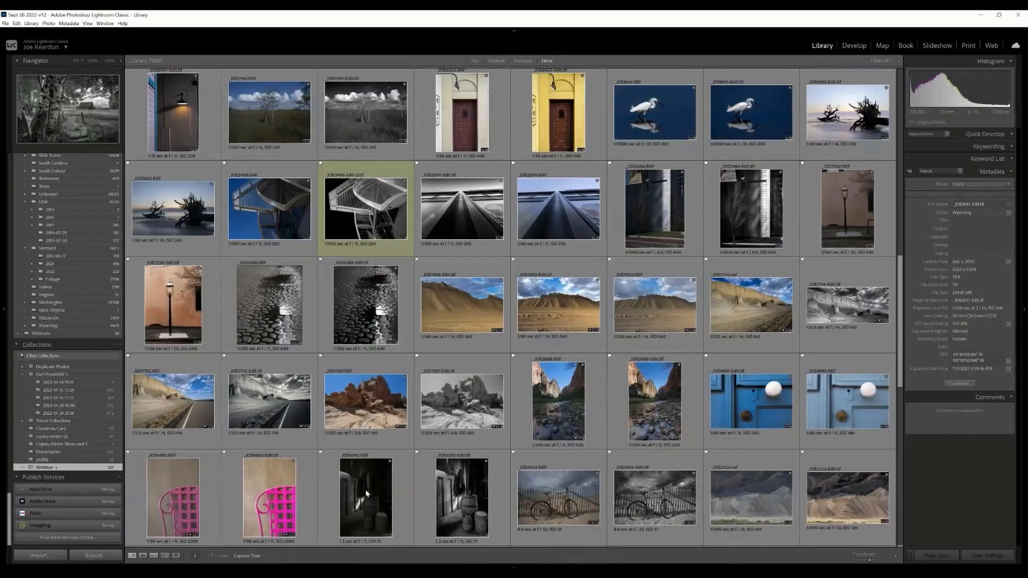
{"action": "scroll", "coordinate": [367, 493], "scroll_direction": "down", "scroll_amount": 2}
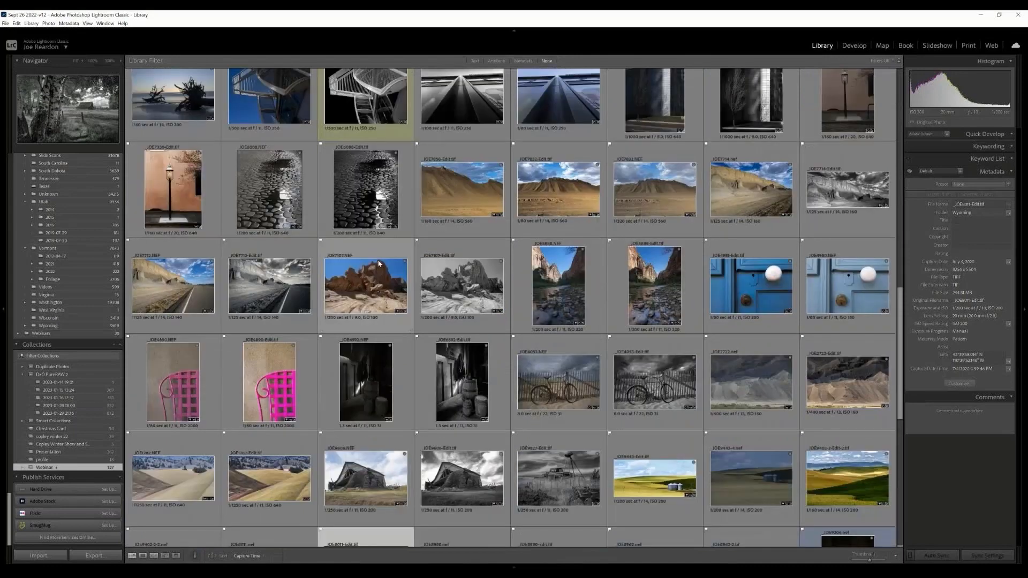
{"action": "double_click", "coordinate": [381, 226]}
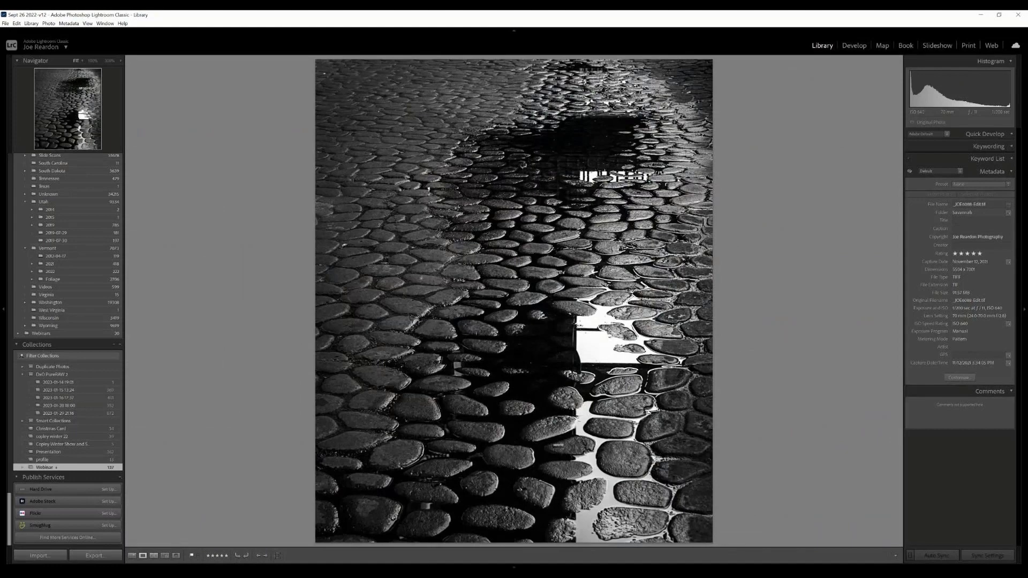
{"action": "left_click", "coordinate": [132, 556]}
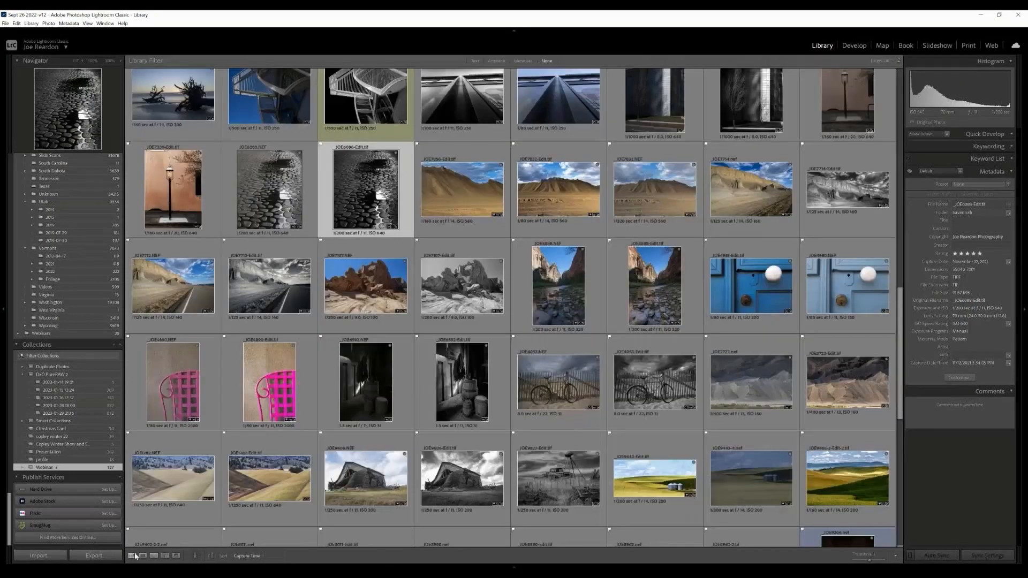
{"action": "double_click", "coordinate": [278, 219]}
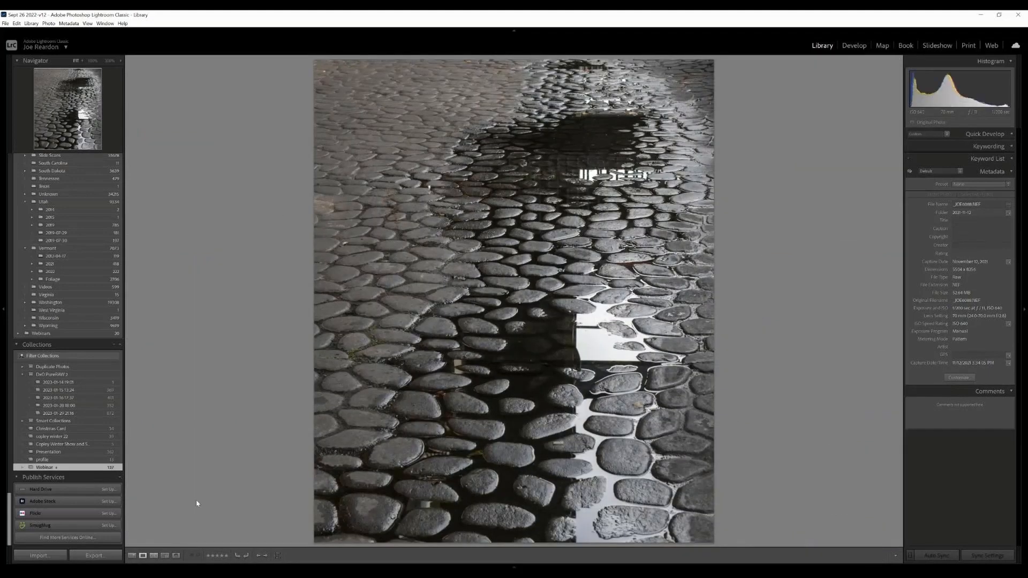
{"action": "left_click", "coordinate": [133, 556]}
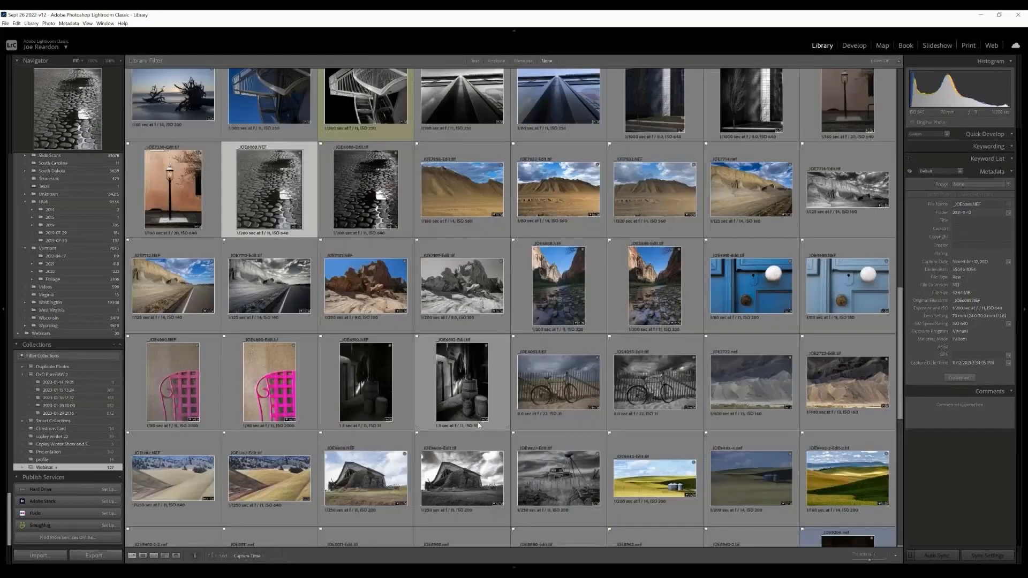
Compare the black-and-white edit of the desert road beneath the cliffs with its original color photo at full size.
{"action": "scroll", "coordinate": [372, 442], "scroll_direction": "up", "scroll_amount": 2}
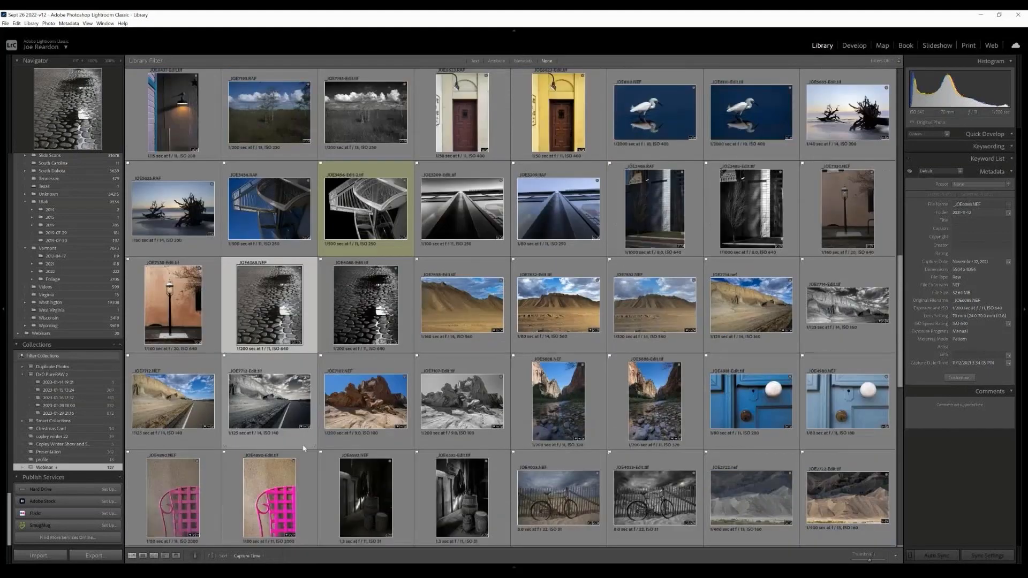
{"action": "double_click", "coordinate": [286, 421]}
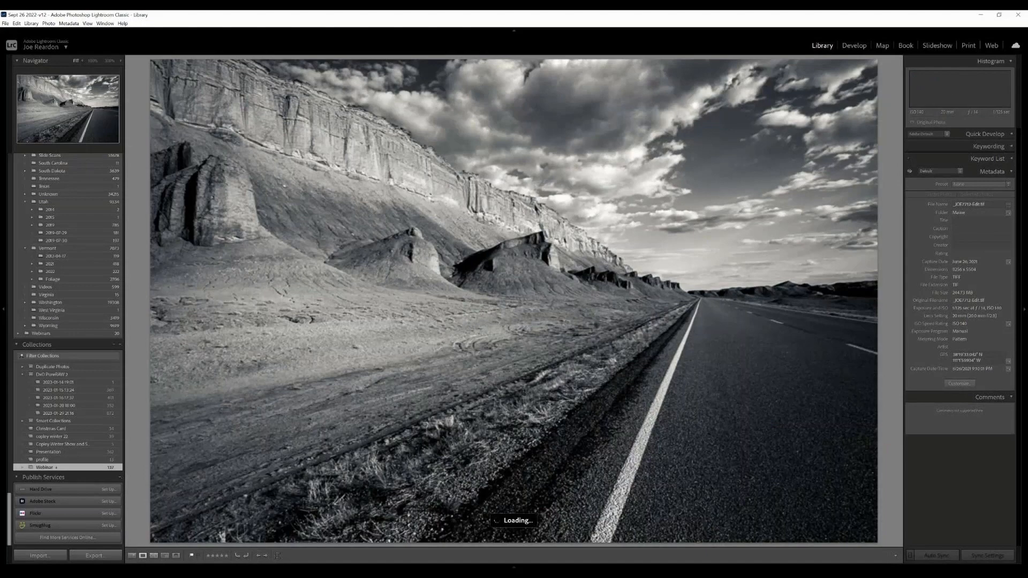
{"action": "left_click", "coordinate": [132, 555]}
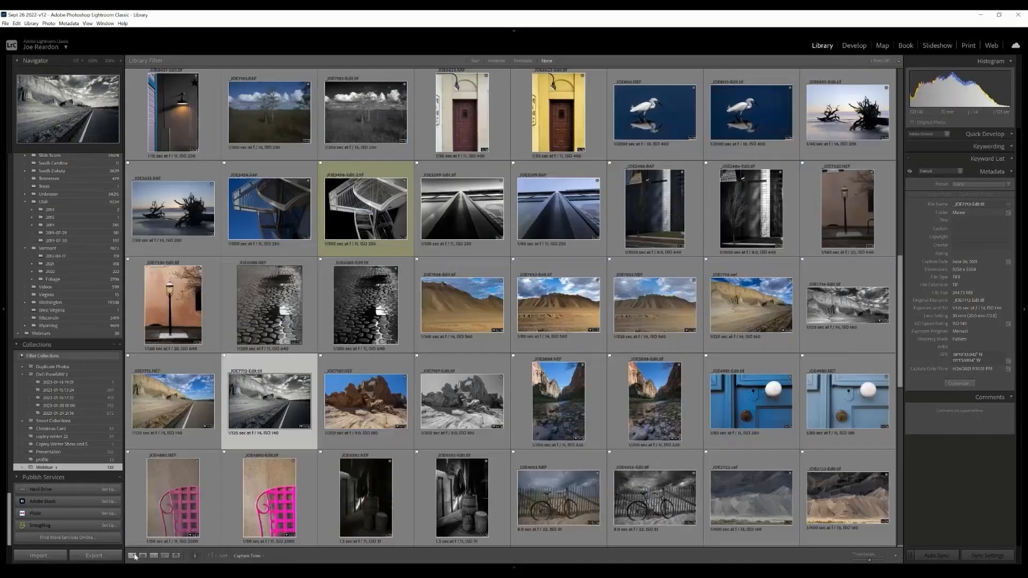
{"action": "left_click", "coordinate": [177, 399]}
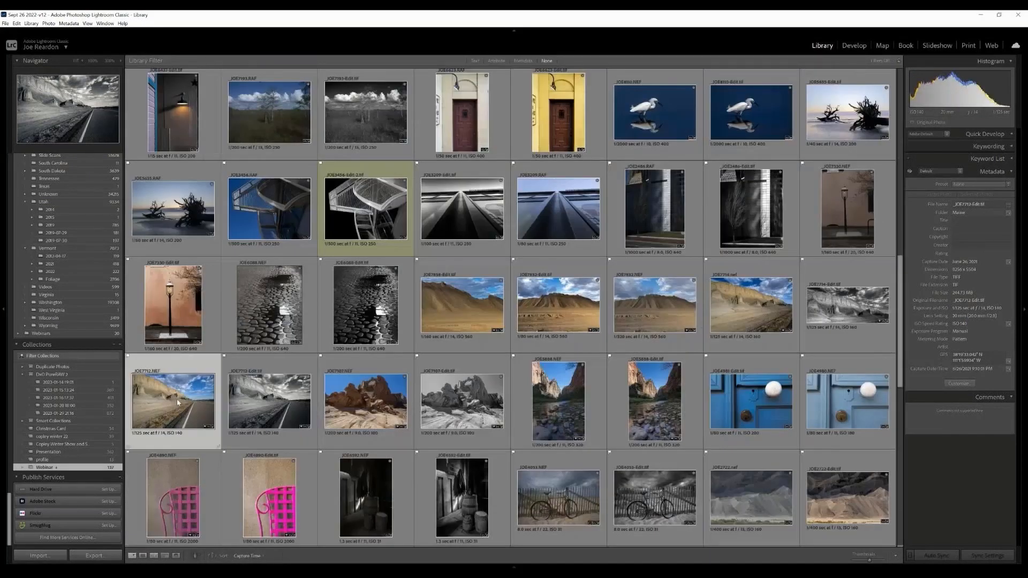
{"action": "double_click", "coordinate": [177, 399]}
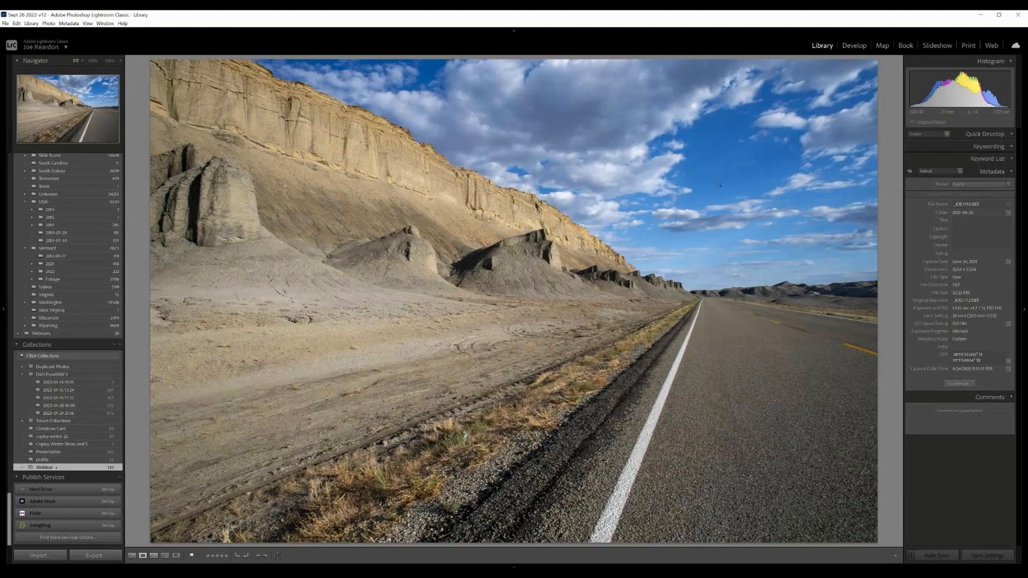
{"action": "left_click", "coordinate": [133, 556]}
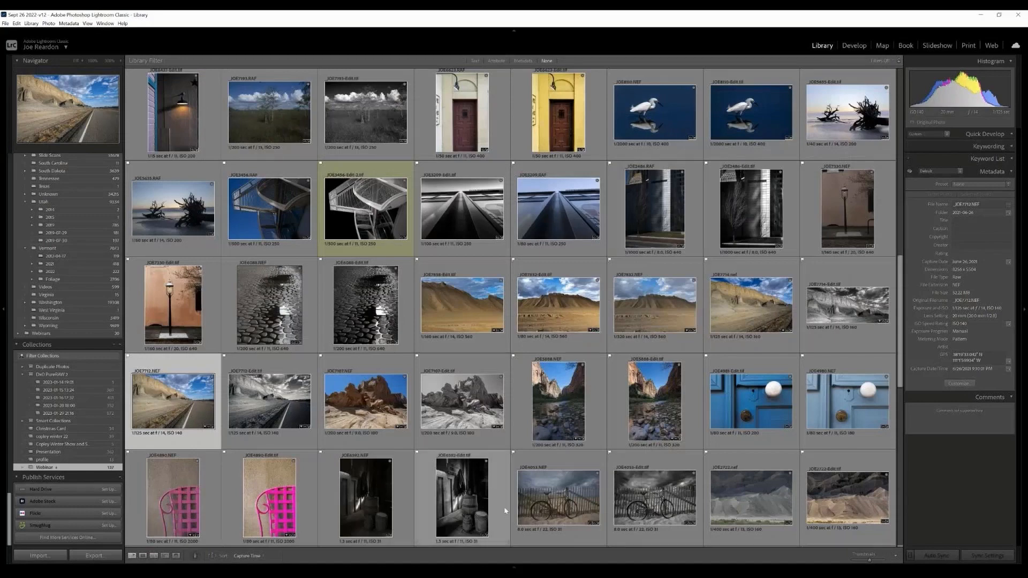
Compare the raw photo of the white egret in blue water with its edited version at full size.
{"action": "scroll", "coordinate": [506, 510], "scroll_direction": "up", "scroll_amount": 4}
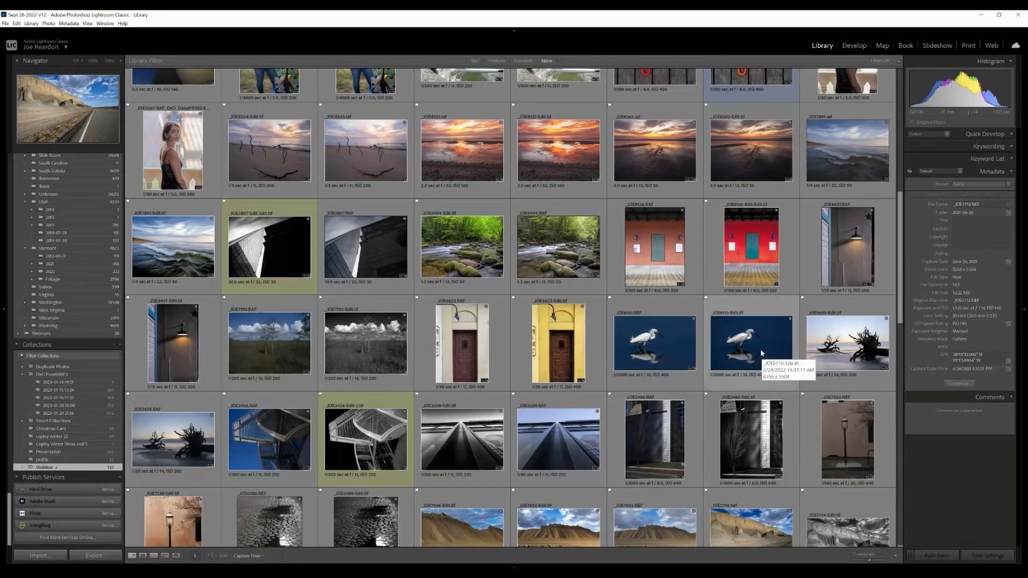
{"action": "left_click", "coordinate": [650, 353]}
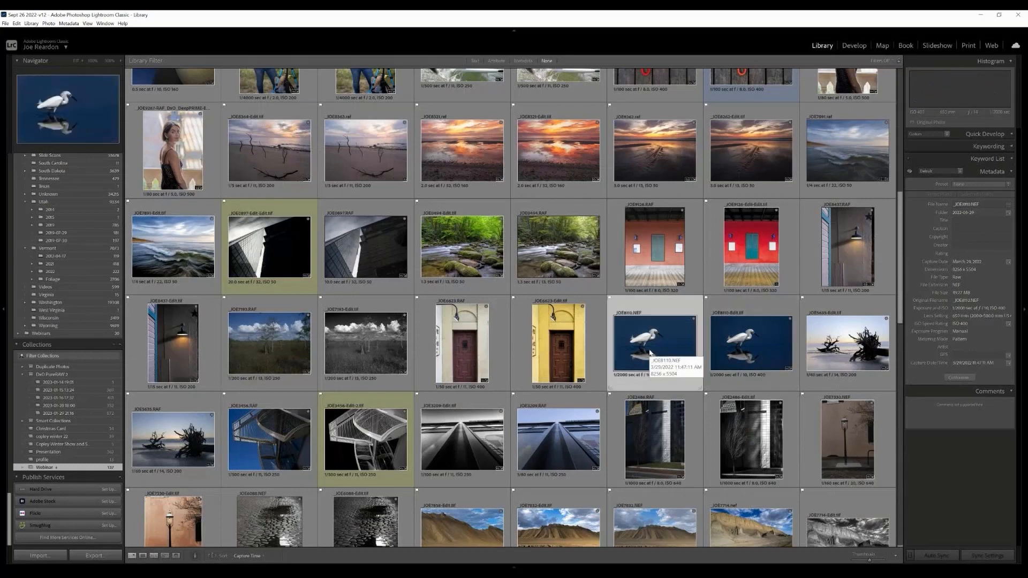
{"action": "double_click", "coordinate": [650, 353]}
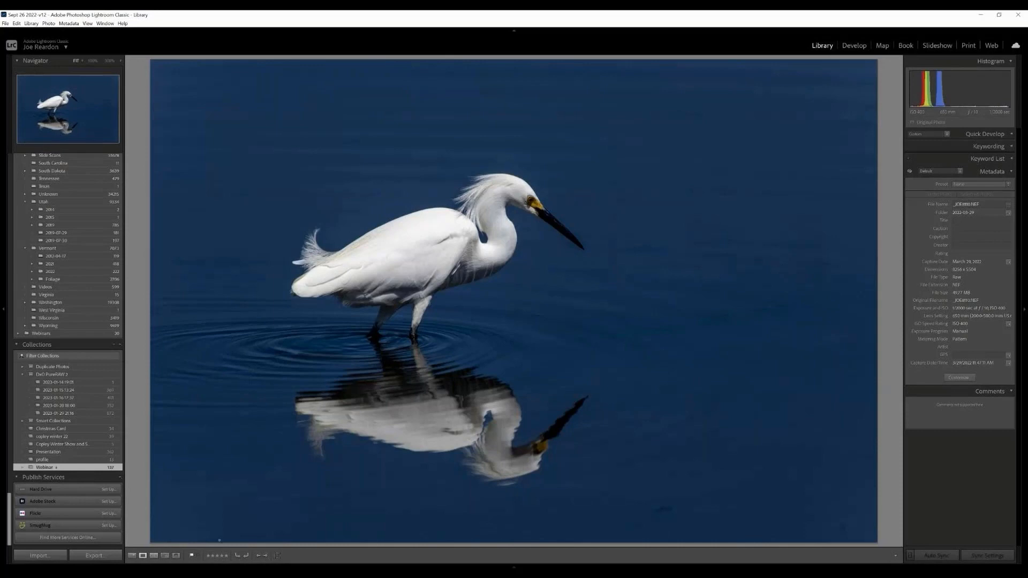
{"action": "left_click", "coordinate": [132, 557]}
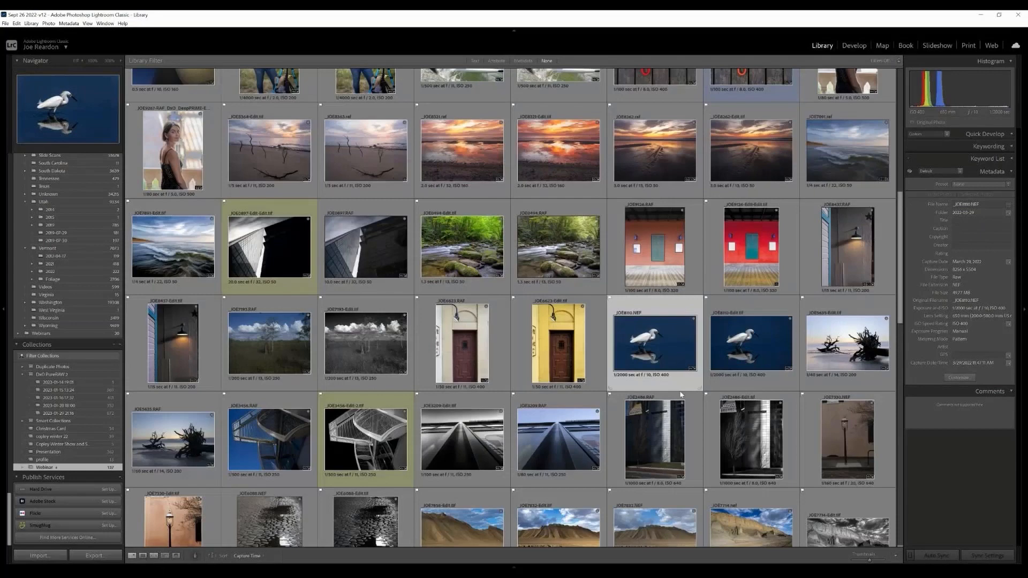
{"action": "double_click", "coordinate": [739, 350]}
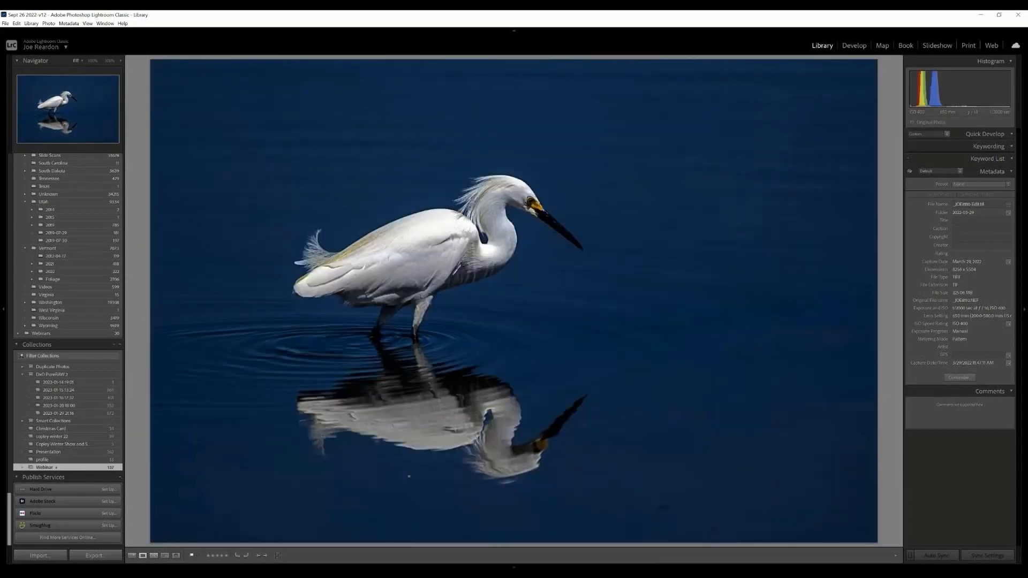
{"action": "left_click", "coordinate": [132, 556]}
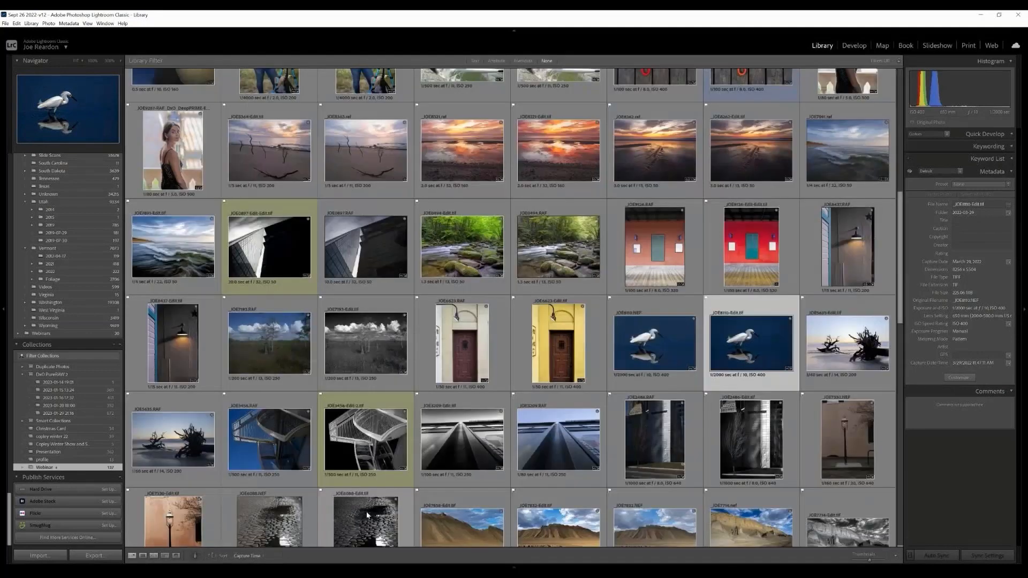
View the edited portraits of the woman in the black dress and the painter in the straw hat at full size.
{"action": "scroll", "coordinate": [467, 497], "scroll_direction": "up", "scroll_amount": 2}
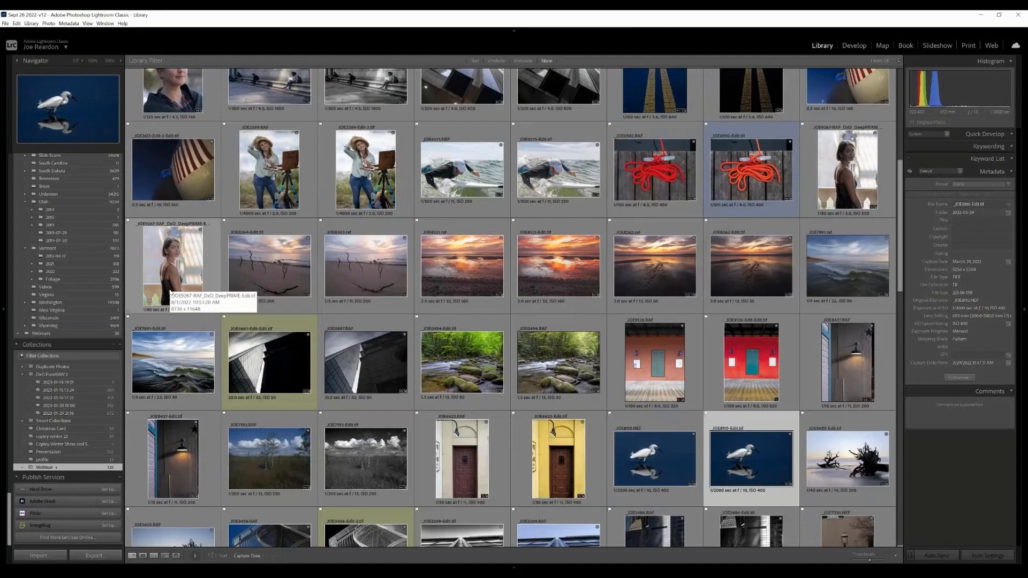
{"action": "left_click", "coordinate": [167, 290]}
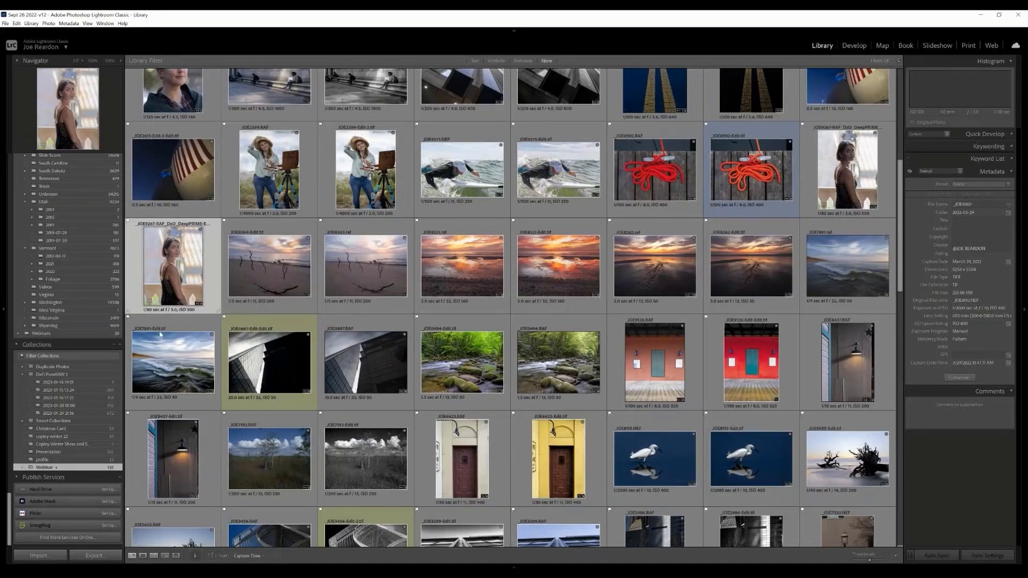
{"action": "key", "text": "e"}
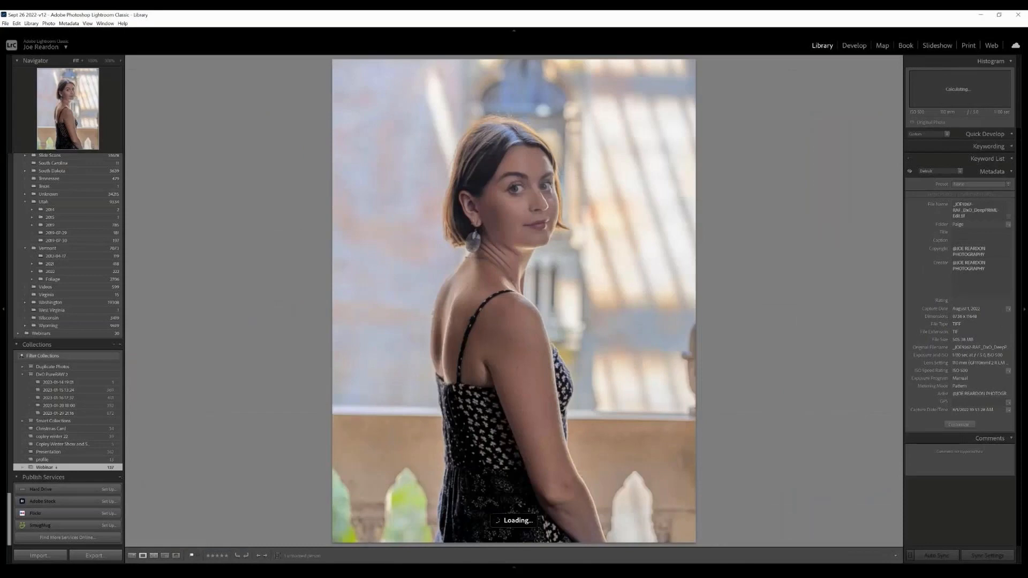
{"action": "mouse_move", "coordinate": [232, 567]}
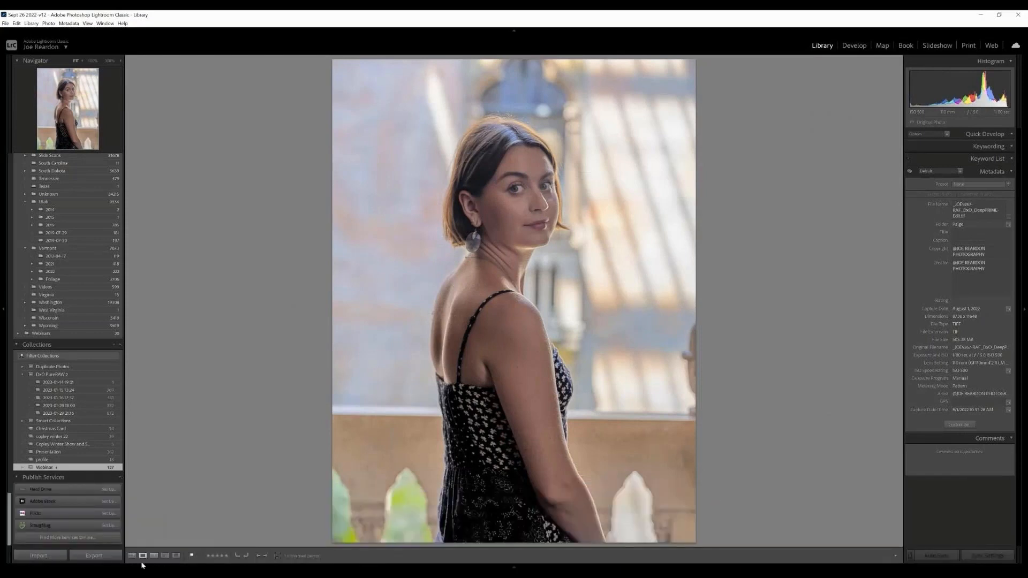
{"action": "mouse_move", "coordinate": [143, 565]}
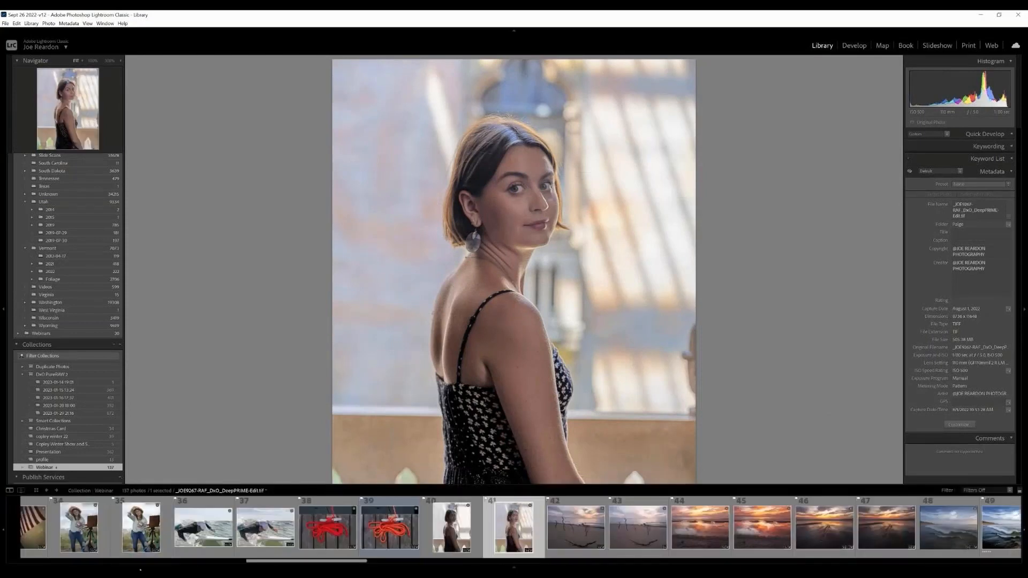
{"action": "left_click", "coordinate": [138, 541]}
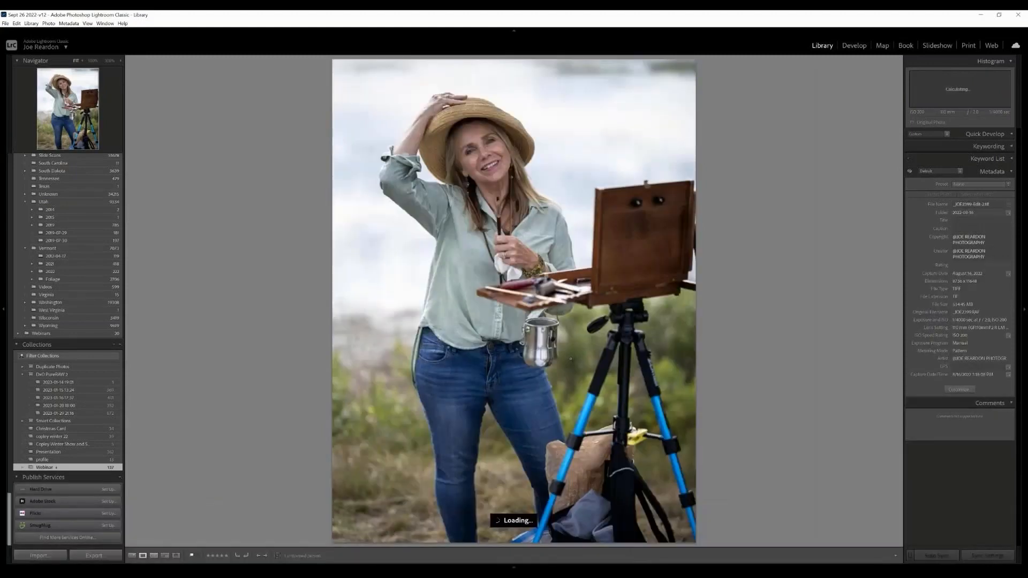
{"action": "left_click", "coordinate": [132, 556]}
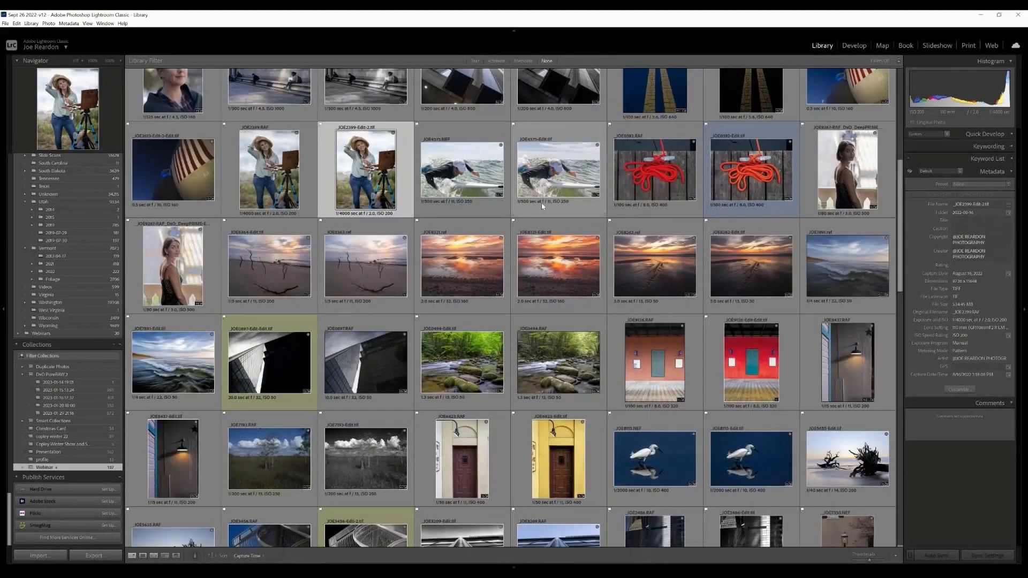
View the edited photo of the surfer in the white cap at full size, then return to the thumbnail grid.
{"action": "left_click", "coordinate": [549, 191]}
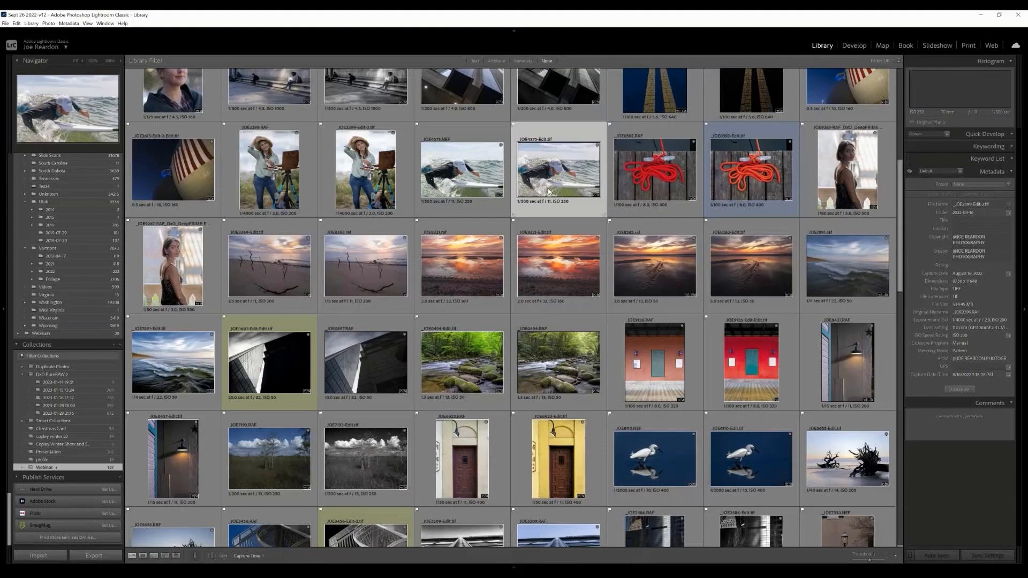
{"action": "double_click", "coordinate": [549, 192]}
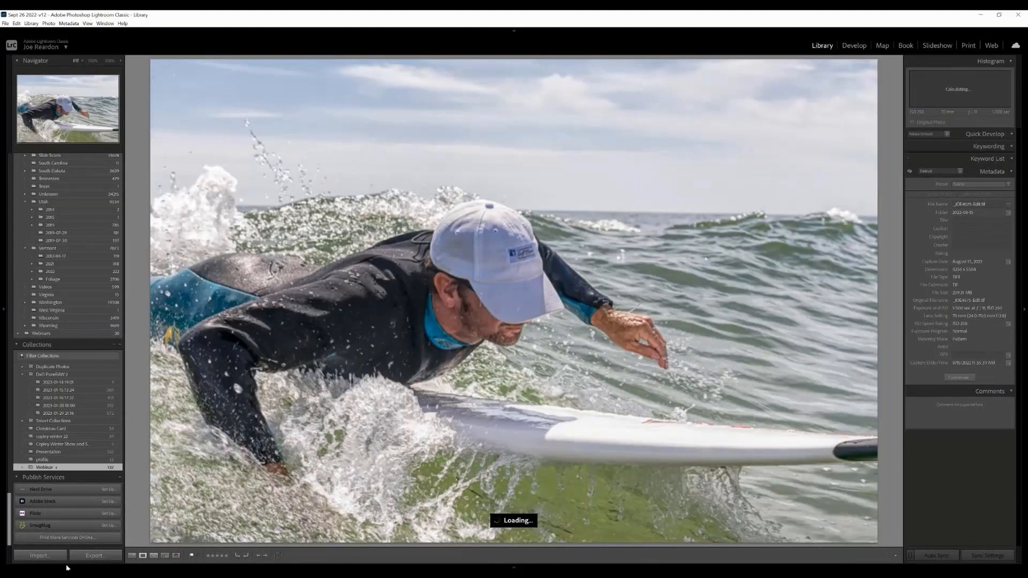
{"action": "mouse_move", "coordinate": [67, 568]}
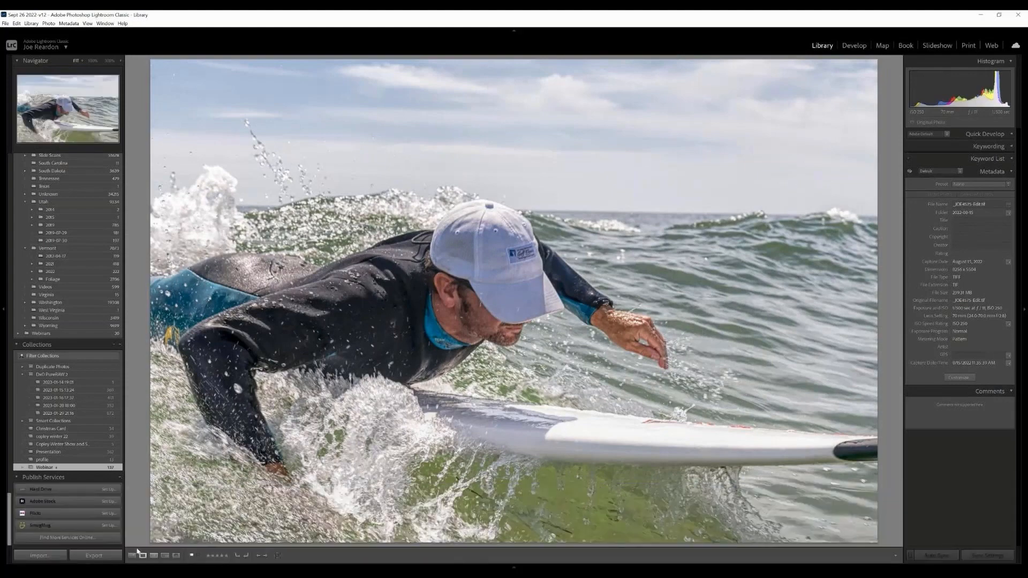
{"action": "left_click", "coordinate": [136, 556]}
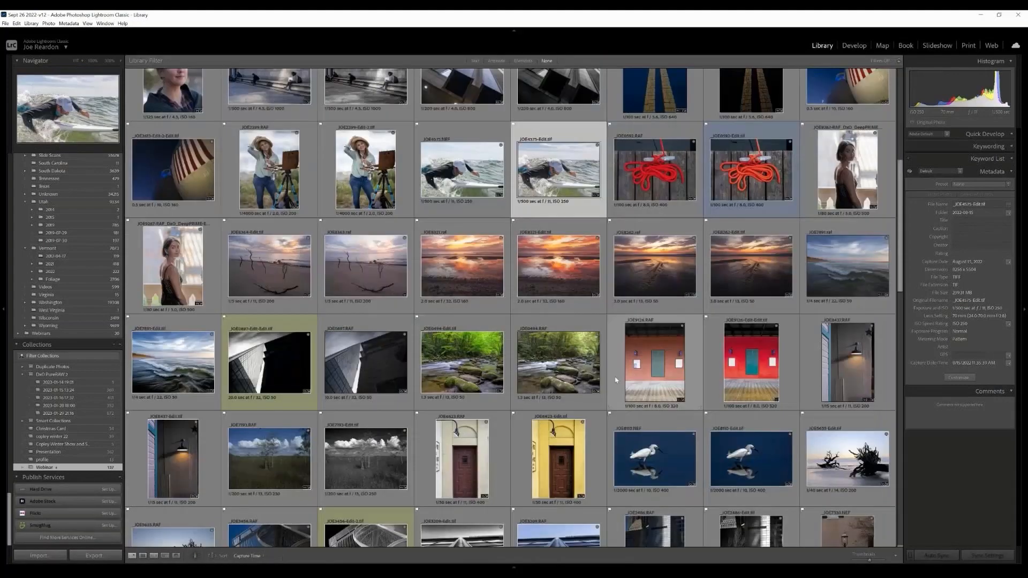
View the edited photo of the fiery orange beach sunset at full size, then return to the thumbnail grid.
{"action": "scroll", "coordinate": [615, 380], "scroll_direction": "up", "scroll_amount": 2}
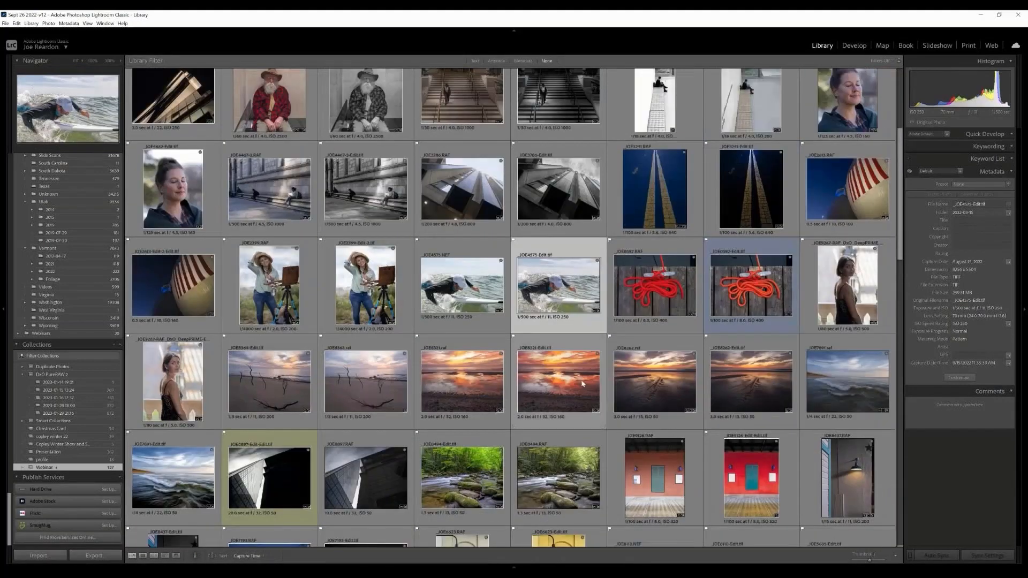
{"action": "left_click", "coordinate": [561, 392]}
{"action": "double_click", "coordinate": [561, 391]}
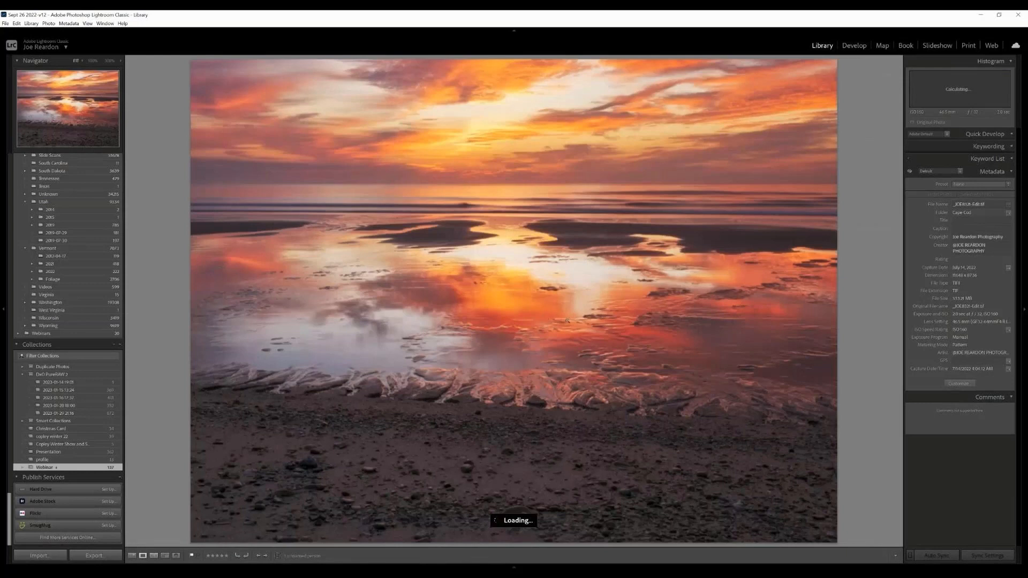
{"action": "left_click", "coordinate": [133, 556]}
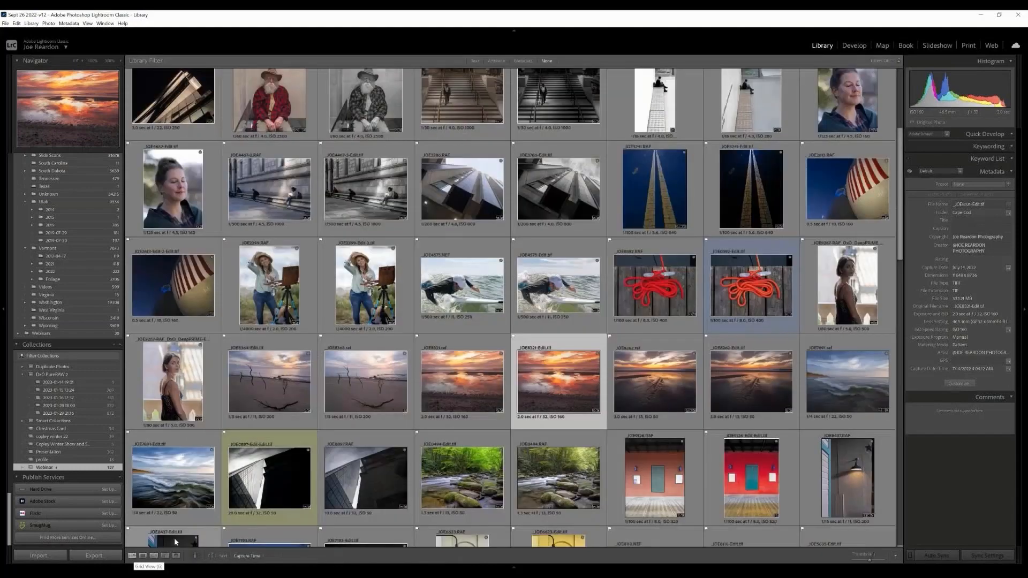
Compare the raw photo of the flag-draped tank with its darker edited version, viewing the edit at full size.
{"action": "scroll", "coordinate": [382, 442], "scroll_direction": "up", "scroll_amount": 1}
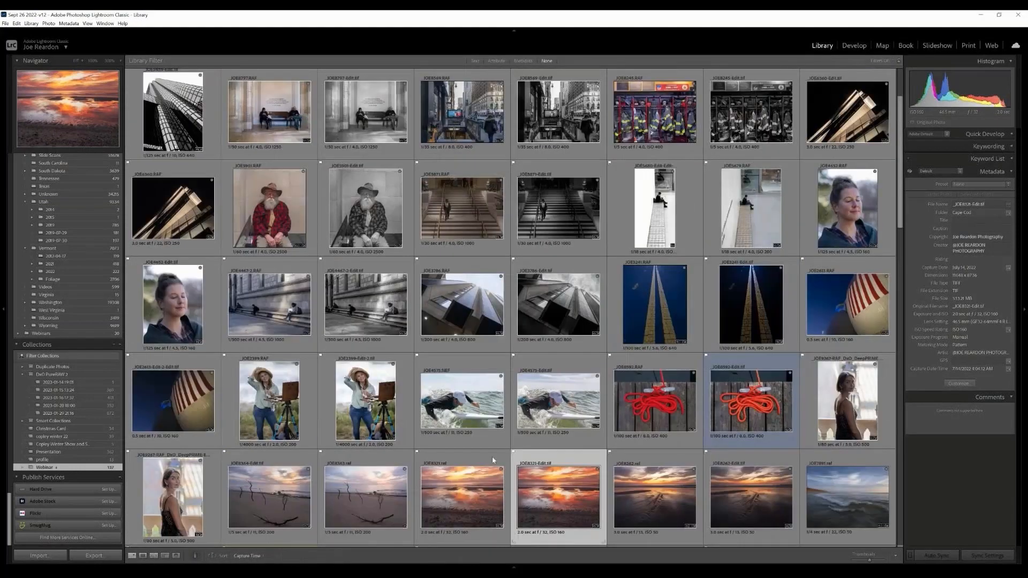
{"action": "left_click", "coordinate": [842, 331]}
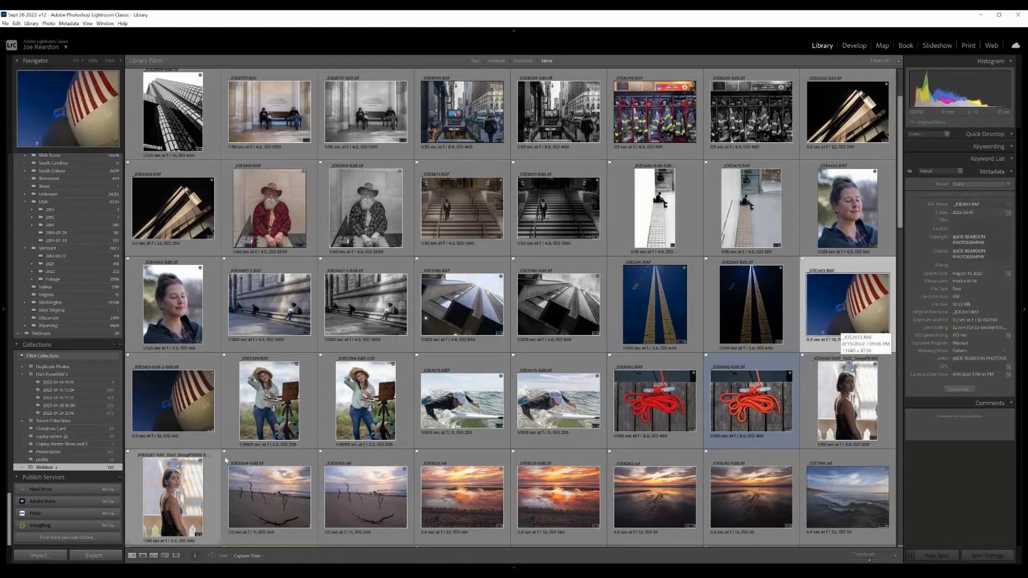
{"action": "double_click", "coordinate": [191, 421]}
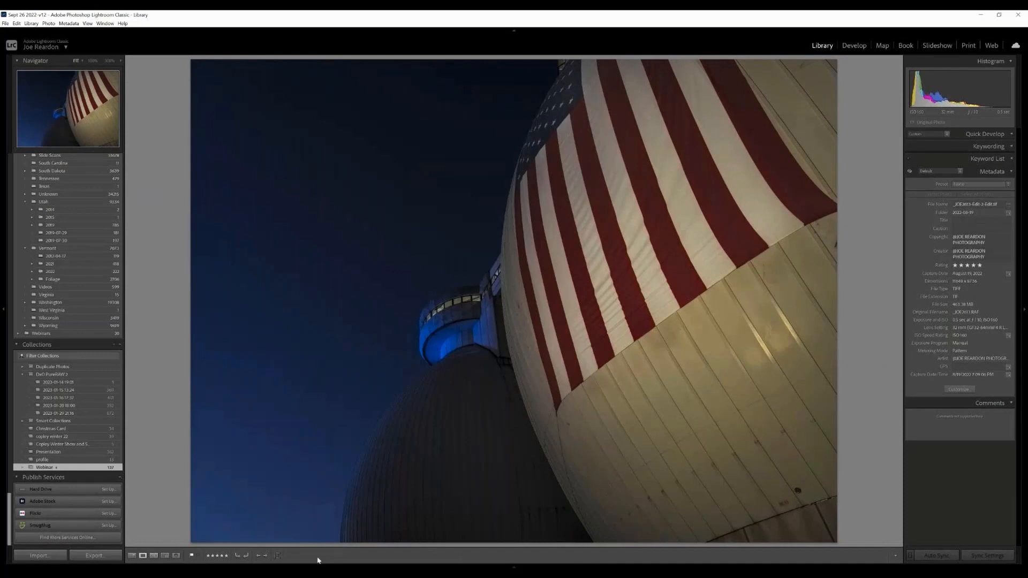
{"action": "left_click", "coordinate": [514, 567]}
{"action": "left_click", "coordinate": [131, 556]}
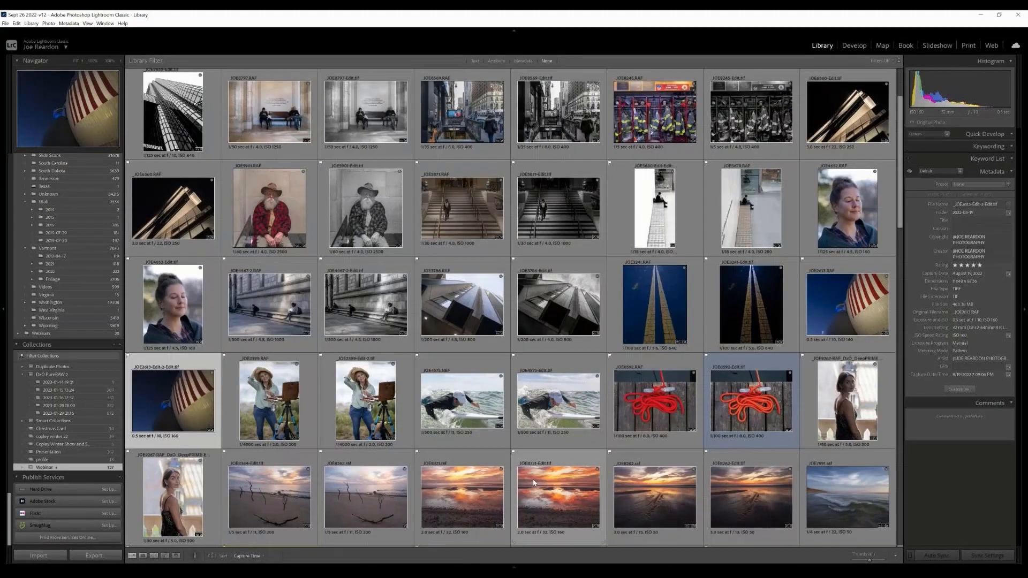
Compare the raw photo of the forest stream with mossy rocks with its edited version at full size.
{"action": "scroll", "coordinate": [534, 483], "scroll_direction": "up", "scroll_amount": 2}
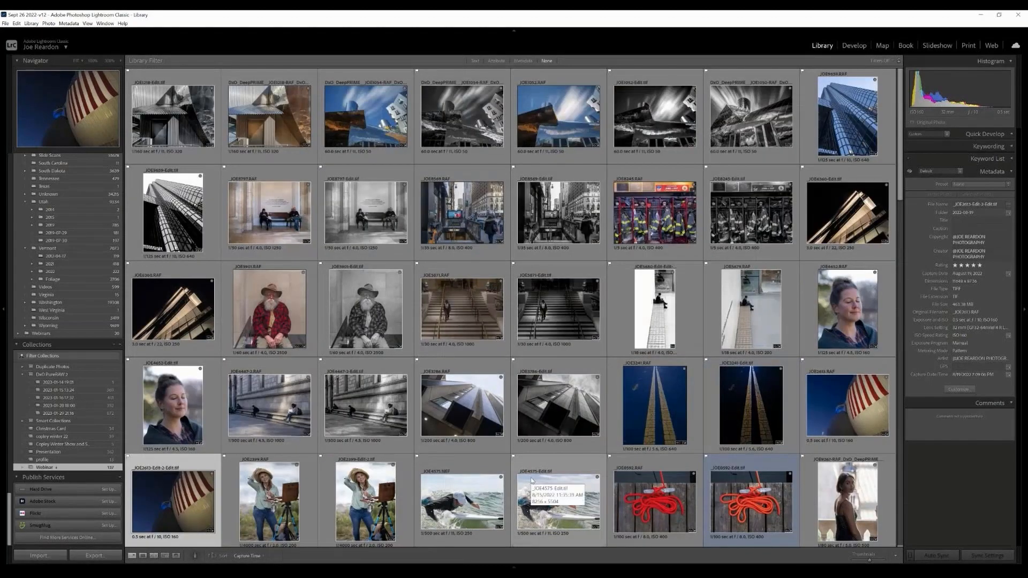
{"action": "scroll", "coordinate": [532, 481], "scroll_direction": "down", "scroll_amount": 4}
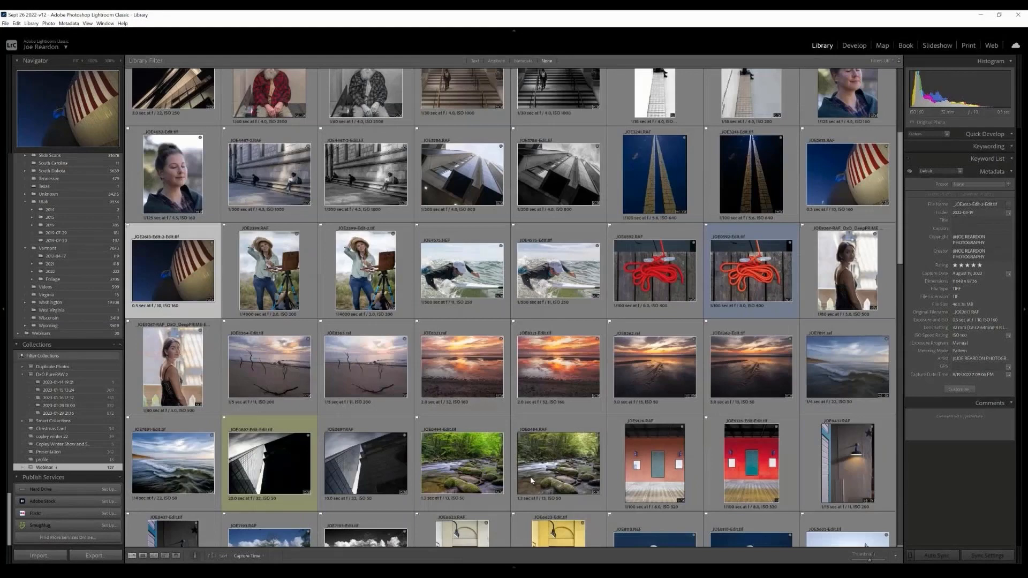
{"action": "scroll", "coordinate": [532, 481], "scroll_direction": "down", "scroll_amount": 2}
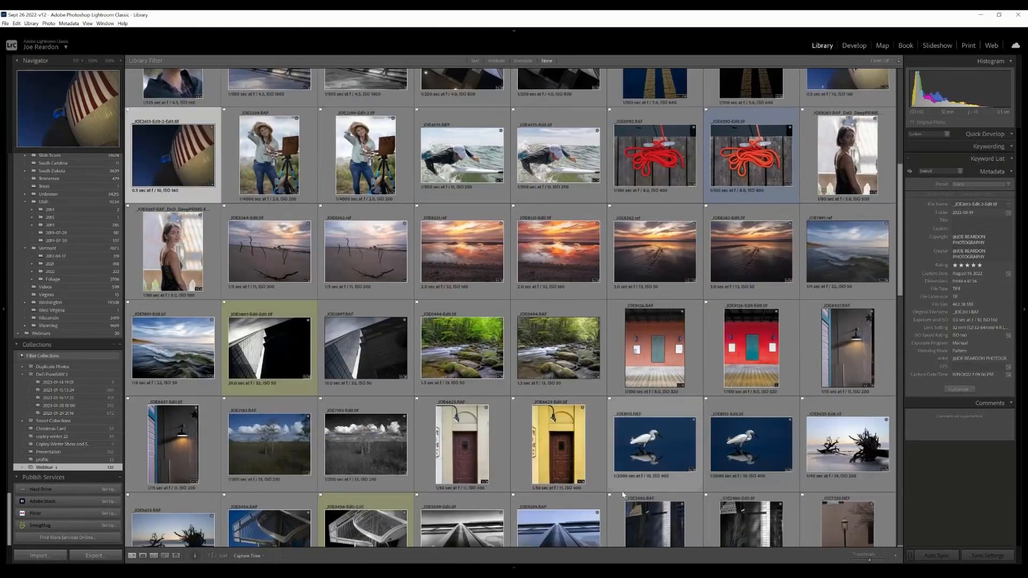
{"action": "left_click", "coordinate": [665, 371]}
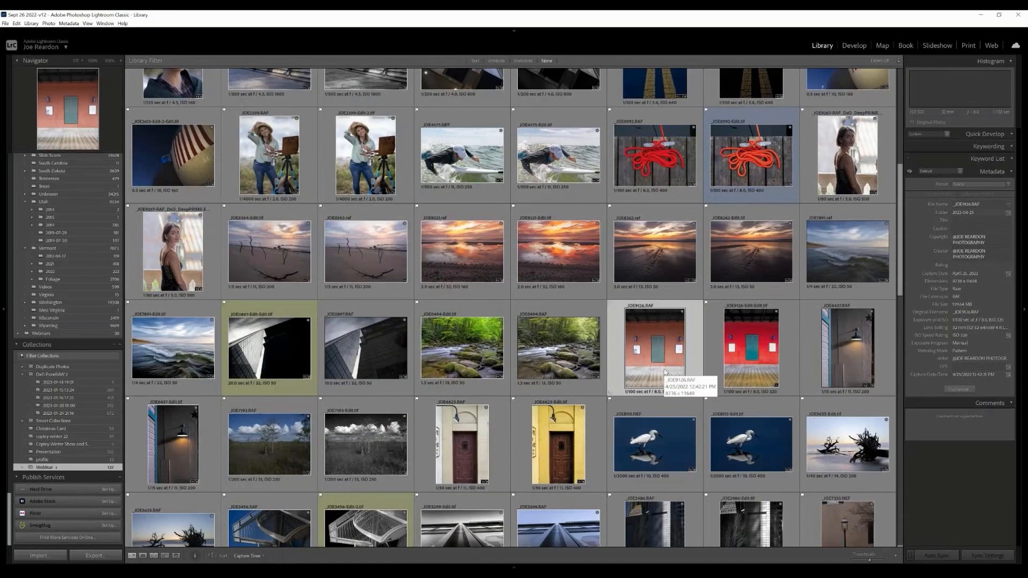
{"action": "double_click", "coordinate": [550, 355]}
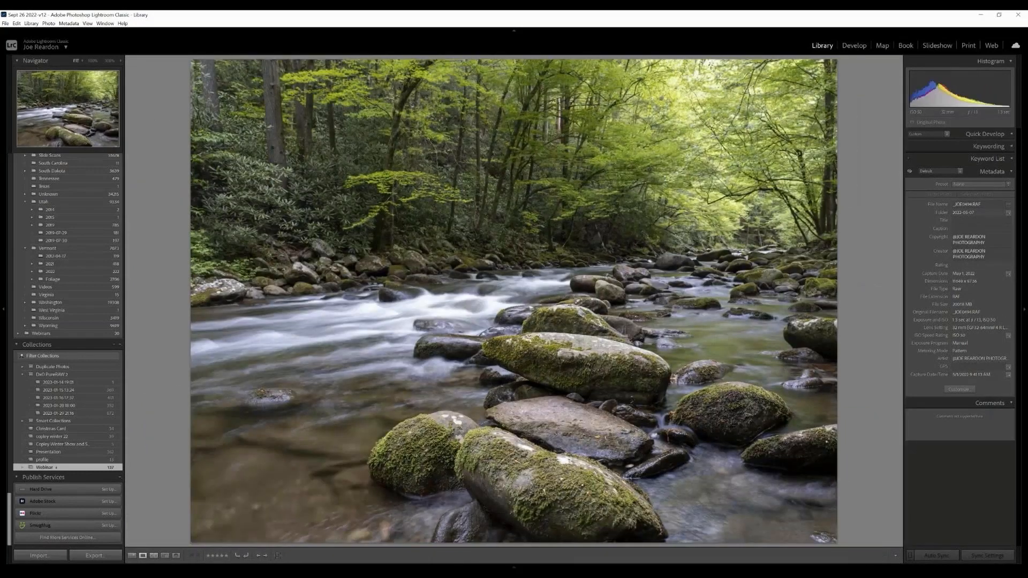
{"action": "left_click", "coordinate": [138, 557]}
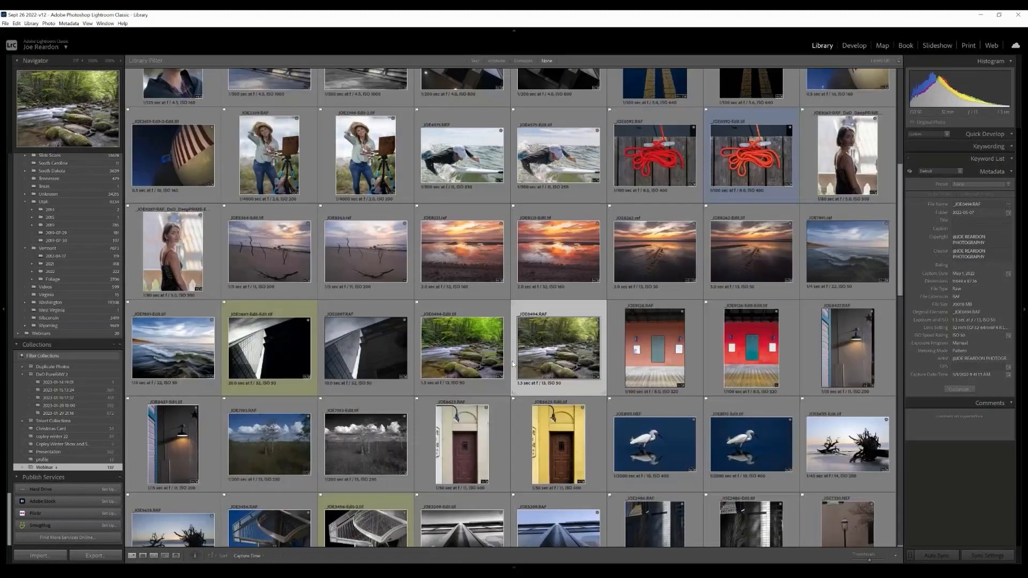
{"action": "double_click", "coordinate": [474, 357]}
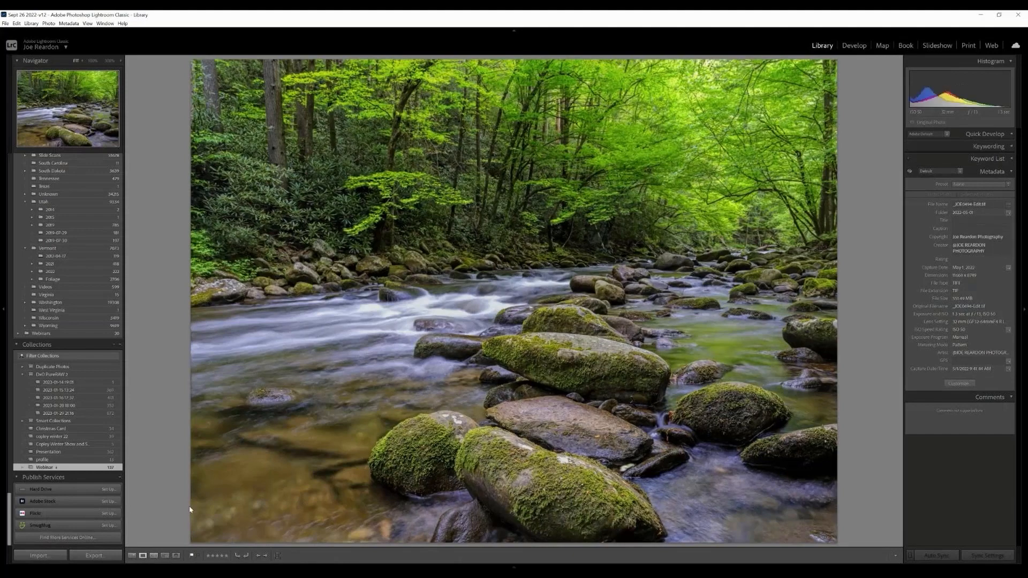
{"action": "left_click", "coordinate": [132, 556]}
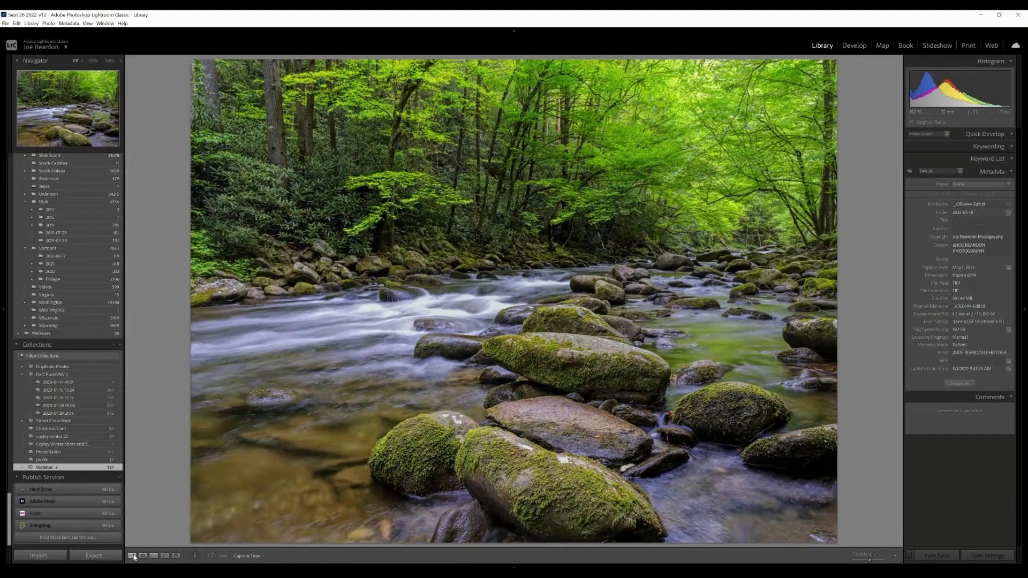
View the black-and-white edit of the concrete tower seen from below at full size.
{"action": "scroll", "coordinate": [478, 509], "scroll_direction": "up", "scroll_amount": 2}
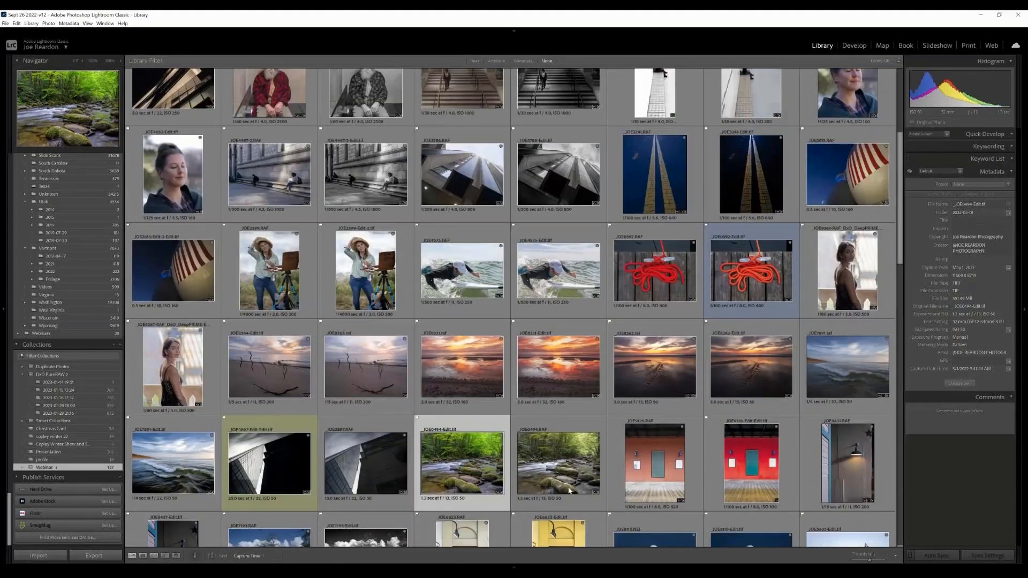
{"action": "scroll", "coordinate": [570, 490], "scroll_direction": "up", "scroll_amount": 2}
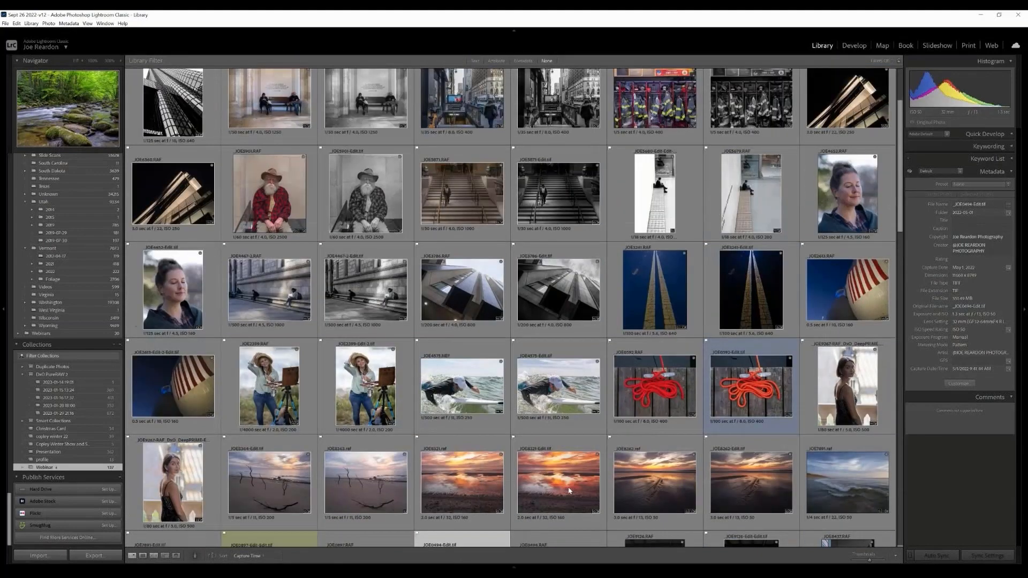
{"action": "double_click", "coordinate": [576, 306]}
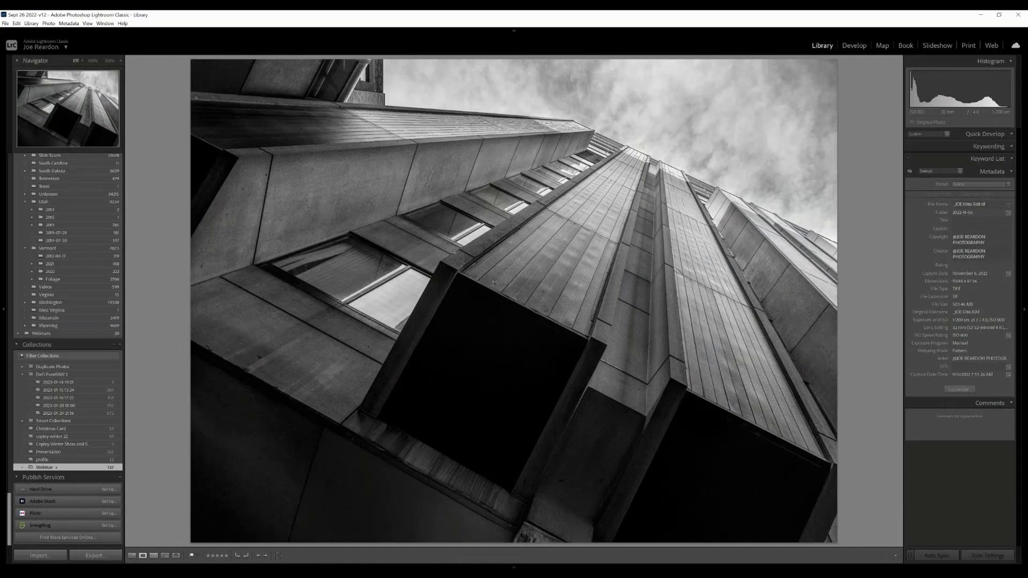
{"action": "left_click", "coordinate": [133, 556]}
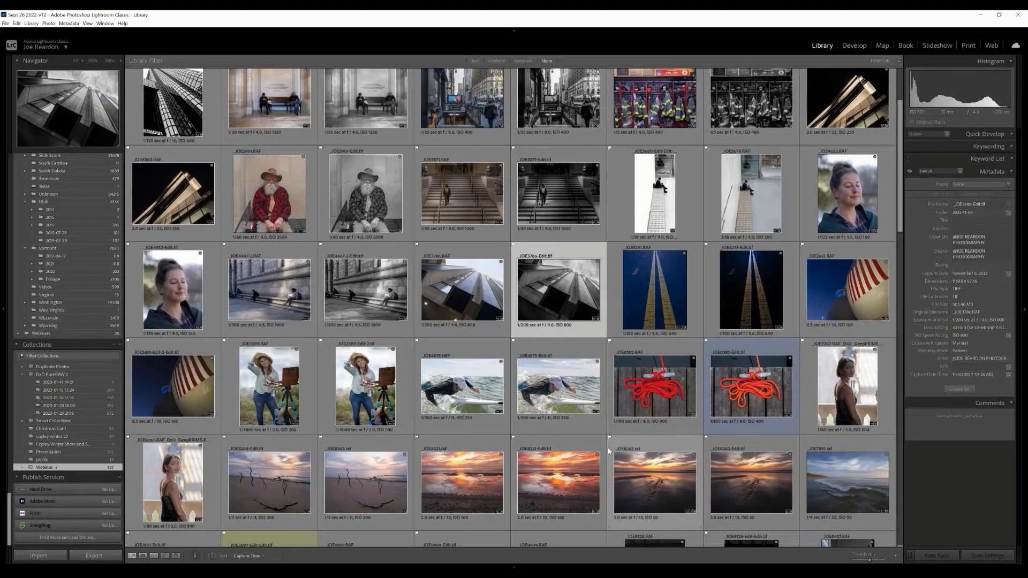
View the edited night photo of the illuminated angular building against the black sky at full size.
{"action": "scroll", "coordinate": [609, 451], "scroll_direction": "up", "scroll_amount": 2}
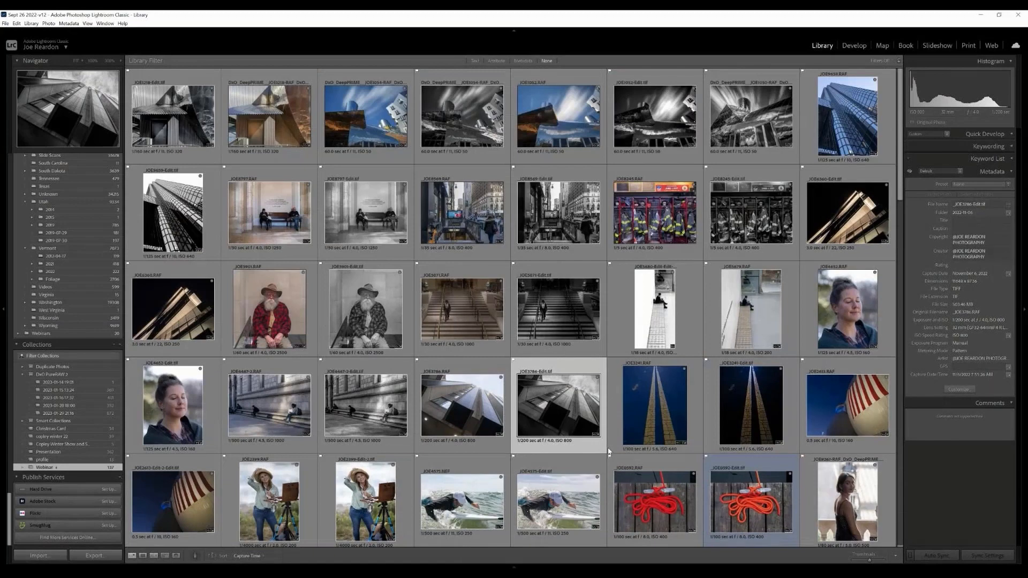
{"action": "double_click", "coordinate": [868, 233]}
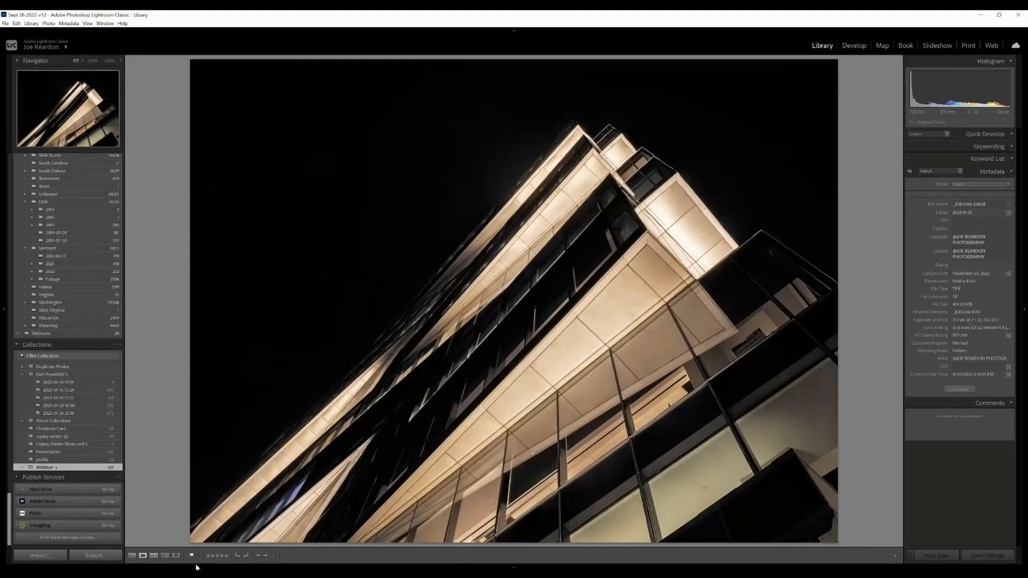
{"action": "left_click", "coordinate": [133, 557]}
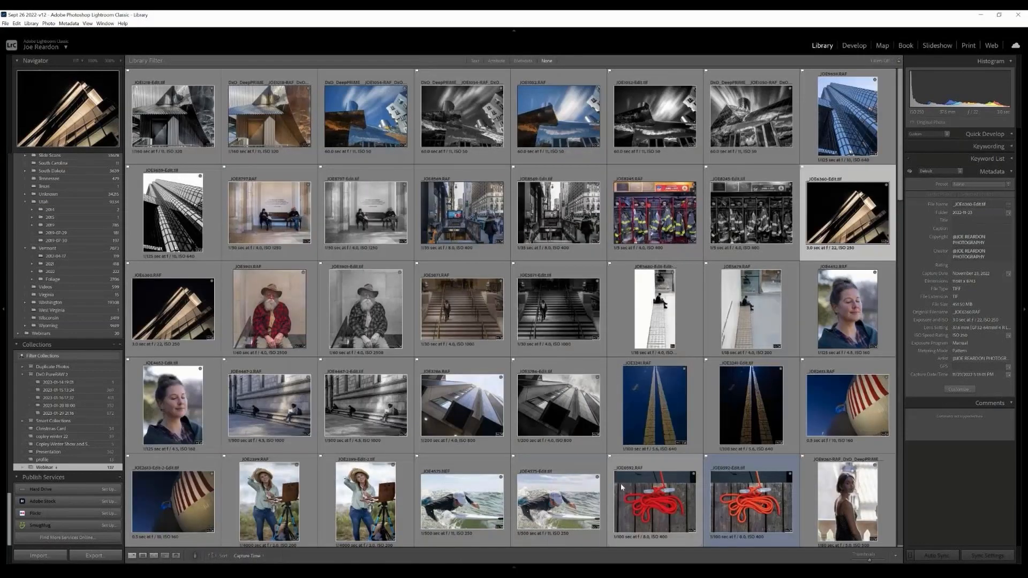
Find the black-and-white edit of the grassy swamp with bare trees and white clouds and view it at full size.
{"action": "scroll", "coordinate": [621, 487], "scroll_direction": "down", "scroll_amount": 3}
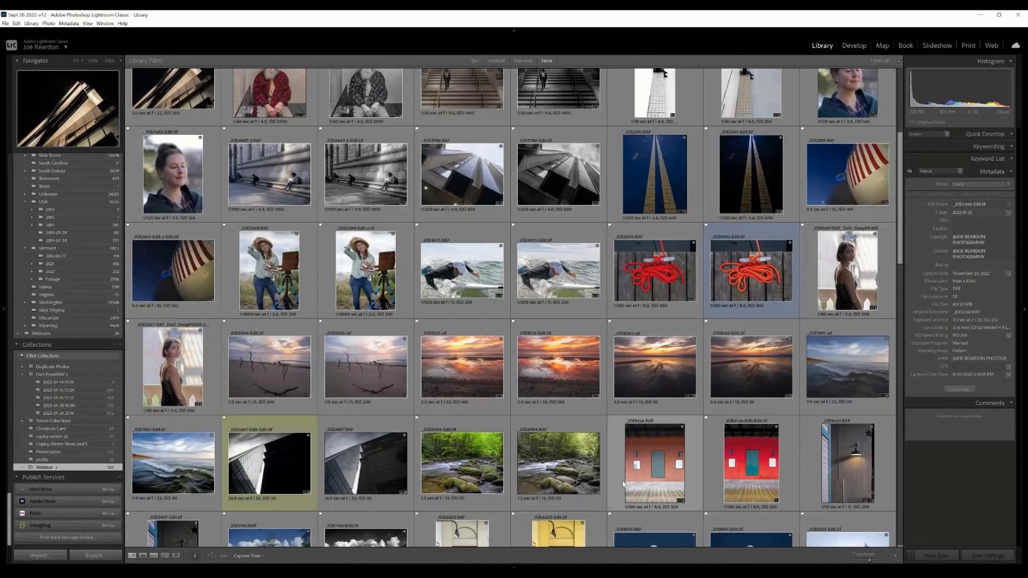
{"action": "scroll", "coordinate": [622, 484], "scroll_direction": "down", "scroll_amount": 2}
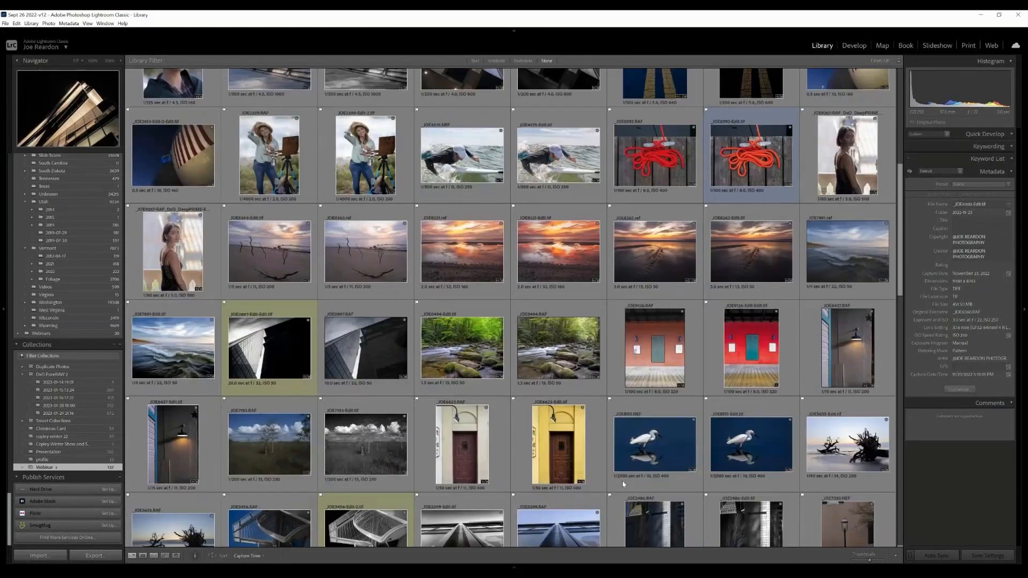
{"action": "scroll", "coordinate": [622, 484], "scroll_direction": "down", "scroll_amount": 2}
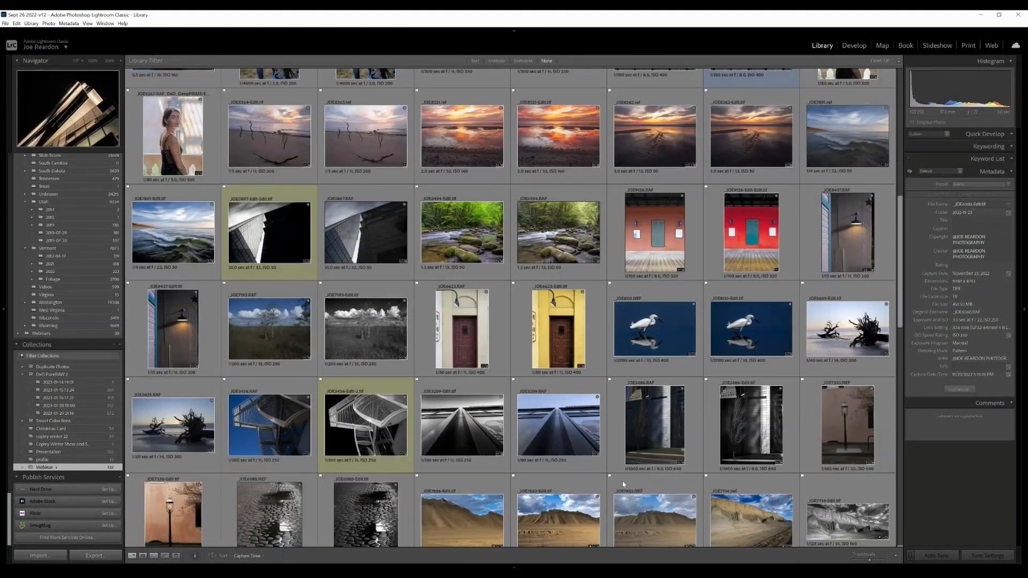
{"action": "scroll", "coordinate": [622, 484], "scroll_direction": "down", "scroll_amount": 2}
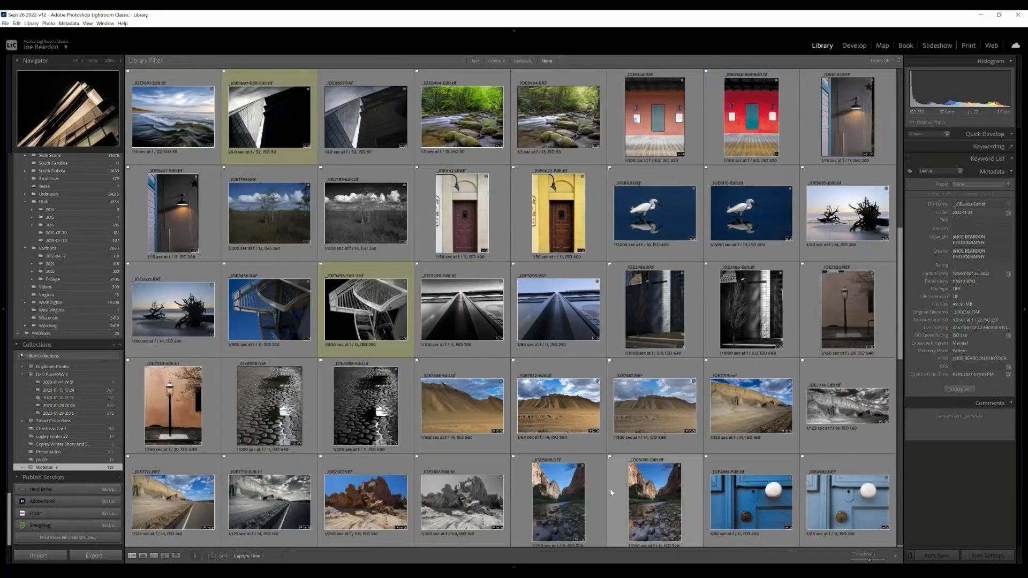
{"action": "scroll", "coordinate": [612, 493], "scroll_direction": "down", "scroll_amount": 2}
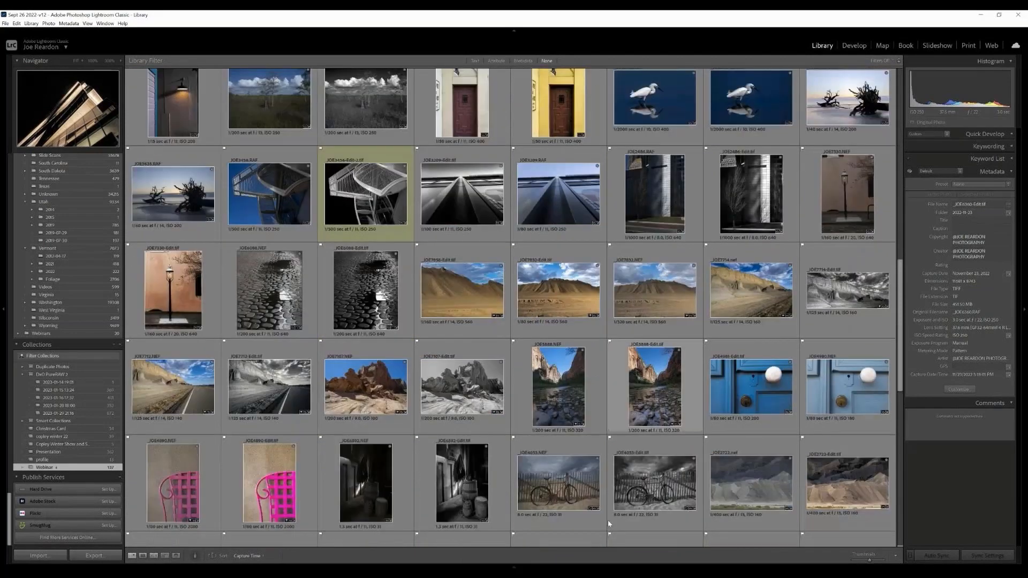
{"action": "scroll", "coordinate": [608, 524], "scroll_direction": "up", "scroll_amount": 2}
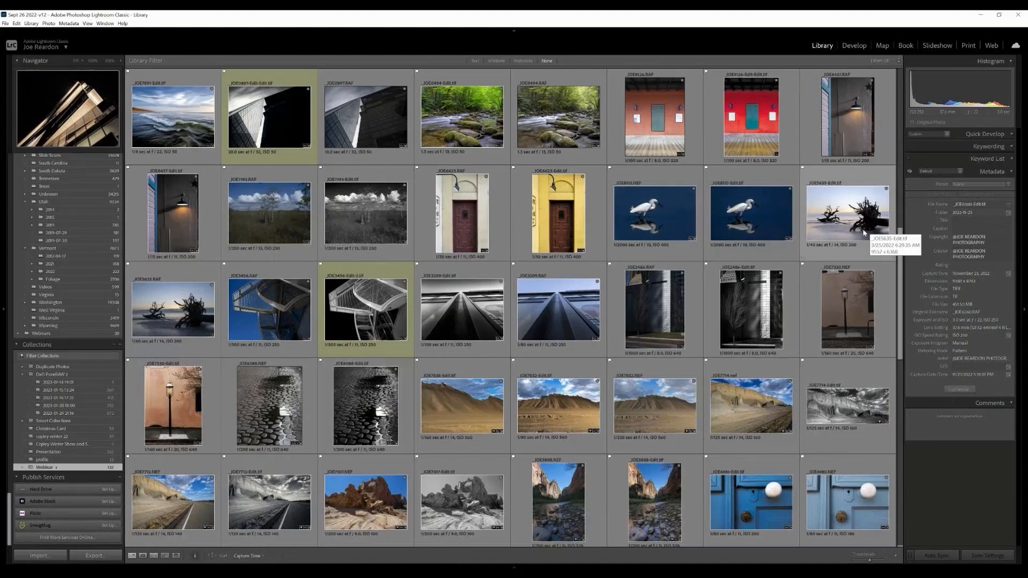
{"action": "left_click", "coordinate": [375, 235]}
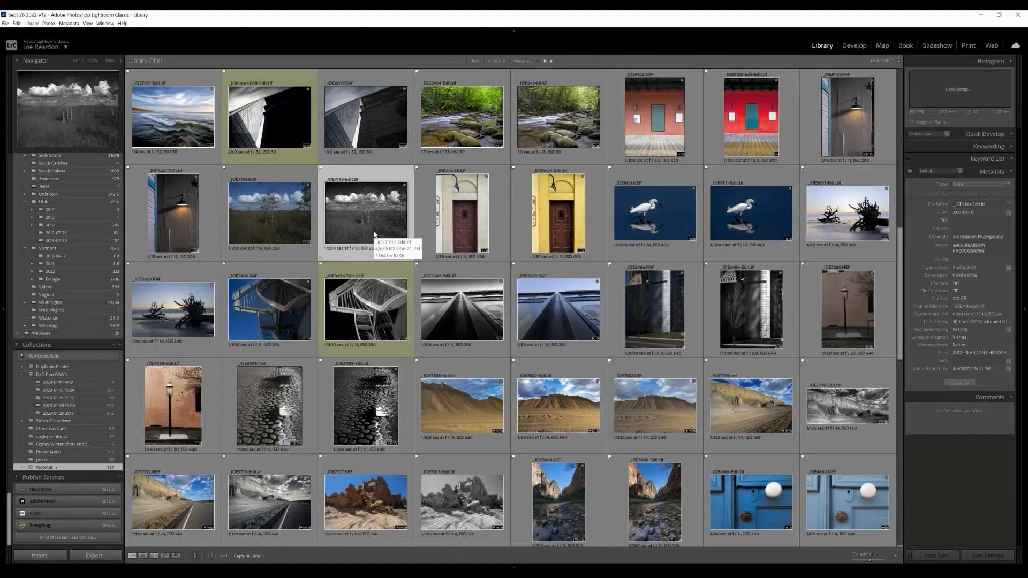
{"action": "double_click", "coordinate": [375, 235]}
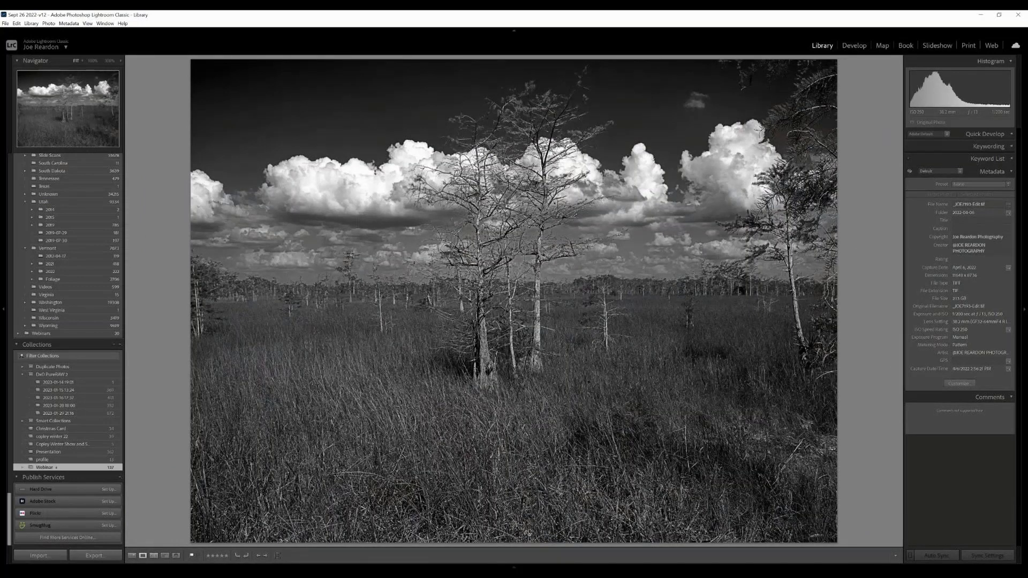
{"action": "left_click", "coordinate": [134, 557]}
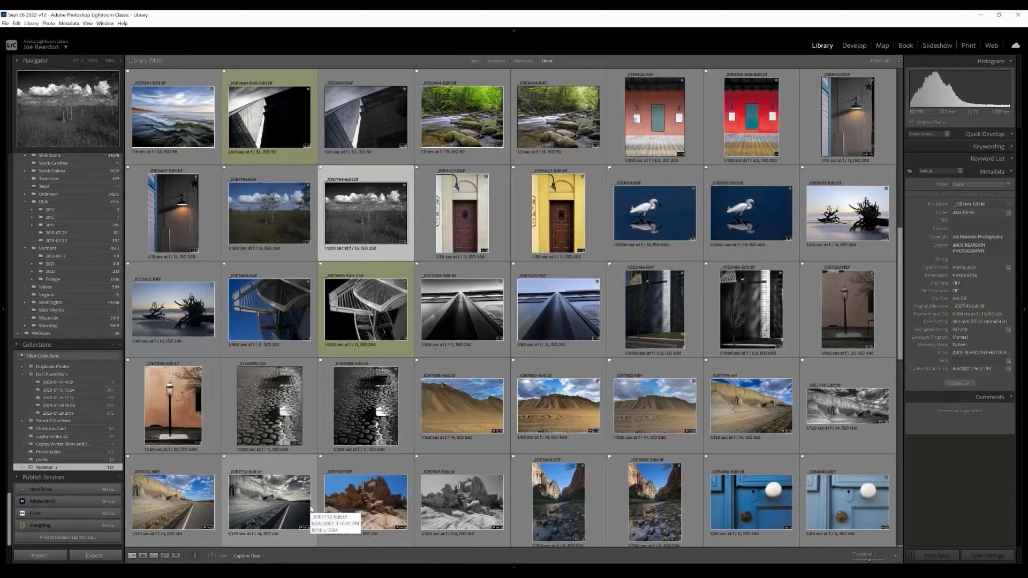
View the edited photo of the motion-blurred ocean waves at full size, then return to the thumbnail grid.
{"action": "scroll", "coordinate": [311, 509], "scroll_direction": "up", "scroll_amount": 3}
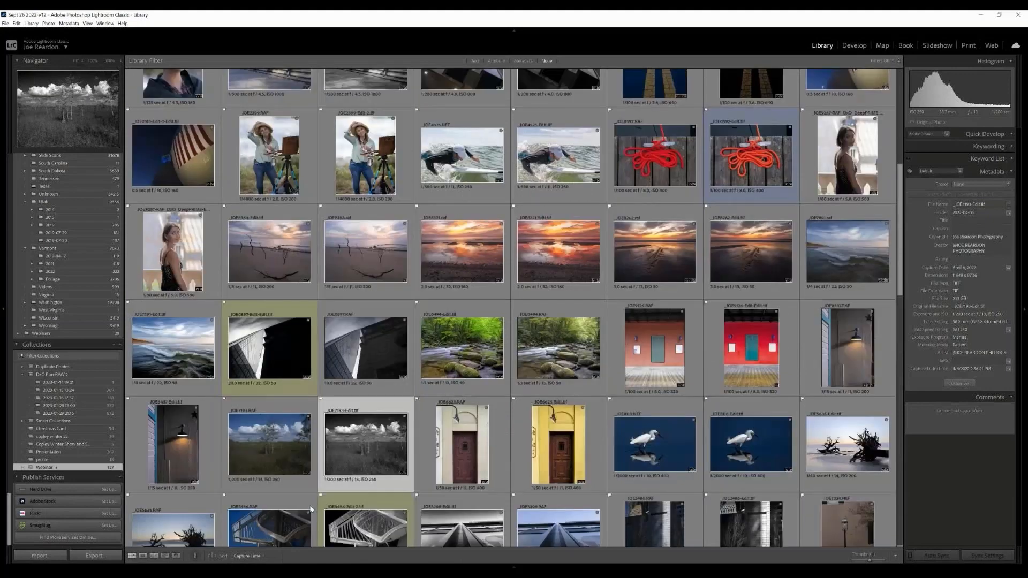
{"action": "left_click", "coordinate": [180, 367]}
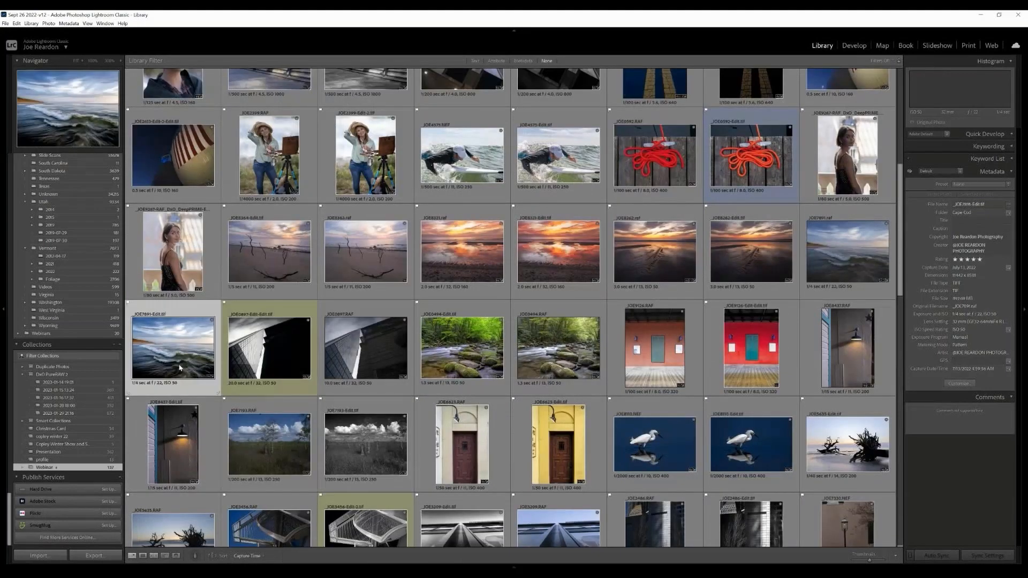
{"action": "double_click", "coordinate": [180, 367]}
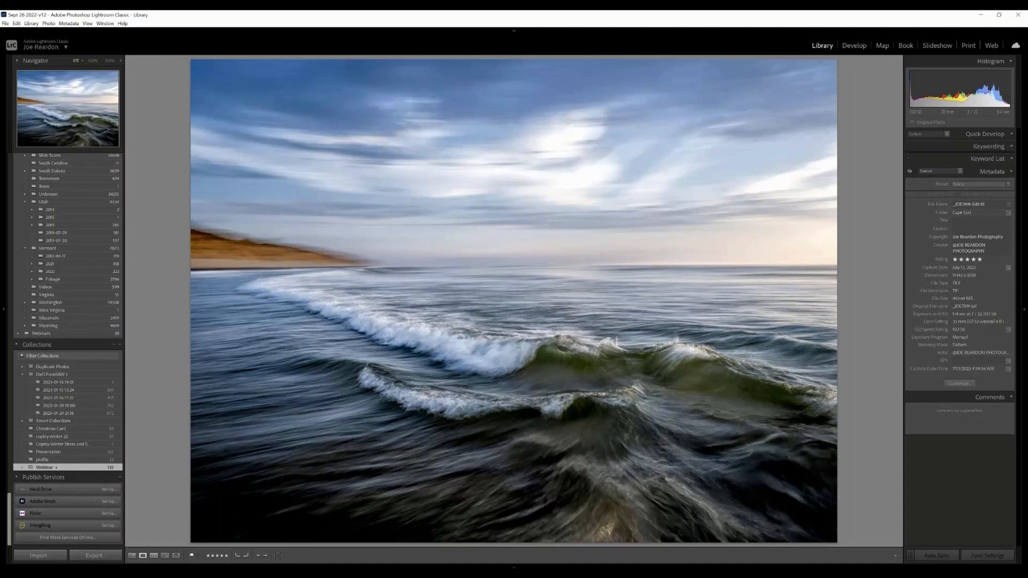
{"action": "left_click", "coordinate": [132, 557]}
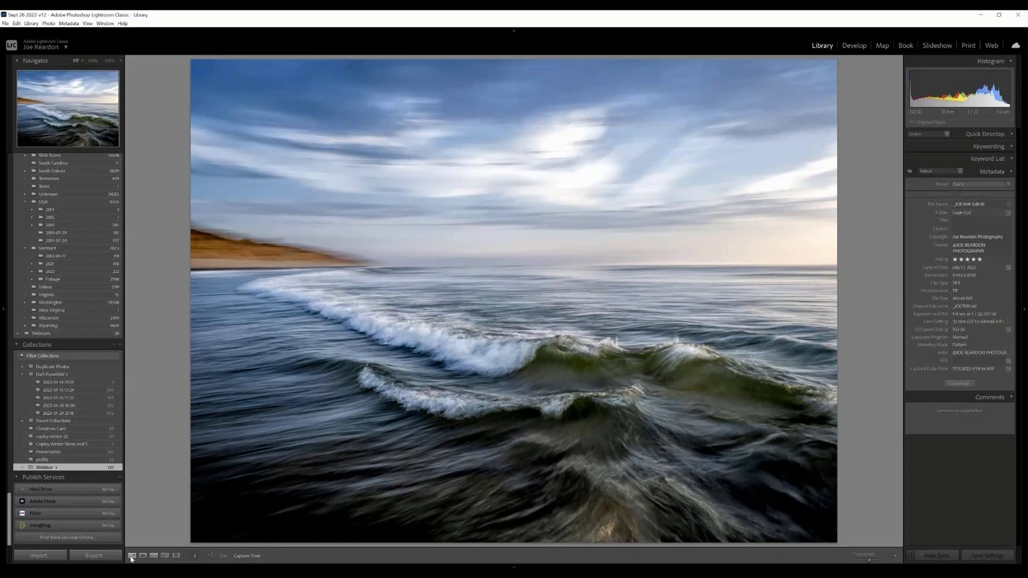